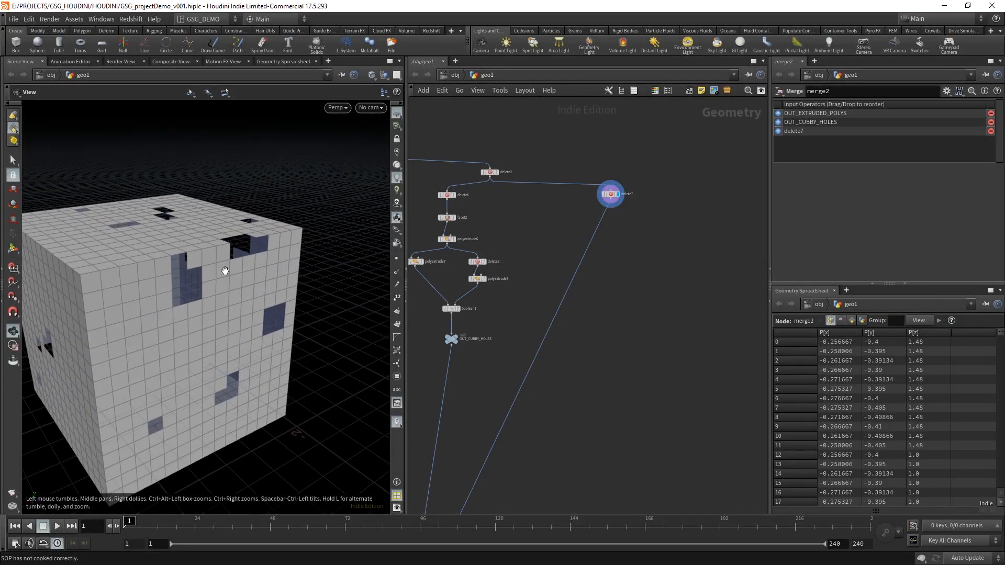
- Disconnect the delete7 node from merge2 by cutting the wire between them
drag(173, 285, 227, 298)
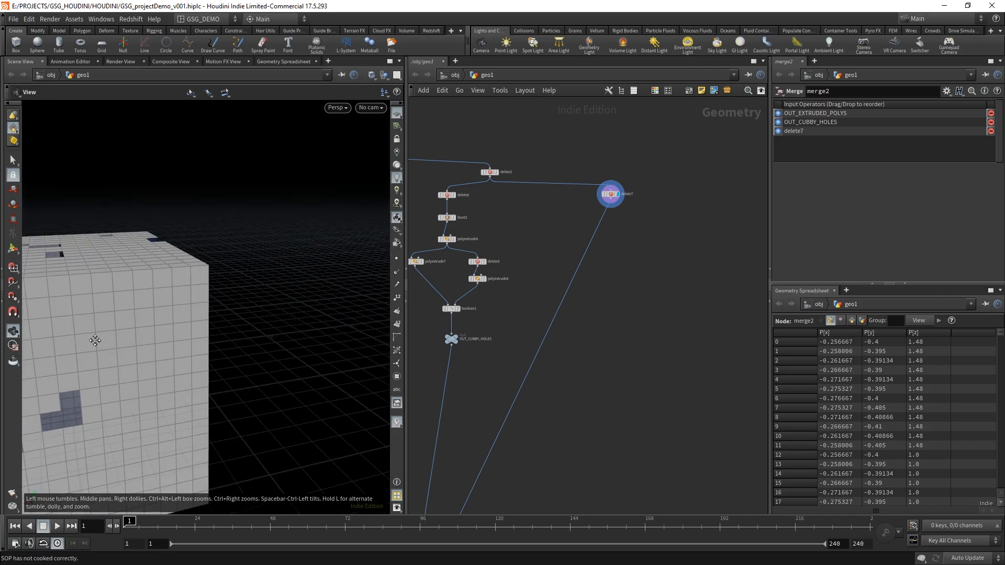
drag(92, 339, 335, 272)
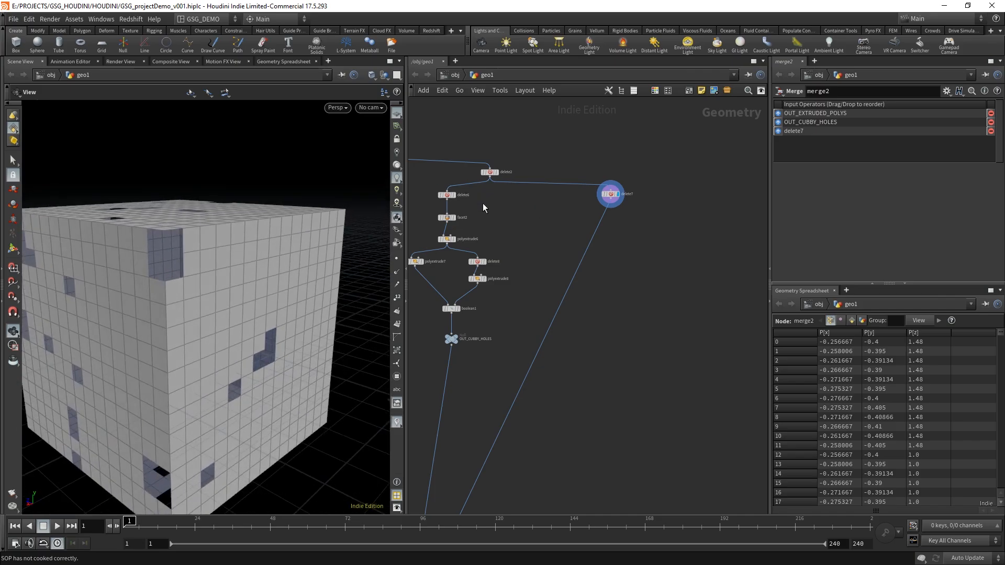
middle_drag(504, 439, 485, 424)
middle_drag(621, 273, 570, 311)
key(y)
drag(571, 331, 492, 299)
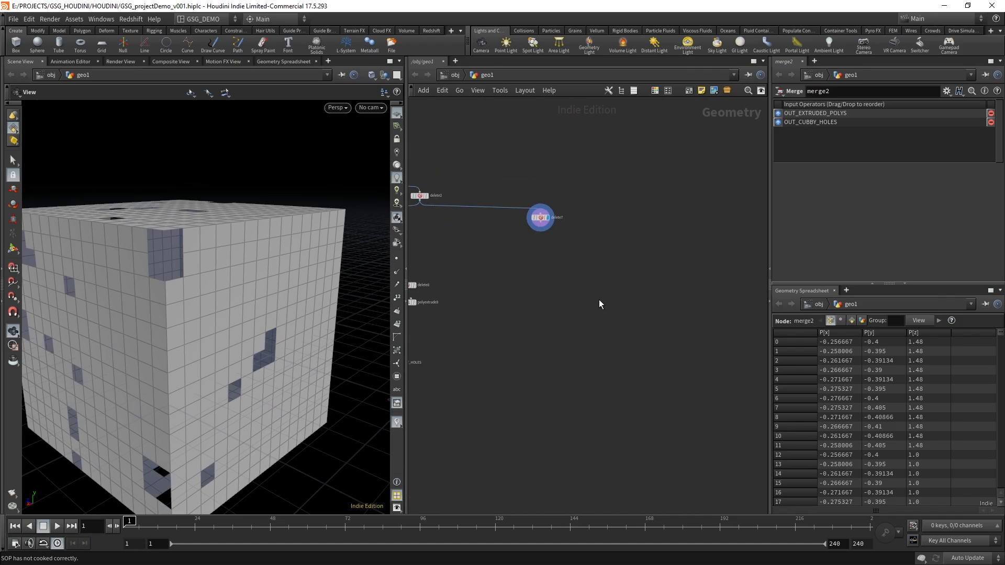
- Duplicate the delete7 node and place the copy below it, wired to delete7's output
middle_drag(570, 287, 564, 319)
scroll(556, 319, up, 3)
drag(599, 272, 506, 187)
drag(529, 203, 603, 201)
middle_drag(603, 285, 597, 303)
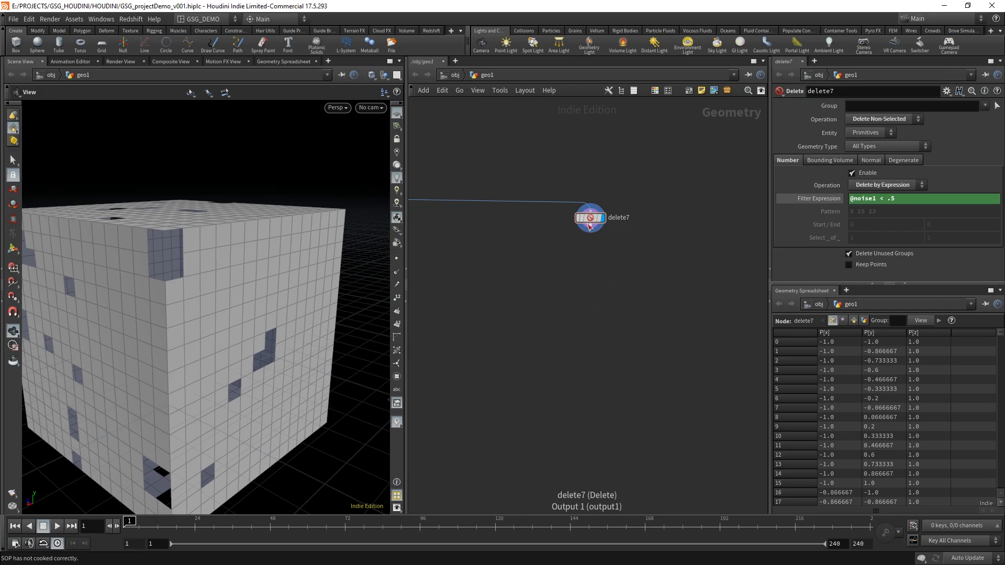
mouse_move(595, 221)
alt+mouse_down()
mouse_move(563, 277)
mouse_move(590, 225)
alt+mouse_up()
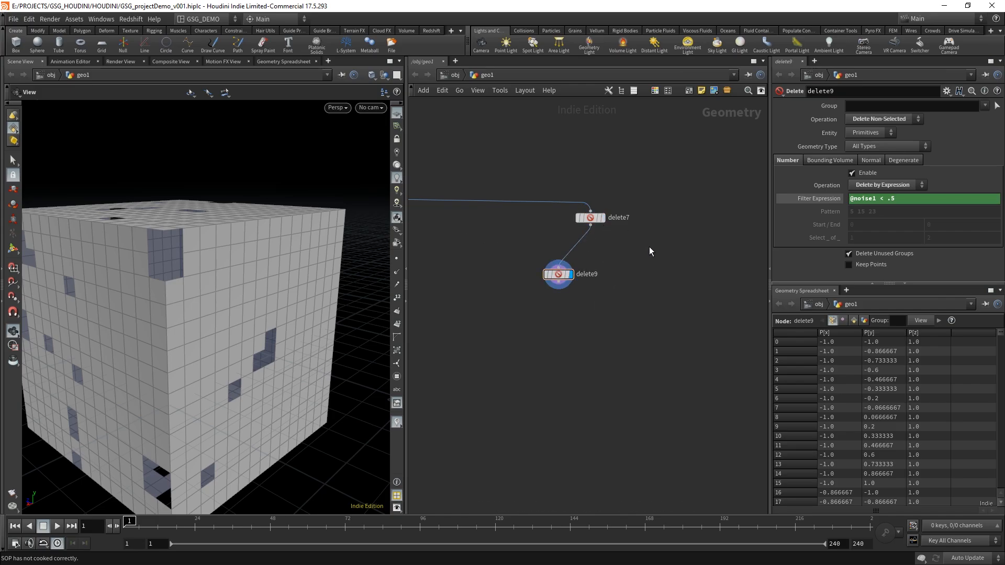
drag(564, 274, 542, 262)
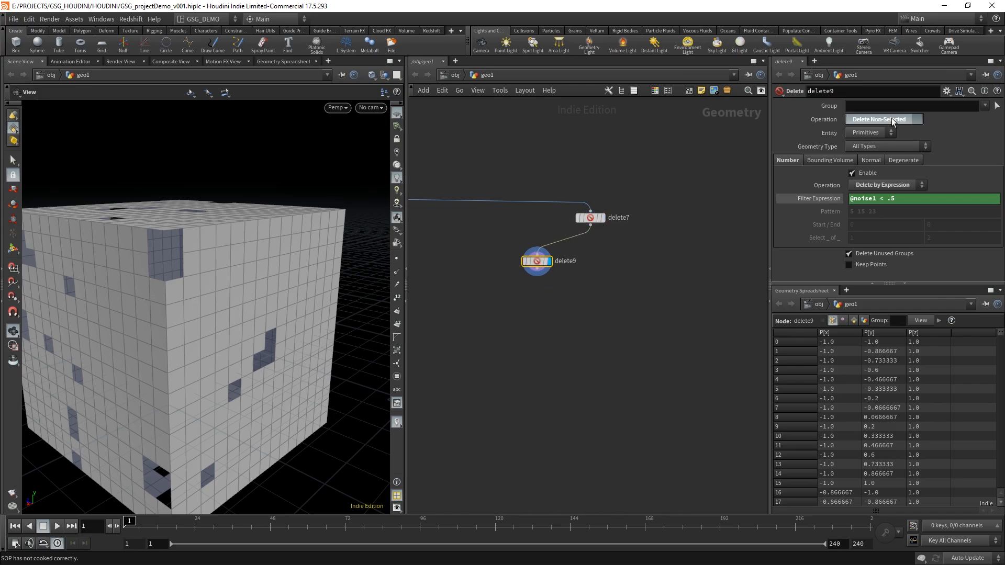
click(885, 119)
click(894, 130)
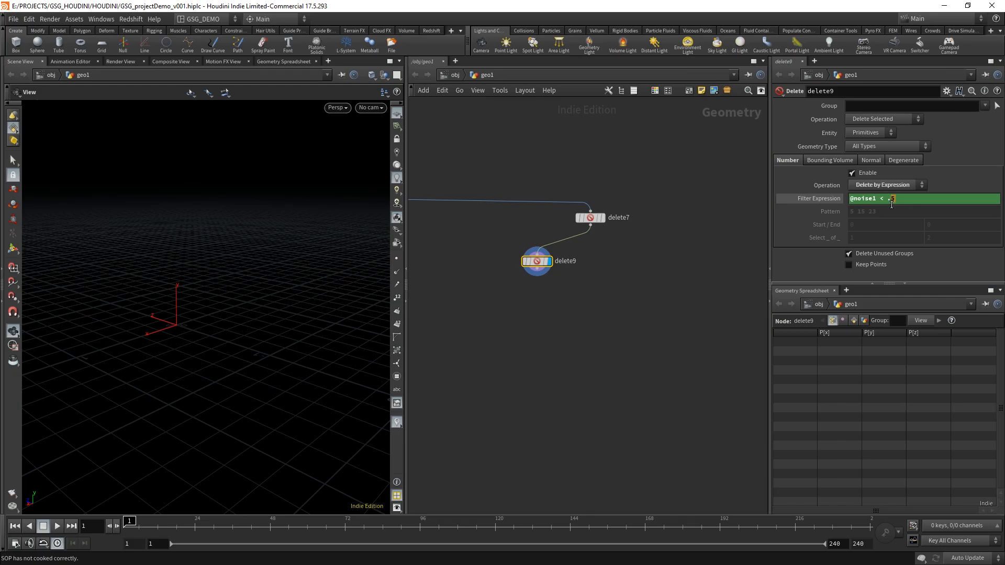
text(3)
click(606, 364)
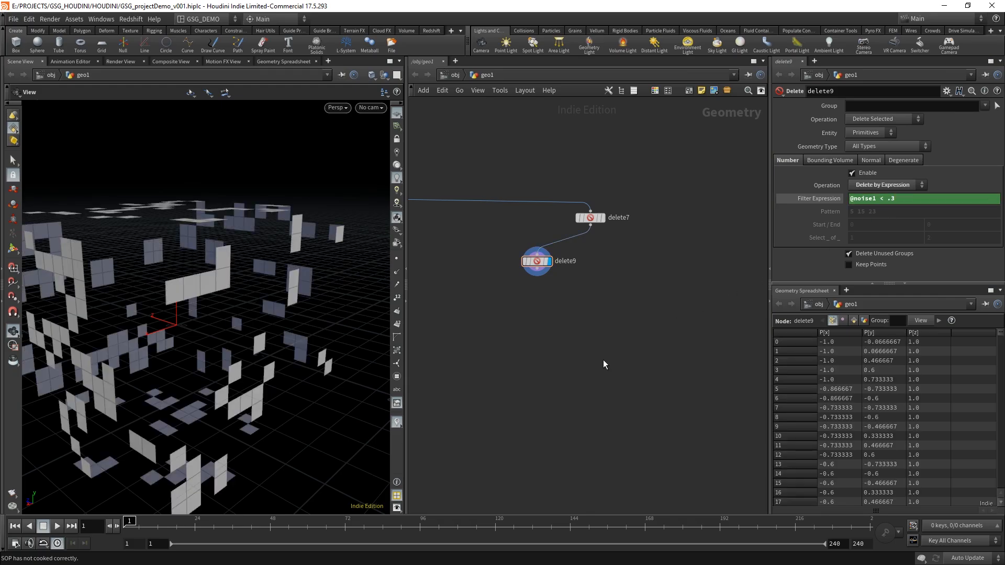
alt+drag(198, 323, 340, 311)
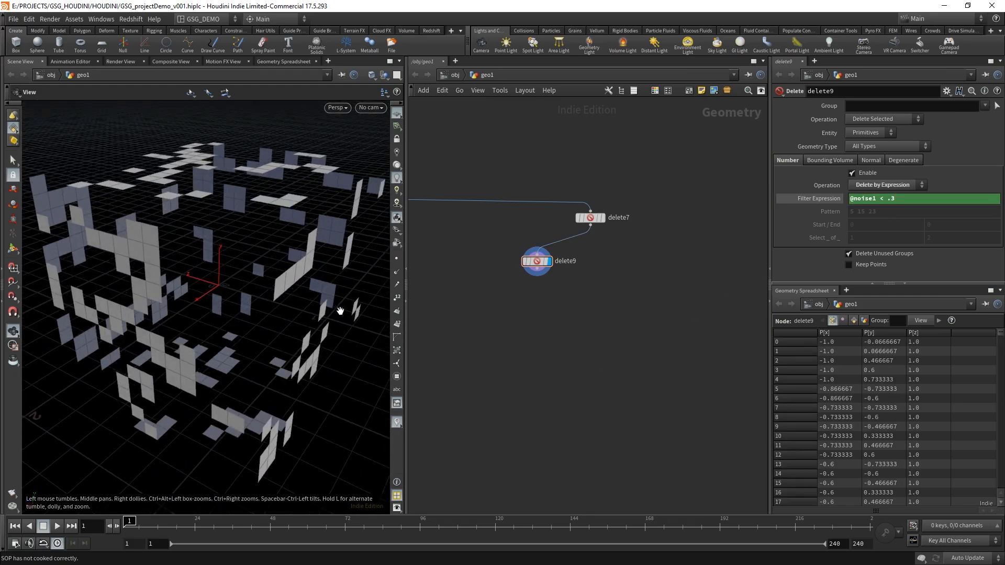
- Duplicate delete9 as a second branch under delete7, set the copy to Delete Non-Selected, and space the two branches apart
alt+drag(548, 267, 662, 259)
click(885, 119)
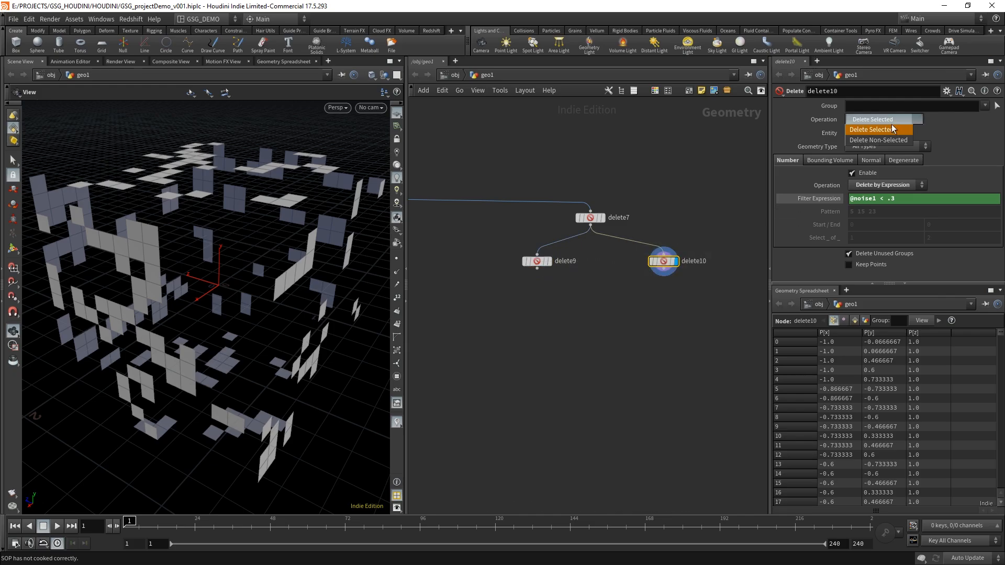
click(893, 130)
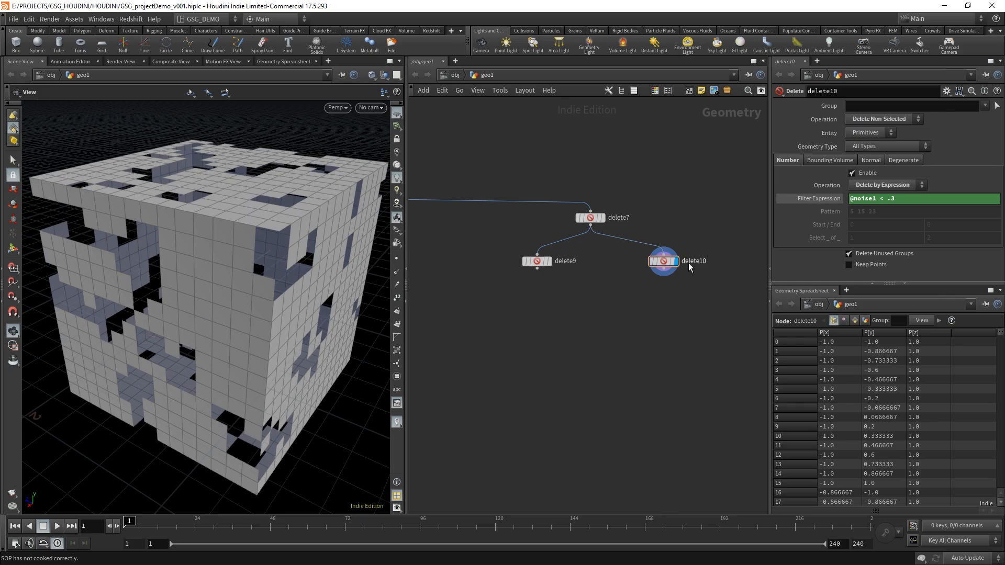
drag(664, 264, 683, 266)
drag(537, 263, 519, 264)
- Display the delete9 result and examine its scattered polygons from several angles
click(531, 261)
drag(168, 255, 253, 275)
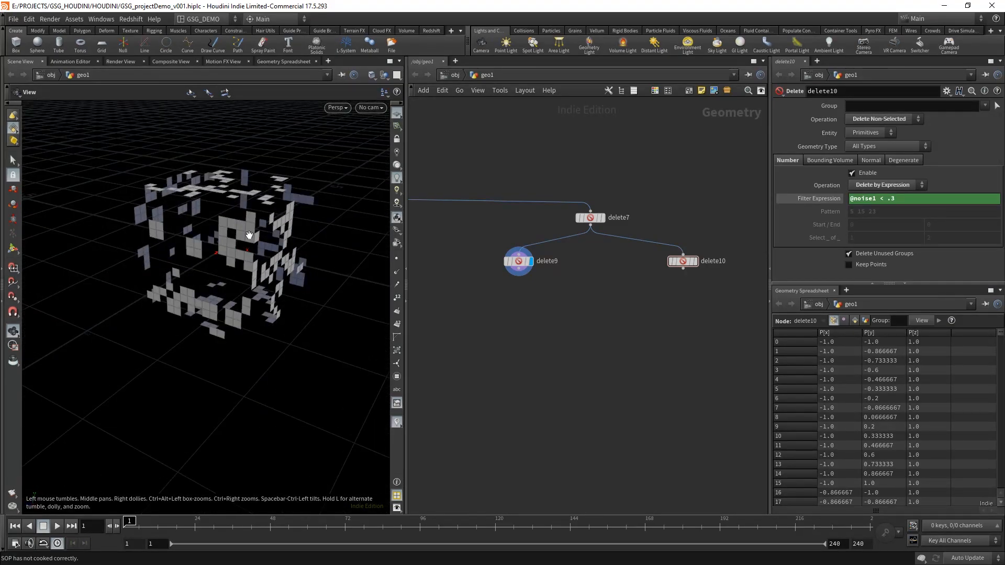
right_drag(186, 269, 269, 222)
middle_drag(269, 222, 235, 251)
drag(235, 251, 206, 195)
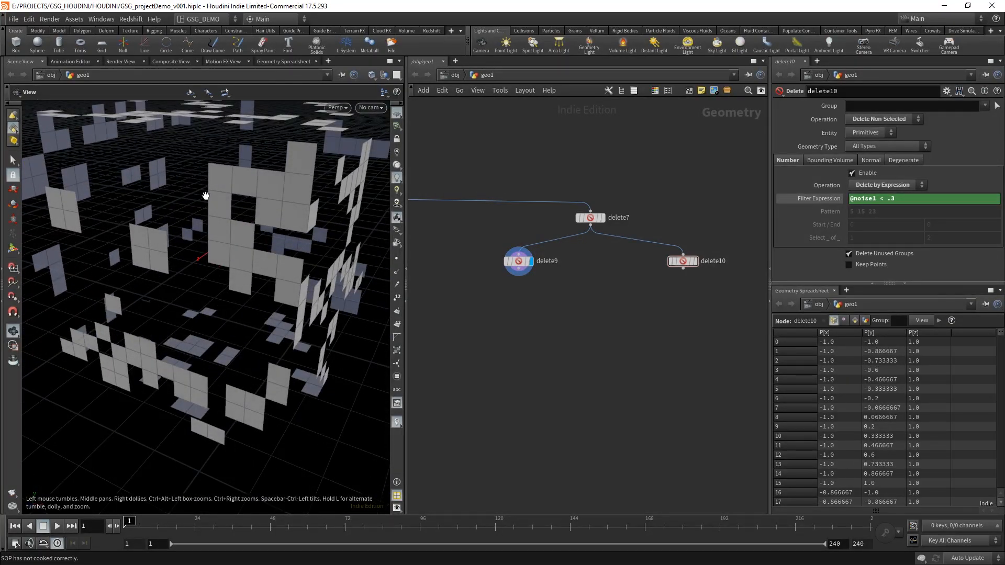
middle_drag(271, 230, 230, 295)
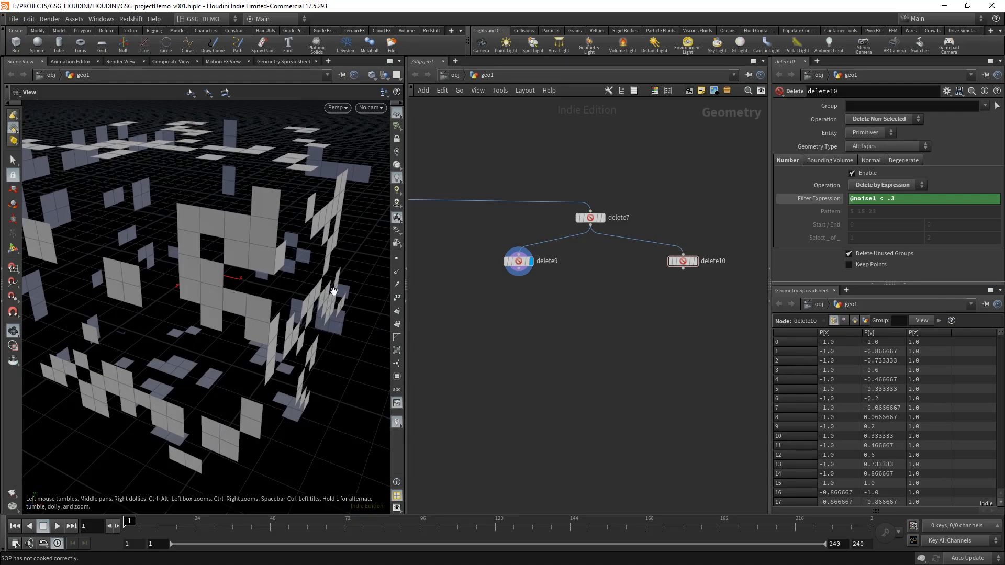
- Add a Facet node after delete9, display its result, and enable Unique Points
click(518, 261)
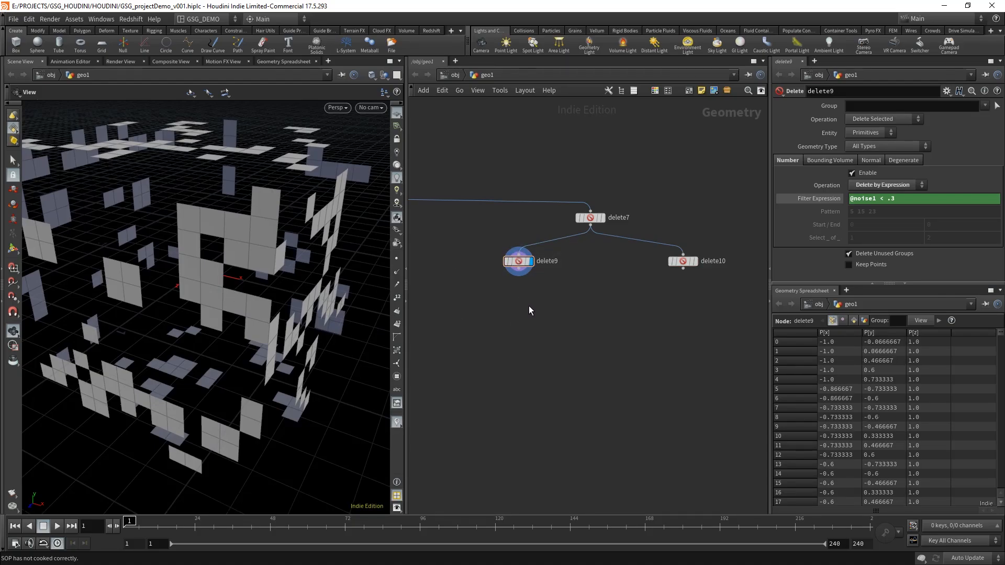
key(Tab)
text(facet)
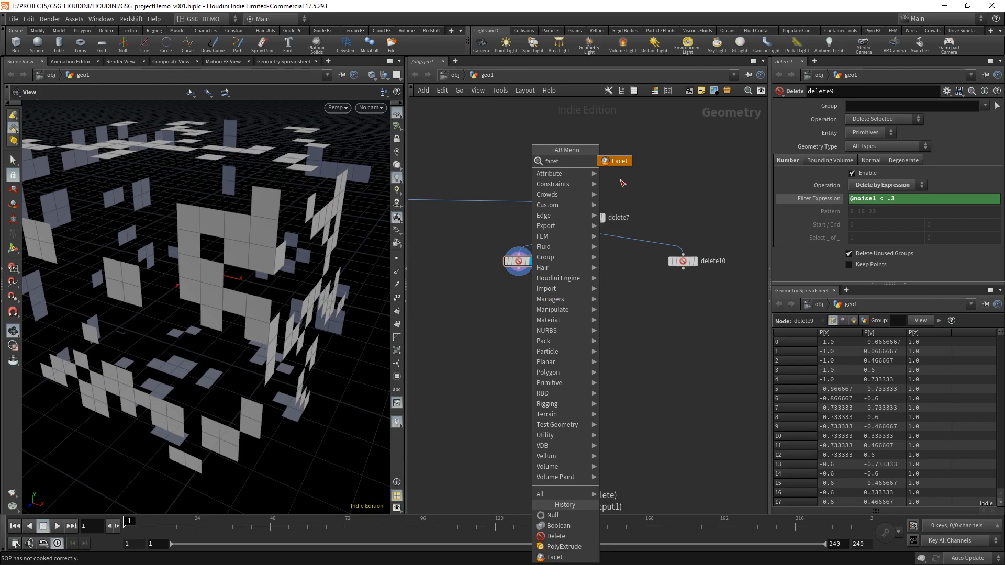
key(Return)
click(516, 301)
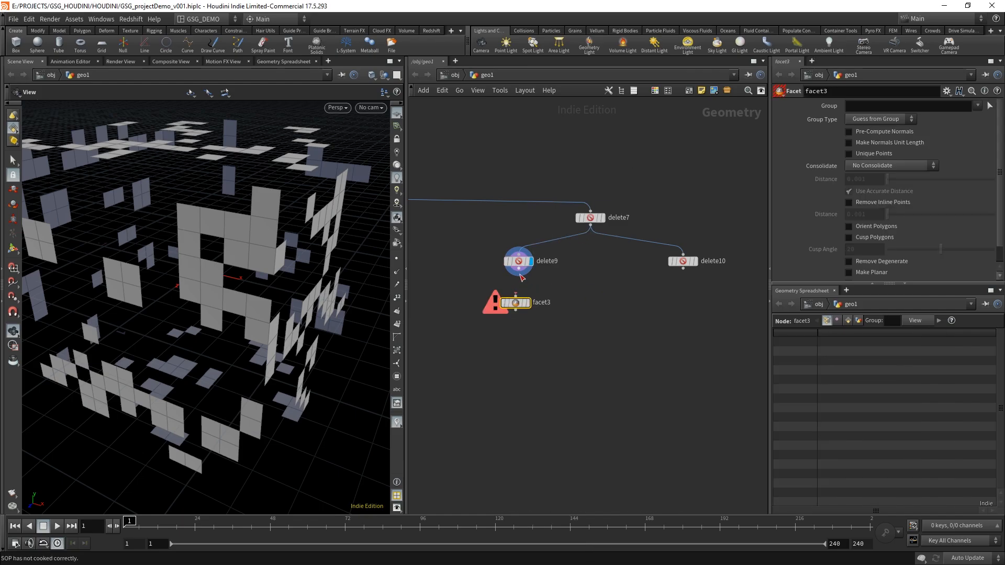
mouse_move(520, 273)
mouse_down()
mouse_move(521, 298)
mouse_move(495, 284)
mouse_up()
click(530, 298)
click(877, 154)
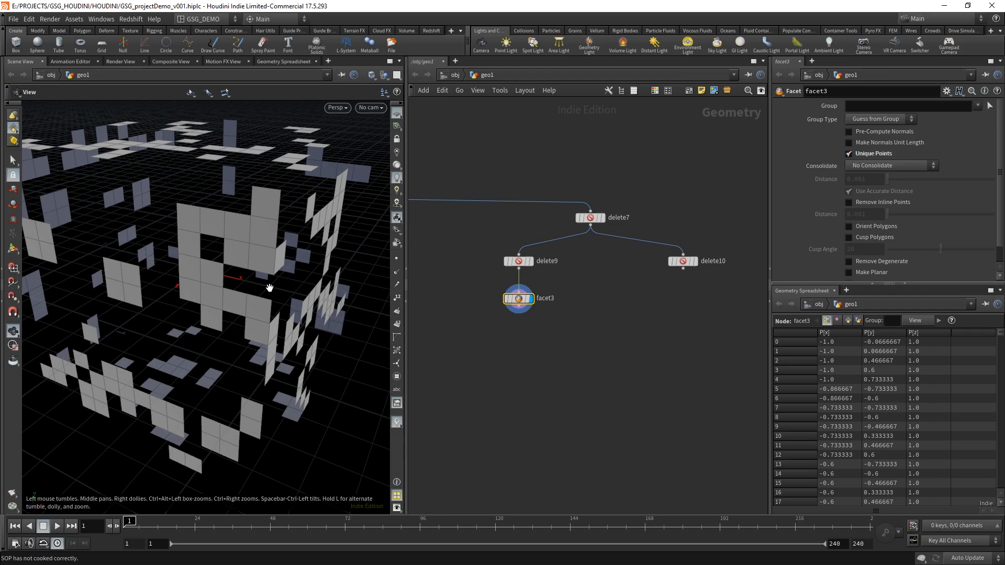
- Compare the node info of delete9 and facet3, and show facet3's primitive attributes in the spreadsheet
middle_drag(264, 292, 266, 308)
middle_click(518, 263)
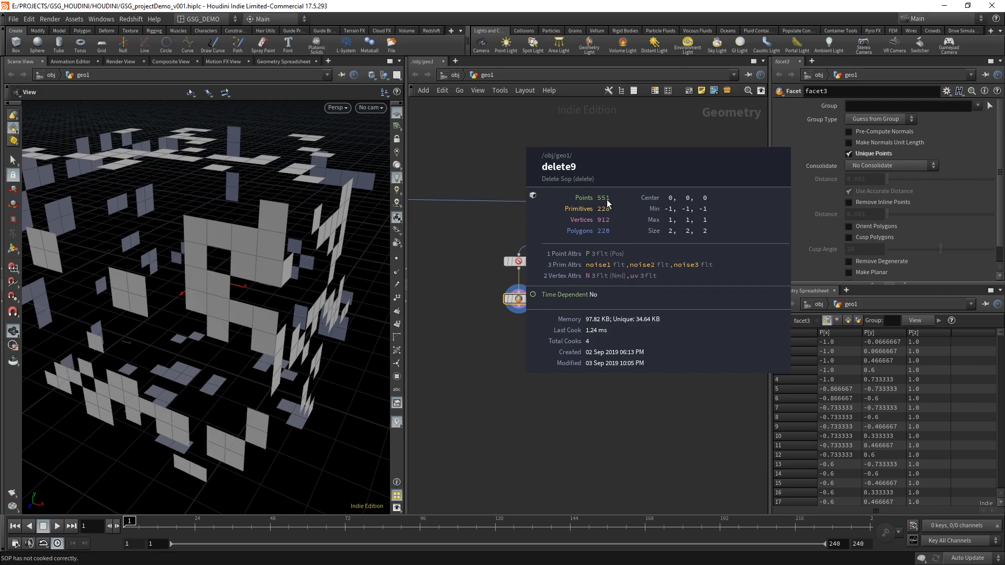
middle_click(518, 299)
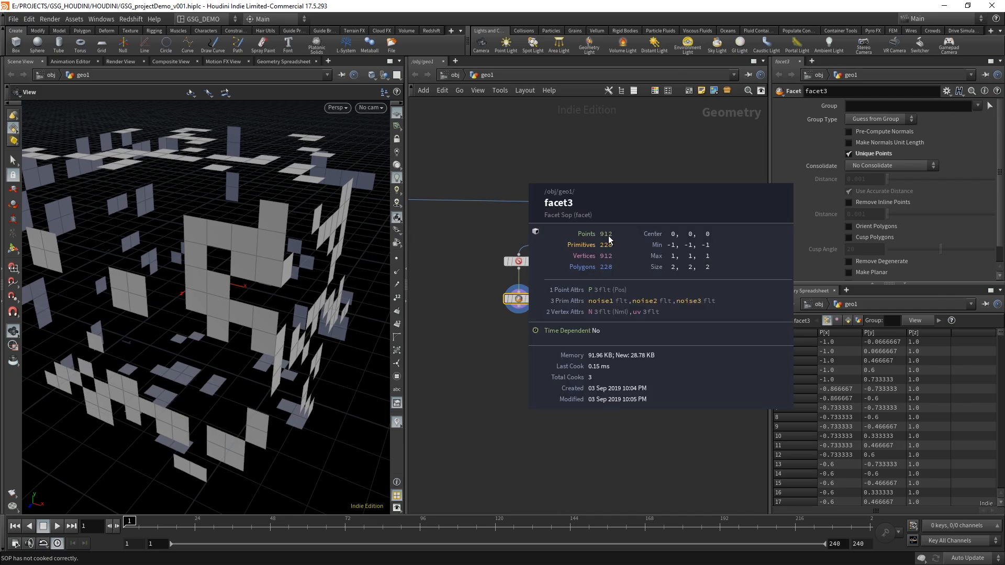
mouse_move(291, 277)
mouse_down()
mouse_move(257, 301)
mouse_move(202, 299)
mouse_move(240, 292)
mouse_move(252, 309)
mouse_move(291, 293)
mouse_up()
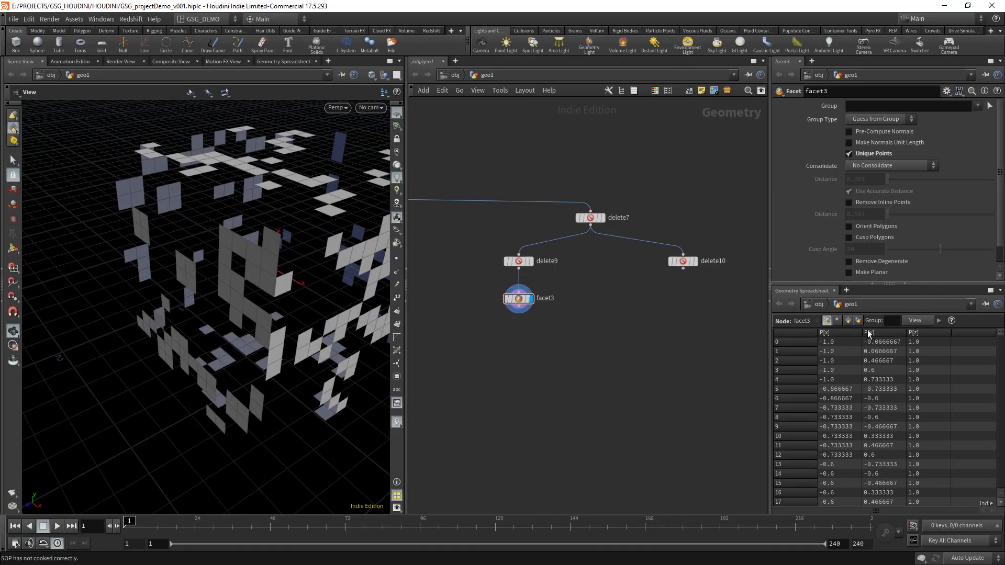
click(848, 320)
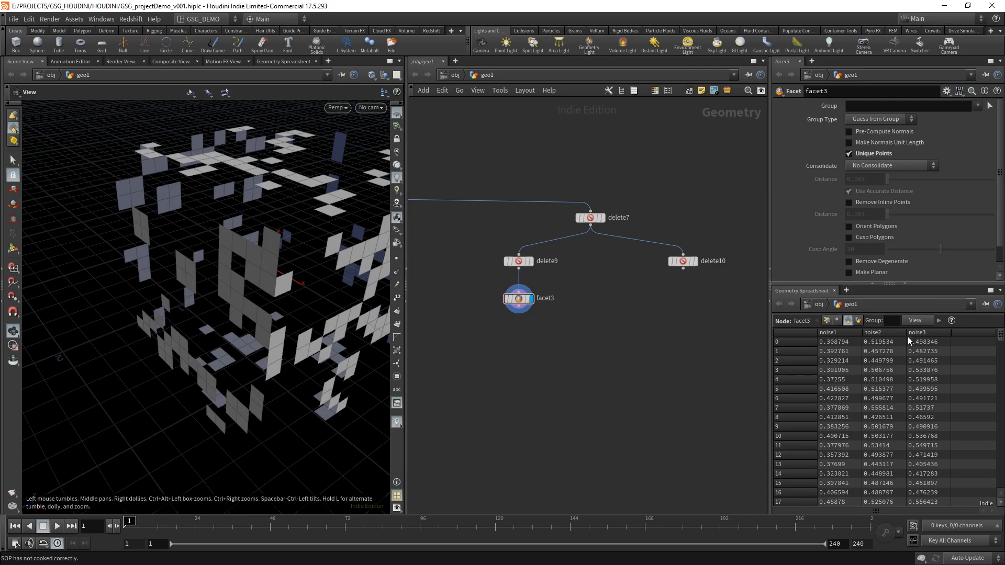
- Add a Color node after facet3 and display its result
middle_drag(542, 355, 592, 345)
scroll(589, 354, up, 3)
key(Tab)
text(col)
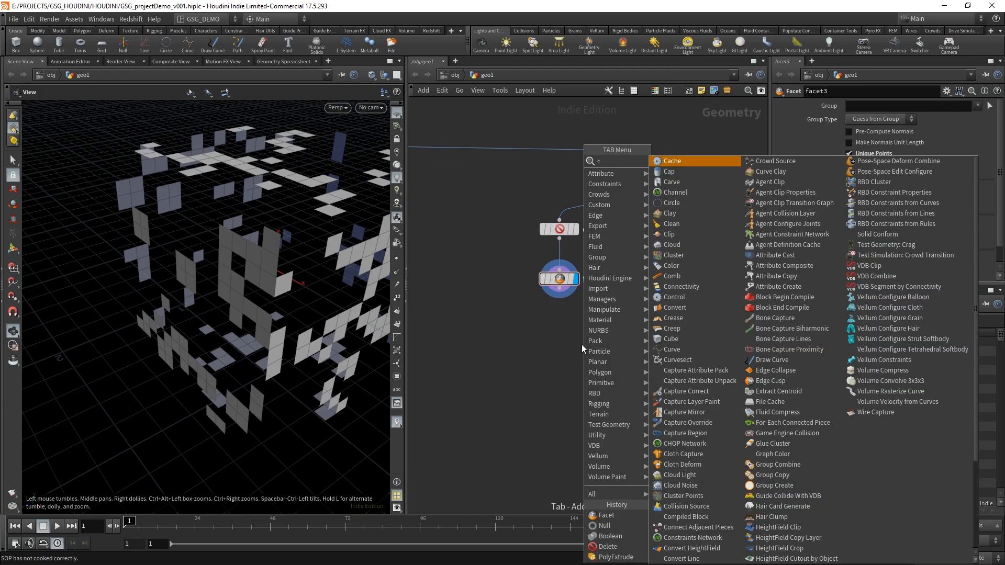
click(676, 161)
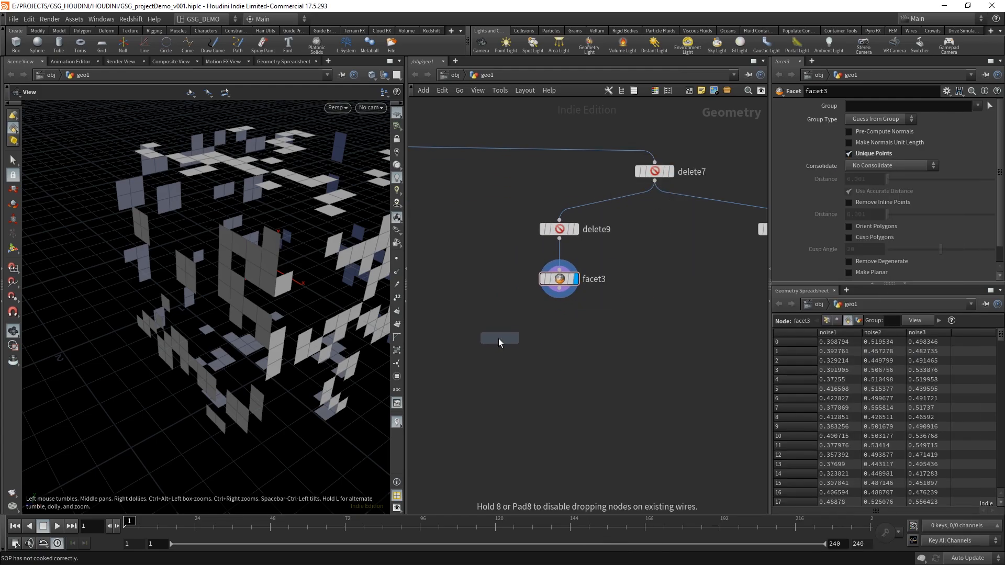
click(498, 339)
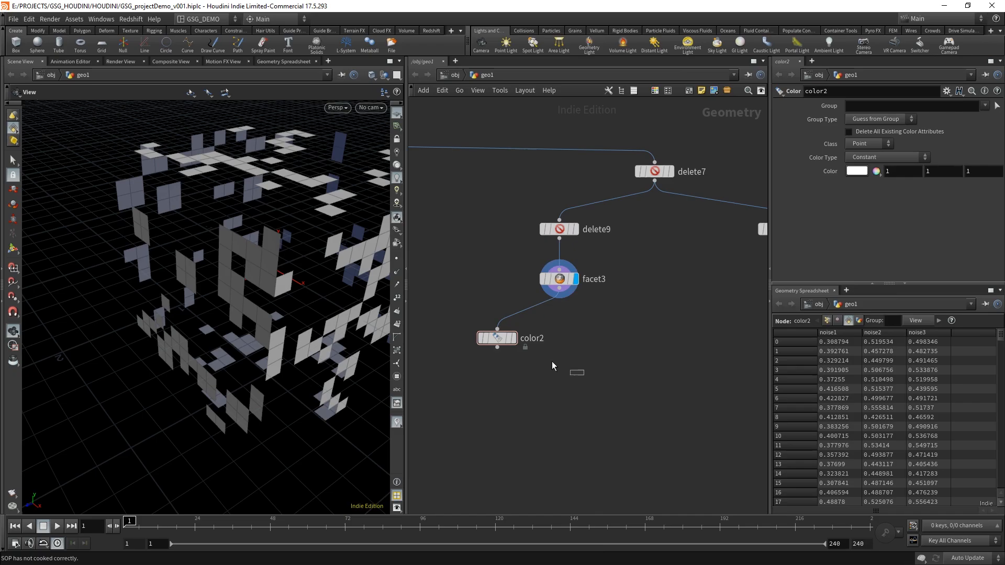
click(515, 338)
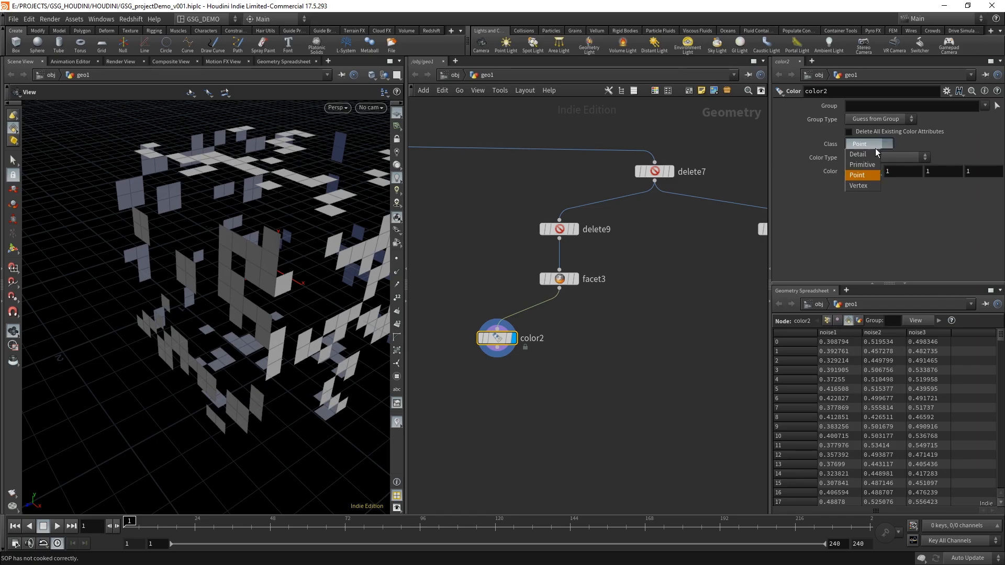
- Set the Color node's class to Primitive and its color type to Ramp from Attribute, driven by noise2
click(862, 165)
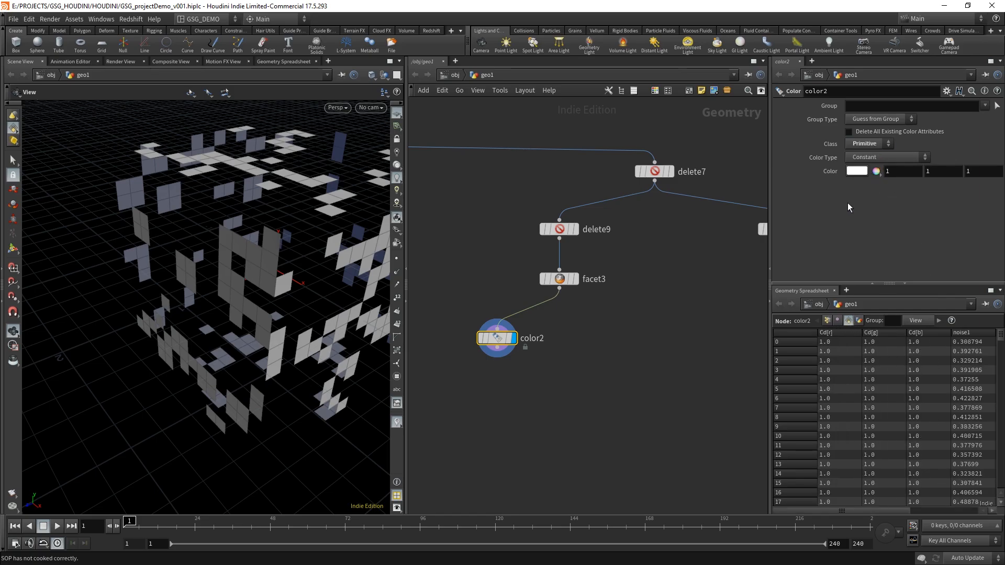
click(880, 157)
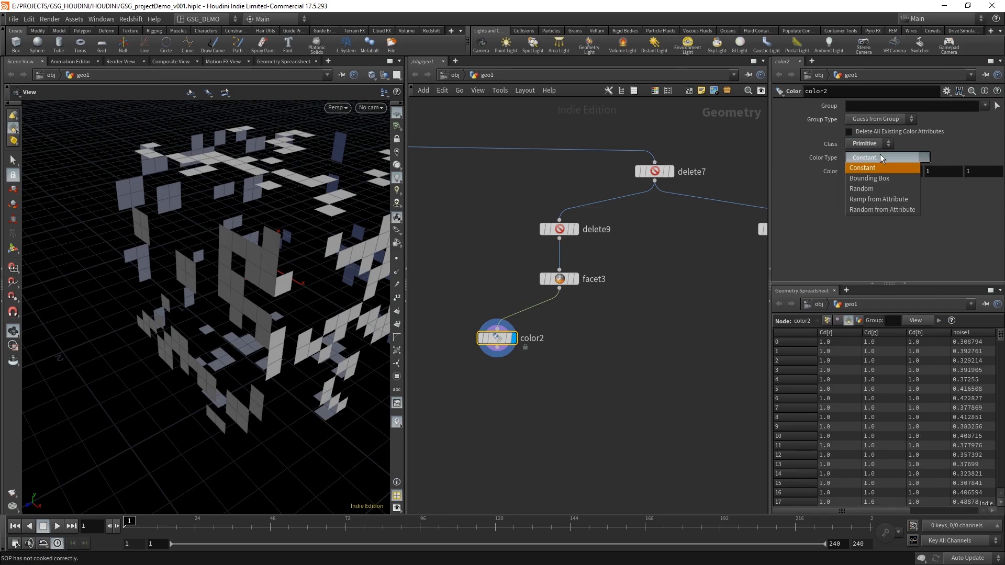
click(880, 200)
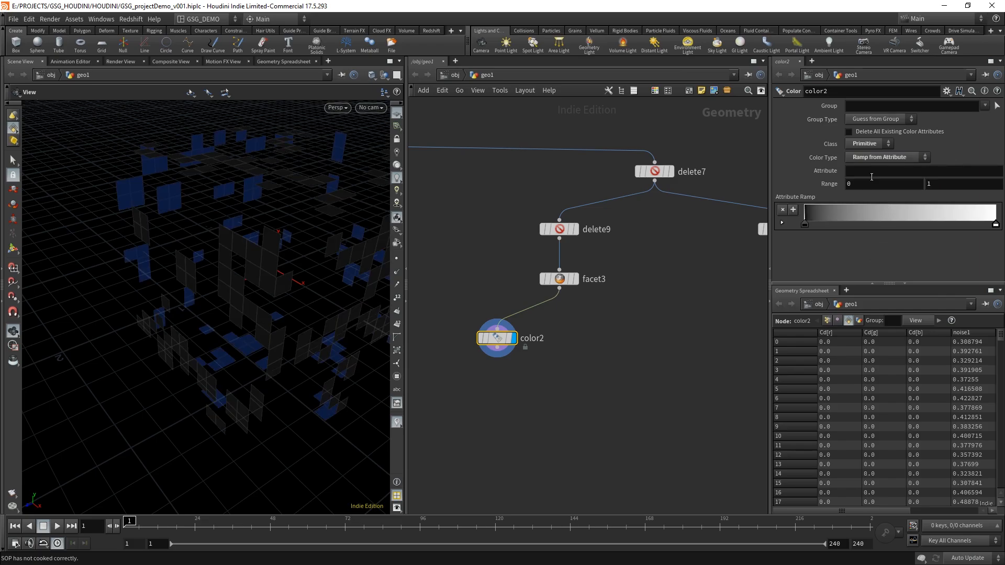
click(901, 169)
text(noise2)
key(Return)
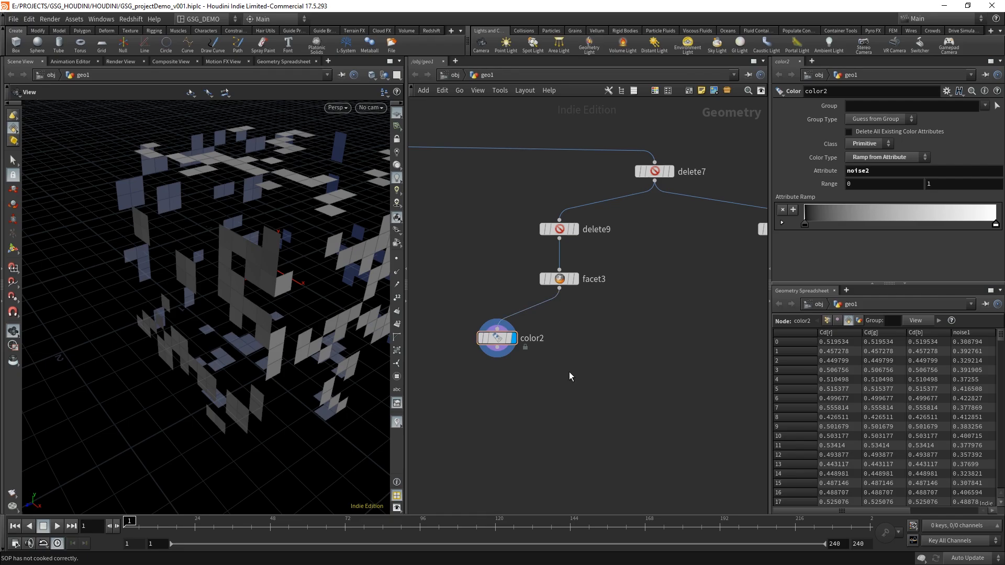
- Widen the parameter and spreadsheet area and sort the primitives by noise2 in both descending and ascending order
drag(306, 303, 246, 303)
mouse_move(140, 526)
mouse_down()
mouse_move(360, 517)
mouse_move(131, 516)
mouse_up()
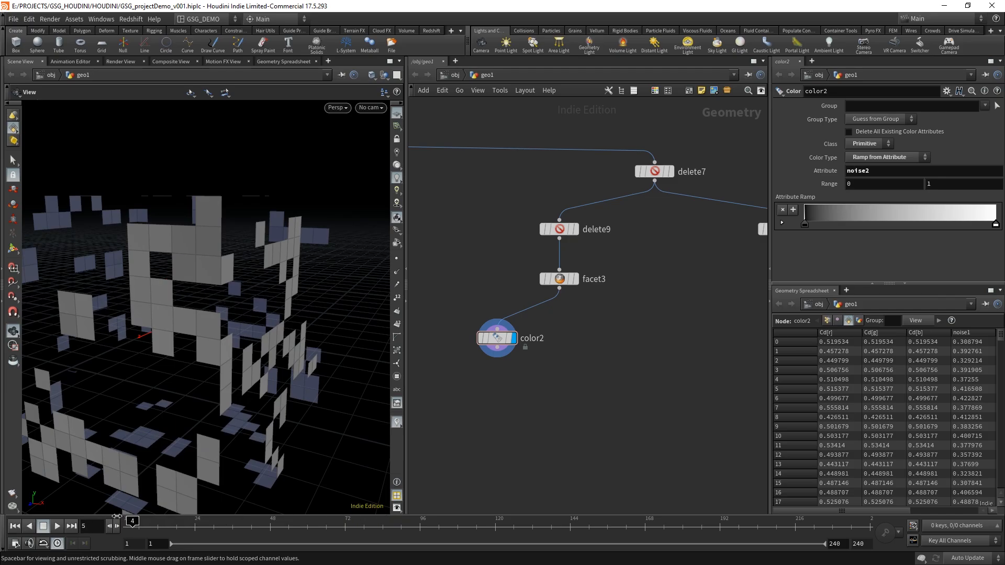
right_drag(242, 317, 164, 342)
drag(165, 342, 199, 321)
drag(605, 370, 523, 346)
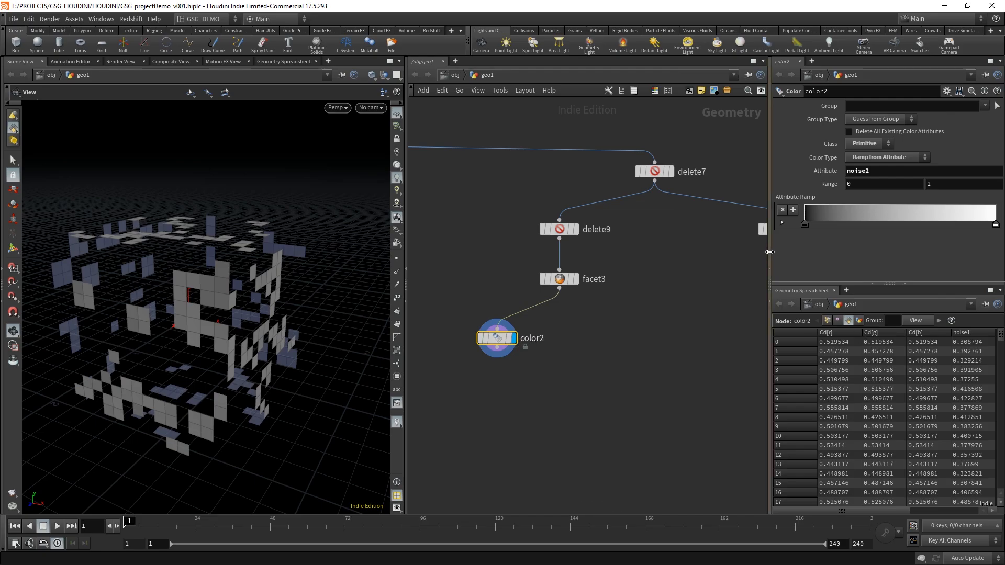
drag(770, 255, 639, 251)
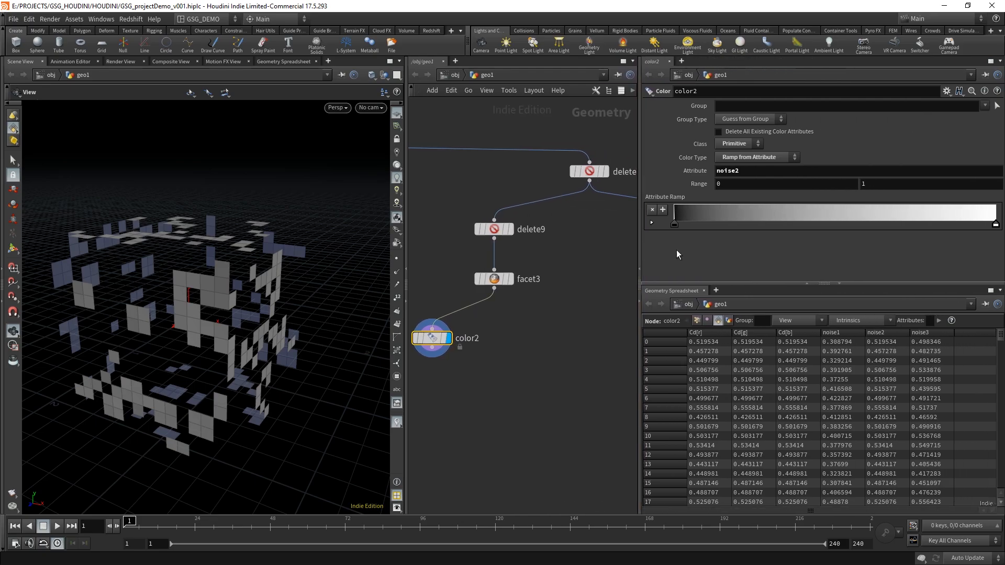
click(889, 332)
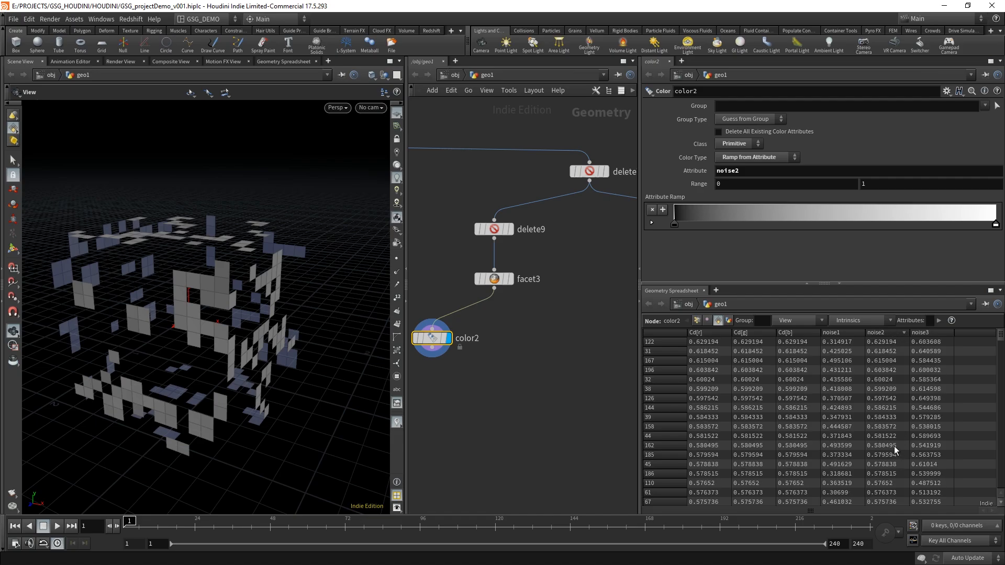
click(889, 332)
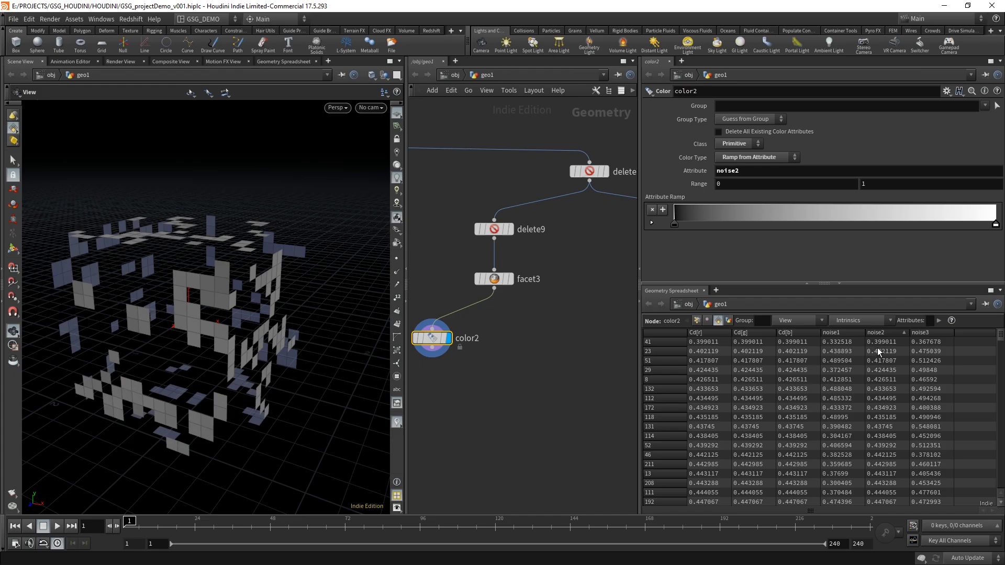
- Sort the color2 primitives by noise2 in descending order
click(890, 333)
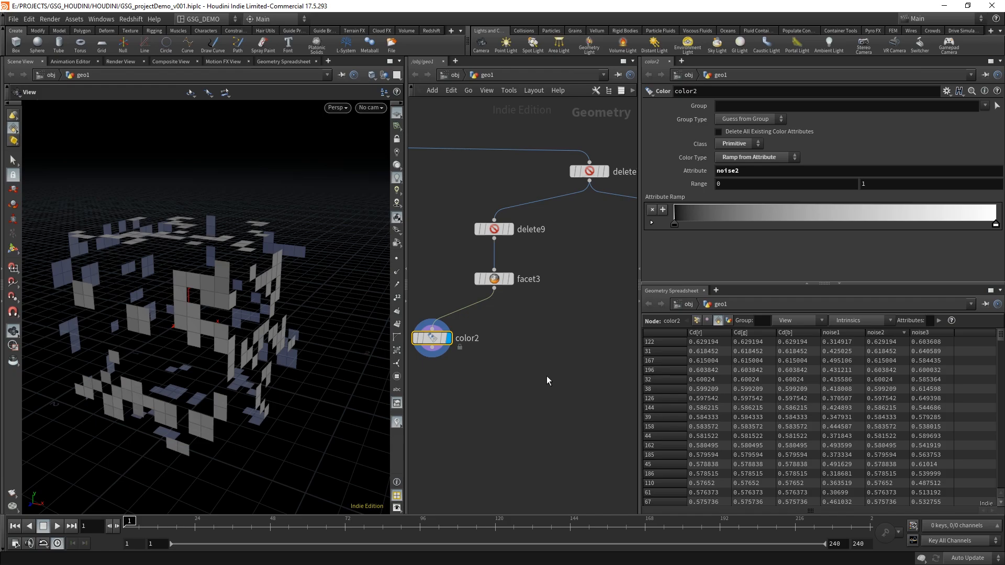
click(570, 388)
middle_drag(529, 360, 565, 371)
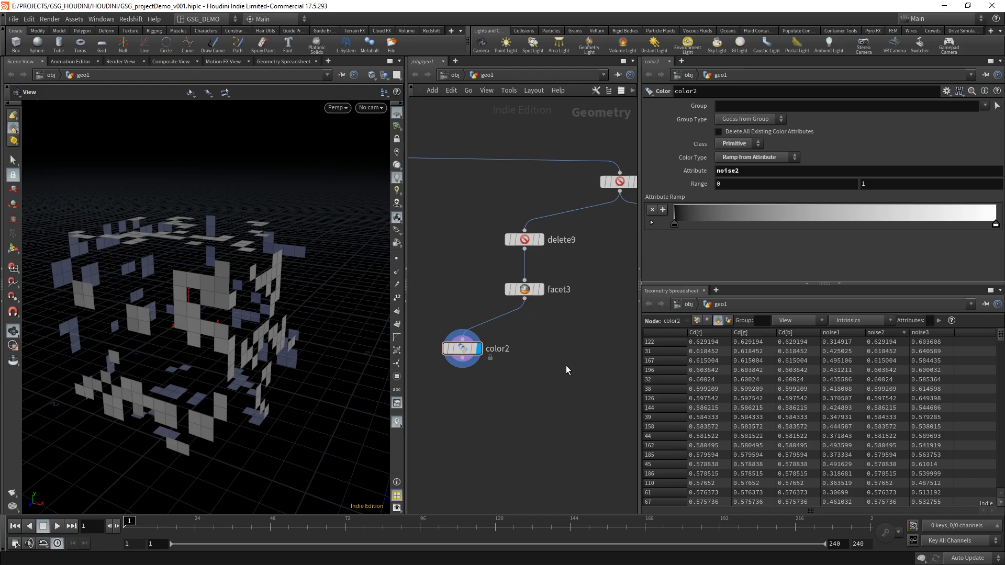
middle_drag(551, 350, 543, 359)
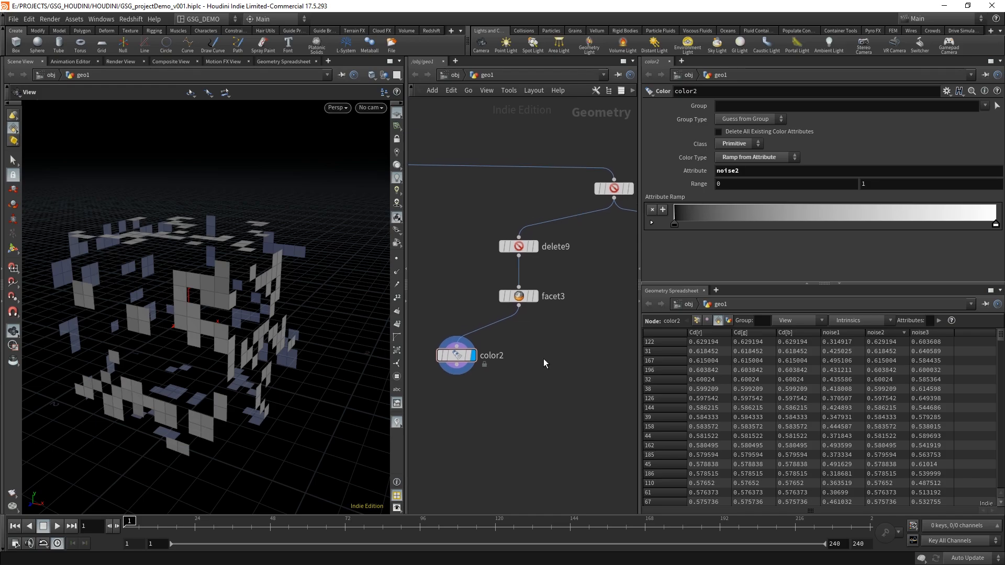
- Insert an Attribute VOP node between facet3 and color2
key(Tab)
text(atv)
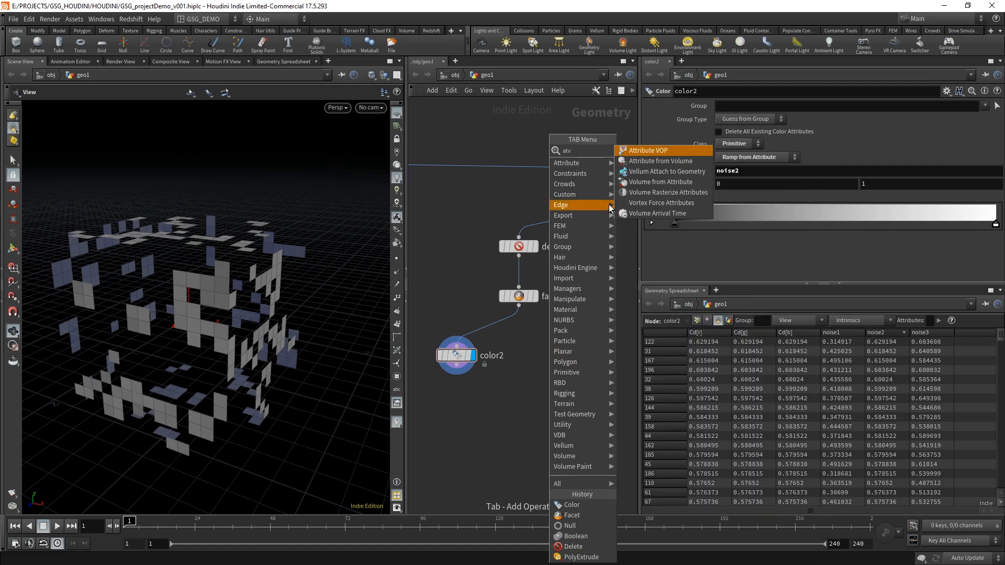
click(645, 151)
click(559, 357)
drag(558, 356, 522, 337)
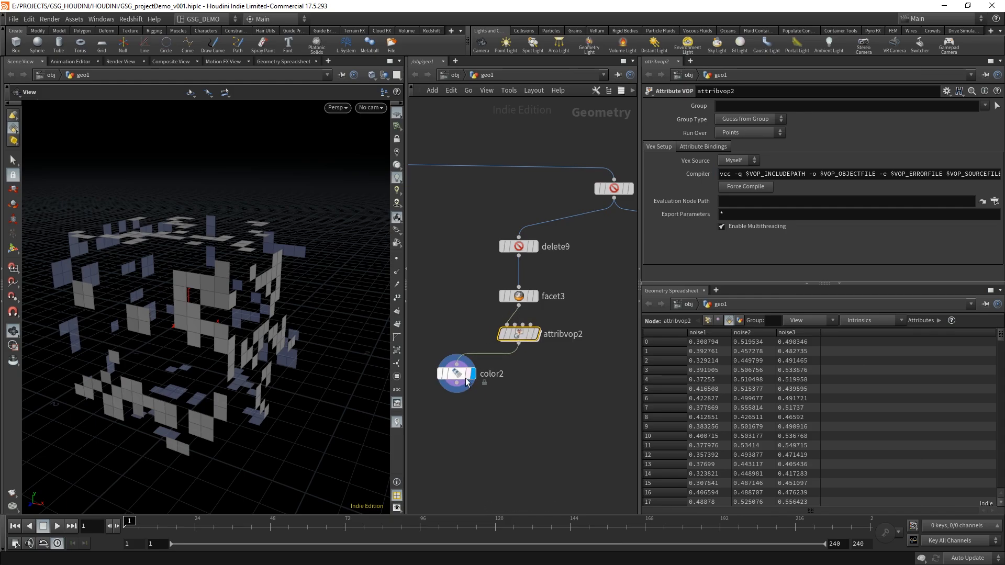
- Set the Attribute VOP node to run over Primitives
scroll(251, 308, up, 4)
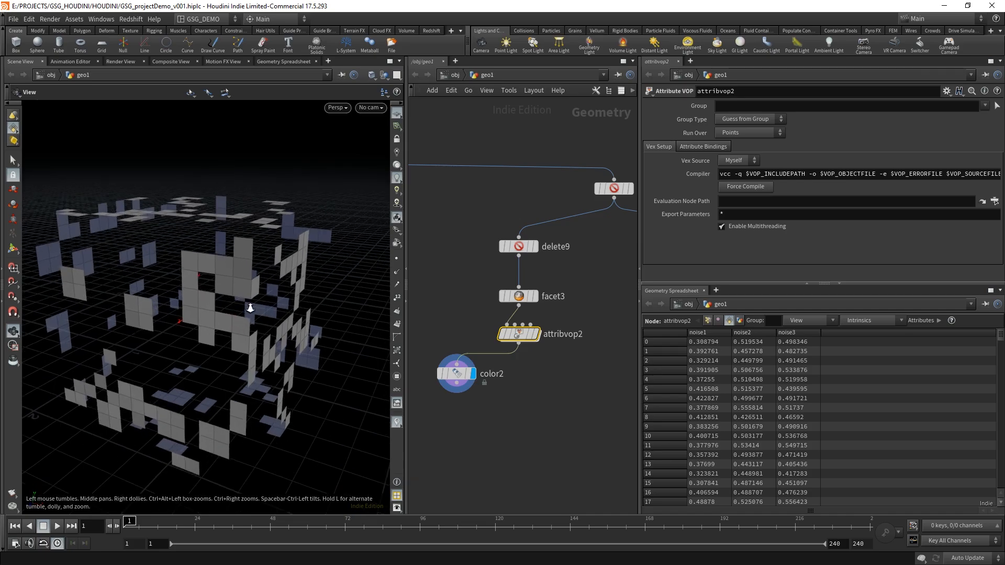
drag(250, 308, 314, 302)
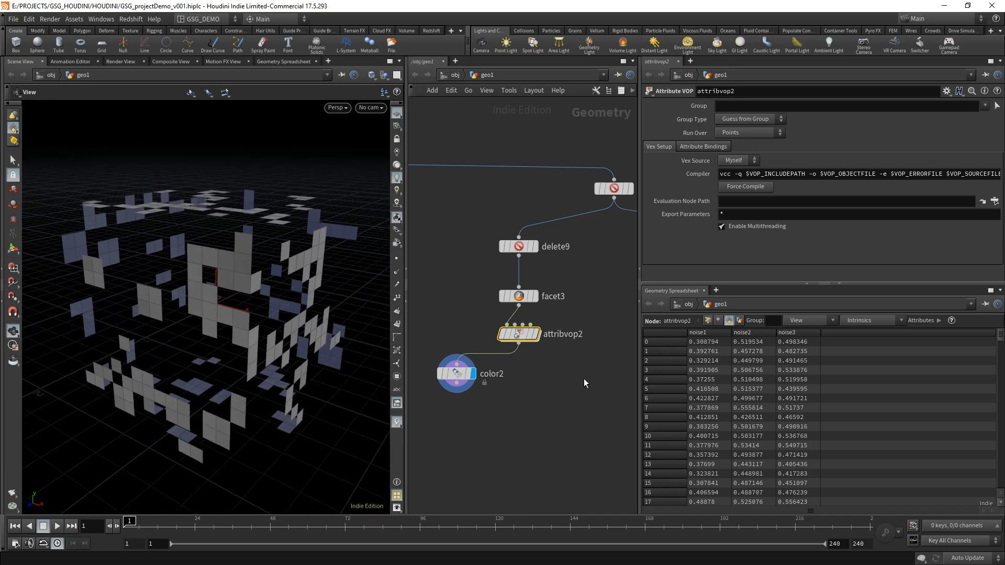
click(703, 379)
drag(622, 370, 468, 325)
click(524, 335)
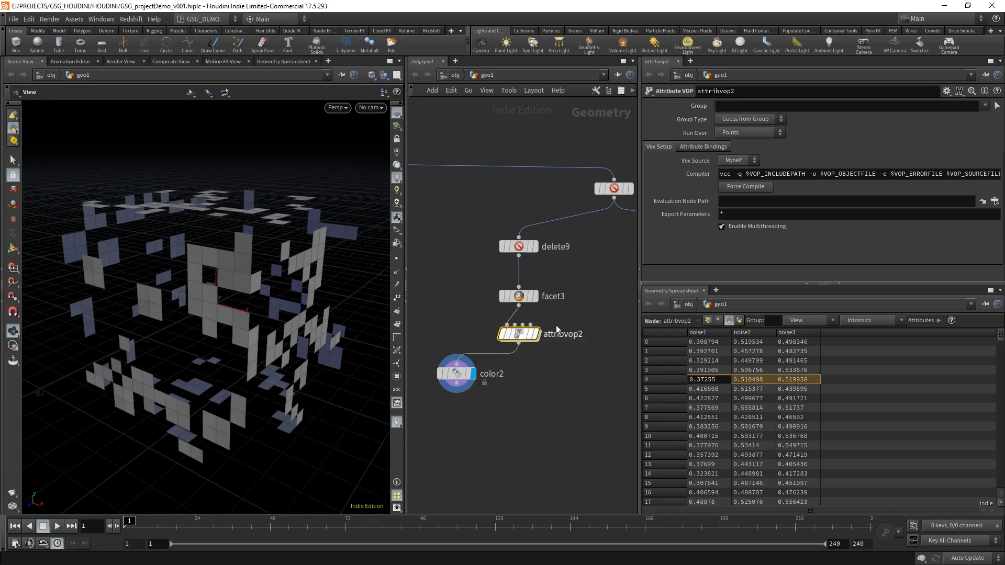
click(740, 133)
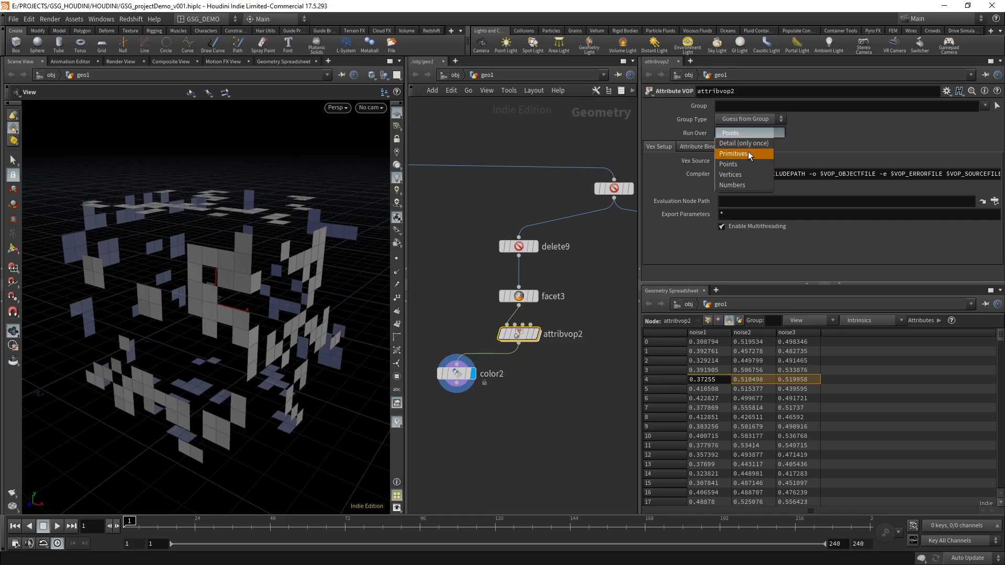
click(748, 154)
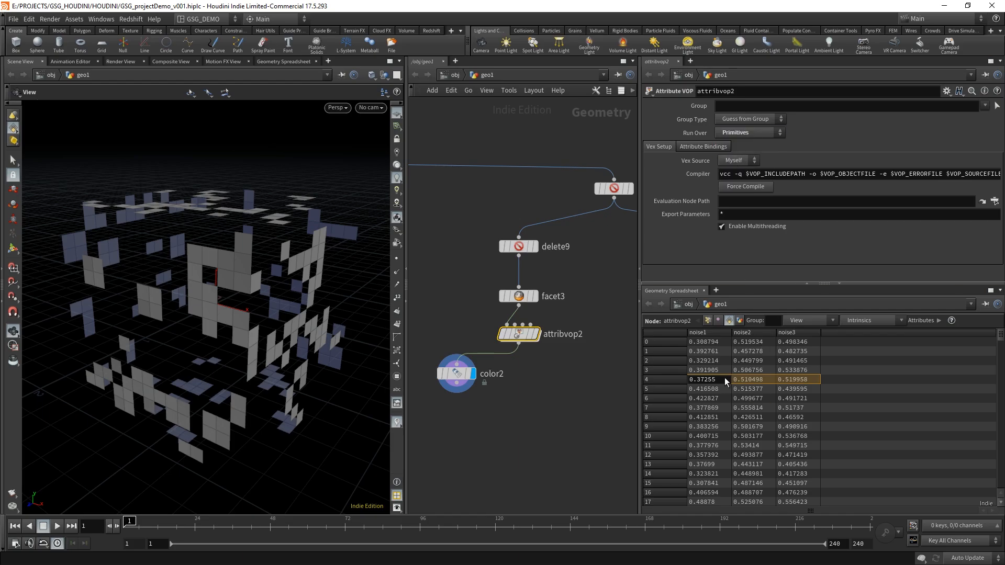
- Delete all default nodes inside attribvop2 and widen the network area
double_click(519, 335)
drag(607, 445, 410, 199)
key(Delete)
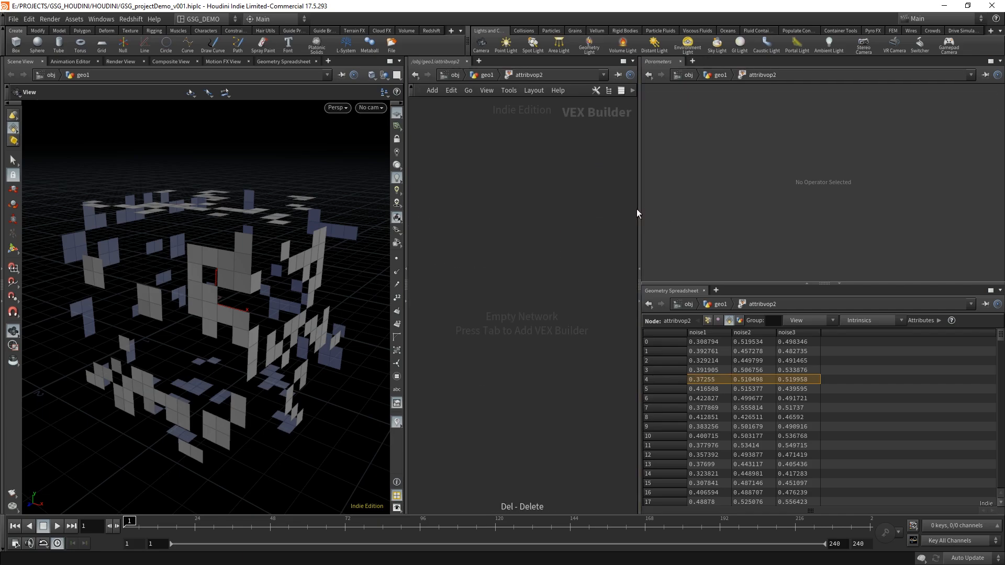
drag(639, 211, 763, 218)
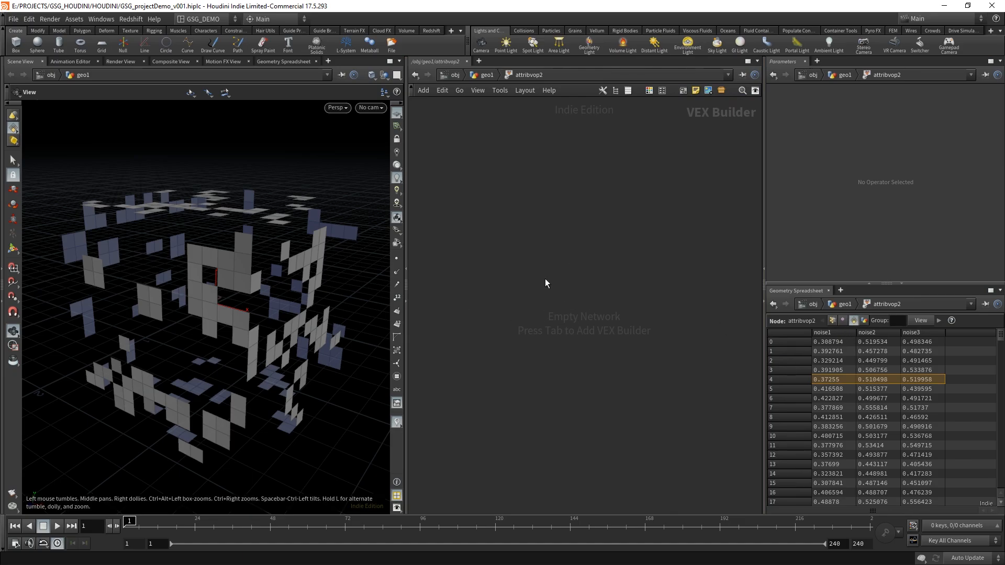
- Add a Bind Export node to the empty VOP network and set its Name parameter to noise2
key(Tab)
text(bind)
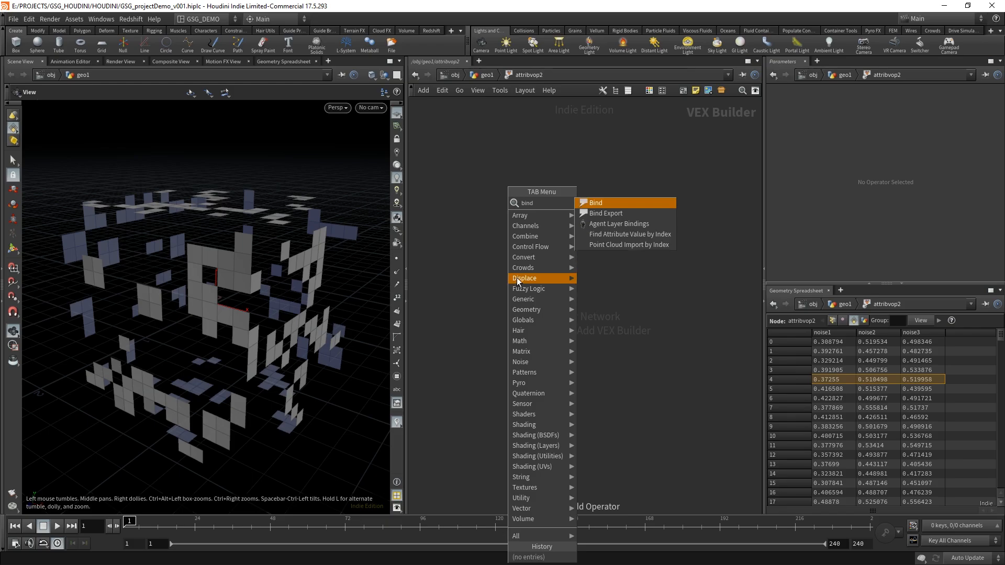
click(611, 213)
click(499, 313)
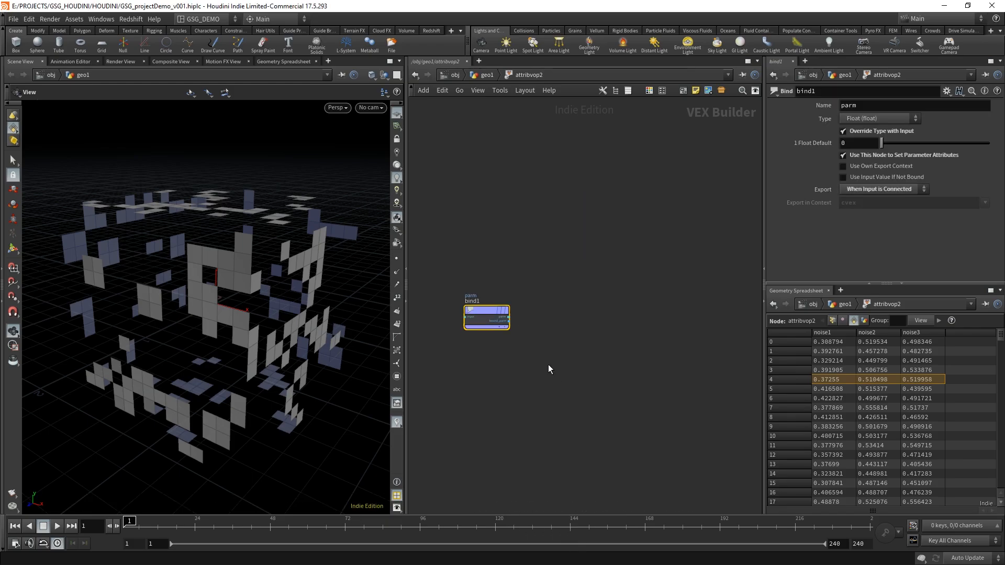
double_click(849, 105)
text(noise)
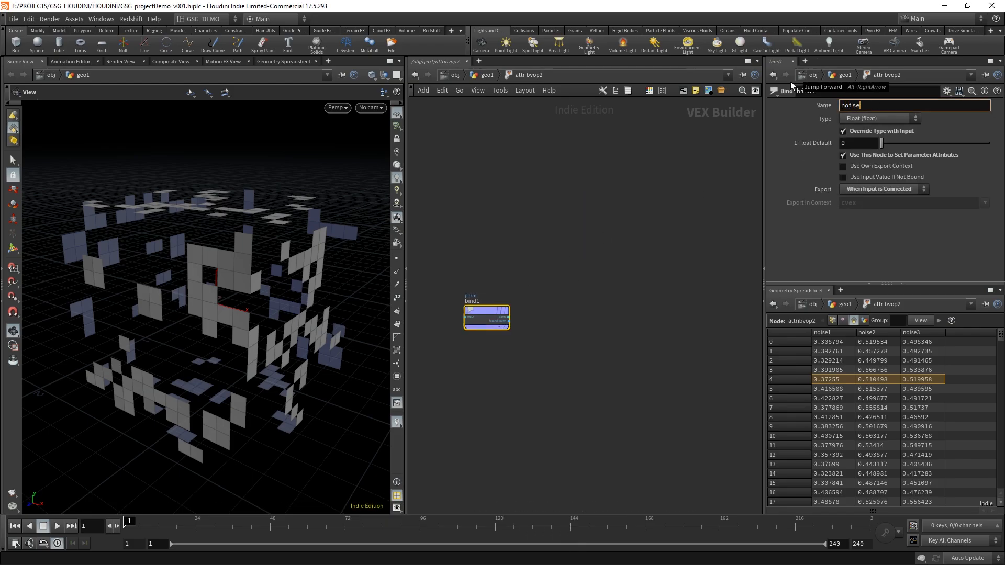
text(2)
key(Return)
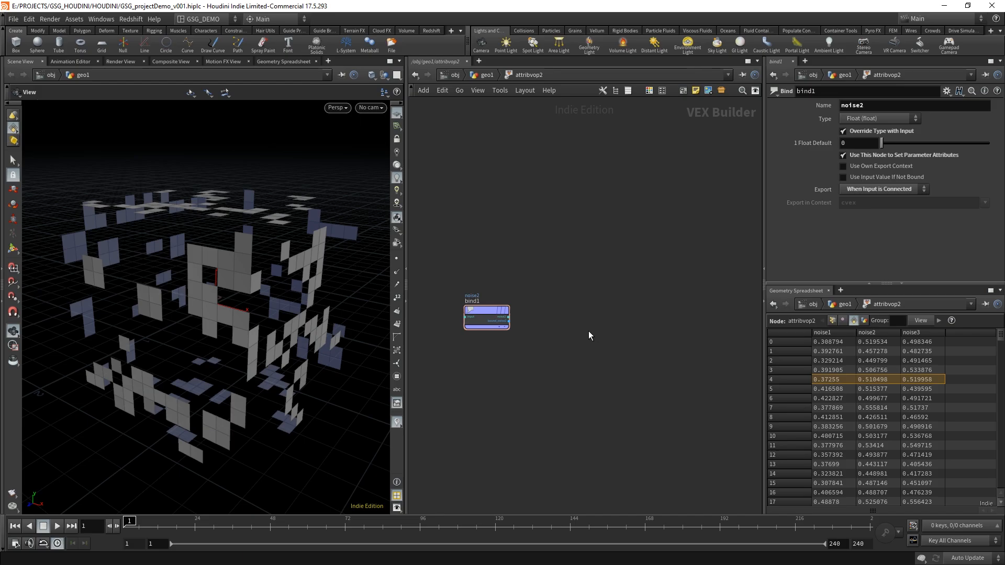
- Add a second Bind Export node with the Name noise2 and line it up with the first one, leaving a gap between them
key(Tab)
text(bin)
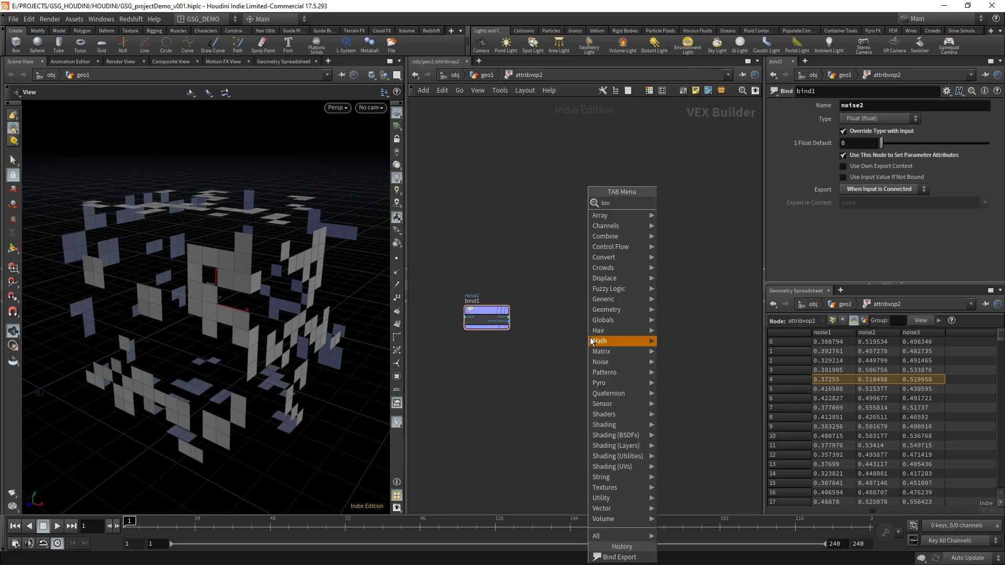
key(Return)
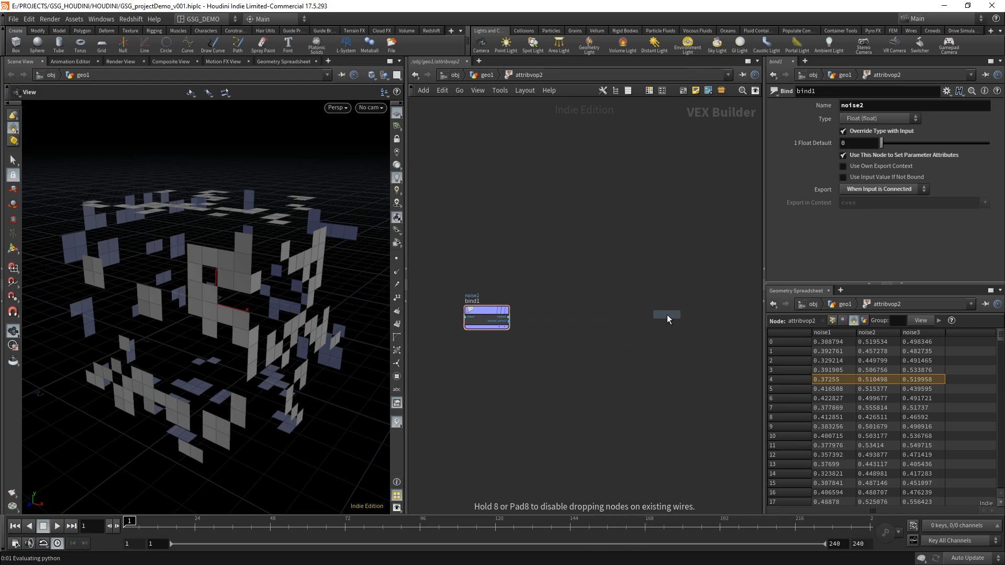
click(667, 315)
double_click(867, 106)
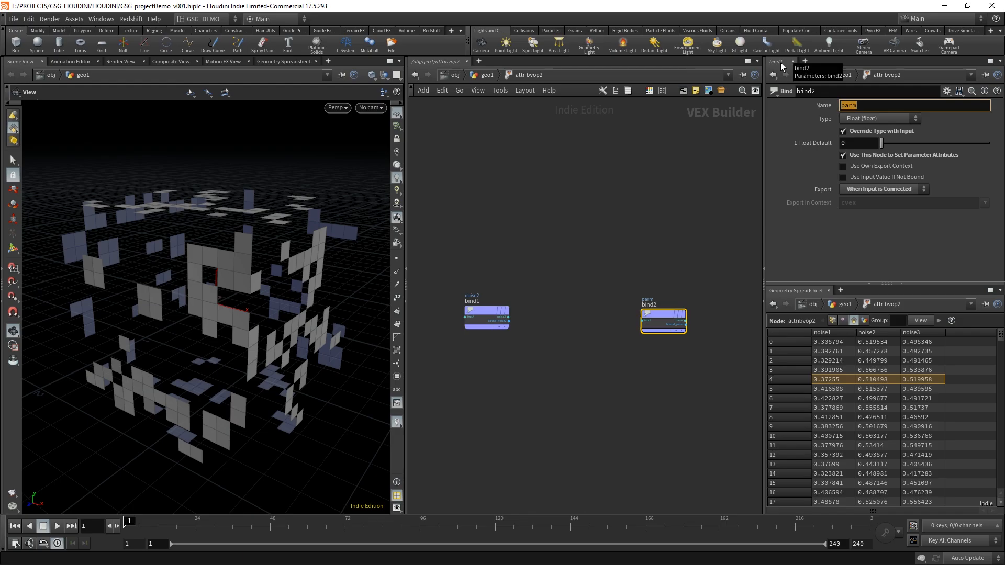
text(noise2)
key(Return)
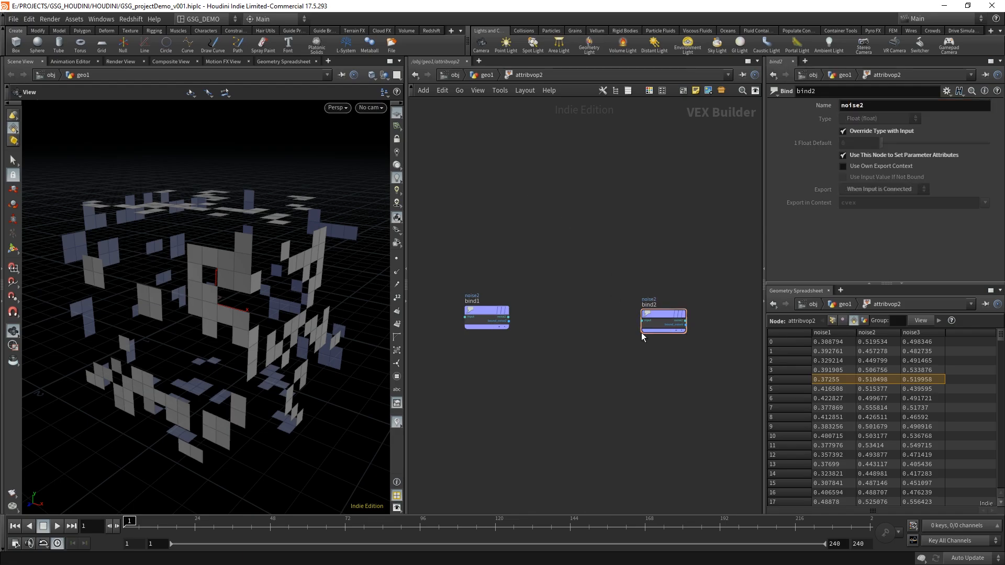
drag(666, 313, 669, 310)
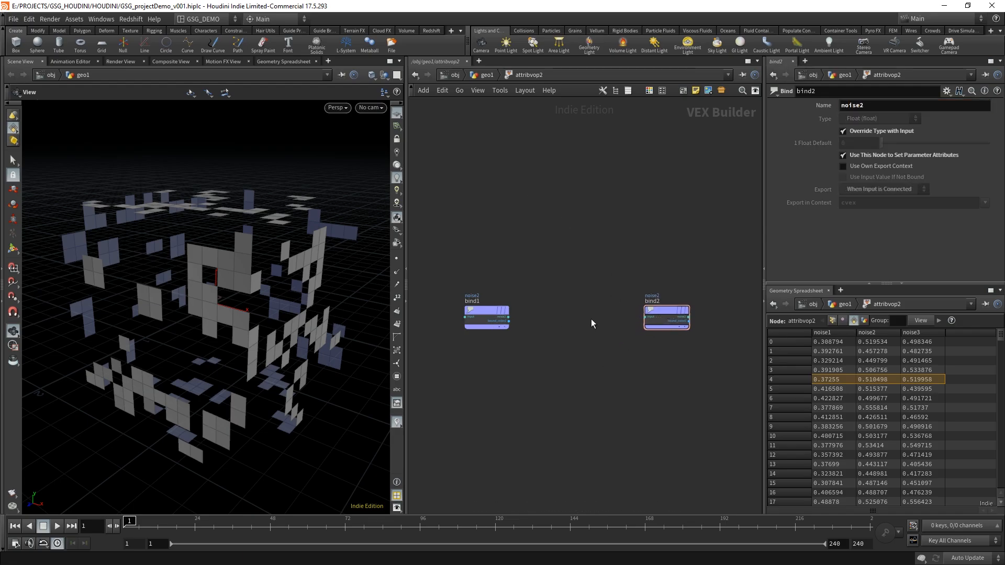
- Add a Fit Range node between the two noise2 Bind nodes and align it with them
scroll(577, 367, up, 5)
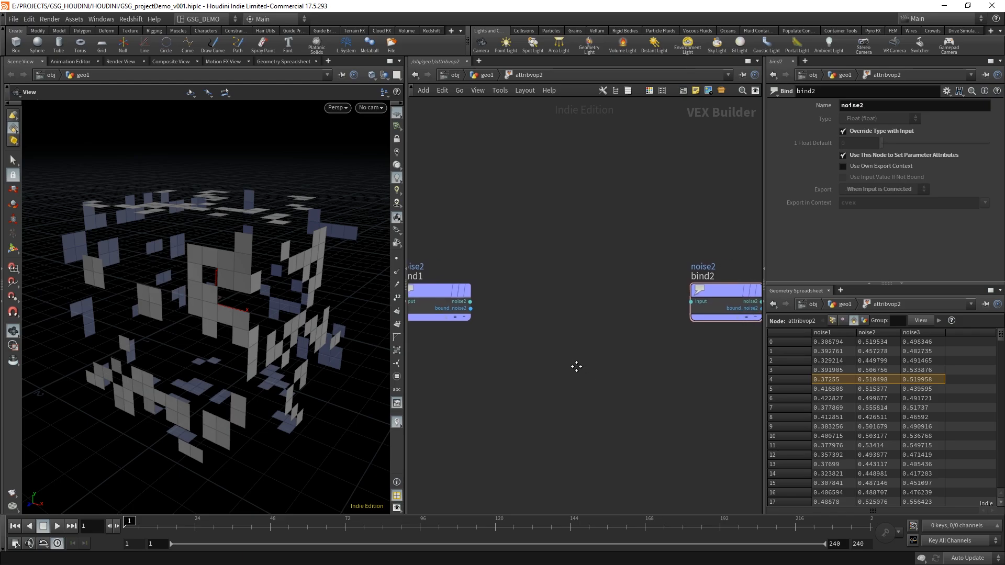
scroll(578, 372, down, 2)
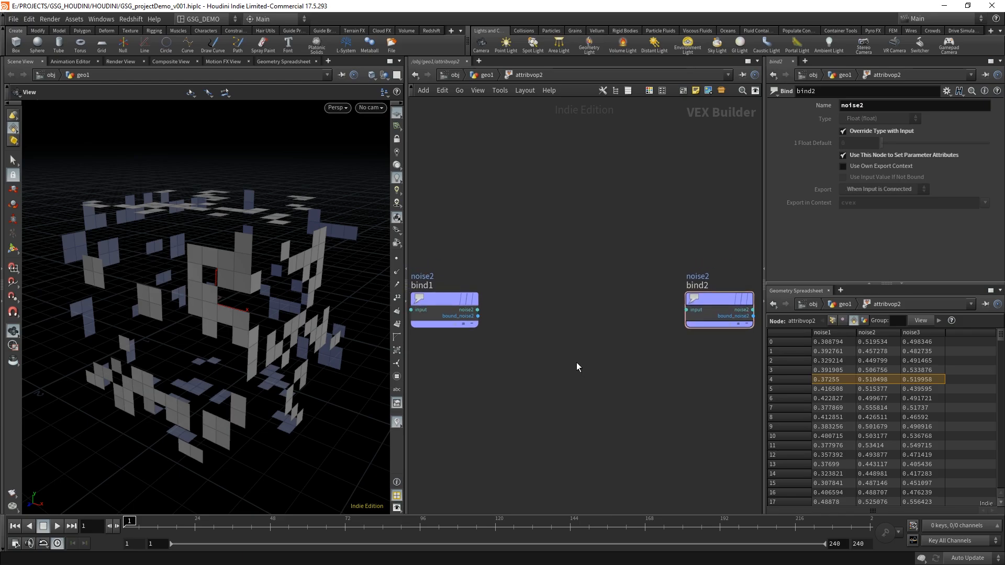
key(Tab)
text(fitran)
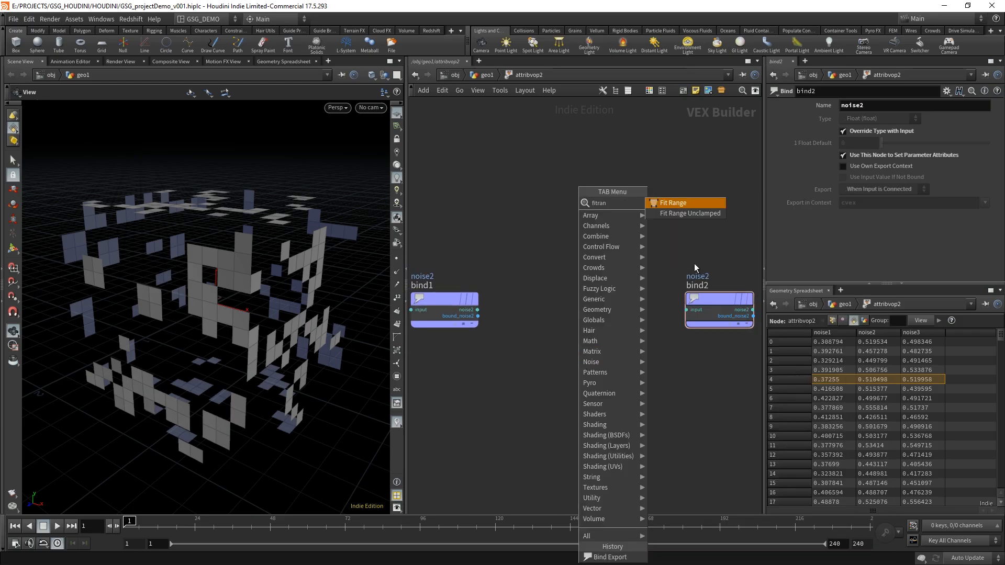
click(686, 203)
click(576, 319)
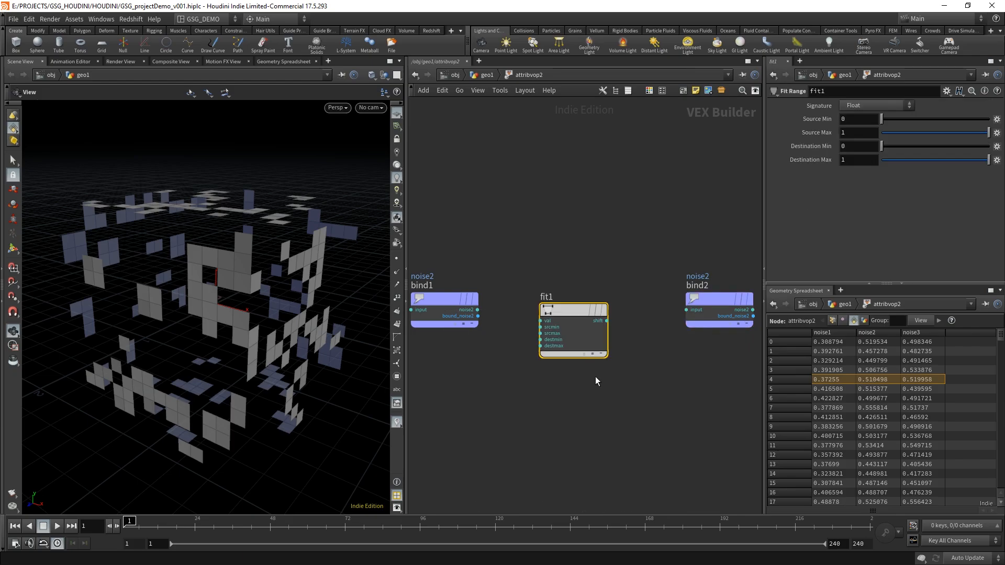
click(579, 302)
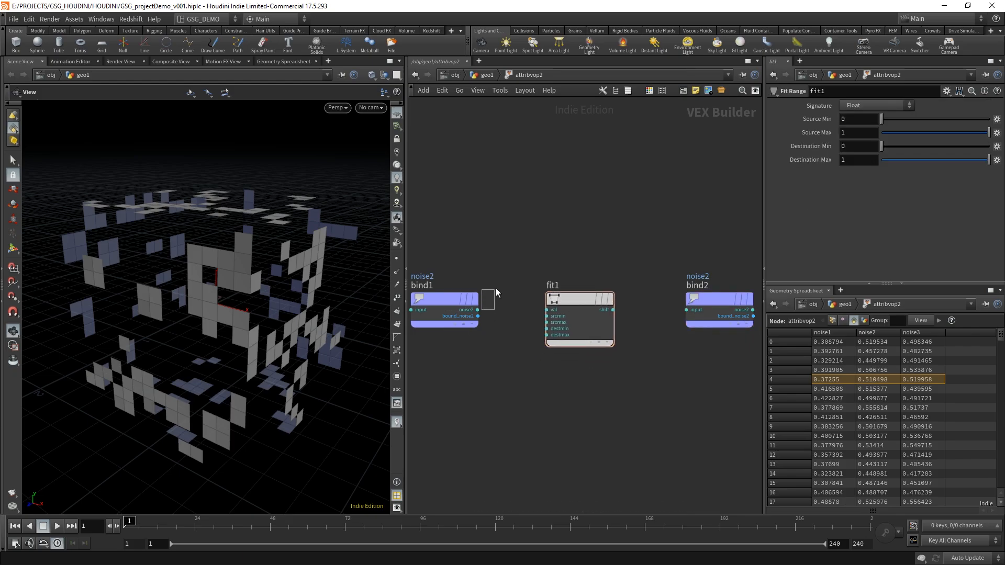
- Wire bind1's noise2 output into the Fit Range val input and the fitted output into bind2's input
drag(478, 310, 547, 310)
drag(613, 310, 683, 310)
drag(649, 395, 525, 251)
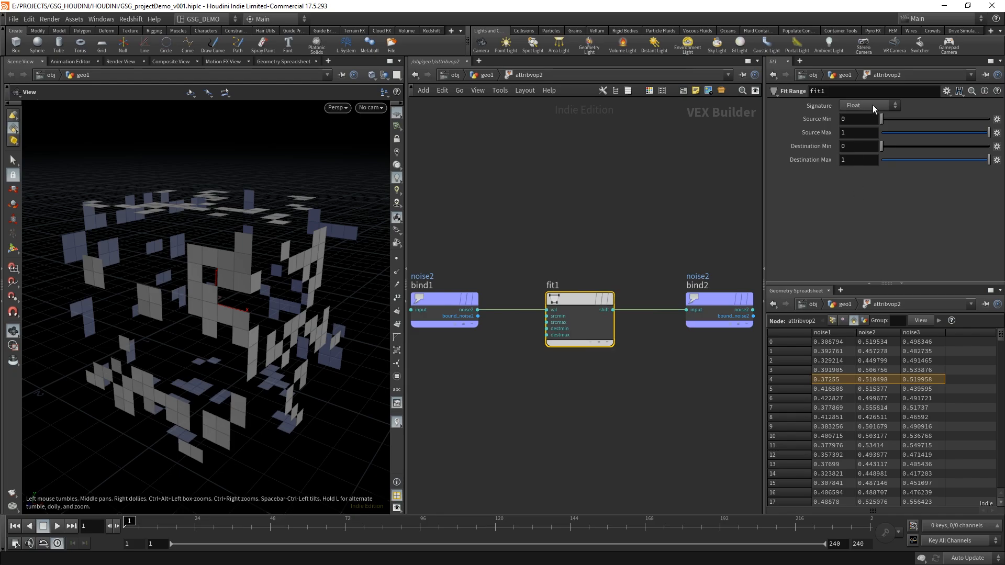
- Check the highest and lowest noise2 values by sorting, and set the Fit Range's Source Min to .35 and Source Max to .65
click(892, 333)
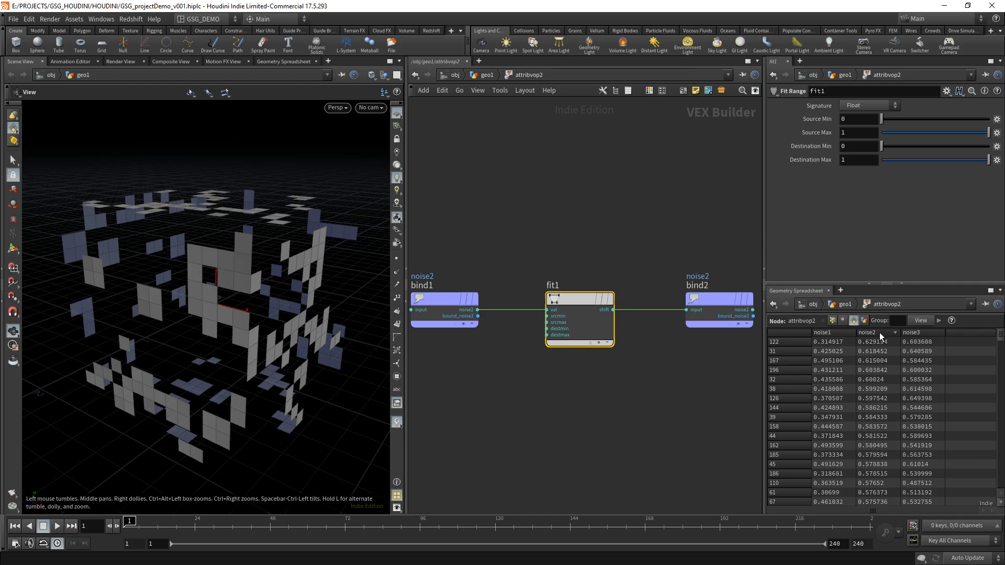
click(880, 333)
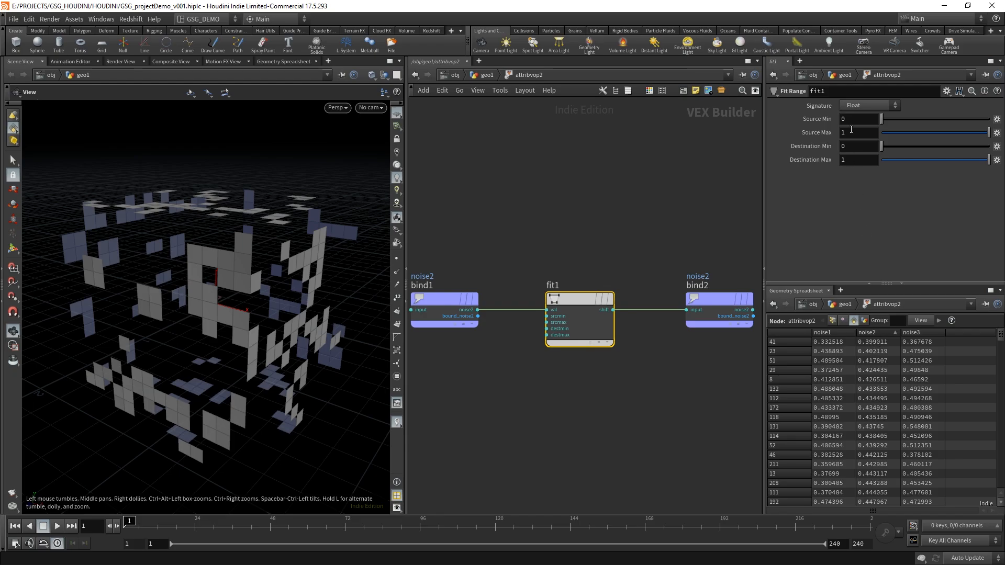
click(854, 121)
text(.35)
key(Tab)
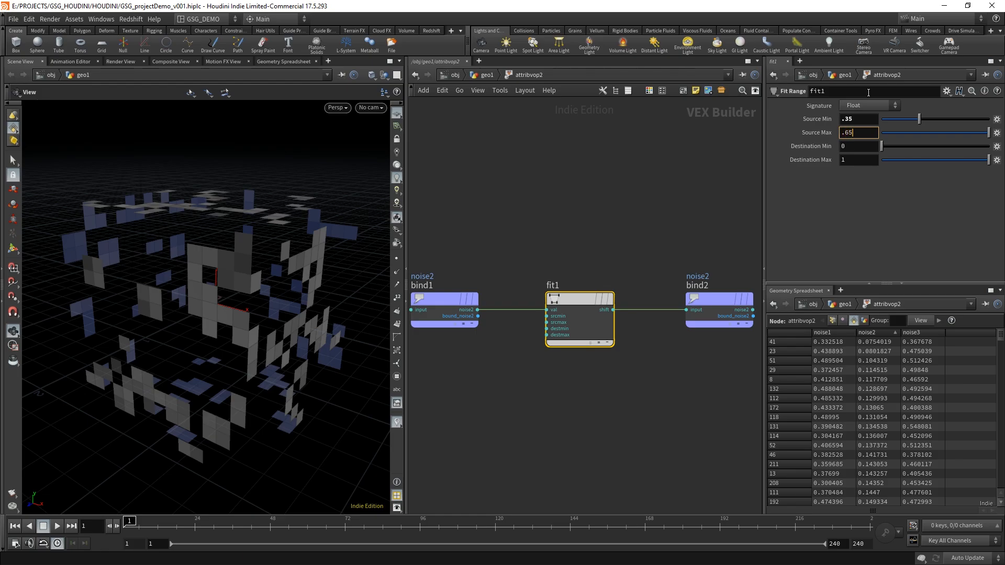
key(Return)
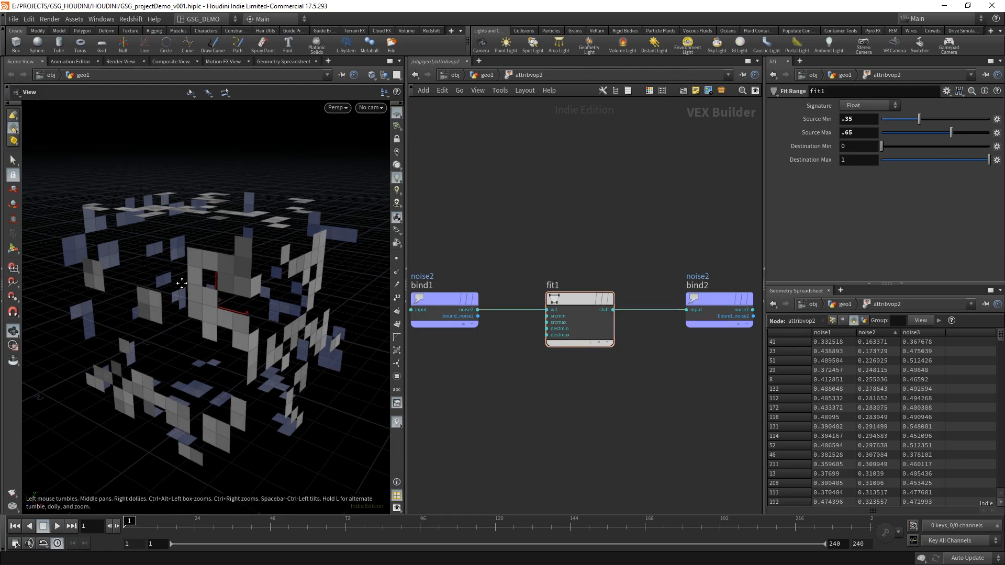
drag(293, 251, 143, 264)
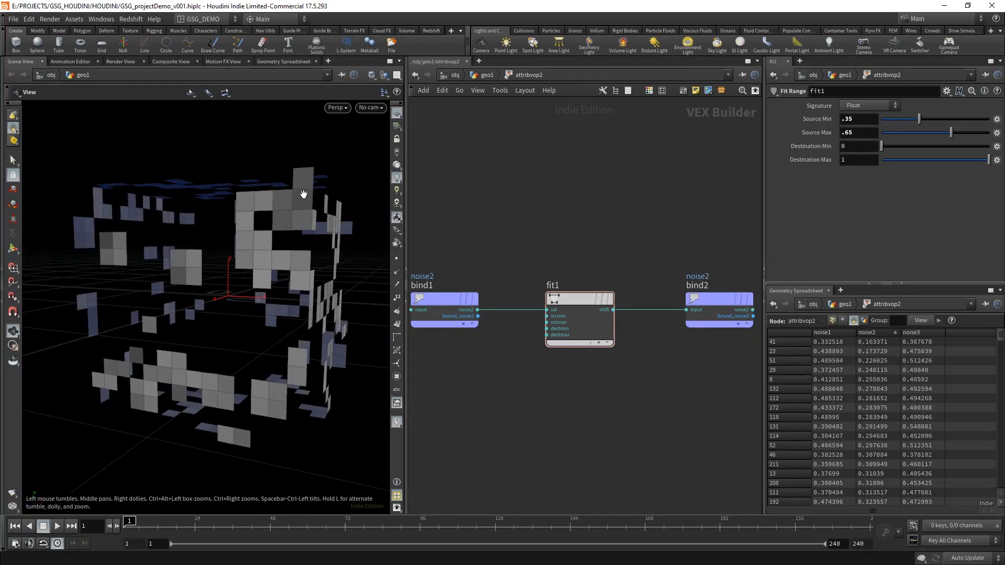
middle_drag(235, 299, 225, 311)
mouse_move(230, 273)
mouse_down()
mouse_move(241, 297)
mouse_move(213, 298)
mouse_move(241, 299)
mouse_move(231, 286)
mouse_up()
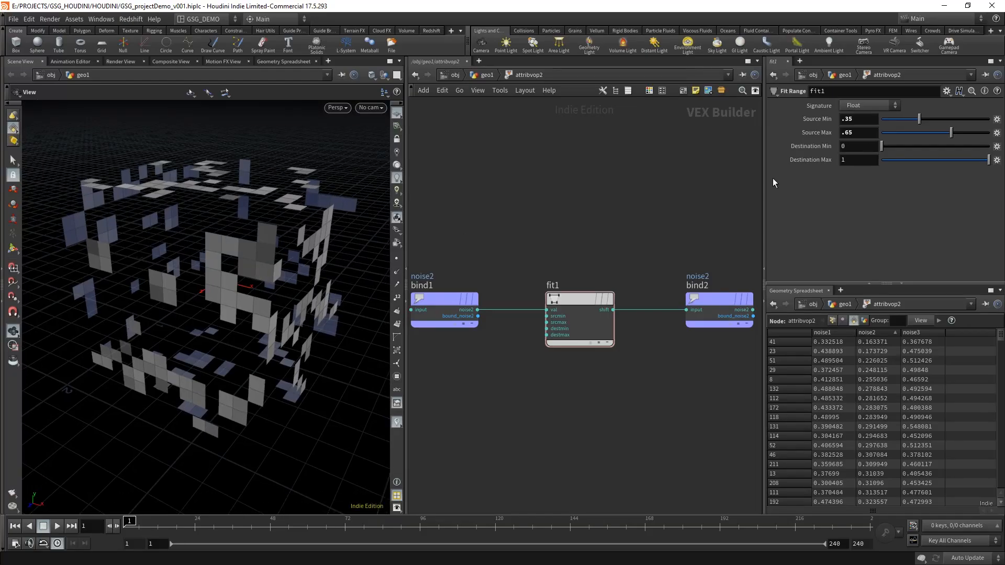
middle_drag(862, 161, 869, 142)
mouse_move(856, 160)
middle_down()
mouse_move(890, 155)
mouse_move(801, 152)
mouse_move(848, 159)
middle_up()
- Return to the geo1 network and rename the attribvop2 node attribvop_remap_noise2
click(486, 75)
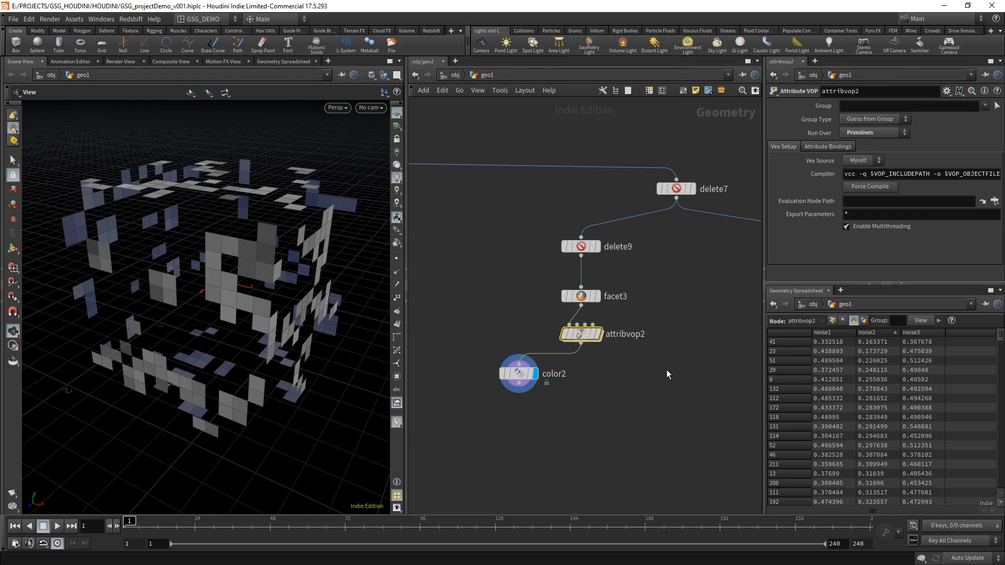
double_click(628, 334)
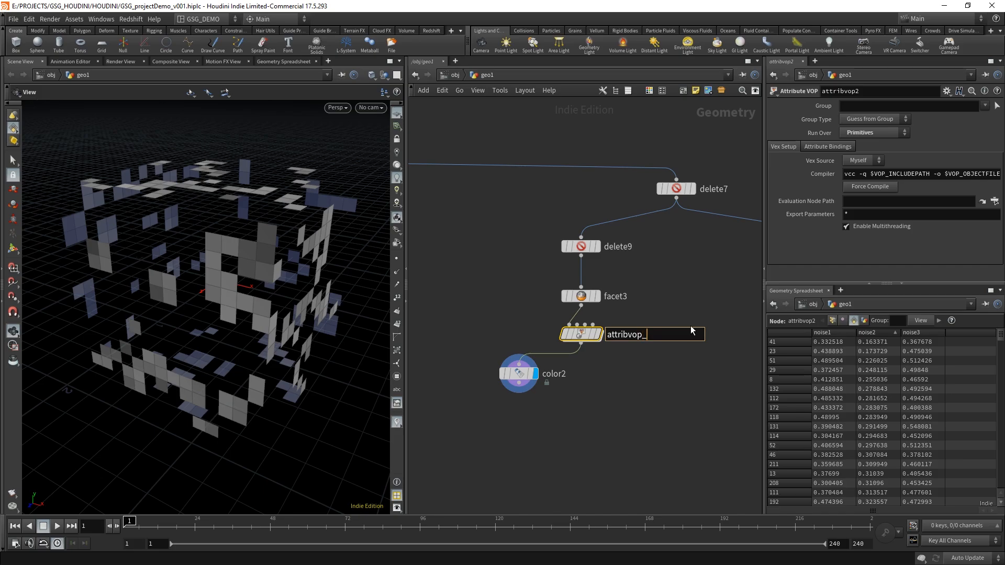
text(_remap_noise2)
key(Return)
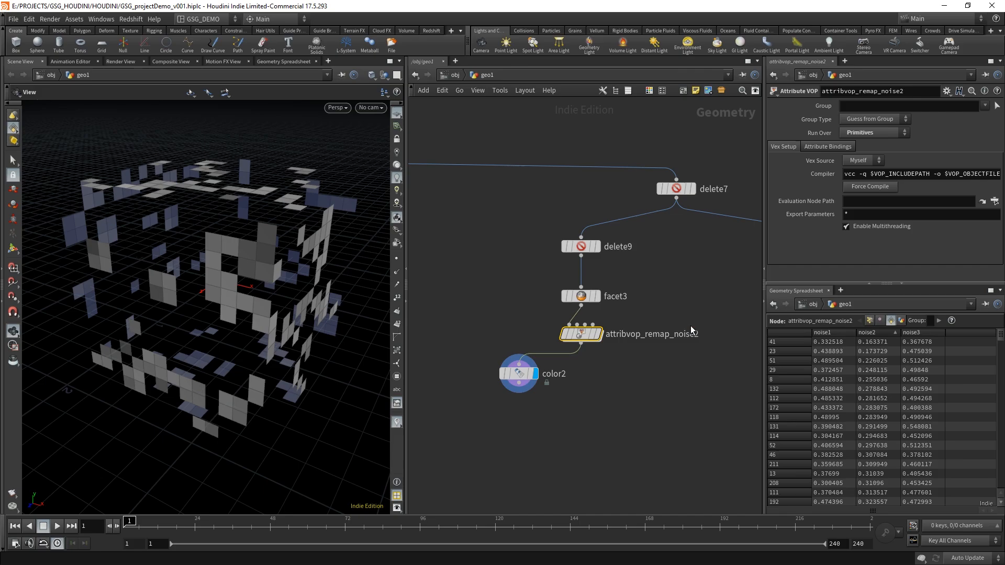
click(704, 372)
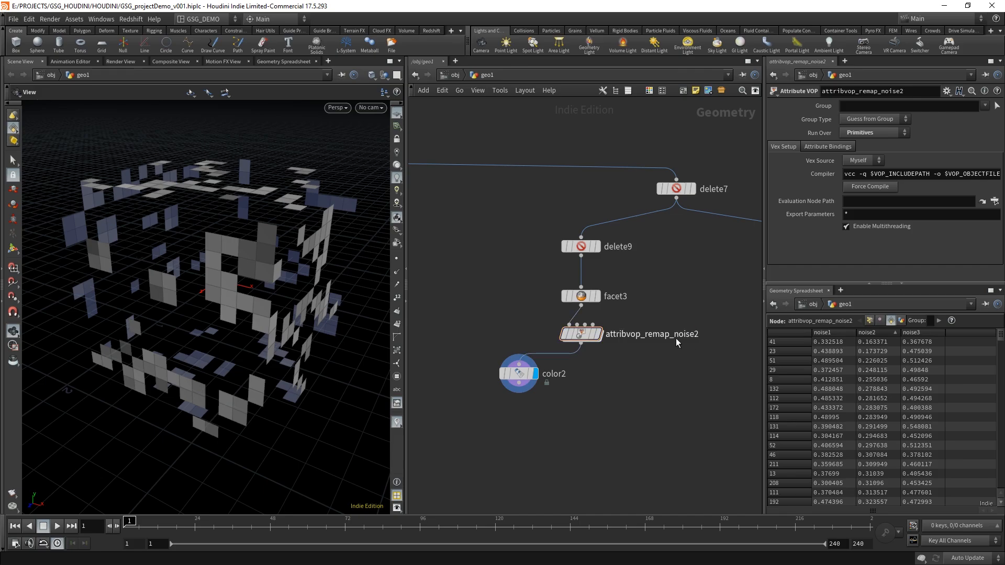
- Move the color2 node farther away from the attribvop_remap_noise2 node, leaving the space beneath attribvop_remap_noise2 free
click(532, 385)
drag(531, 385, 482, 379)
click(609, 407)
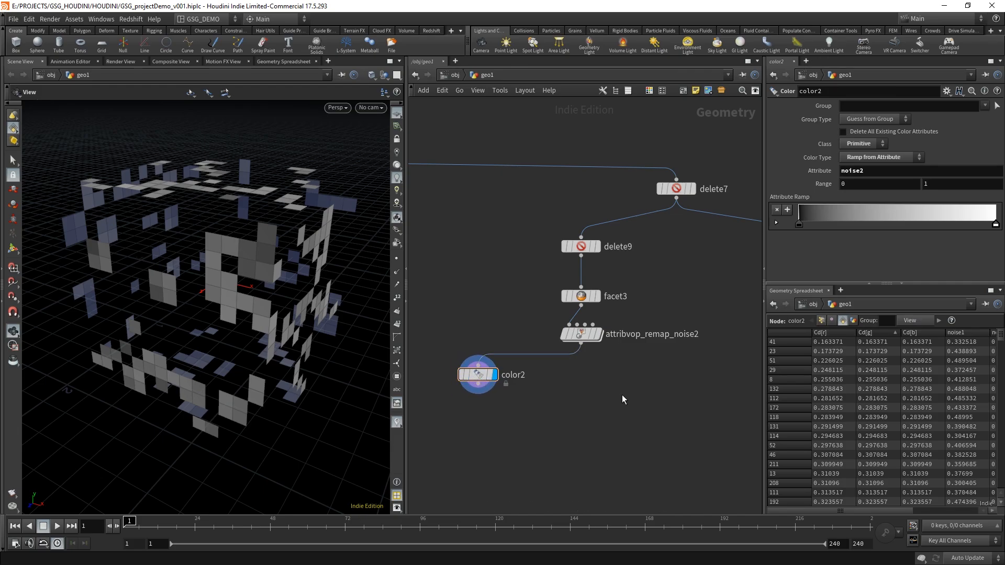
middle_drag(634, 411, 614, 380)
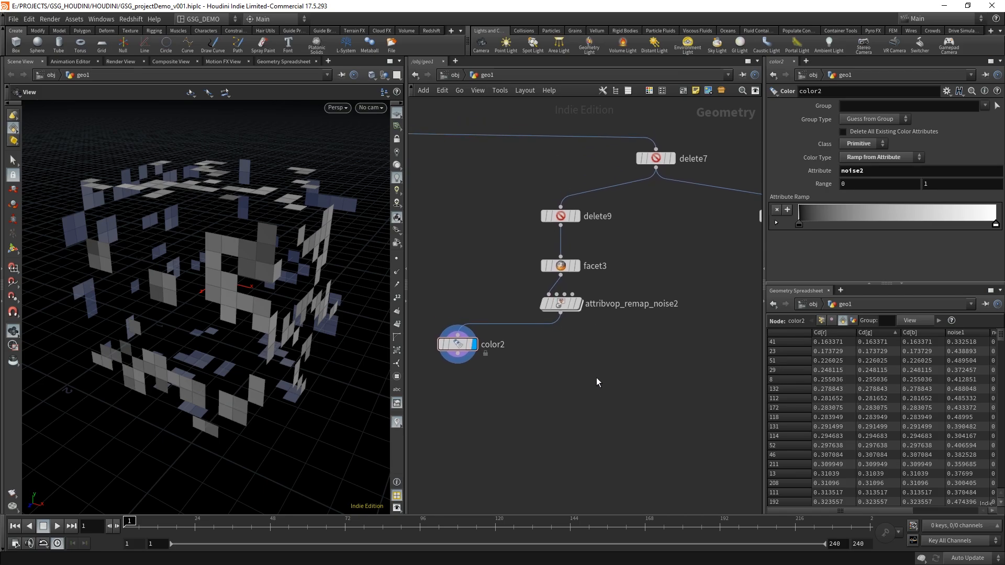
- Examine the colored polygons up close, widen the parameter and spreadsheet area slightly, and list the point attributes
mouse_move(242, 287)
mouse_down()
mouse_move(254, 275)
mouse_move(195, 298)
mouse_move(244, 278)
mouse_move(233, 290)
mouse_up()
right_drag(233, 290, 262, 220)
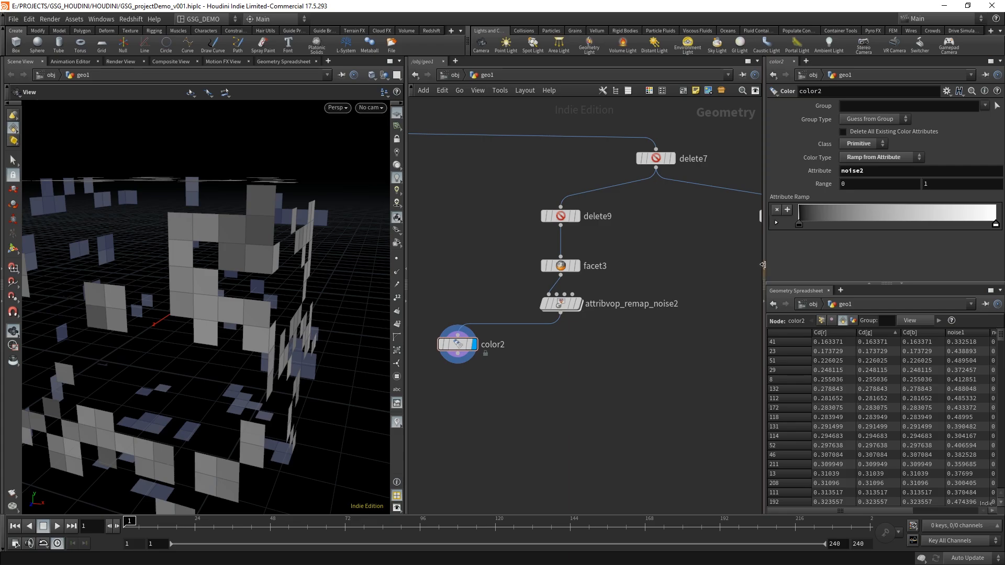
drag(764, 255, 744, 257)
drag(246, 304, 243, 278)
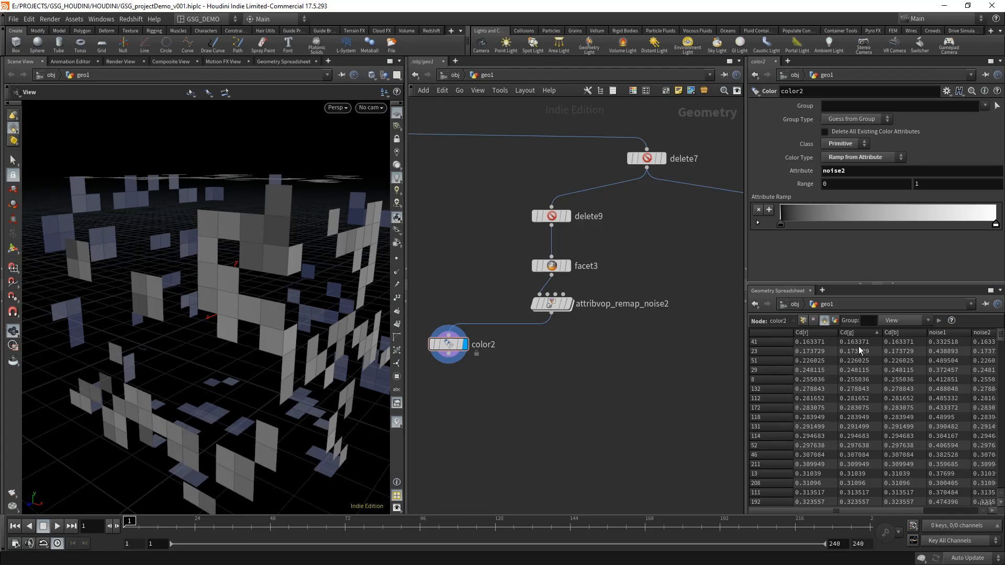
click(804, 321)
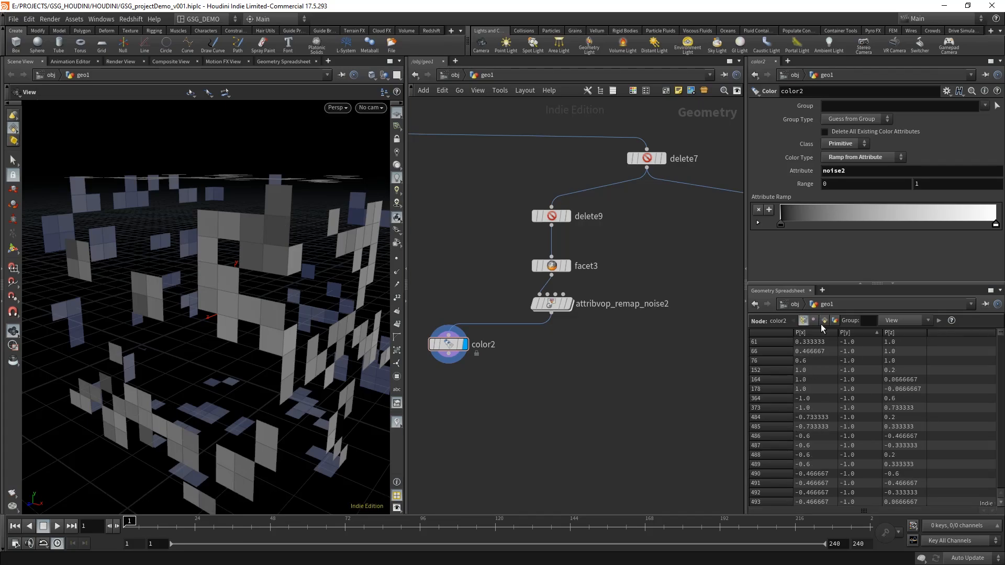
- Add an Attribute Promote node below attribvop_remap_noise2, wire it to that node's output, and display its result
middle_click(554, 308)
middle_drag(587, 370, 580, 352)
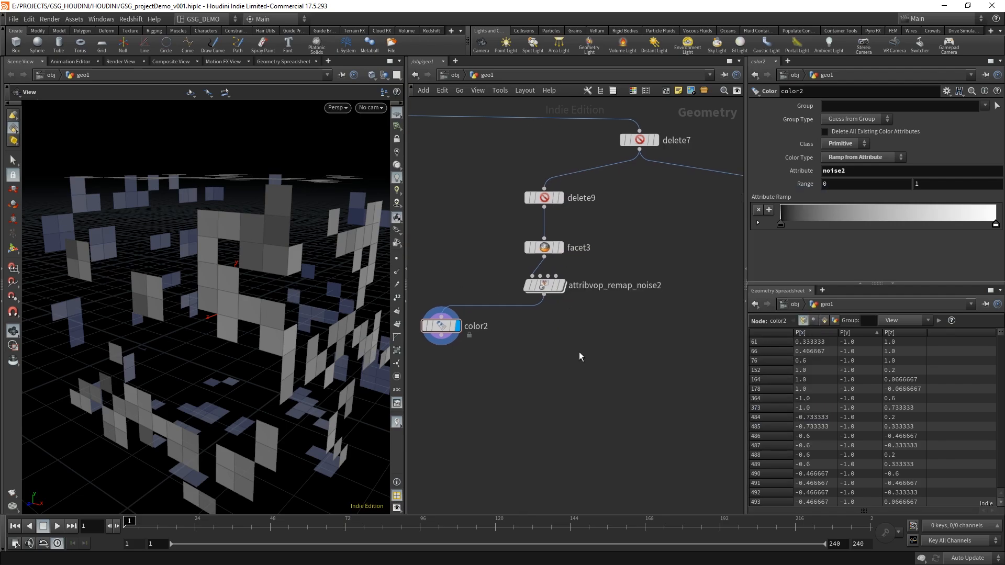
key(Tab)
text(at)
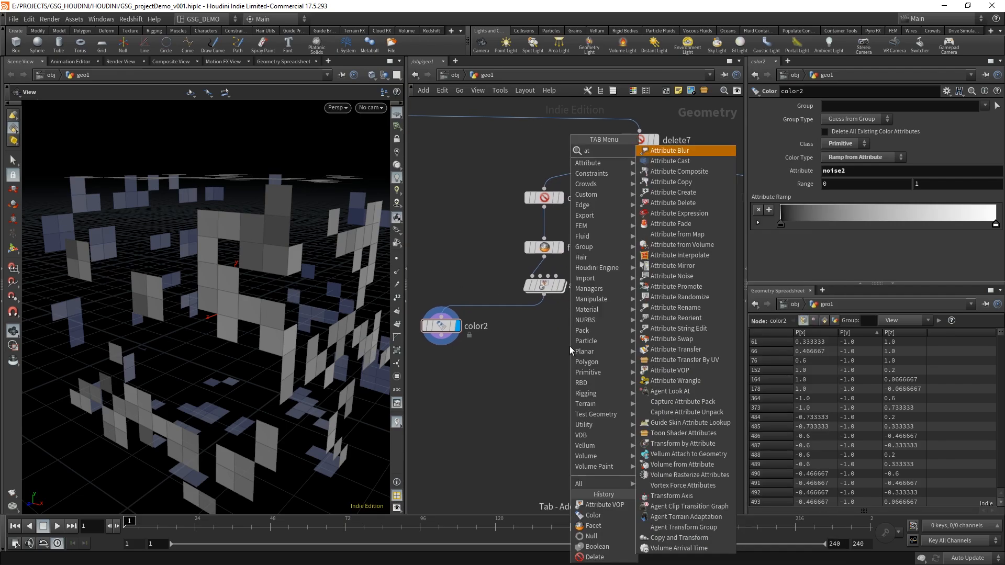
text(pro)
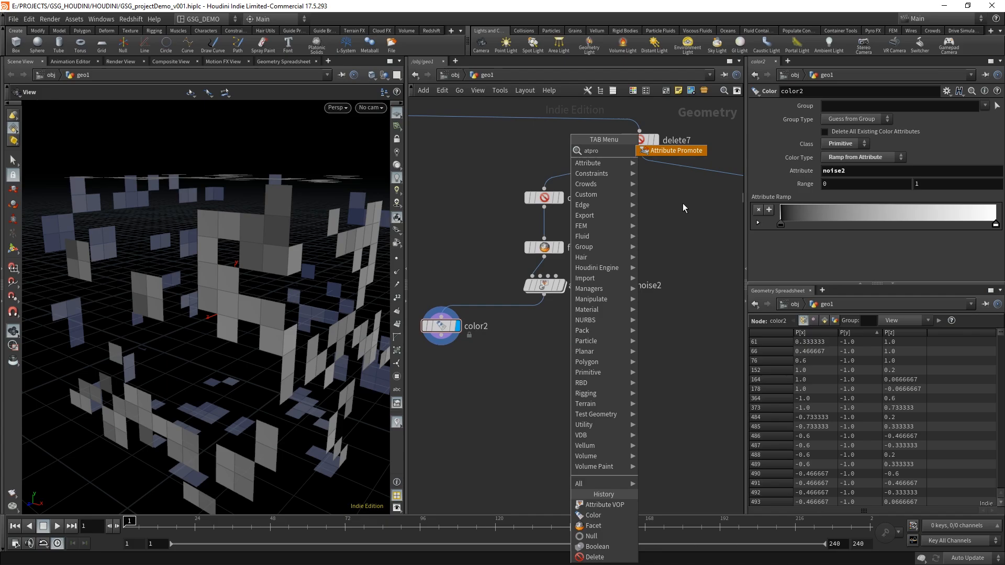
click(679, 150)
click(545, 351)
click(545, 295)
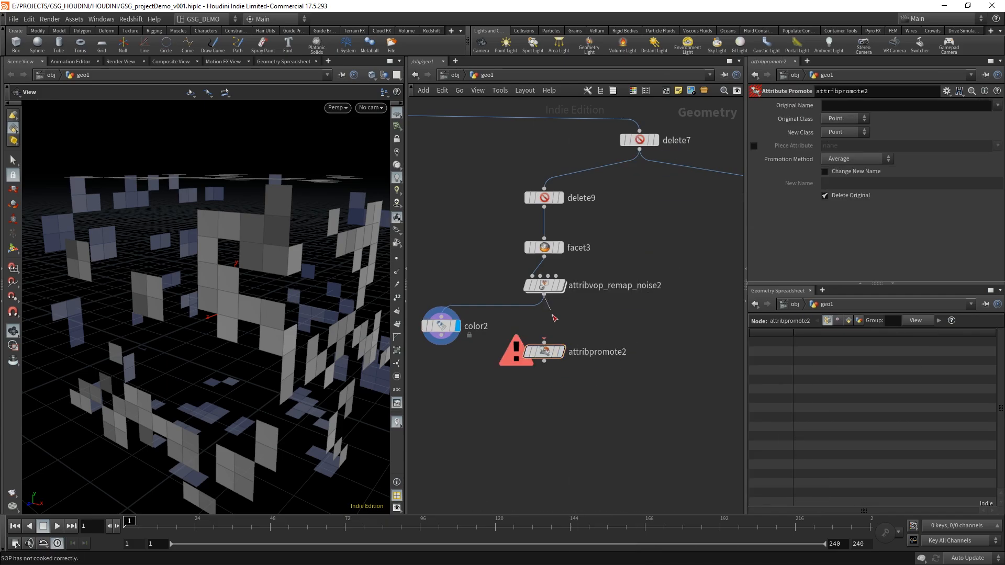
click(545, 340)
click(562, 352)
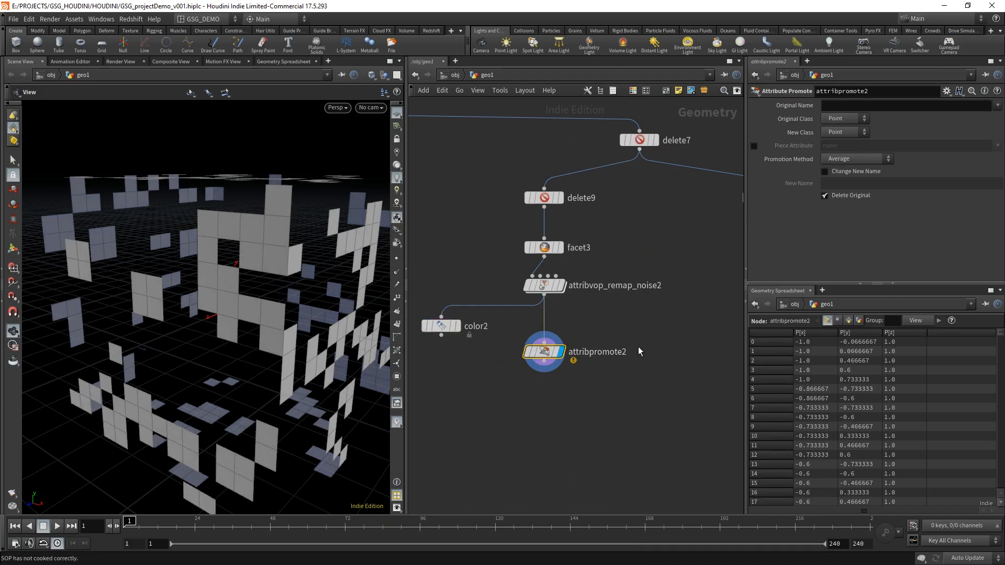
- Display the point normals in the viewport and examine them, then display the primitive normals instead
click(397, 273)
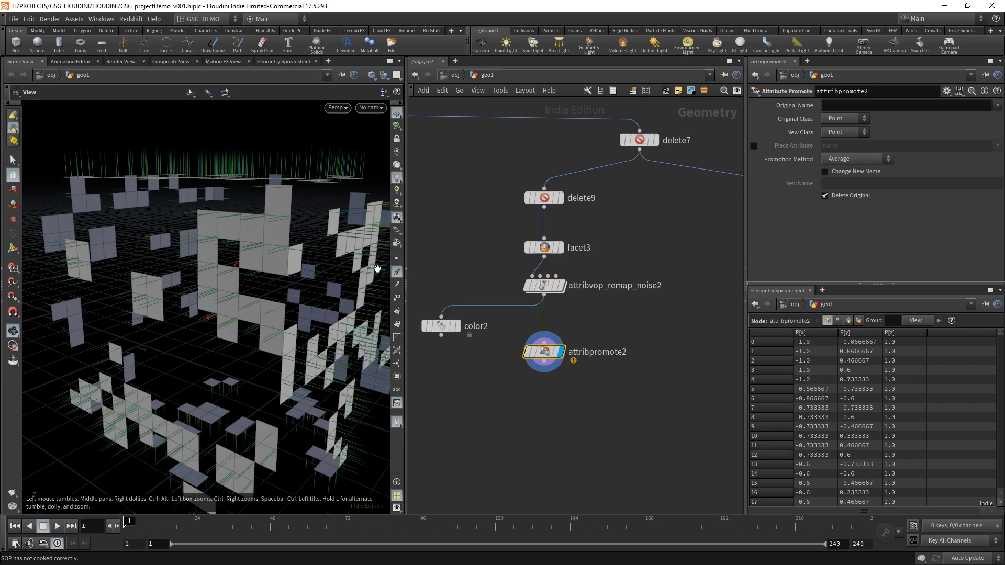
drag(299, 262, 166, 149)
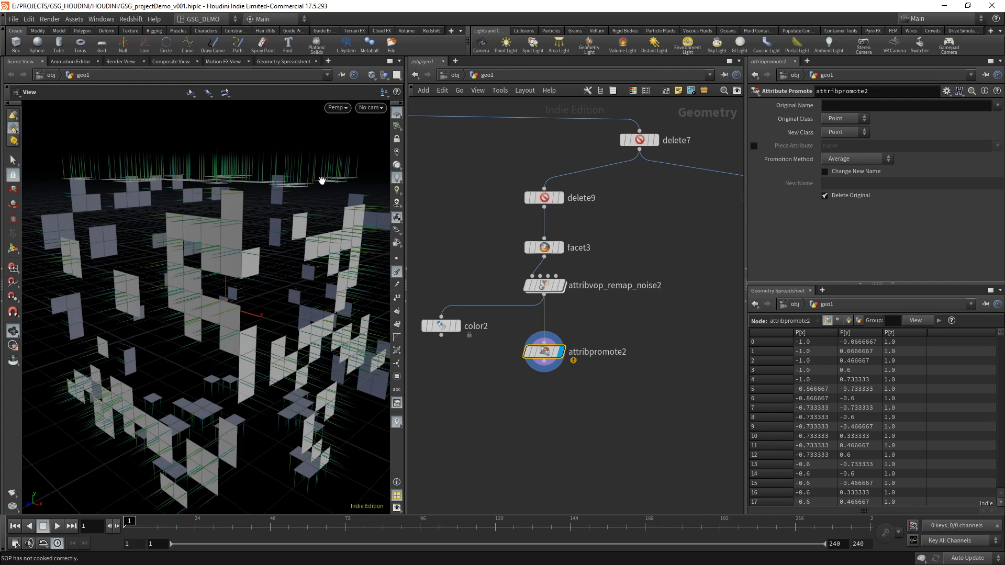
click(397, 271)
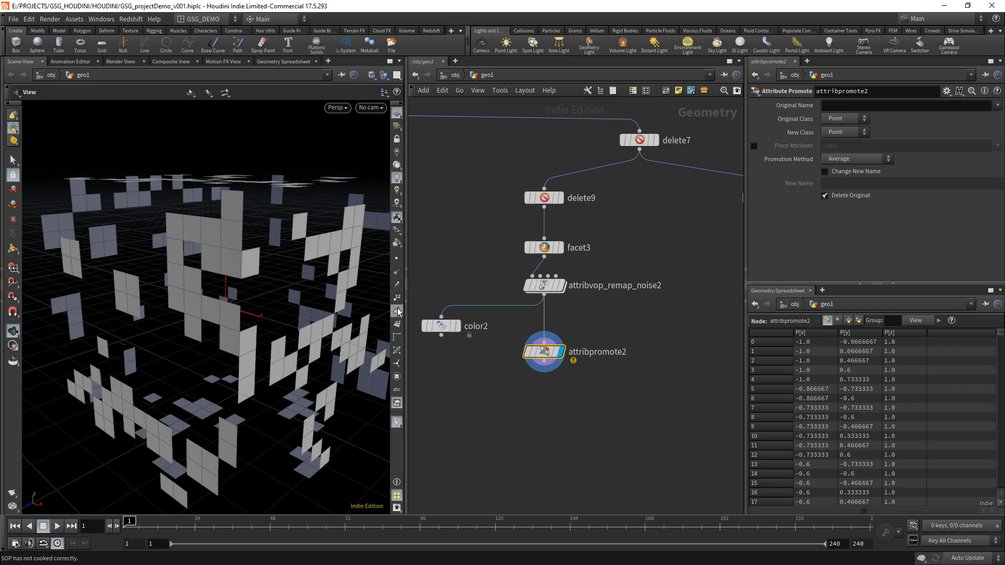
click(397, 312)
drag(257, 294, 280, 218)
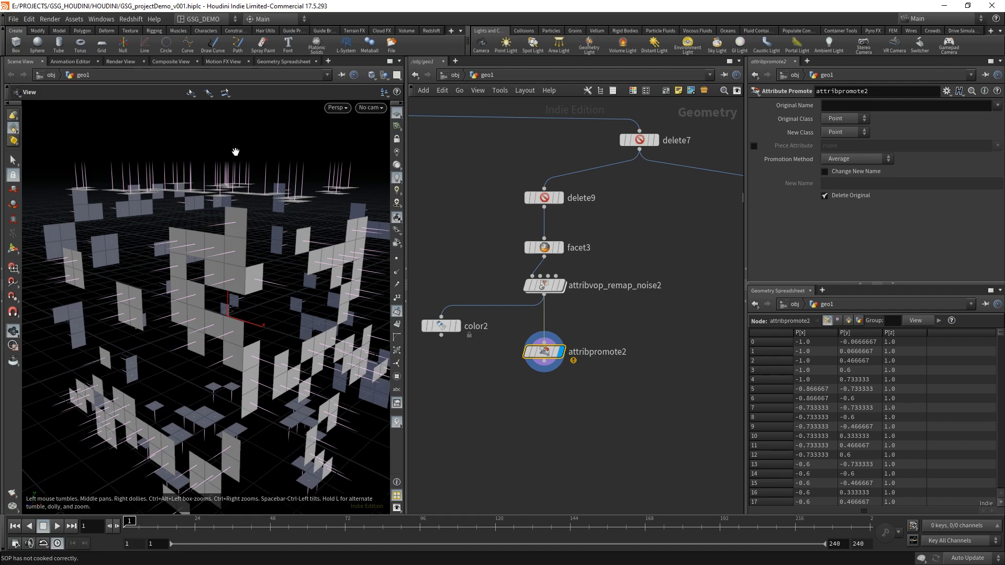
- Compare the primitive and point attributes in the spreadsheet, then switch the viewport from primitive normals back to point normals
click(849, 321)
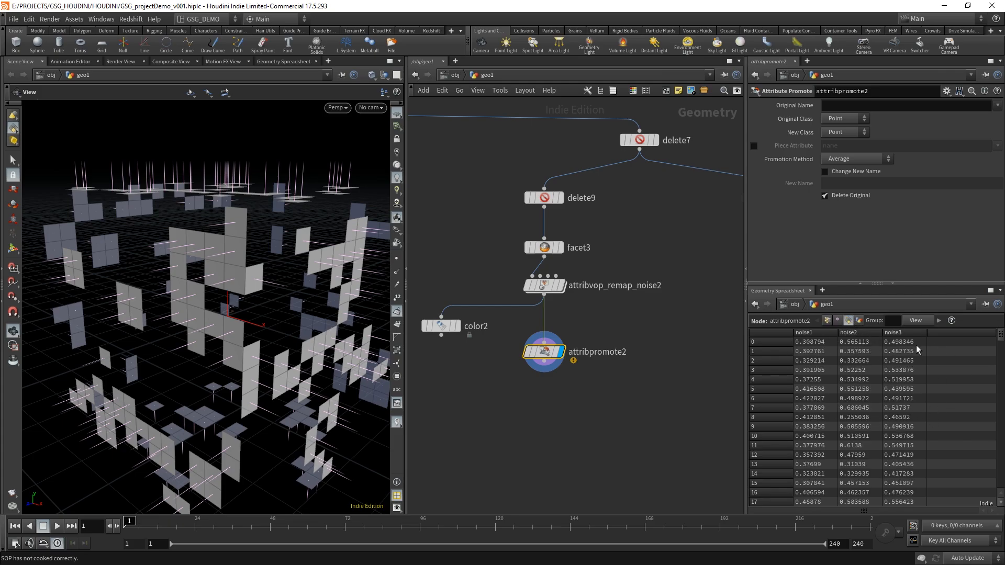
click(828, 320)
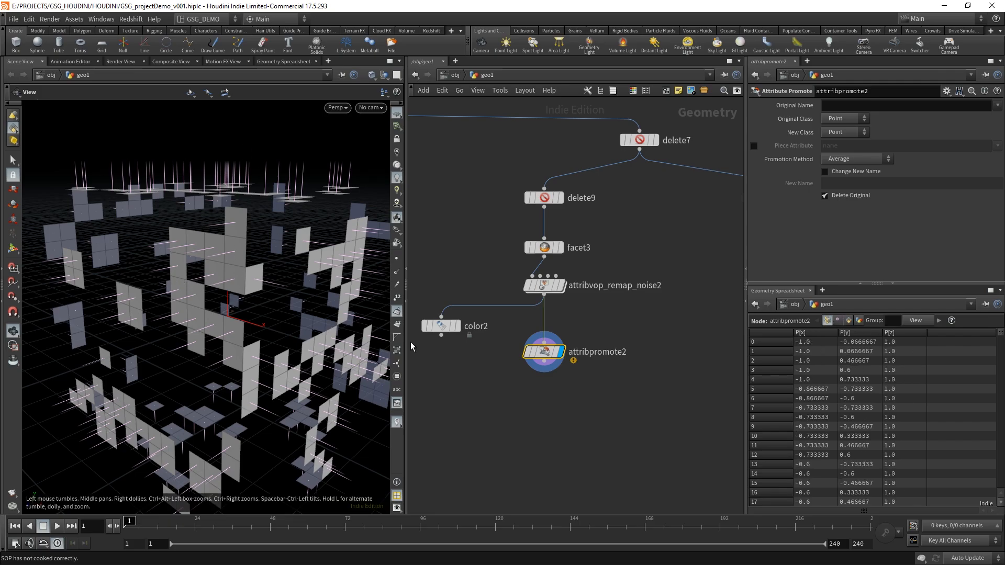
click(397, 312)
click(397, 271)
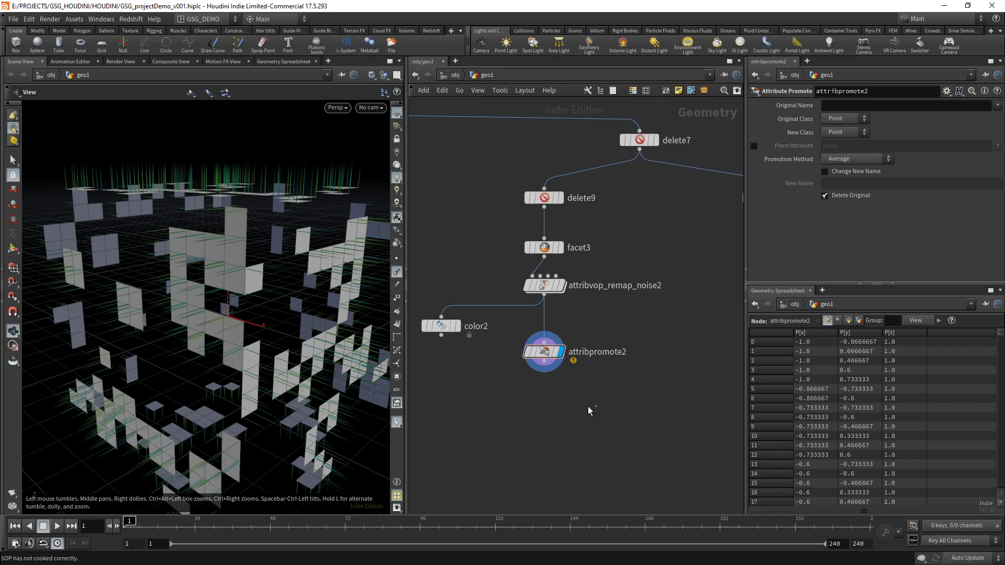
- Set the Attribute Promote node's Original Class to Vertex and its Original Name to N
drag(627, 416, 561, 342)
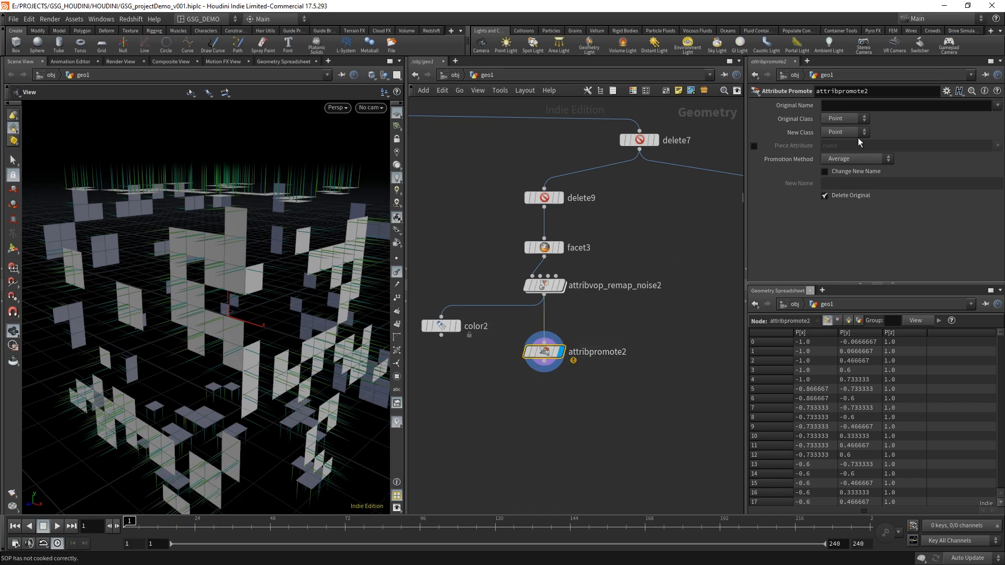
click(853, 118)
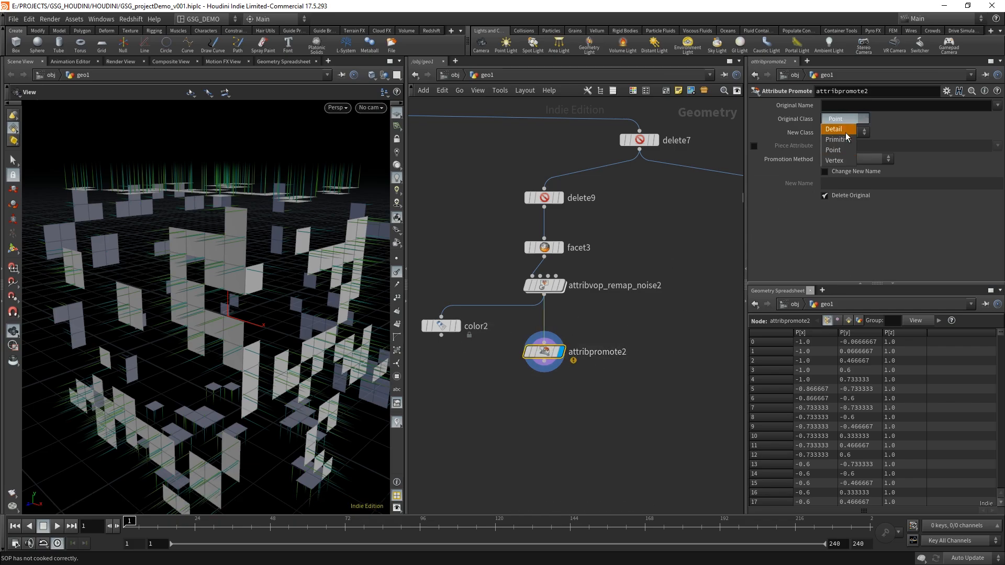
click(837, 161)
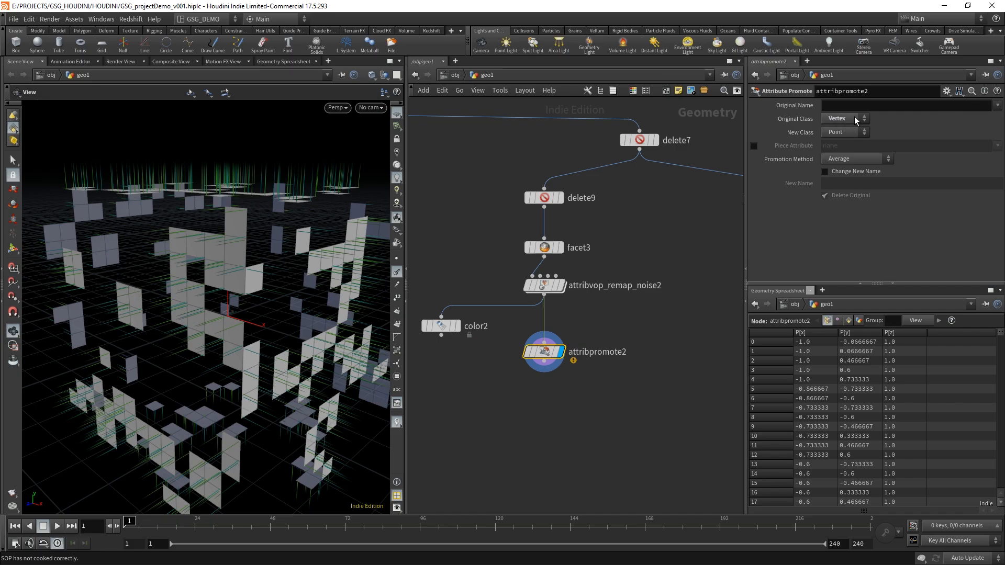
click(997, 105)
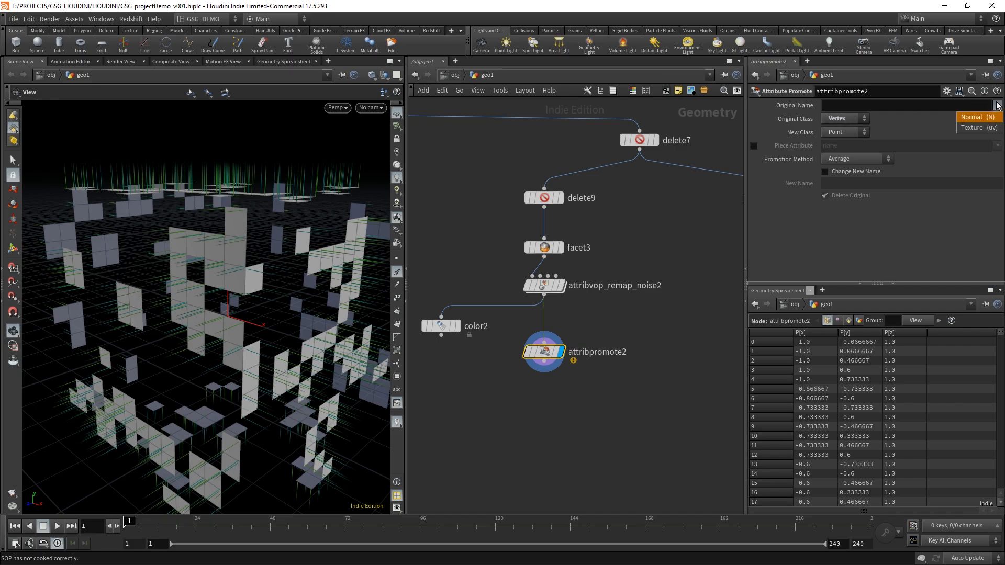
click(978, 127)
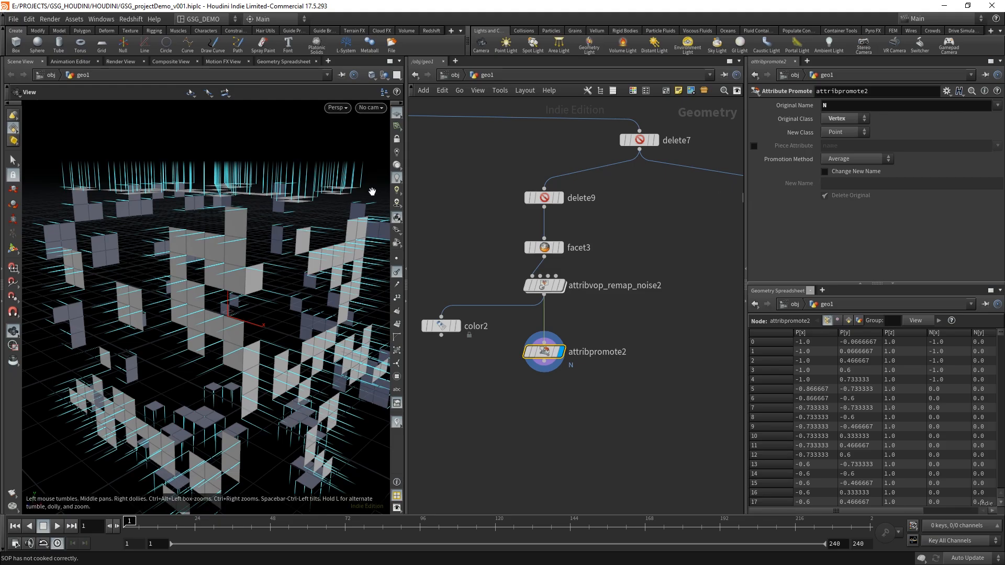
- Examine the promoted normals from several angles and compare the point and primitive attributes in the spreadsheet
drag(241, 234, 272, 313)
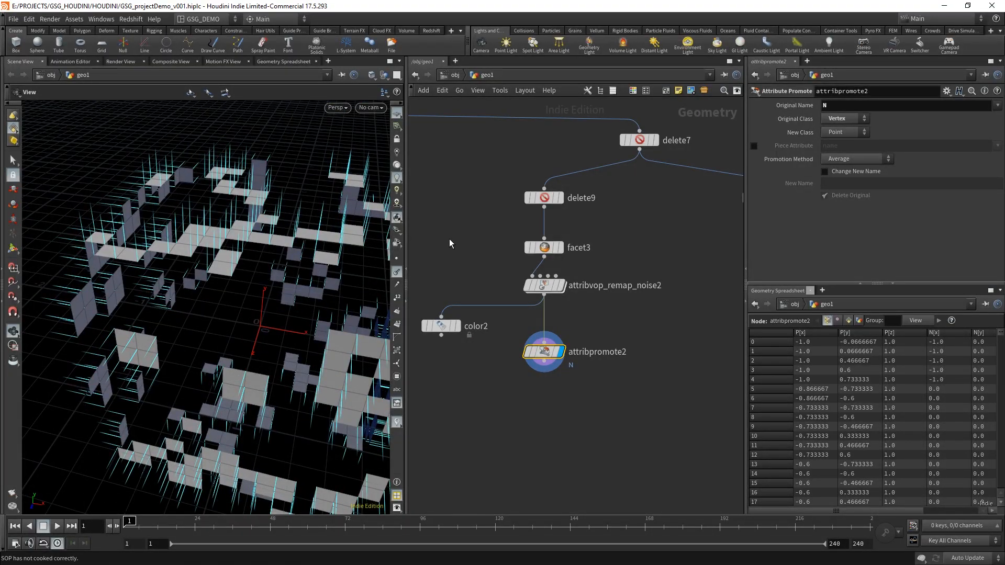
mouse_move(311, 273)
mouse_down()
mouse_move(256, 279)
mouse_move(252, 294)
mouse_move(289, 303)
mouse_move(300, 285)
mouse_up()
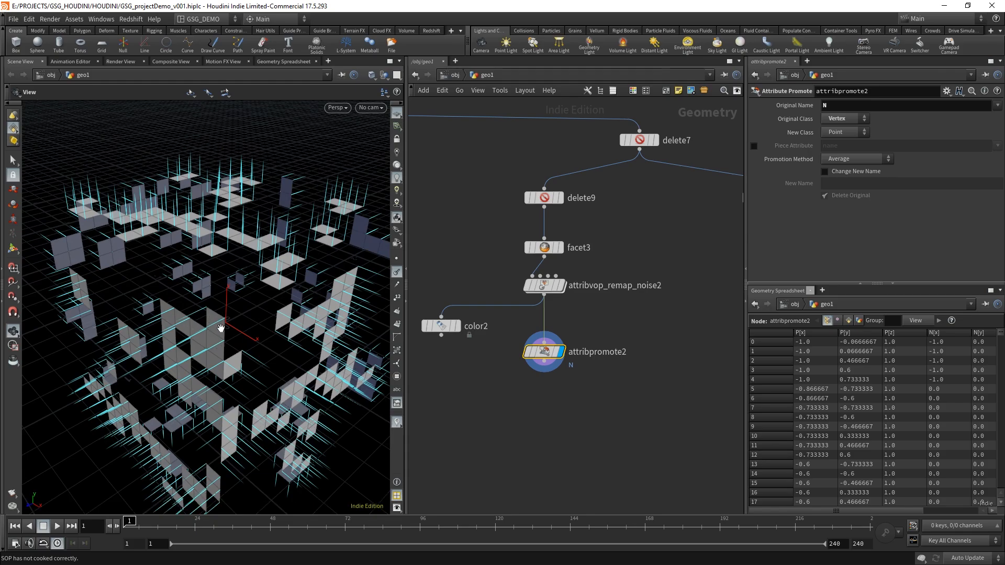
drag(220, 329, 238, 313)
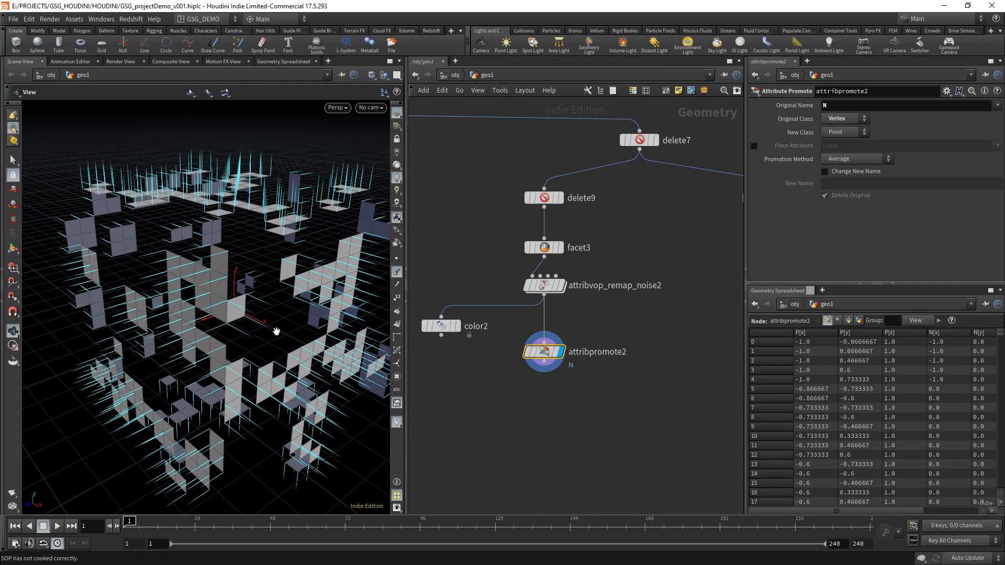
click(537, 435)
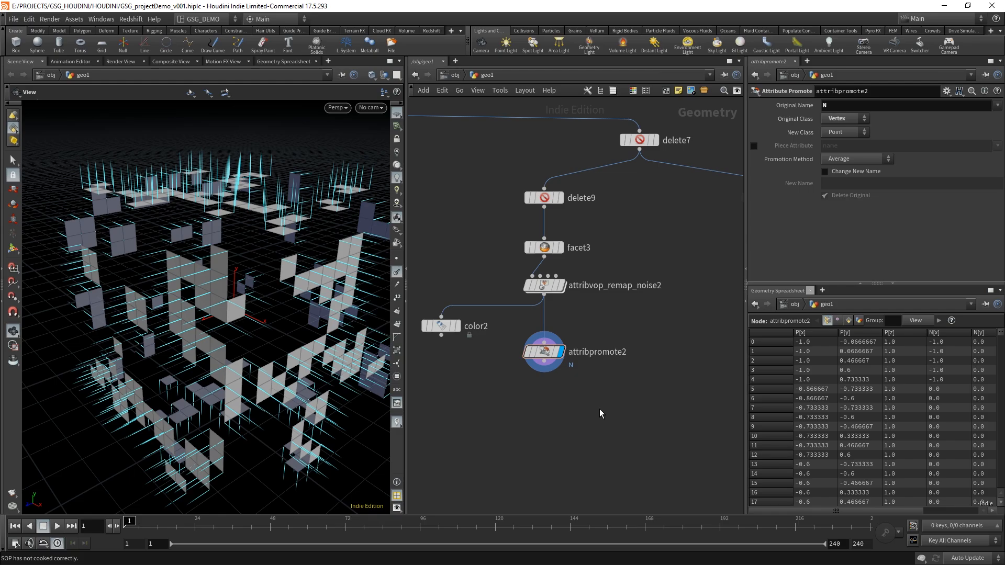
click(857, 320)
click(828, 320)
click(849, 321)
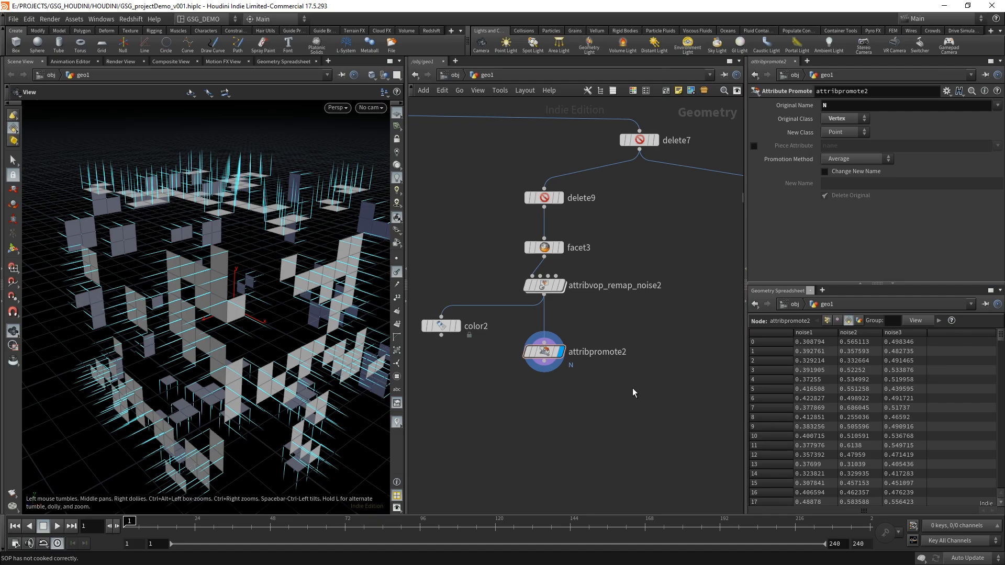
- Add an Attribute VOP node below attribpromote2, connected to its output
middle_drag(628, 411, 604, 391)
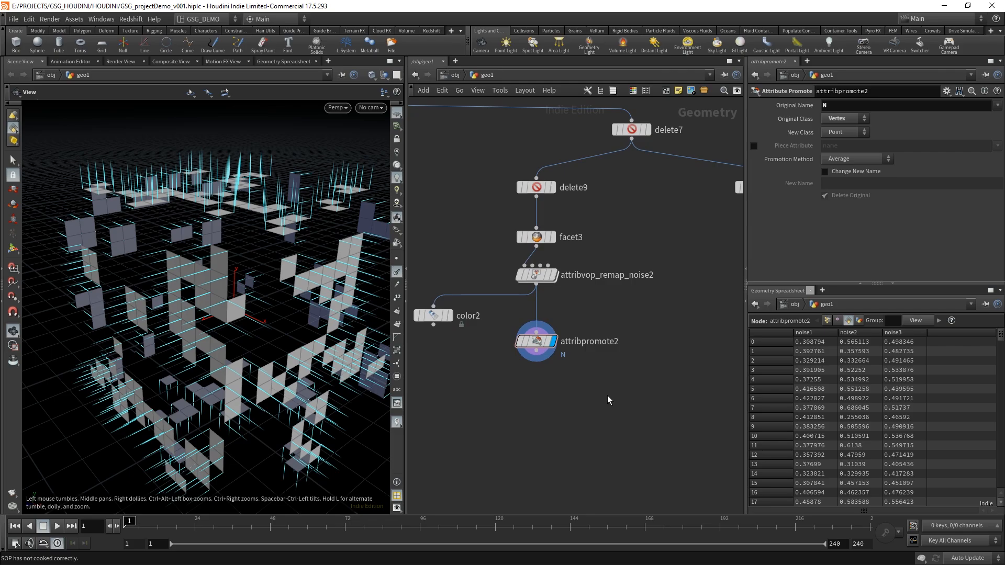
middle_drag(602, 395, 601, 384)
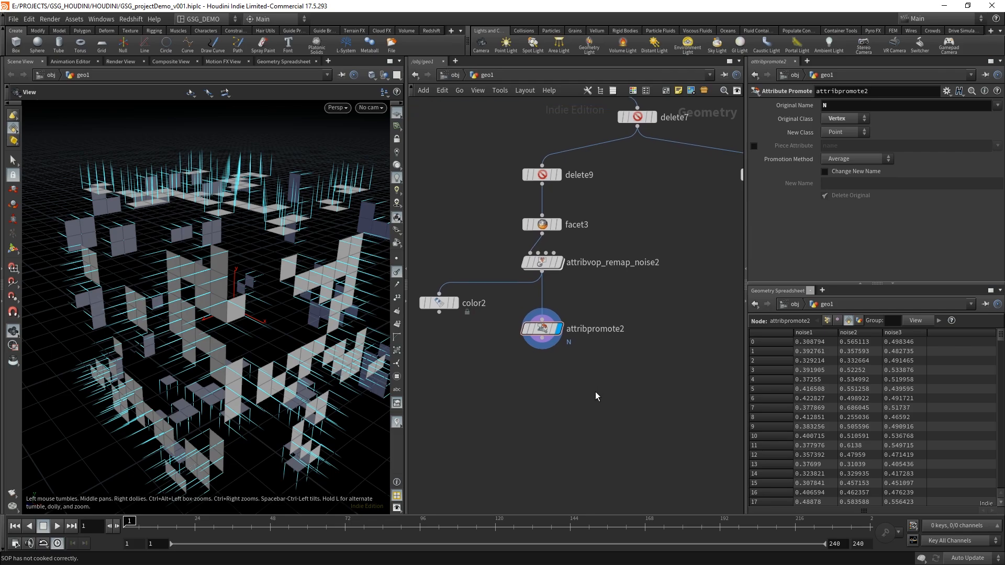
key(Tab)
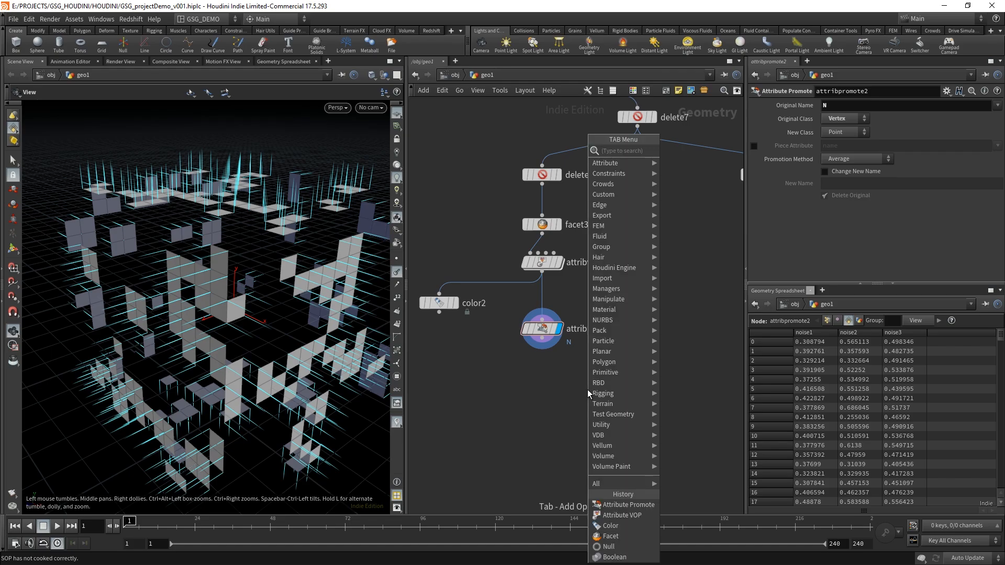
text(atv)
click(683, 164)
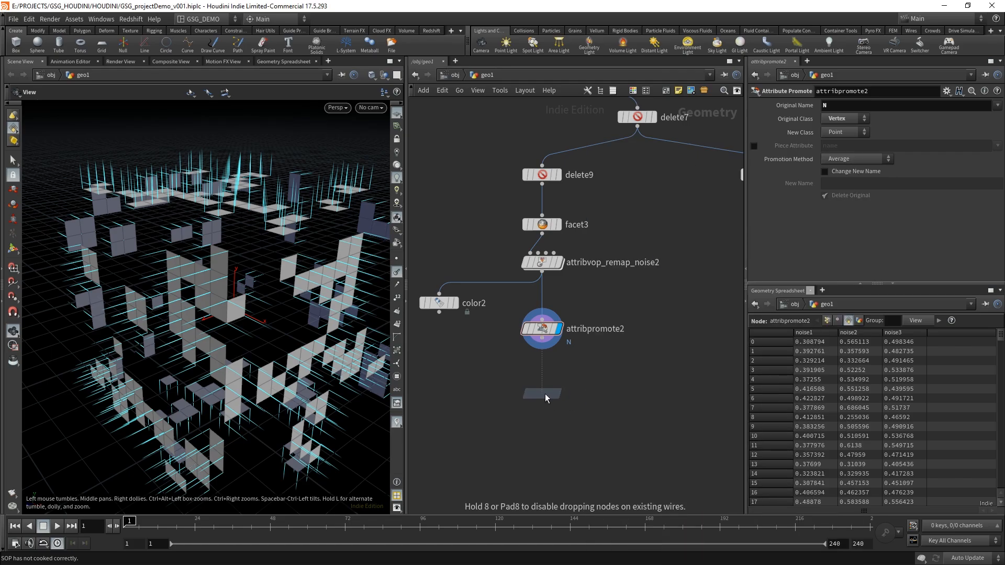
click(544, 391)
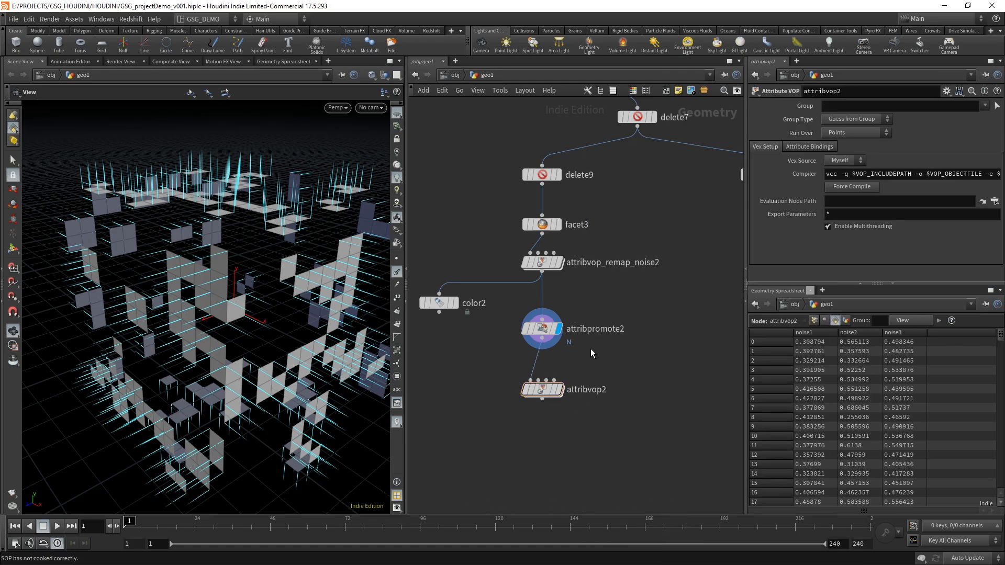
click(543, 390)
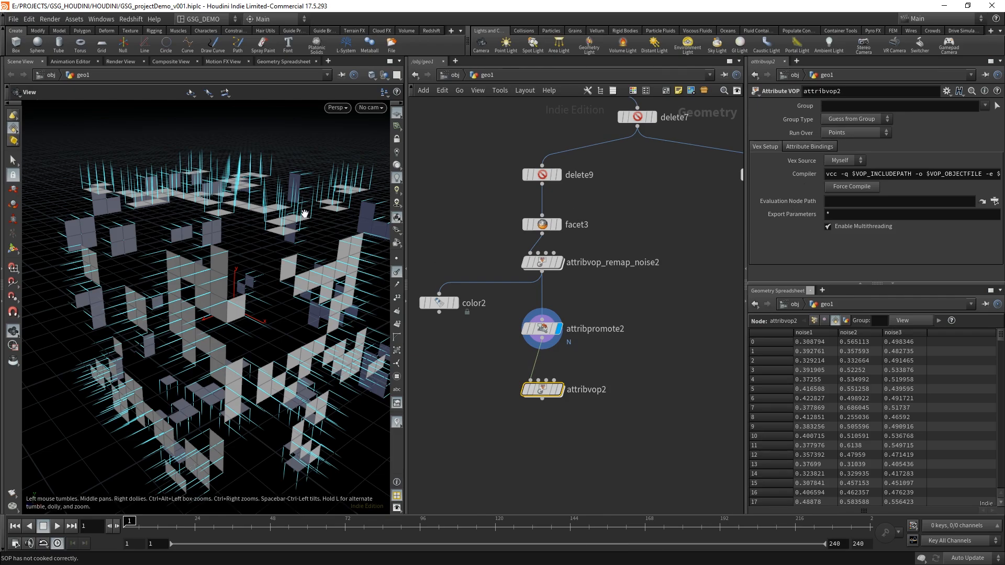
- Compare the point and primitive attributes of attribvop2 in the spreadsheet
click(815, 321)
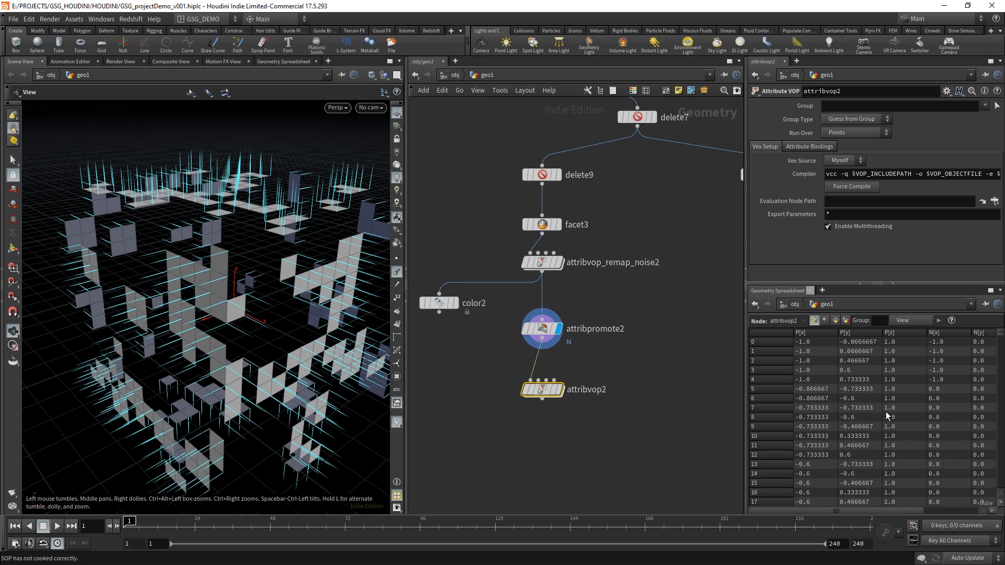
click(835, 321)
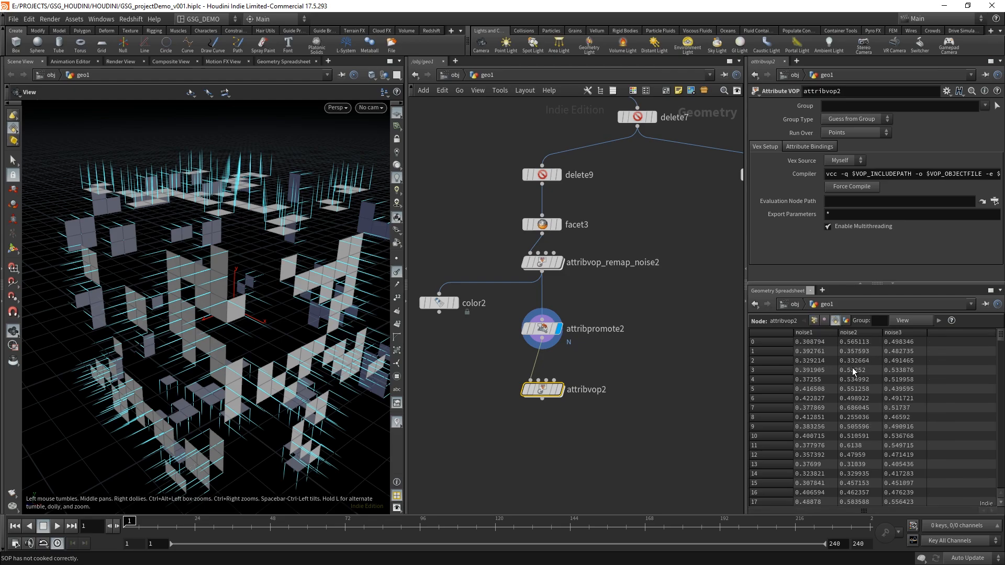
click(815, 320)
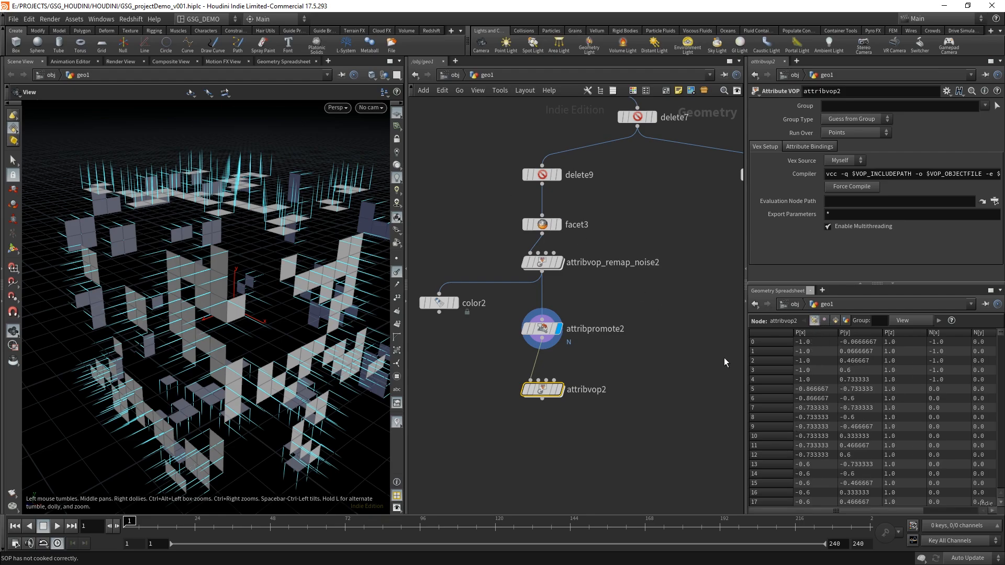
- Display attribvop2, go inside its network, and spread the global and output nodes apart in a wider network pane
click(556, 390)
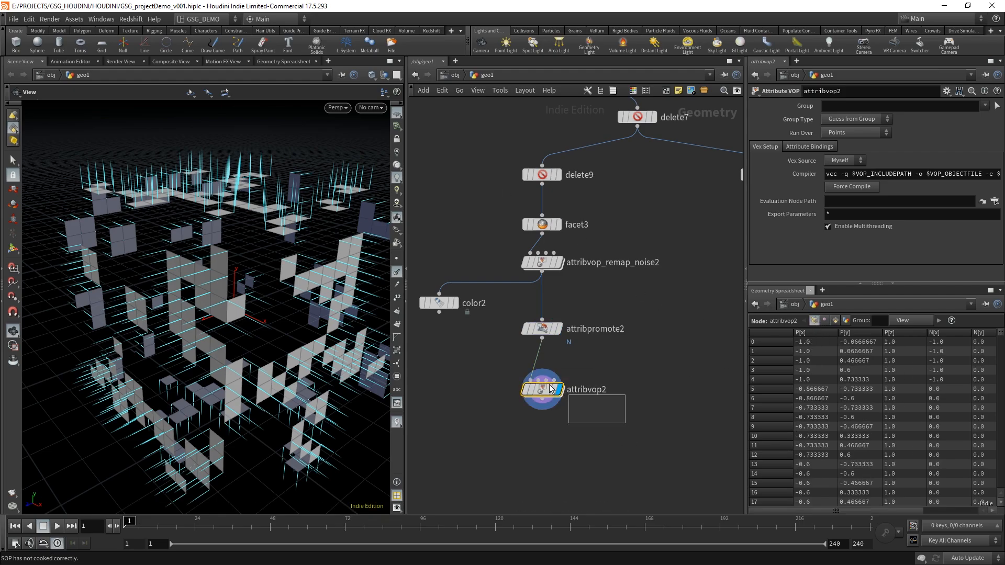
double_click(547, 392)
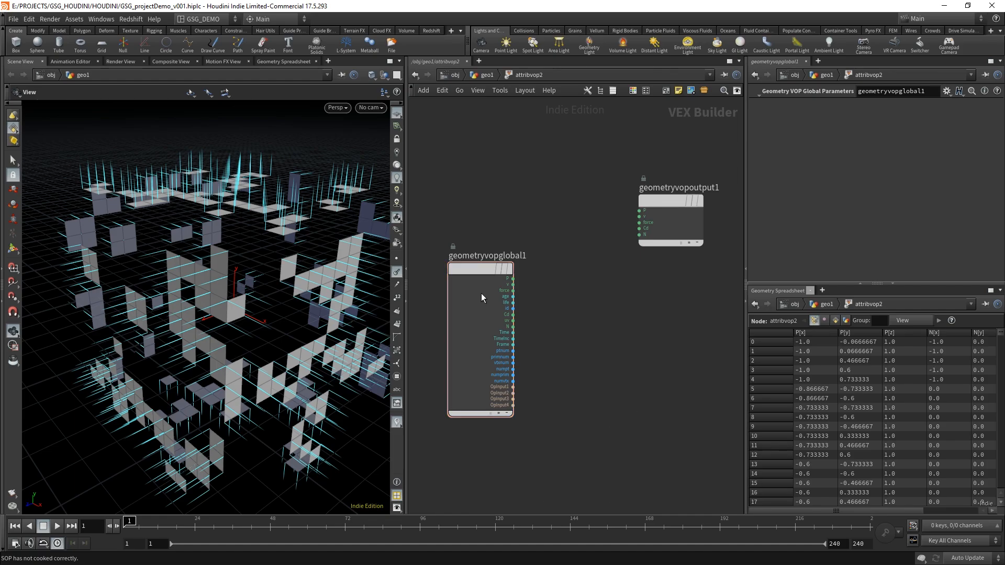
drag(482, 298, 428, 230)
drag(660, 204, 695, 204)
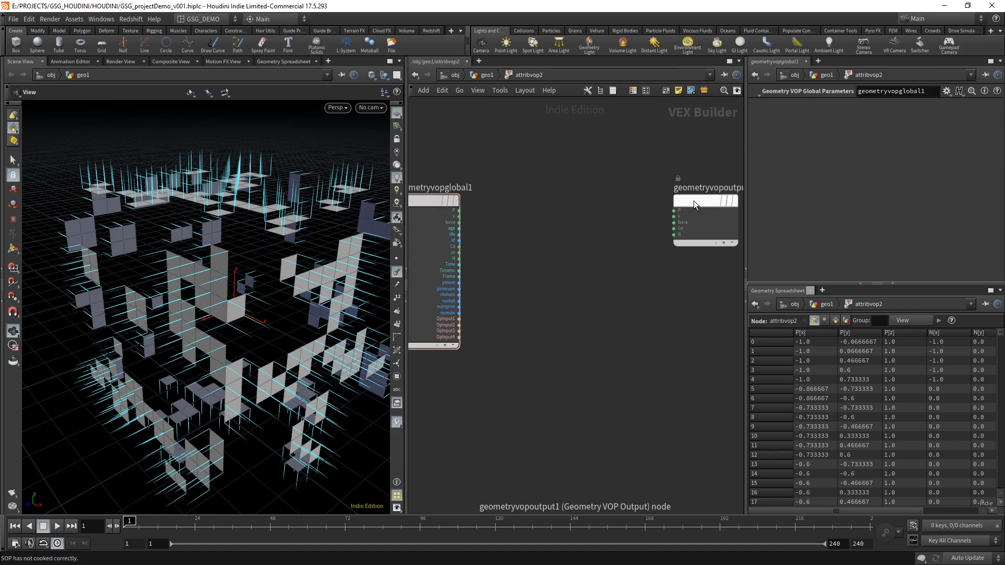
drag(745, 306, 815, 307)
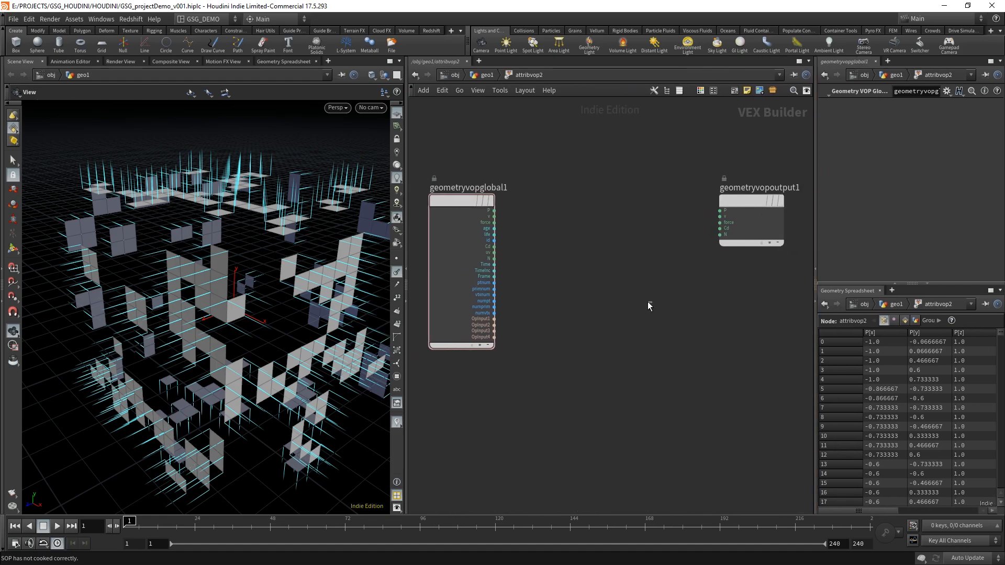
- Place an Add node between the geometry global and output nodes
key(Tab)
text(add)
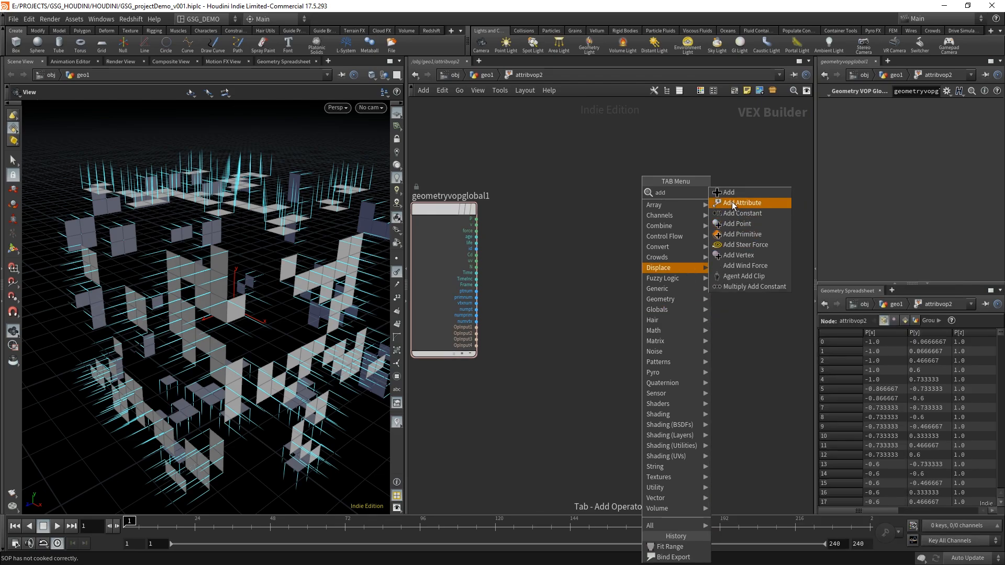
click(729, 192)
click(578, 249)
drag(576, 244, 587, 215)
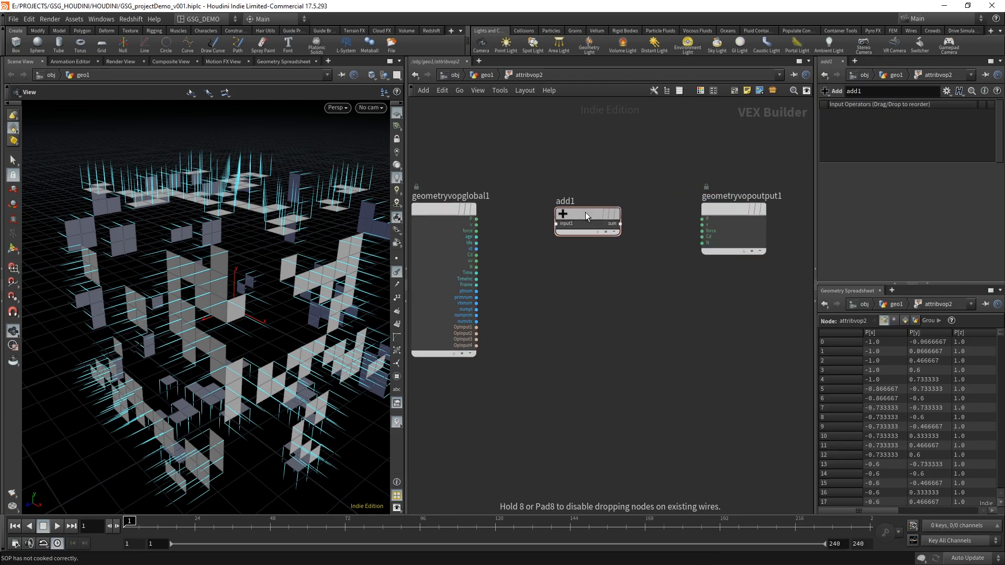
- Wire the global P and N outputs into the Add node's first two inputs
click(477, 219)
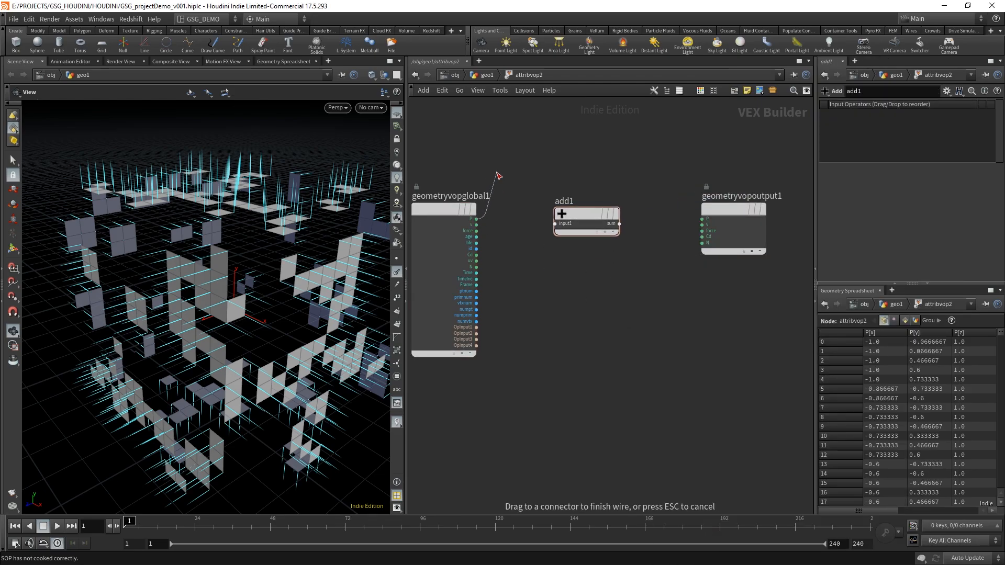
click(555, 223)
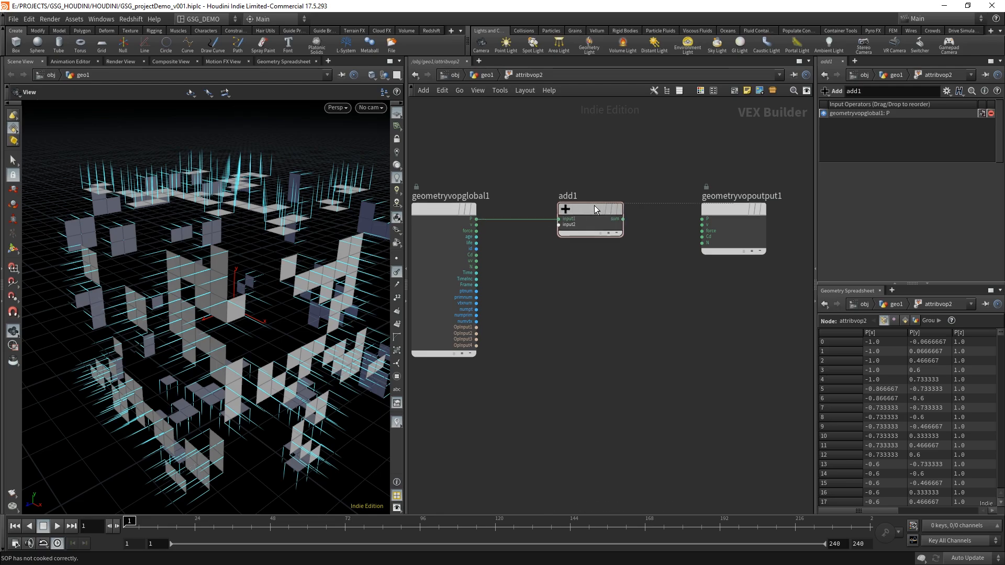
click(476, 267)
click(557, 229)
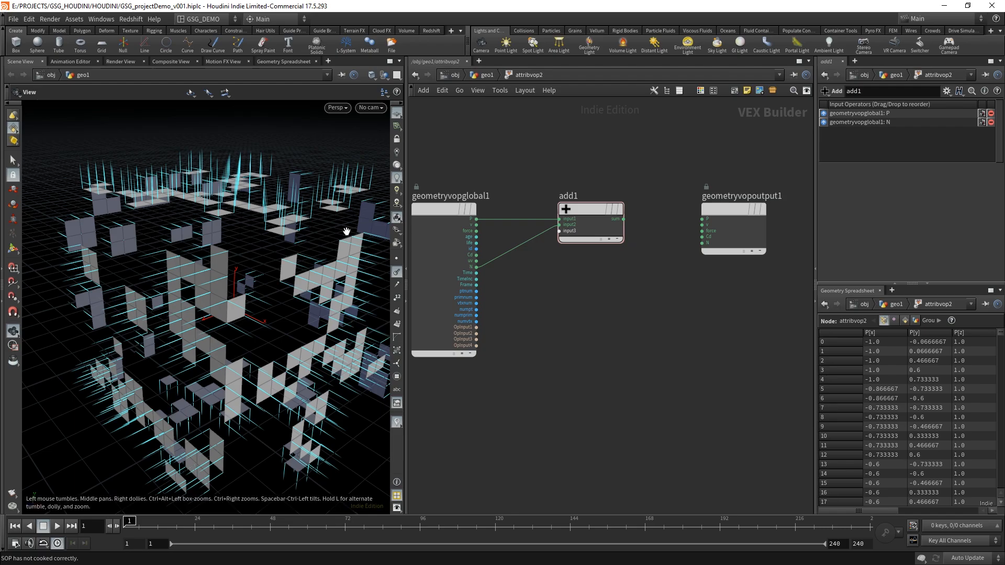
- Connect the Add node's sum to P on the geometry output and examine the displaced polygons from several angles
middle_drag(283, 222, 261, 246)
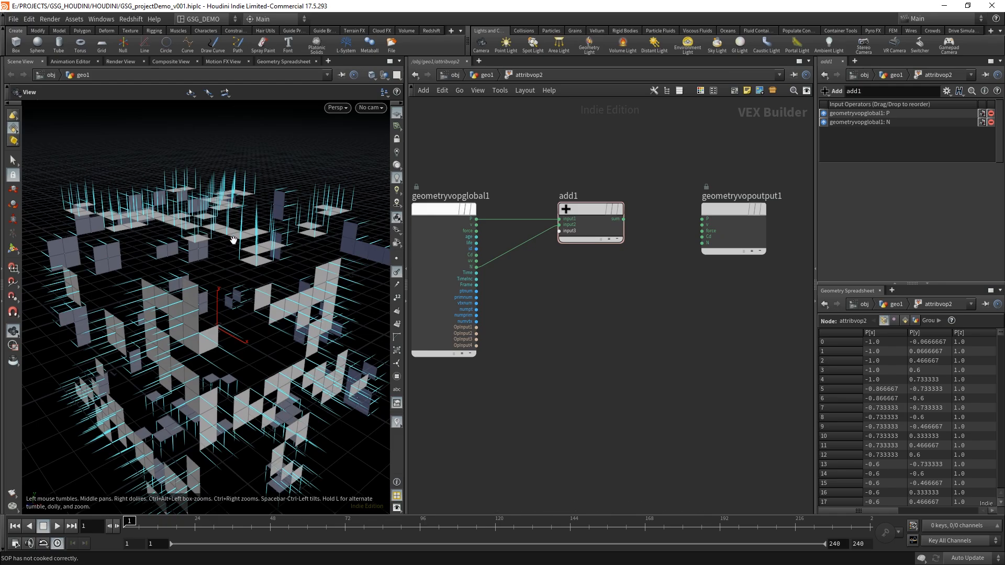
drag(304, 271, 288, 305)
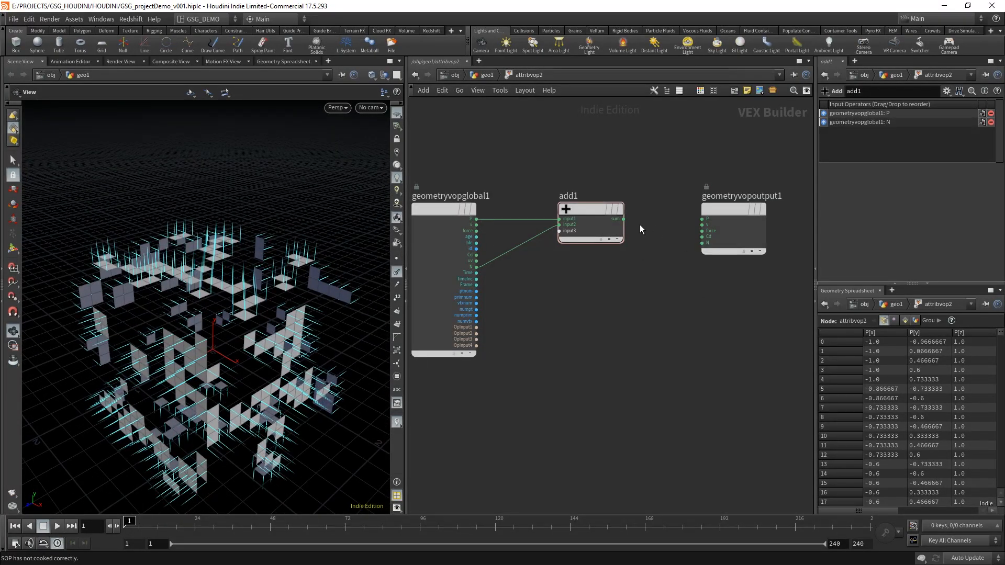
drag(625, 220, 702, 219)
right_drag(316, 286, 265, 291)
drag(264, 291, 283, 268)
right_drag(283, 267, 267, 276)
middle_drag(265, 254, 254, 280)
right_drag(253, 280, 265, 265)
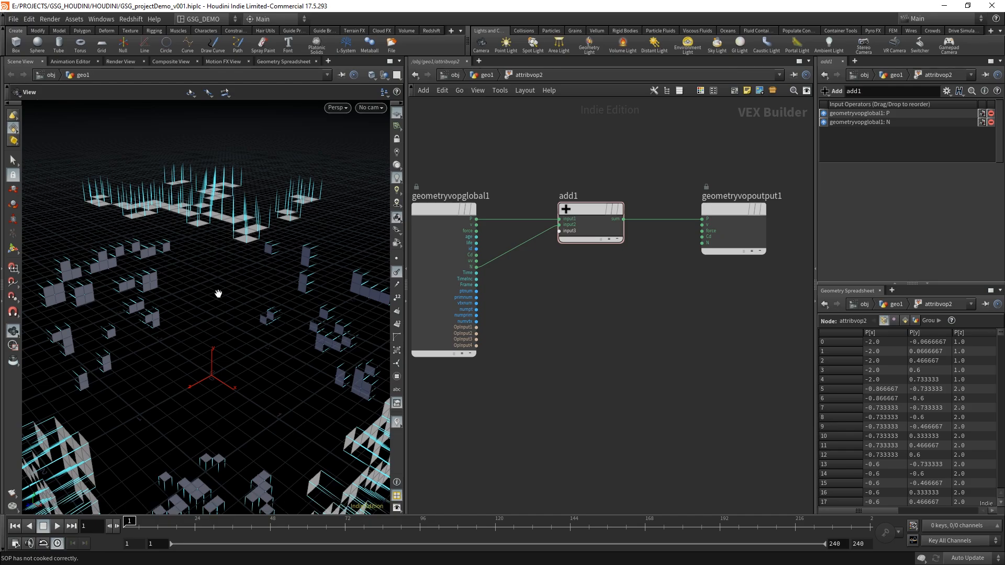
- Set the viewport's Scale Normal guide size to 1 and examine the point normals
key(d)
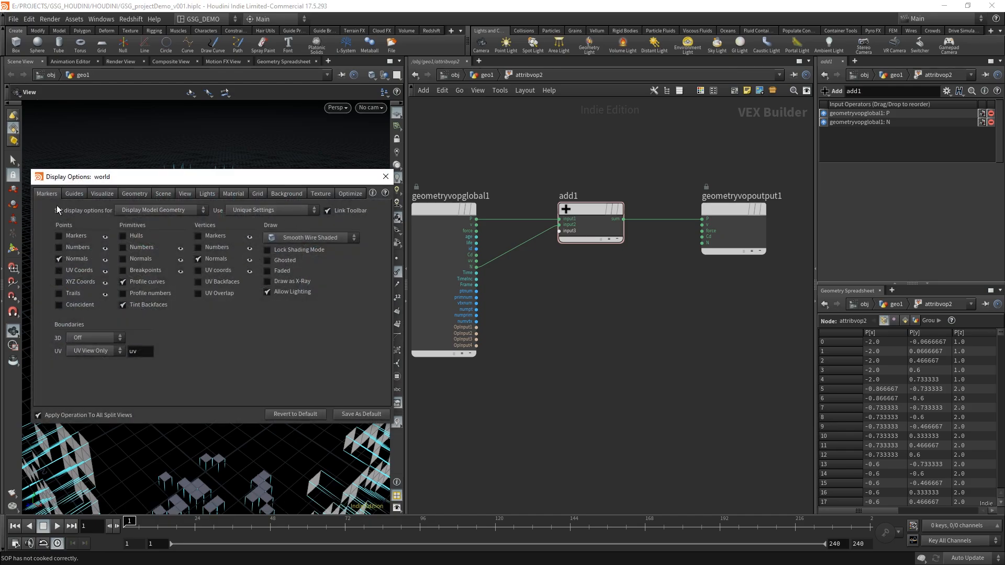
click(135, 194)
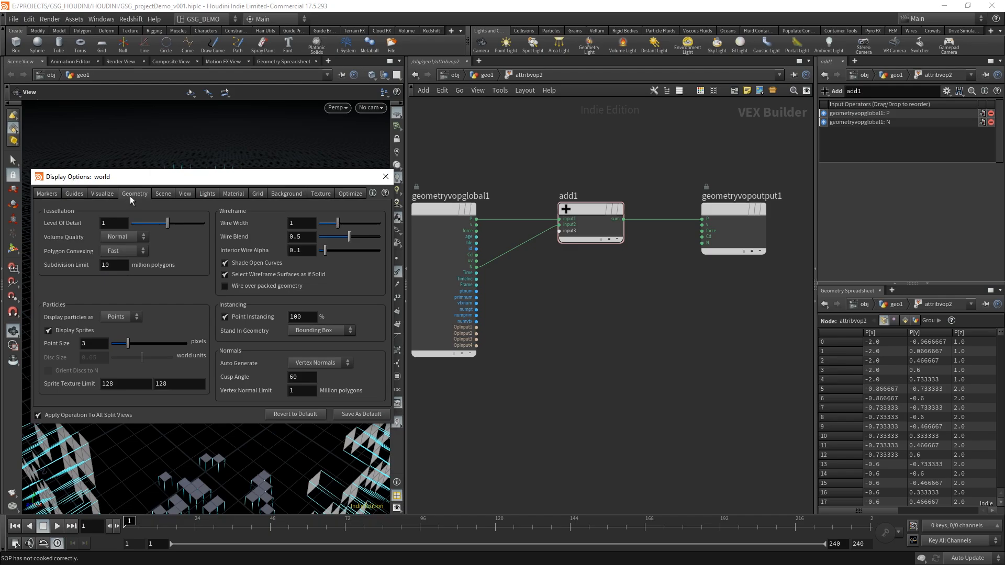
click(73, 195)
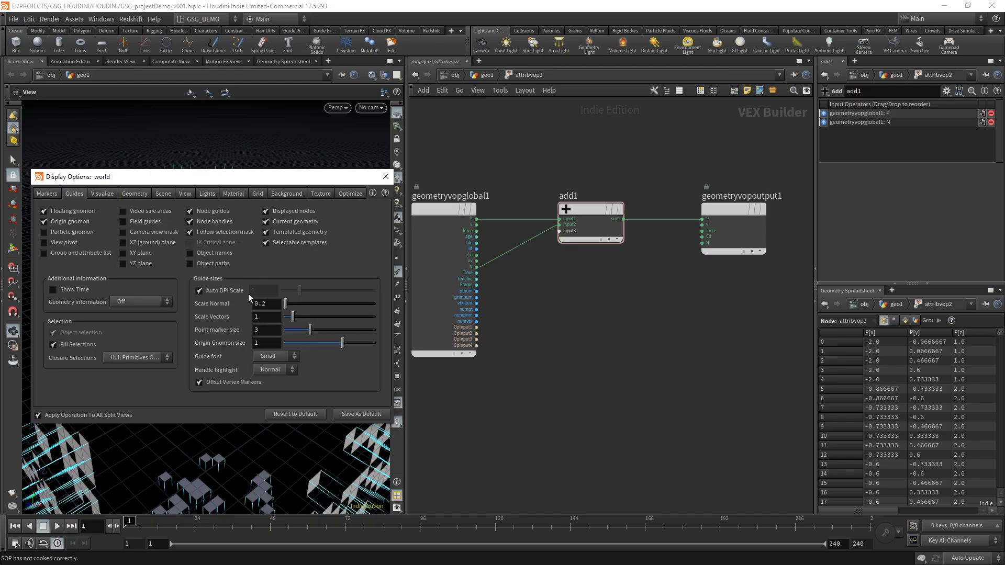
drag(372, 180, 689, 223)
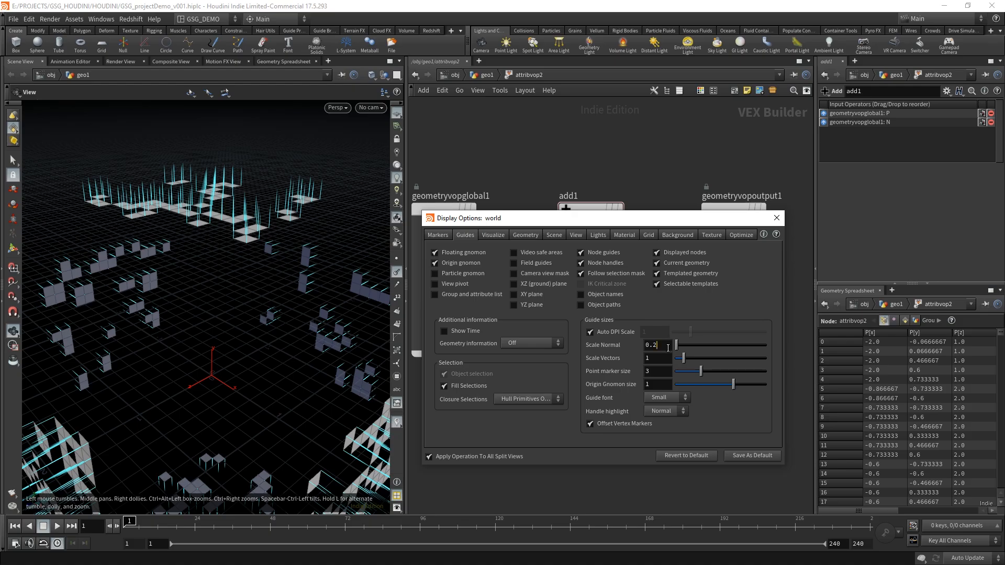
double_click(668, 348)
text(1)
key(Return)
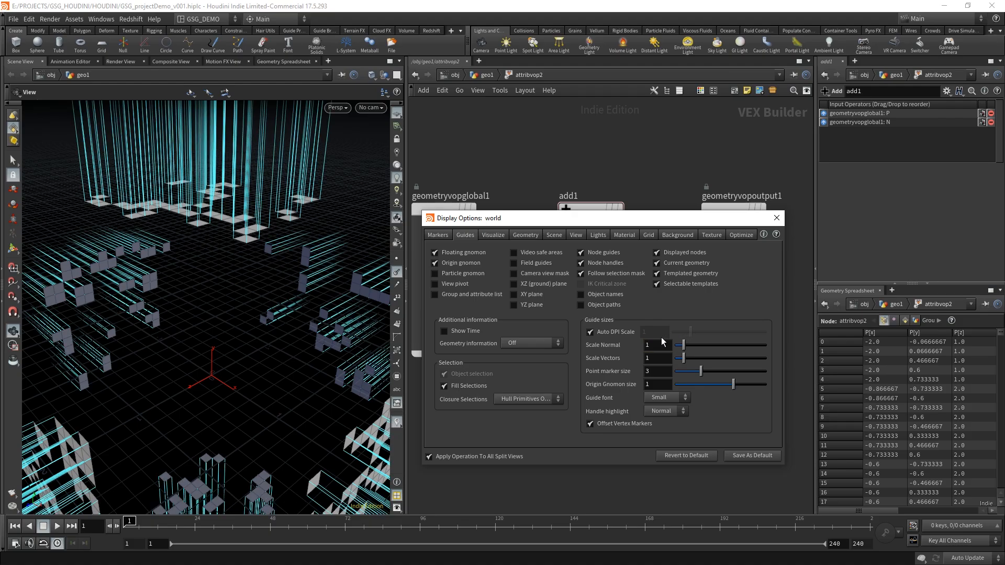
mouse_move(300, 283)
mouse_down()
mouse_move(266, 282)
mouse_move(292, 302)
mouse_move(272, 263)
mouse_move(271, 285)
mouse_move(282, 287)
mouse_up()
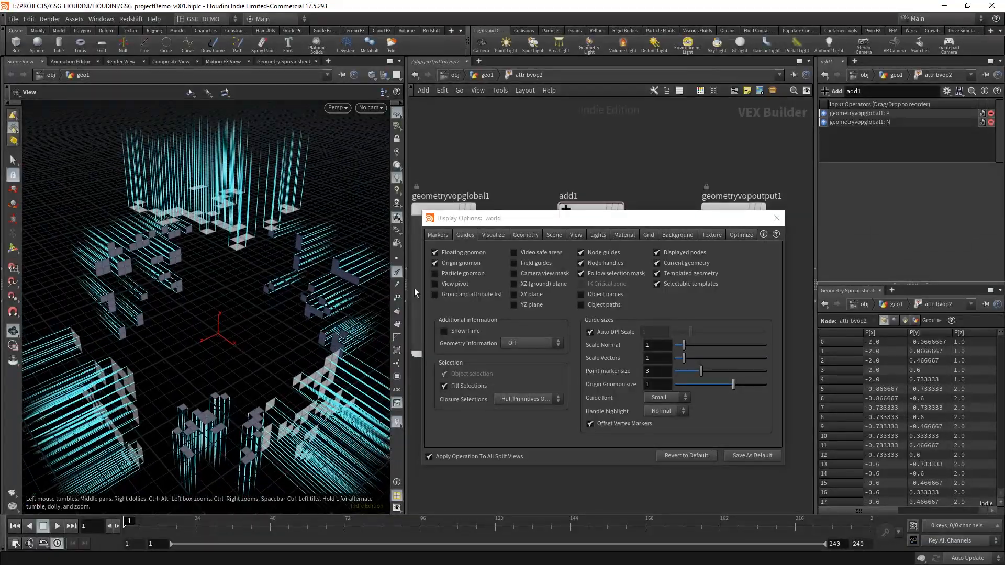
- Set the Scale Normal guide size back to 0.2 and close the display options
click(656, 345)
text(.2)
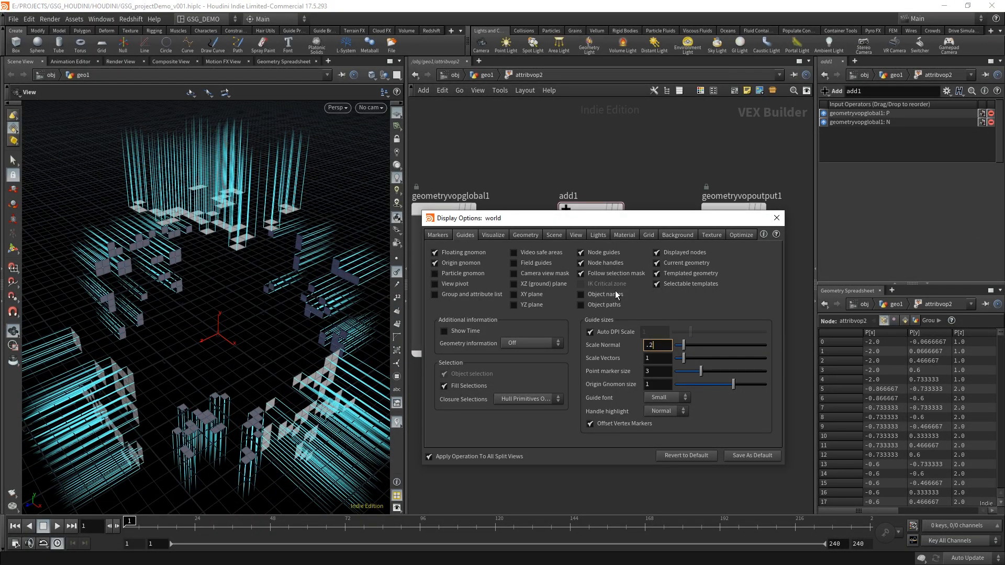
key(Return)
click(783, 218)
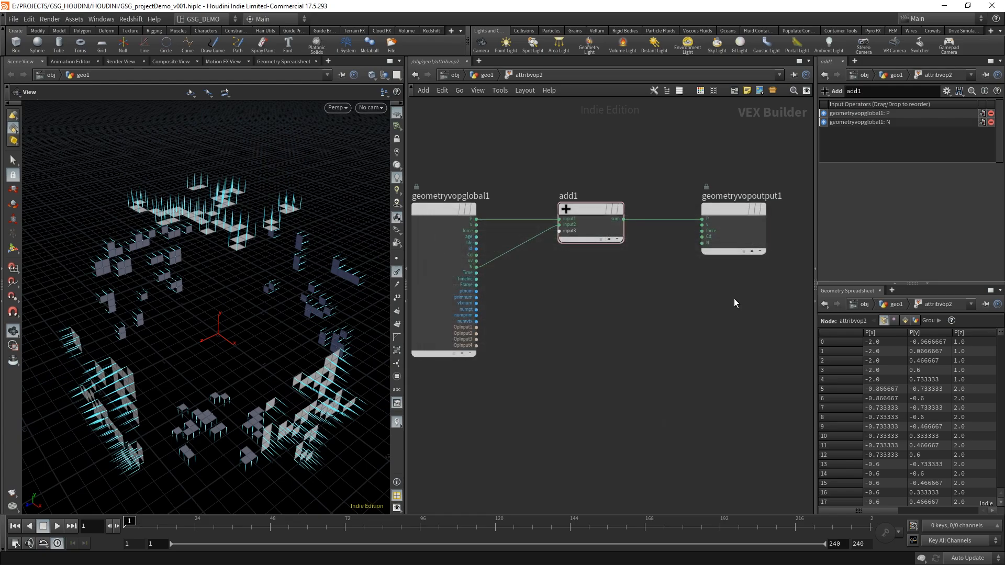
- Make room before the Add node and insert a Multiply node on the wire carrying N into it
middle_drag(679, 330, 643, 334)
drag(770, 298, 649, 215)
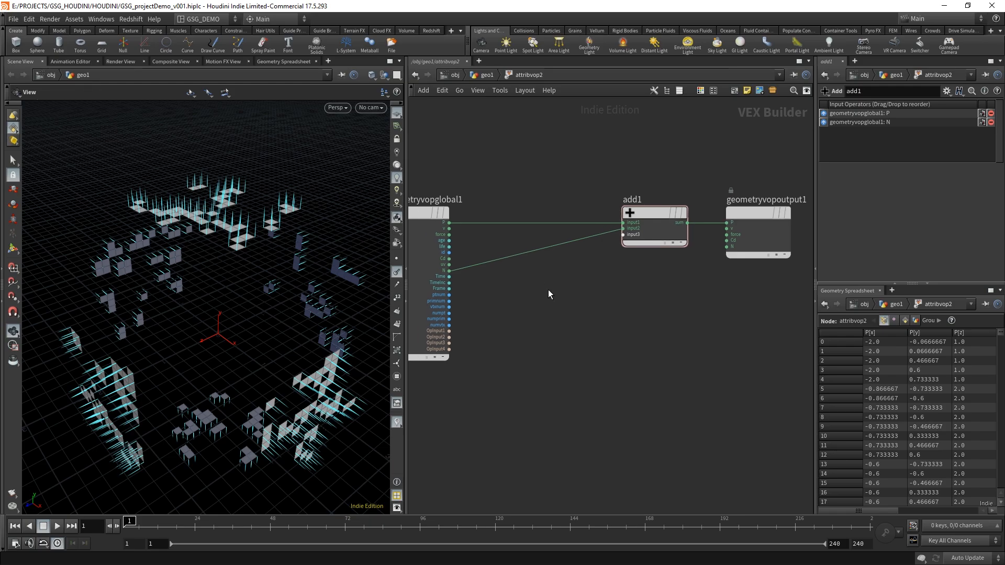
key(Tab)
text(mul)
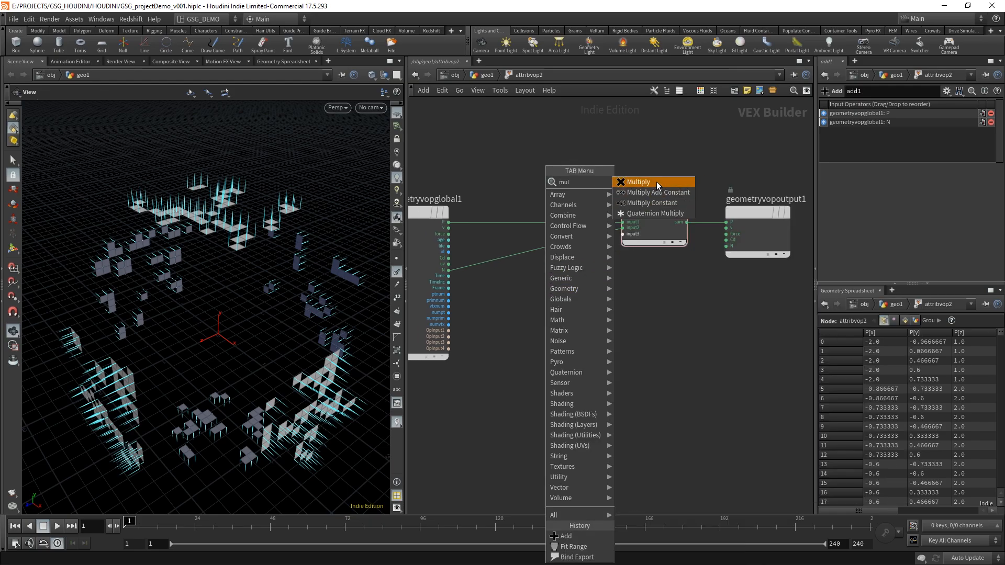
click(638, 181)
click(545, 262)
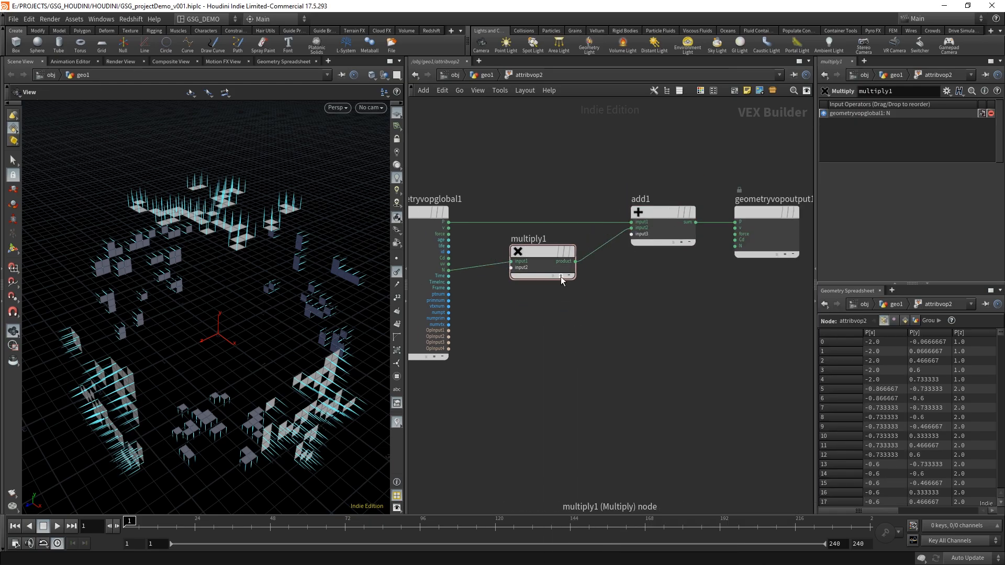
drag(547, 251, 580, 259)
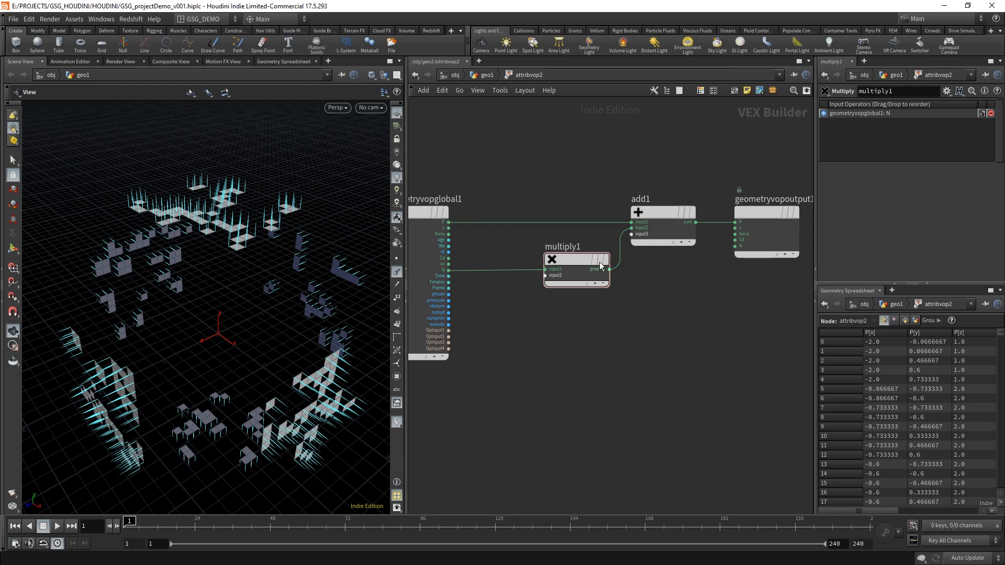
drag(579, 264, 584, 260)
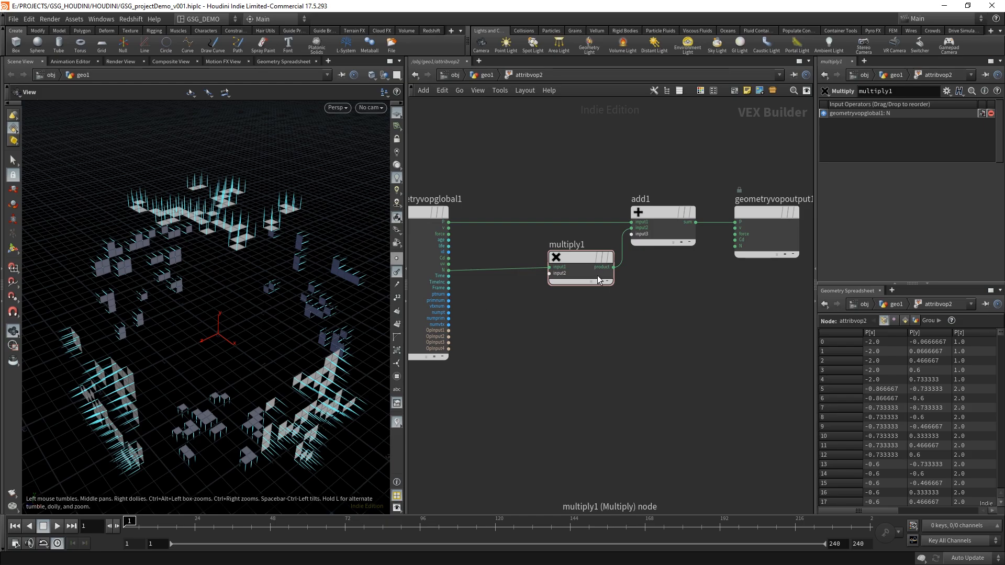
drag(592, 270, 590, 273)
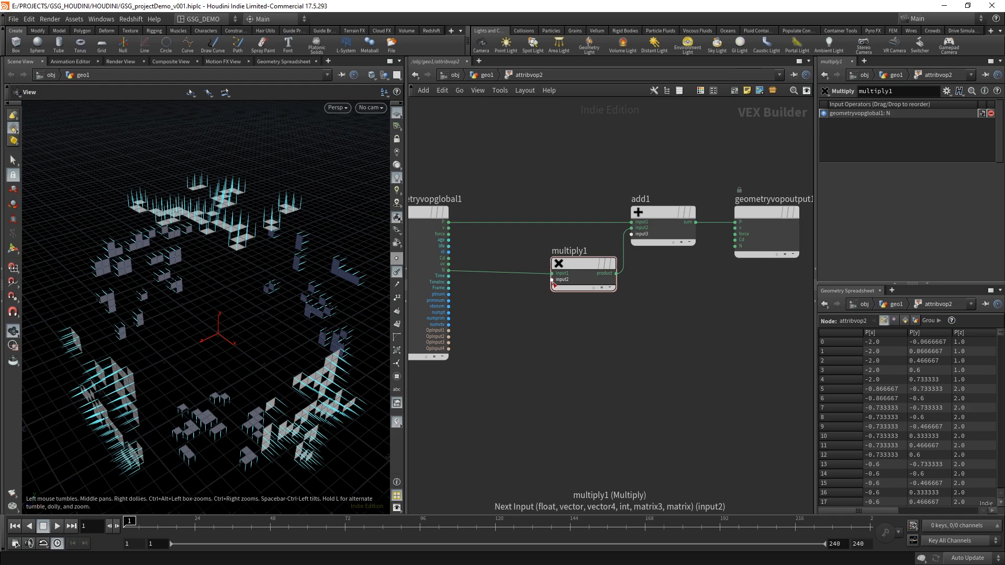
key(Tab)
text(cons)
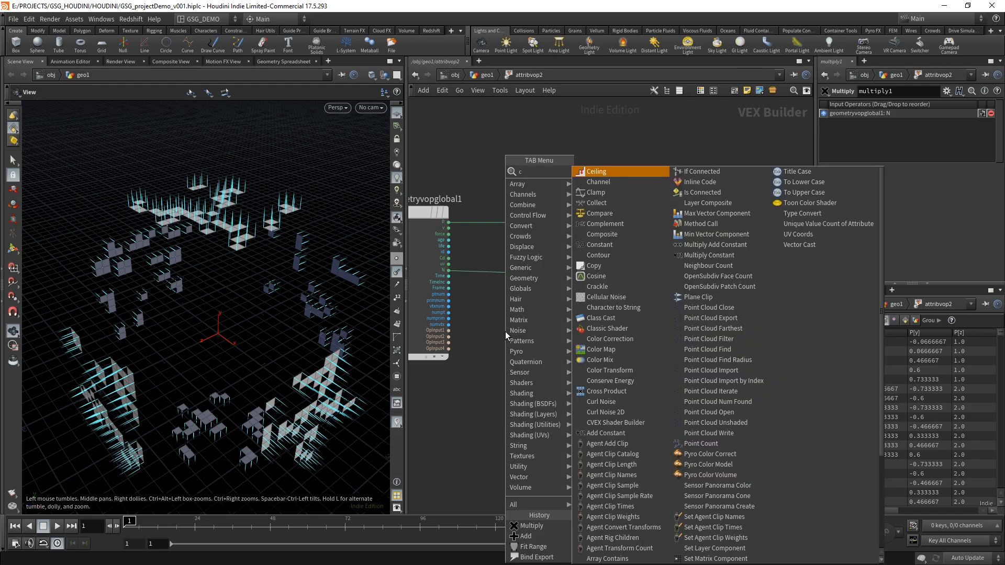
key(Return)
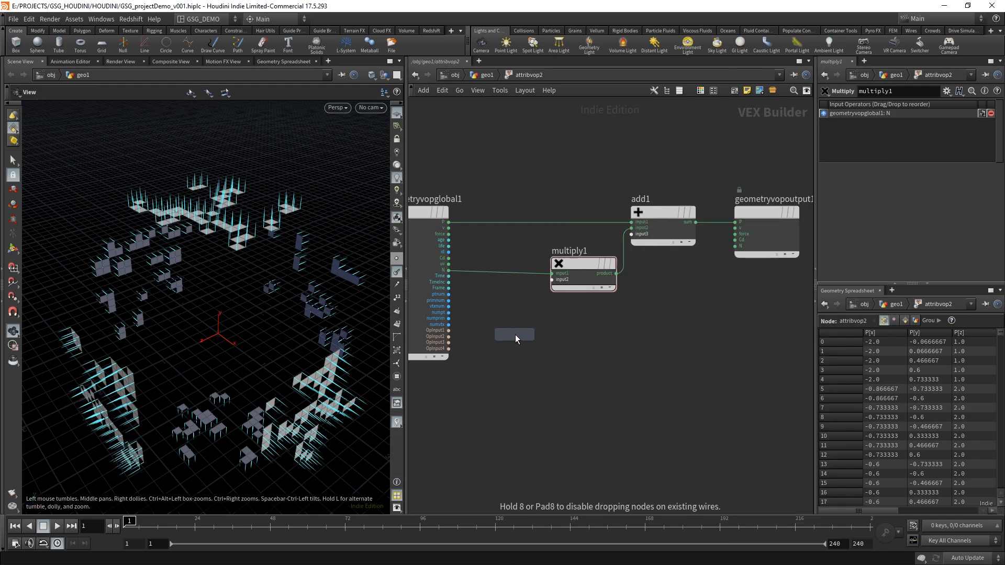
click(514, 337)
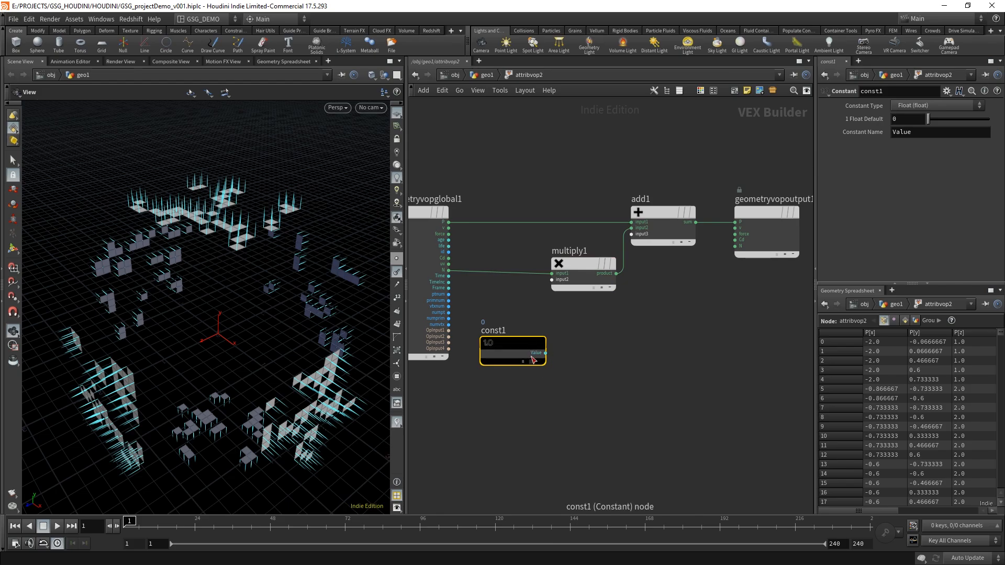
key(Delete)
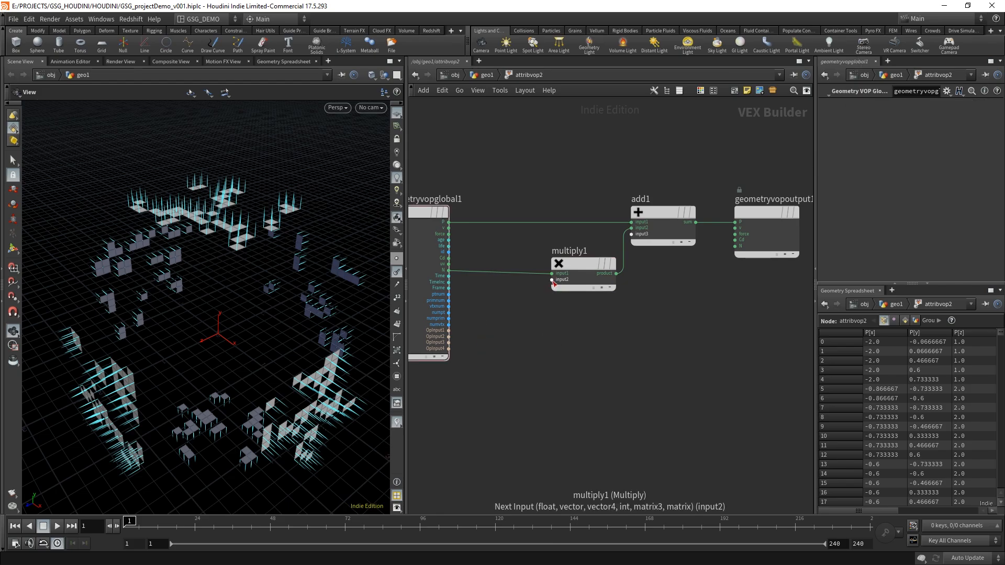
- Create a Constant node wired directly into the Multiply node's second input and place it below the N wire
right_click(552, 282)
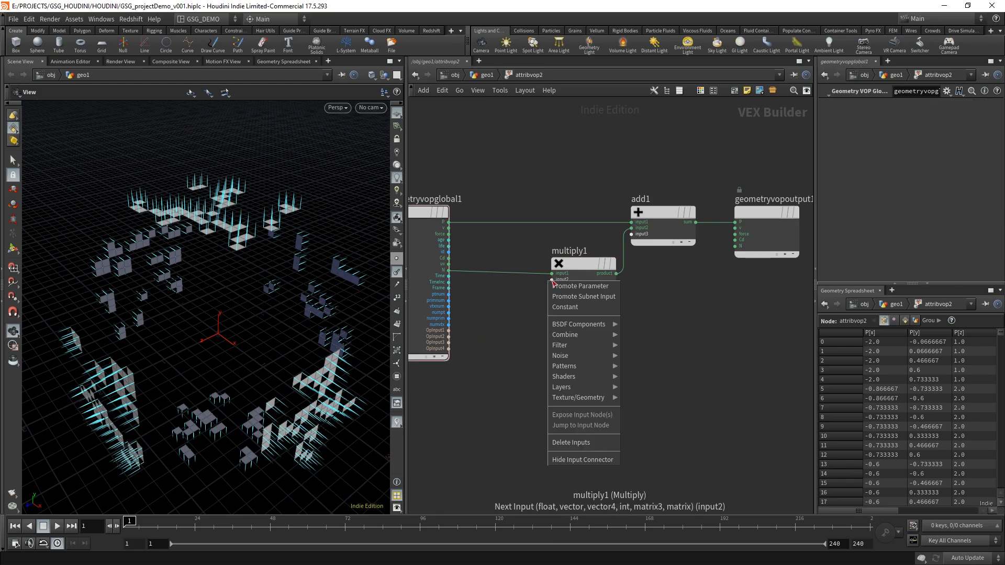
click(576, 307)
drag(509, 270, 512, 338)
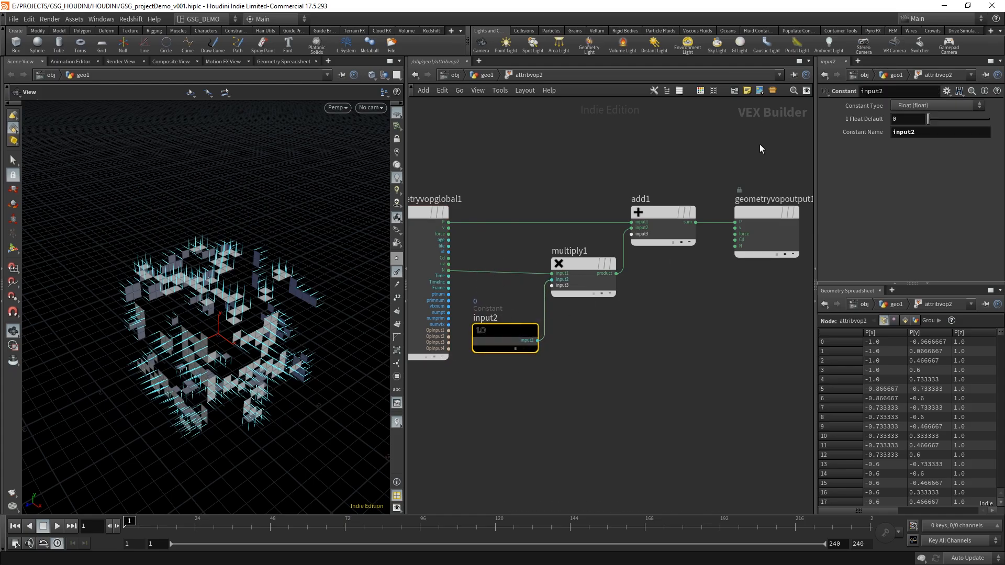
- Set the constant's 1 Float Default to 0.15, hide the point normals in the viewport and examine the displaced polygons
scroll(234, 301, up, 3)
drag(234, 301, 257, 287)
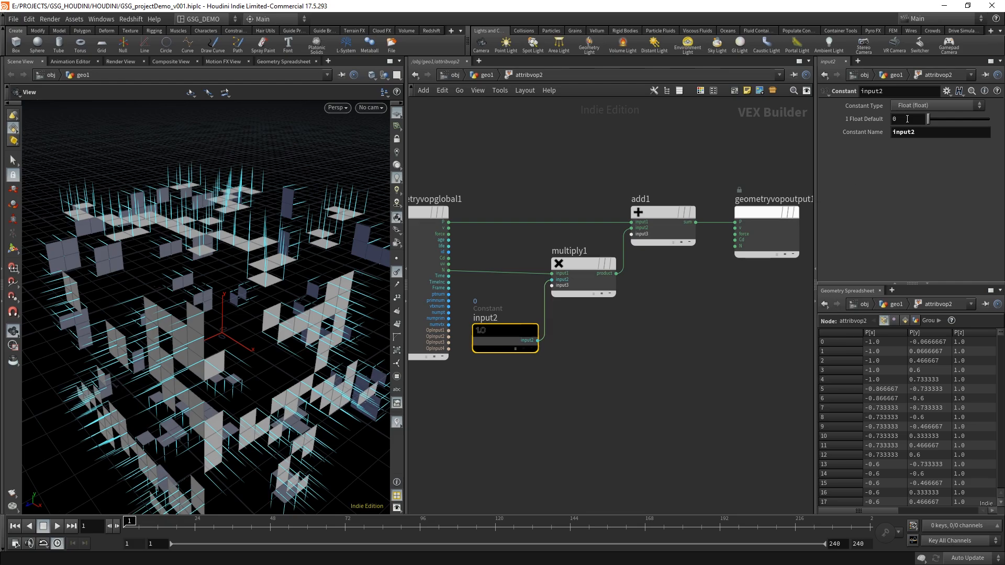
middle_drag(908, 119, 944, 153)
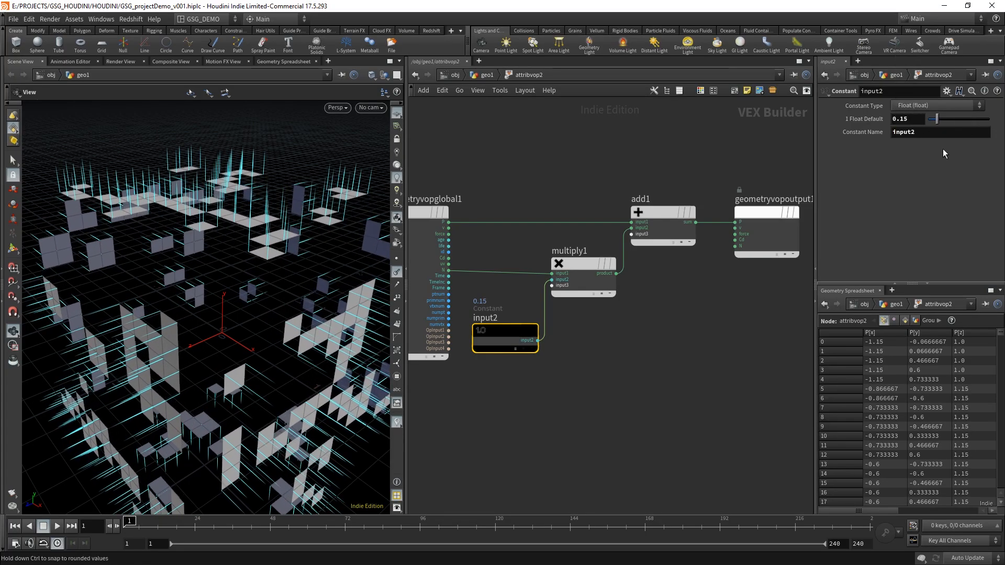
drag(246, 264, 210, 264)
click(397, 273)
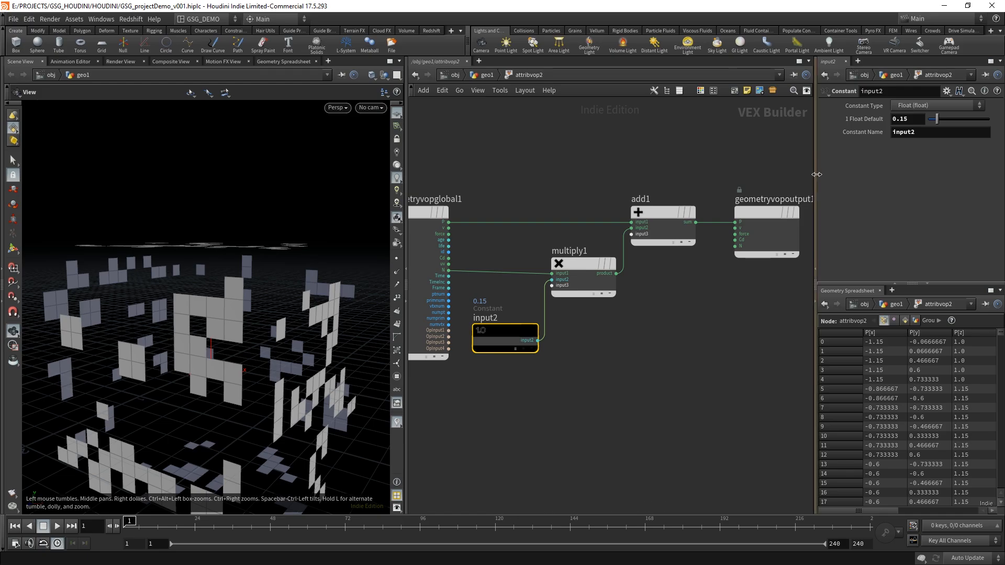
drag(243, 336, 247, 258)
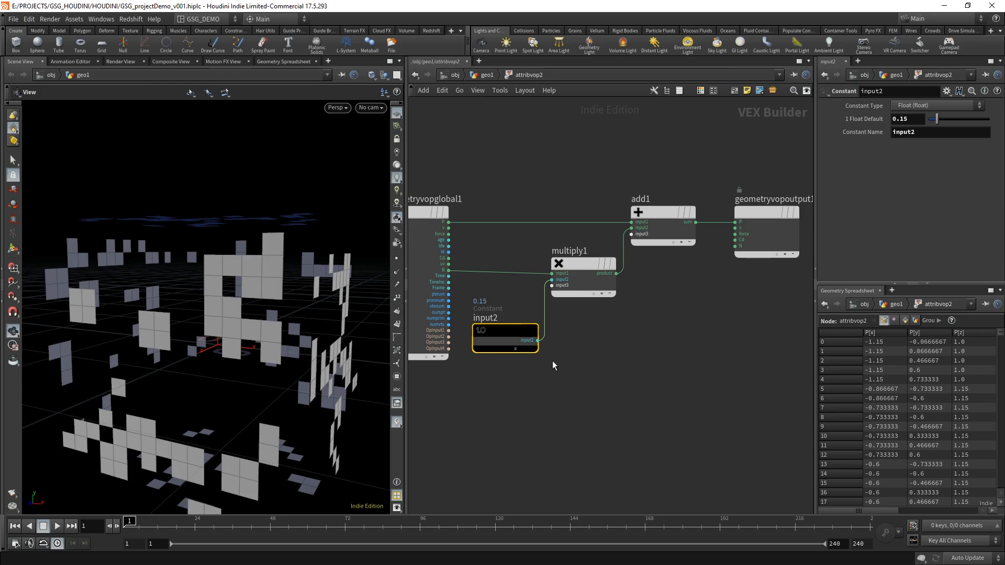
- Return to the geo1 network and inspect the attribute information of attribvop2
click(659, 345)
middle_drag(659, 345, 688, 342)
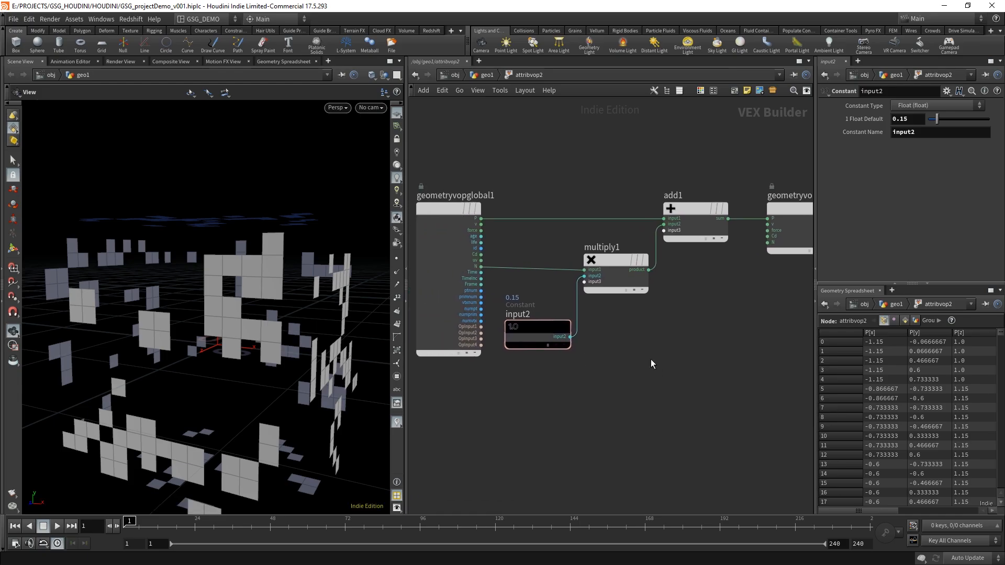
click(486, 74)
drag(655, 379, 520, 440)
middle_drag(597, 421, 579, 392)
scroll(572, 402, up, 2)
middle_click(562, 357)
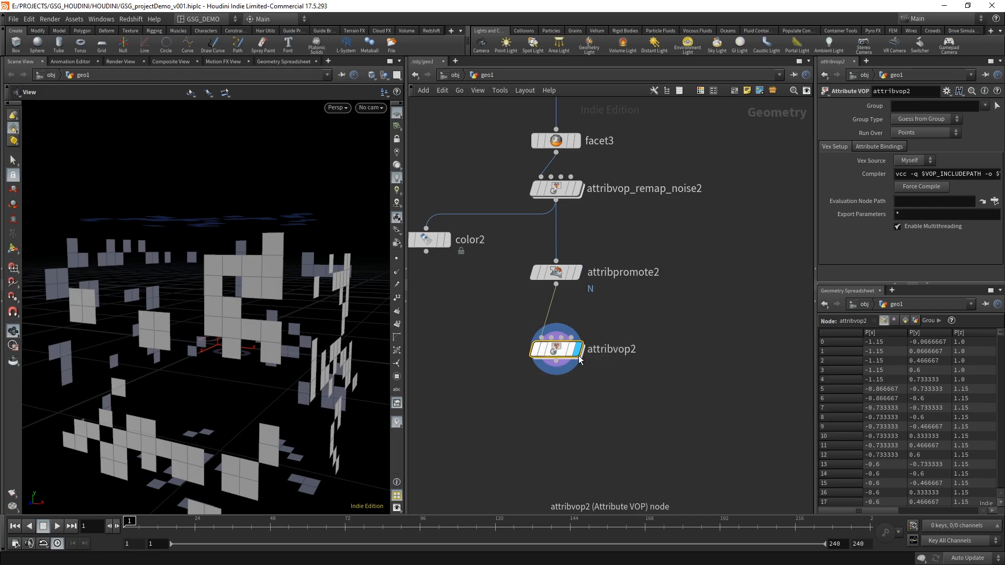
click(619, 318)
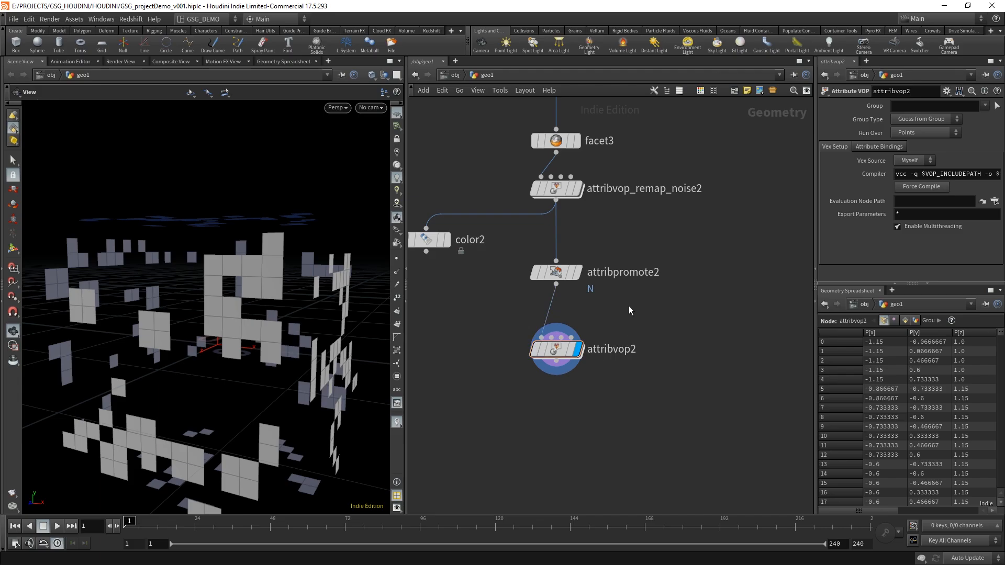
- Insert a new Attribute Promote node on the wire between attribpromote2 and attribvop2
middle_drag(629, 306, 620, 314)
key(Tab)
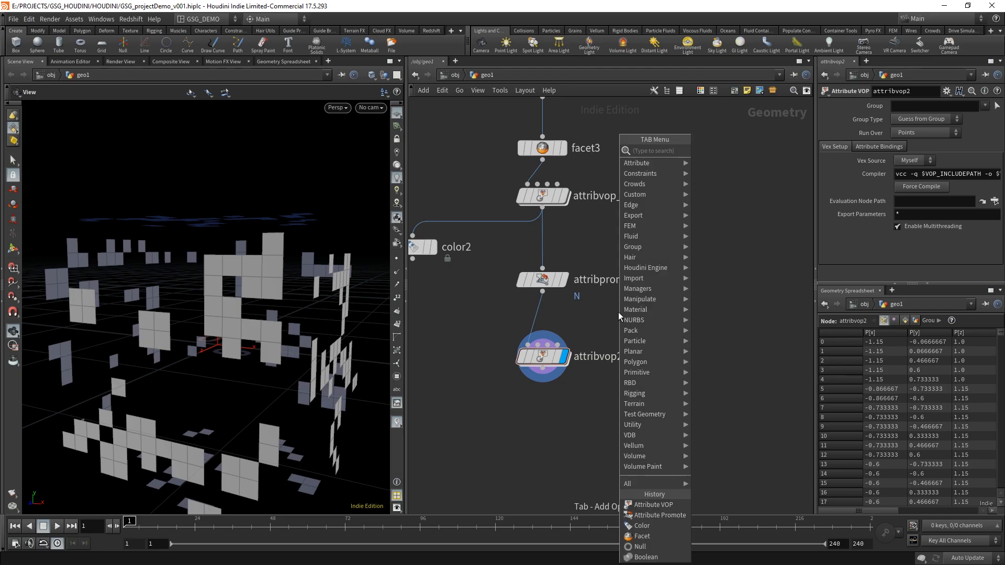
text(atp)
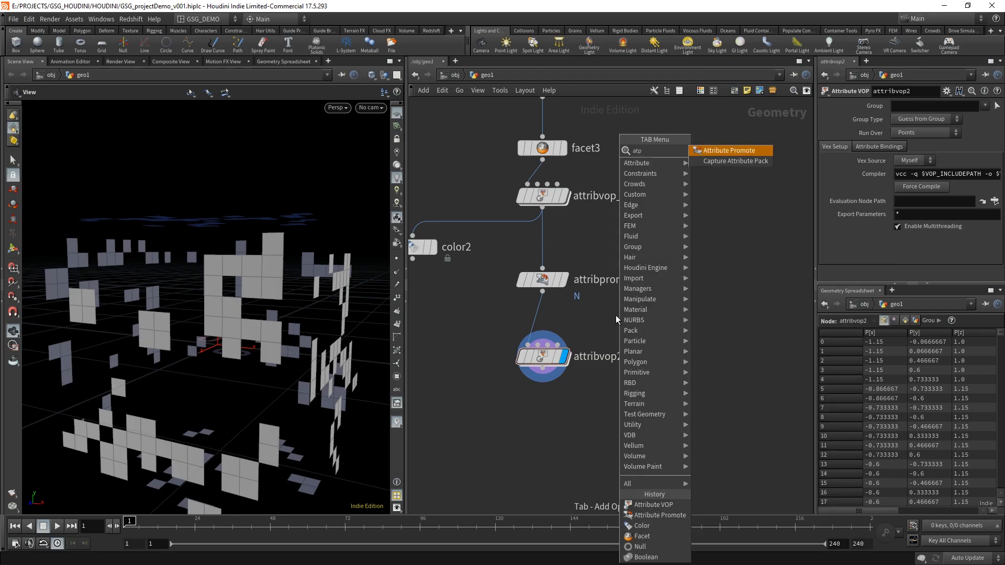
text(ro)
click(737, 151)
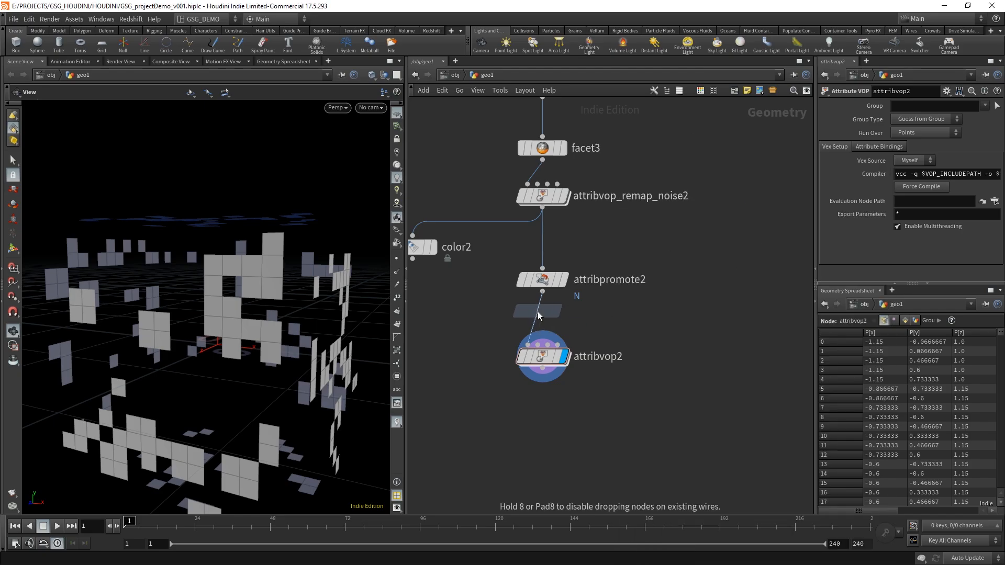
click(548, 322)
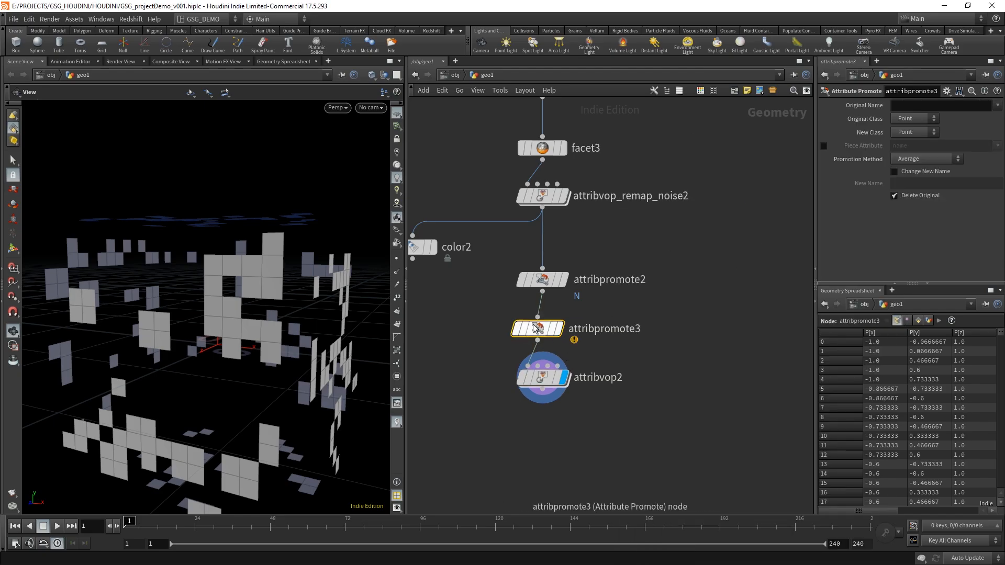
- Configure the new Attribute Promote to promote noise2 from the Primitive class to Point
click(911, 120)
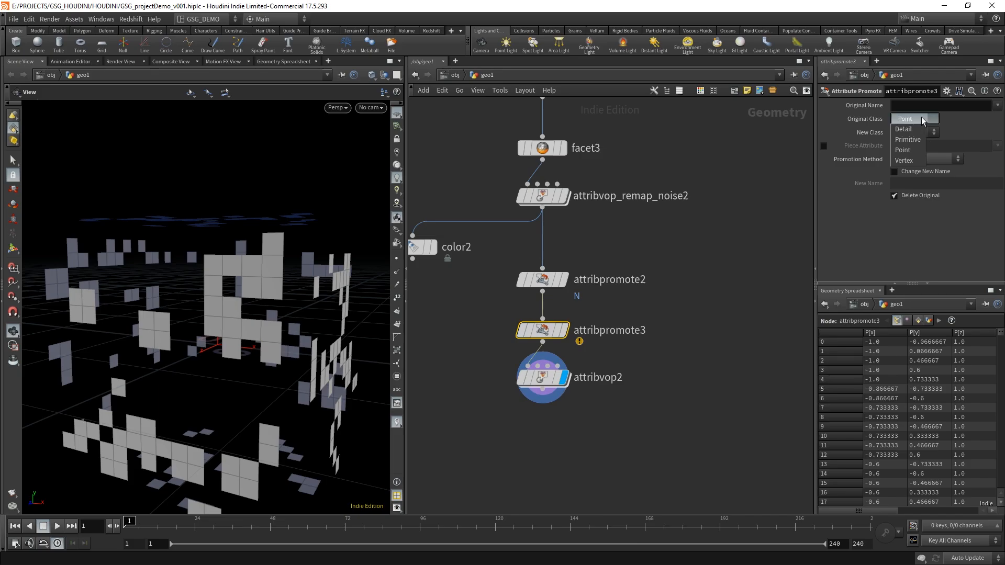
click(922, 147)
click(997, 105)
click(988, 129)
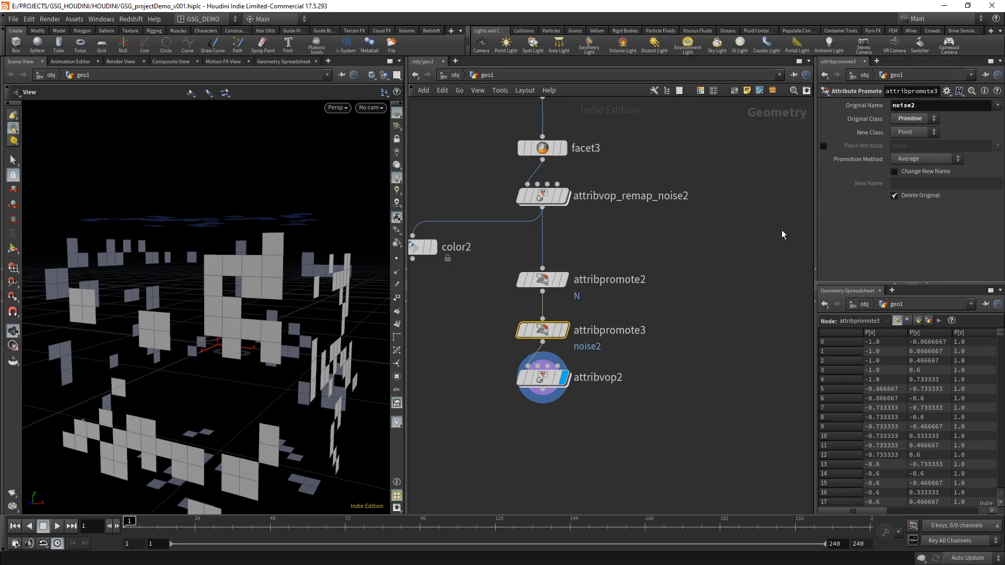
- Check attribvop2's attribute information and widen the Geometry Spreadsheet to examine the per-point noise2 values
drag(661, 376, 479, 412)
middle_click(548, 376)
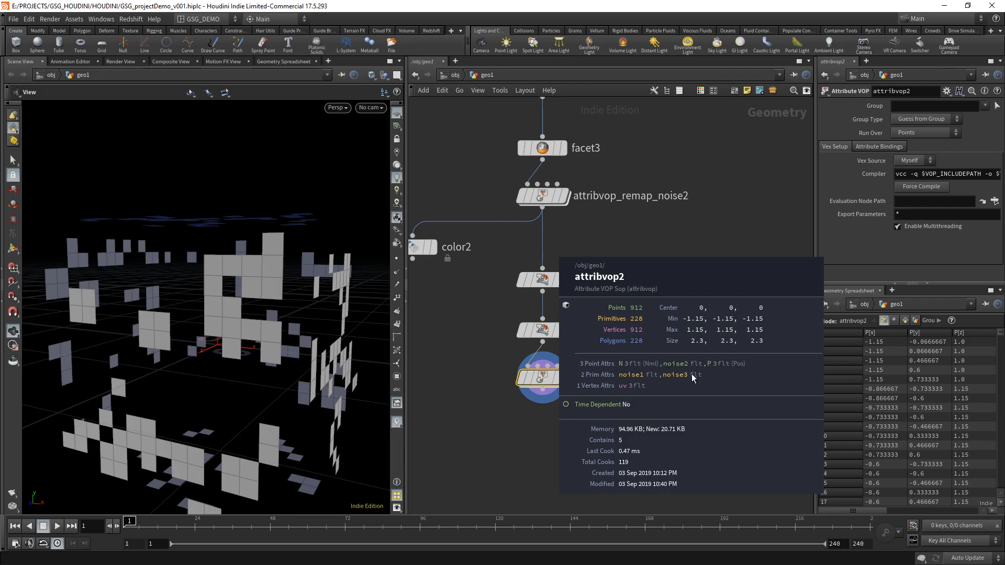
drag(816, 233, 635, 228)
drag(829, 511, 934, 511)
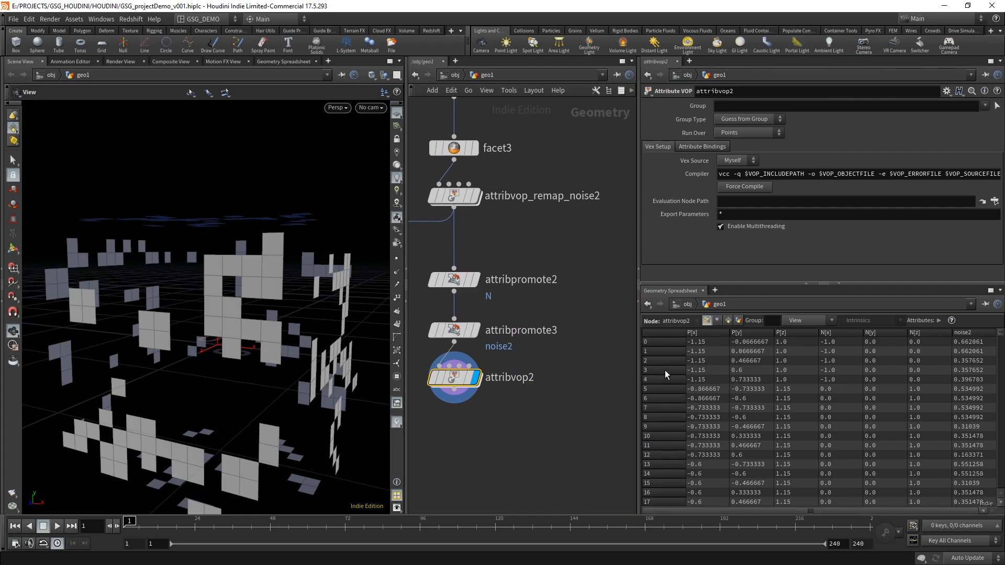
drag(639, 247, 793, 249)
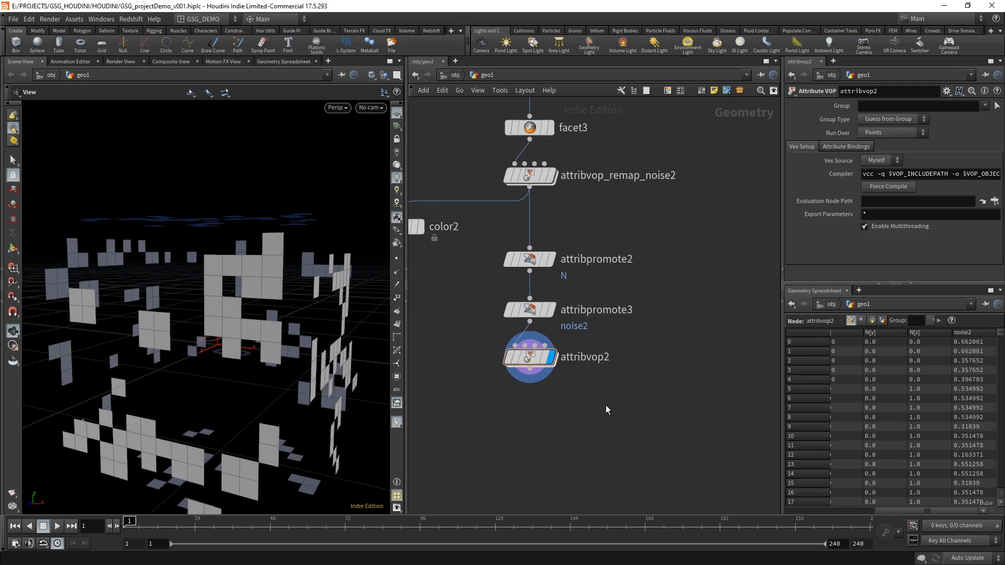
- Enter the attribvop2 network and add a Bind node named noise2 below the constant
double_click(530, 357)
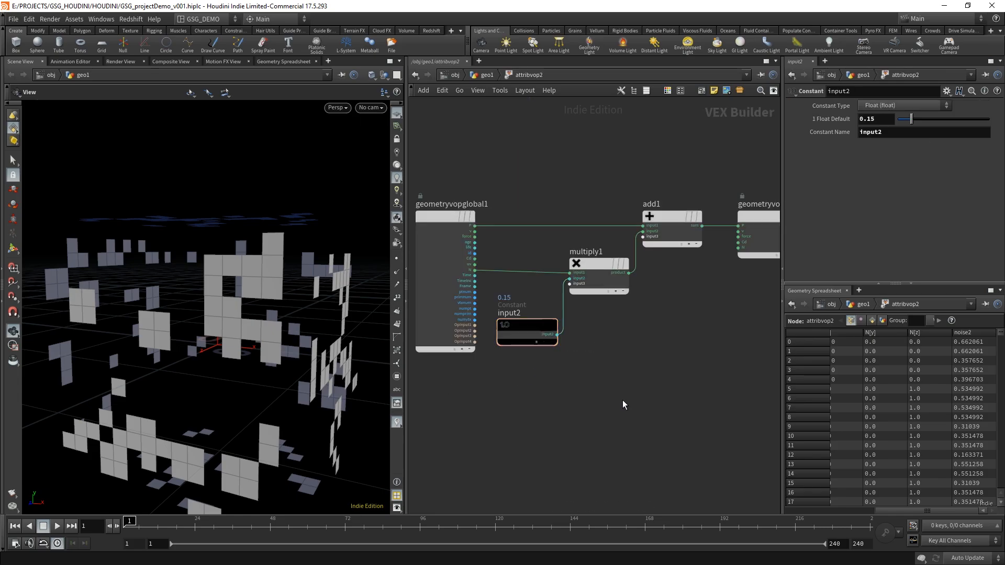
key(Tab)
text(mult)
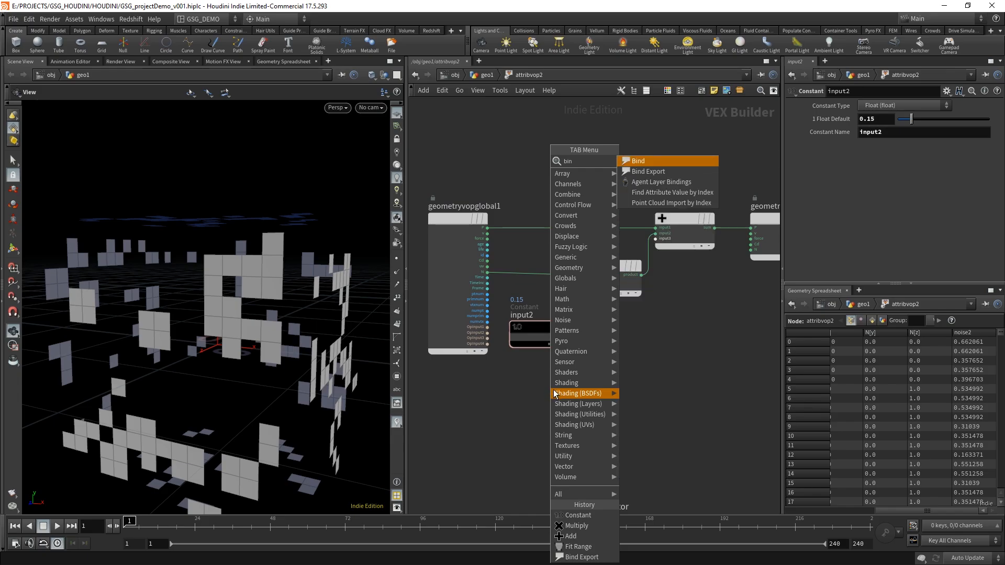
click(647, 165)
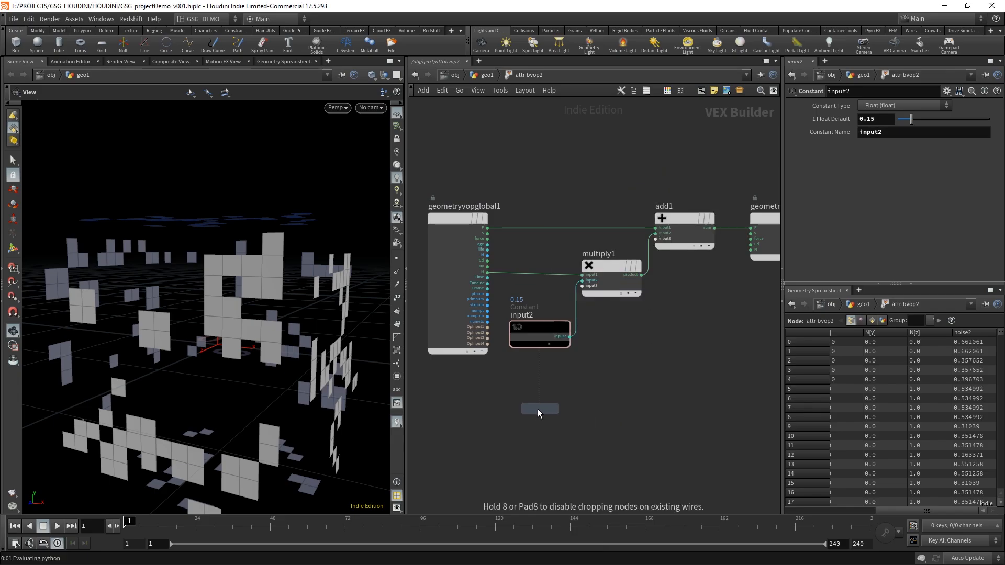
click(539, 410)
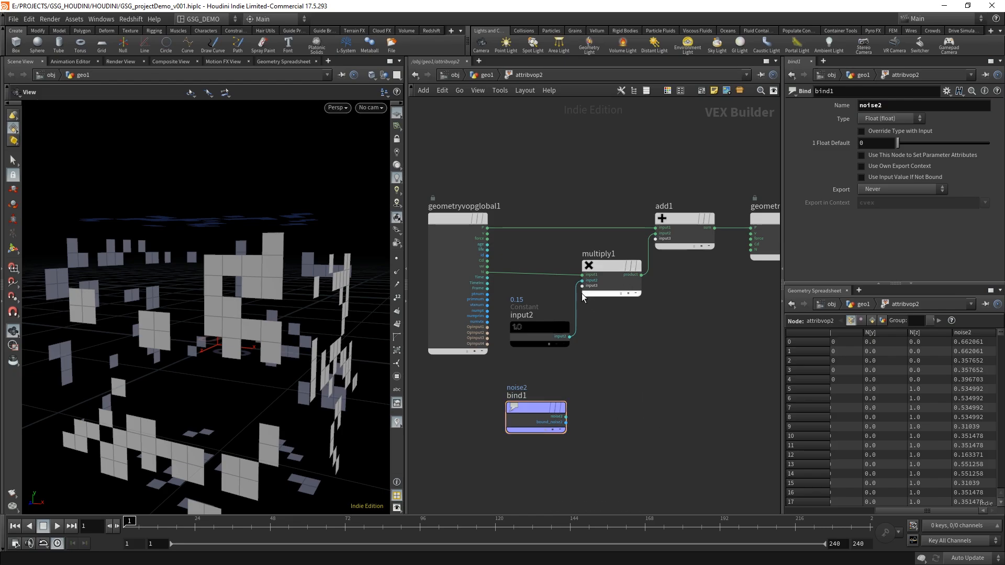
- Connect the Bind node's noise2 output to the Multiply node's third input and examine the displacement from several angles
drag(567, 416, 604, 296)
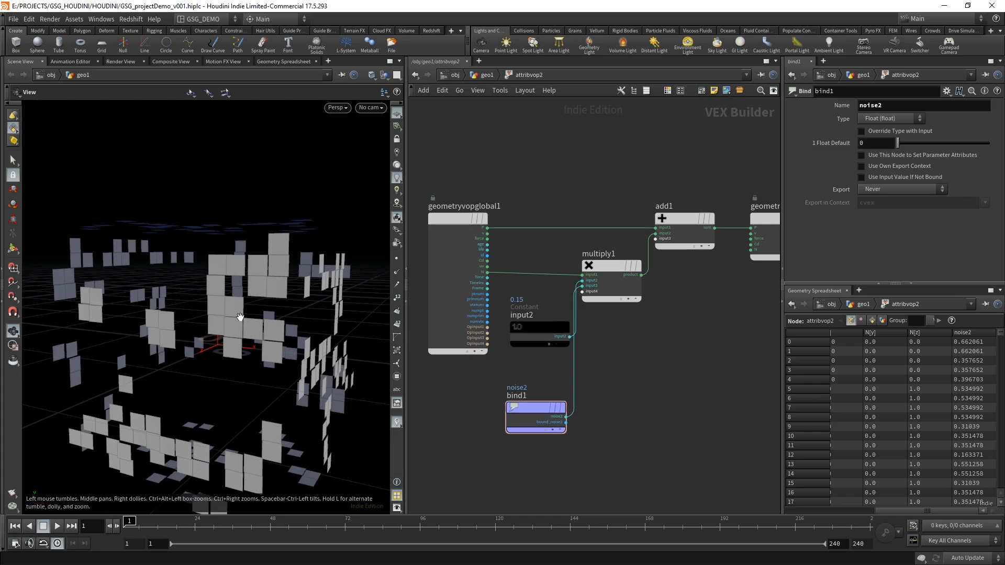
drag(242, 328, 252, 245)
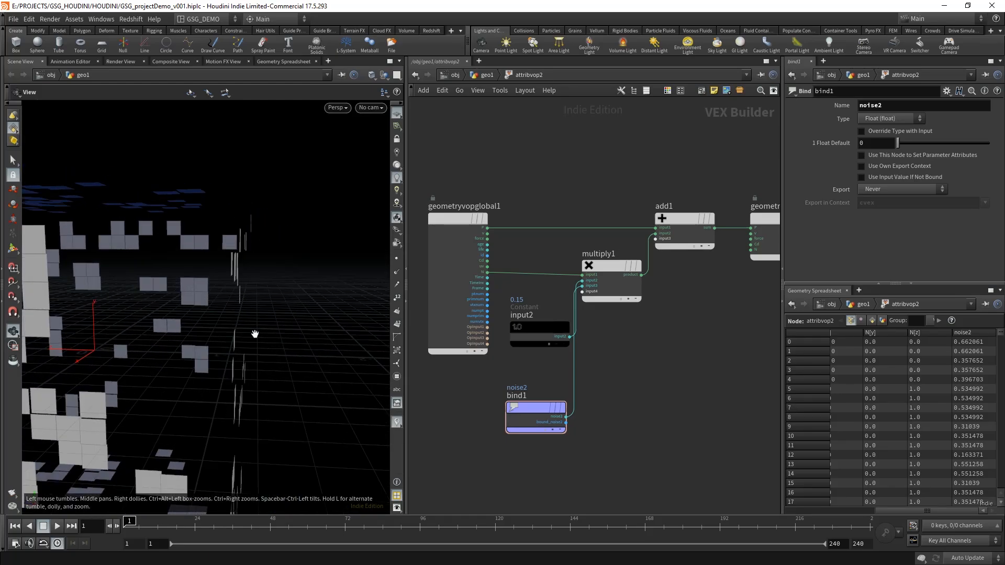
drag(282, 349, 246, 337)
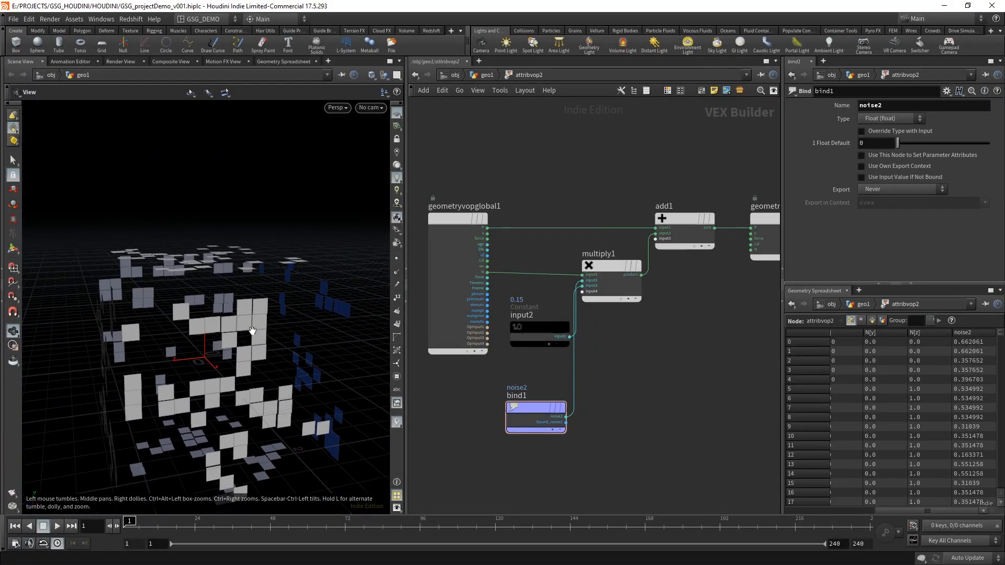
- Try adjusting the constant's 1 Float Default while examining the noise-driven polygon displacement
click(544, 329)
mouse_move(890, 122)
middle_down()
mouse_move(934, 110)
mouse_move(898, 114)
middle_up()
alt+middle_drag(219, 343, 207, 304)
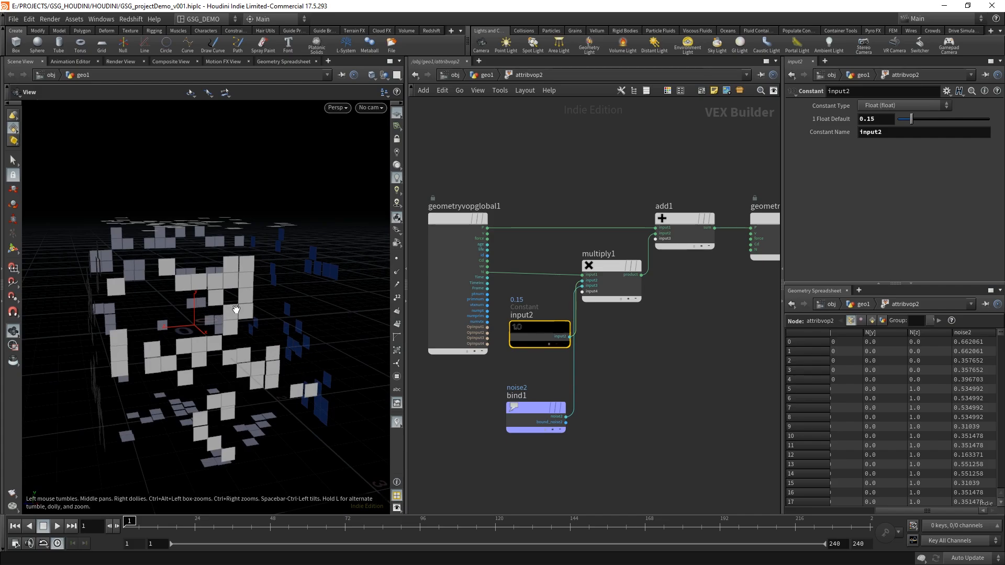
right_drag(236, 310, 276, 353)
- Space out the network by moving the Multiply, Add and geometry output nodes away from the constant and Bind nodes, and examine the displaced polygons
click(632, 403)
middle_drag(632, 403, 623, 390)
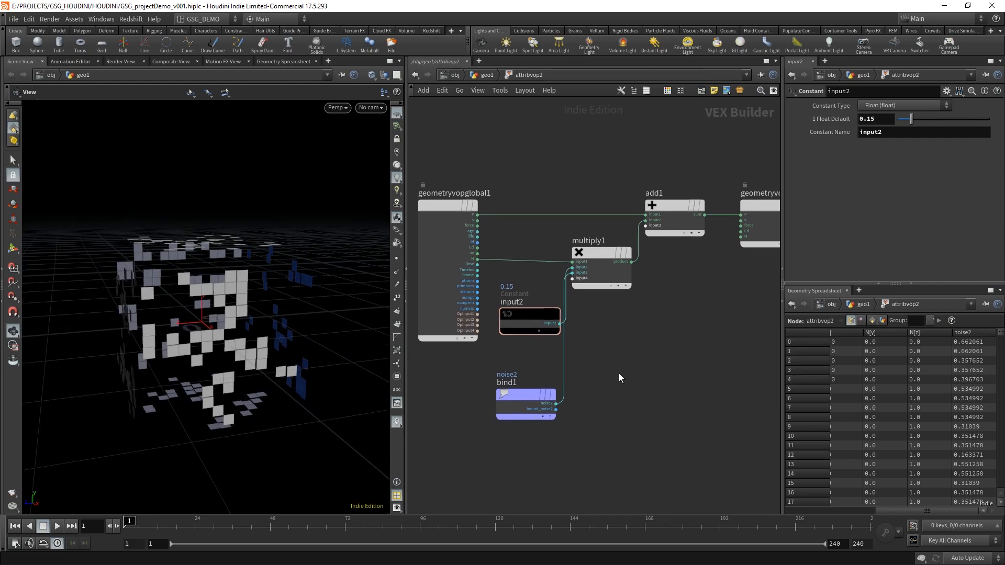
middle_drag(724, 324, 627, 315)
drag(731, 278, 646, 196)
click(587, 269)
drag(502, 255, 557, 252)
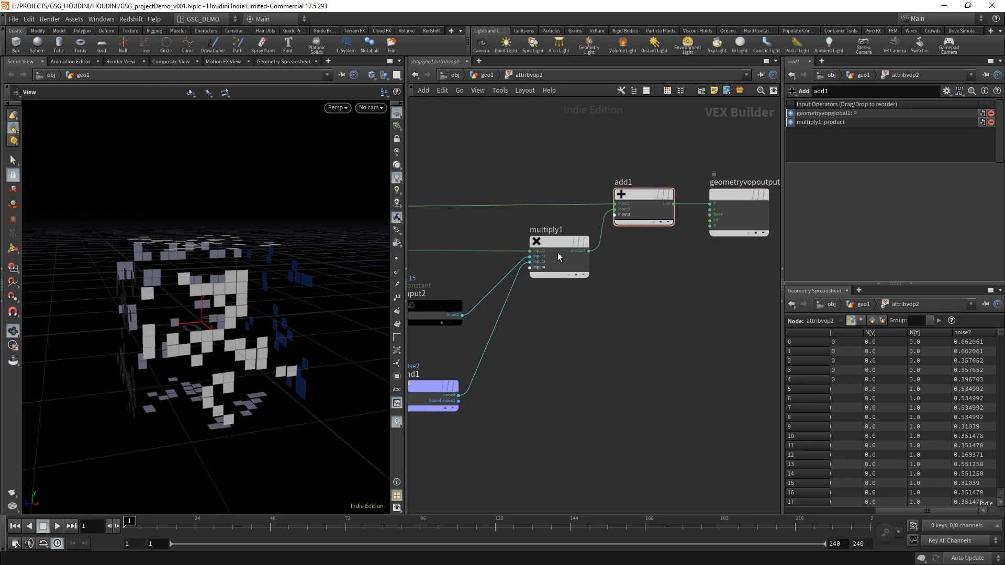
middle_drag(549, 362, 664, 323)
right_drag(223, 314, 284, 326)
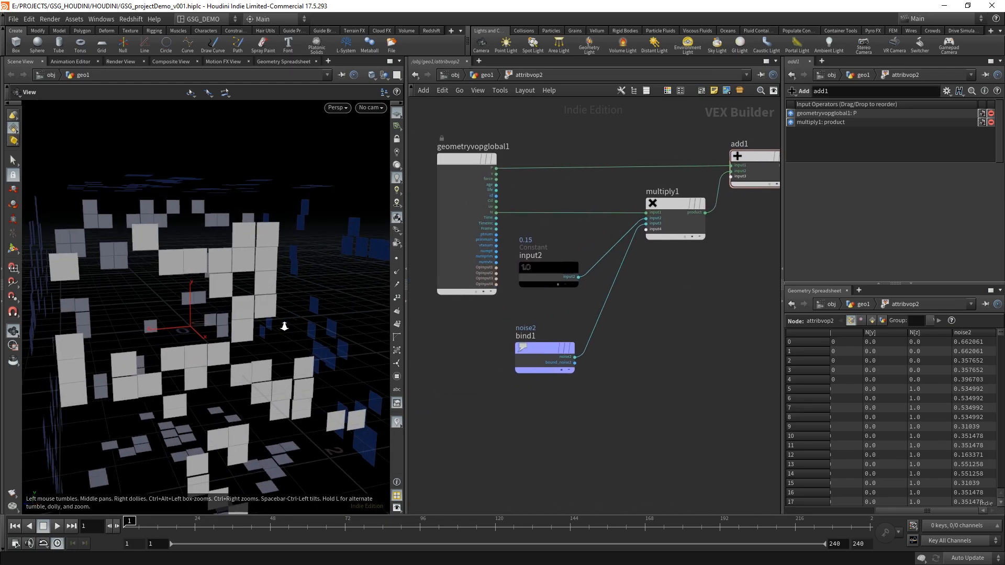
drag(284, 327, 188, 203)
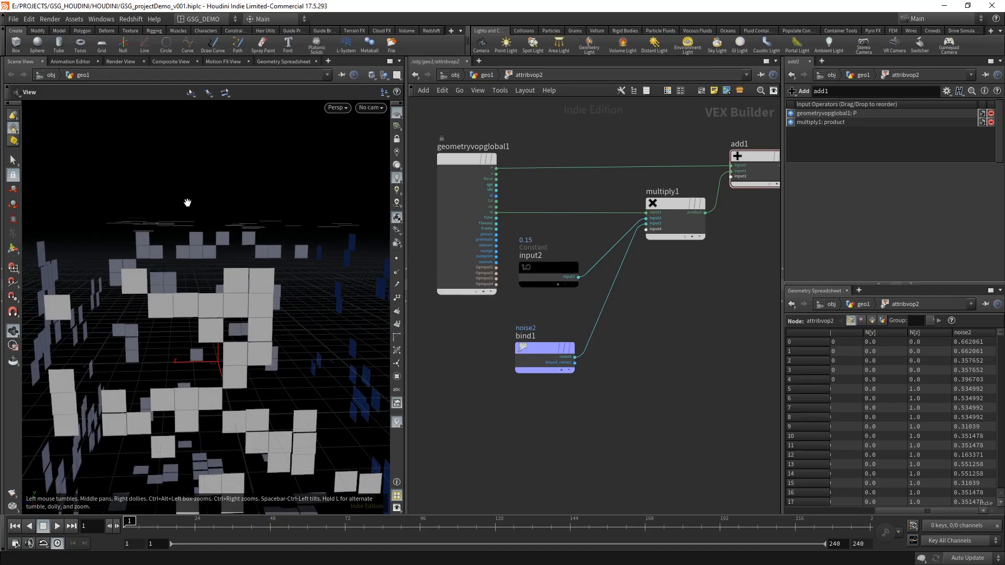
middle_drag(656, 362, 630, 370)
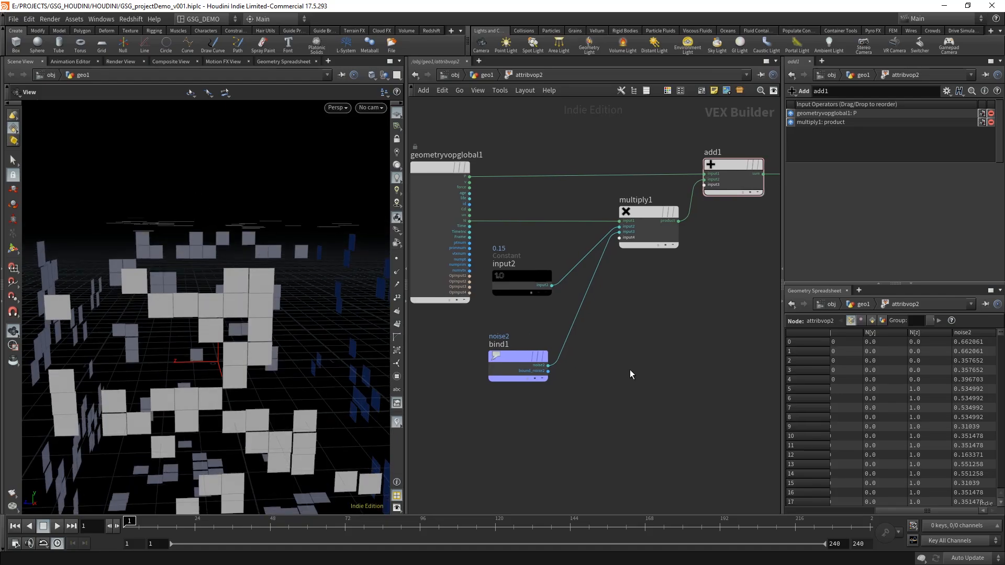
- Add a Fit Range node on the wire between the noise2 Bind and the Multiply node, and line it up beside the Bind
key(Tab)
text(fir)
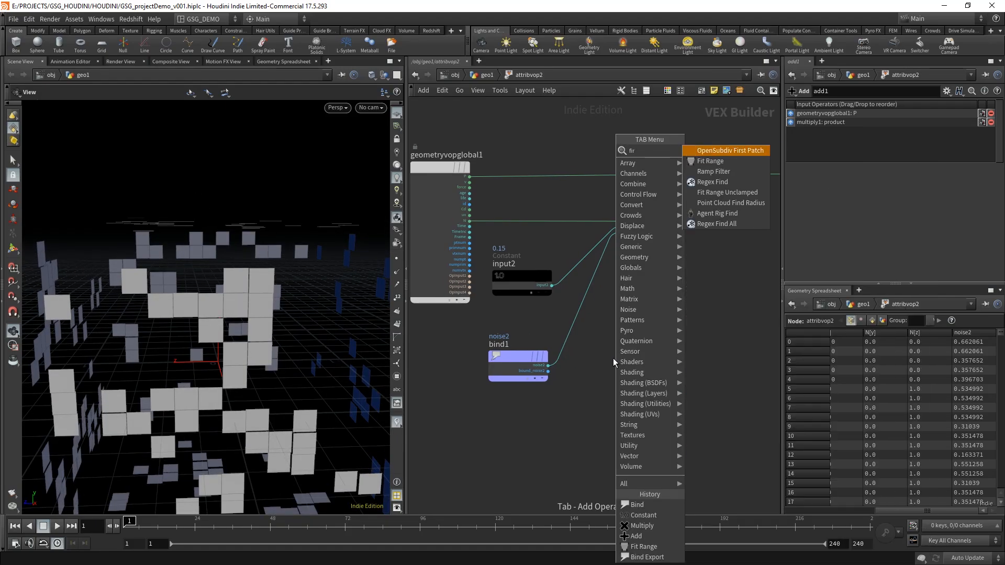
click(727, 161)
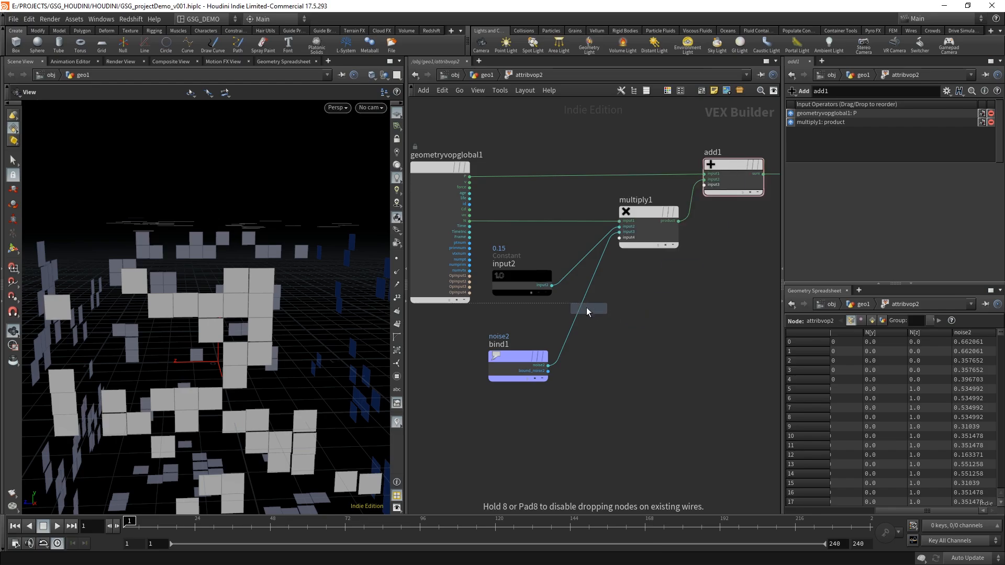
click(583, 308)
drag(607, 301, 606, 361)
drag(678, 437, 480, 350)
drag(593, 359, 554, 360)
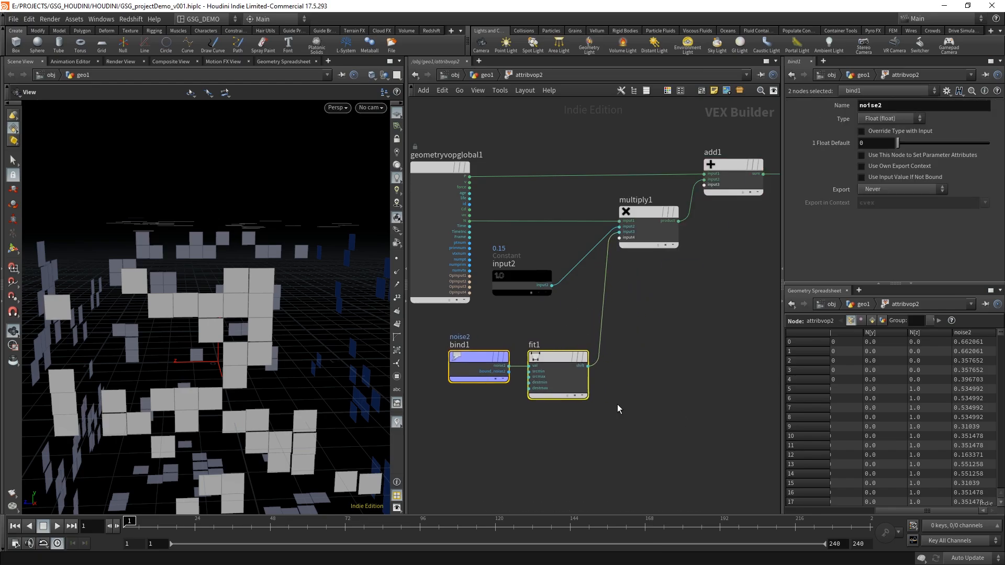
- Try a Destination Max of 2.6 and a Destination Min of -1.5 on the Fit Range node, examining the displacement from several angles
click(561, 359)
middle_drag(871, 164, 937, 147)
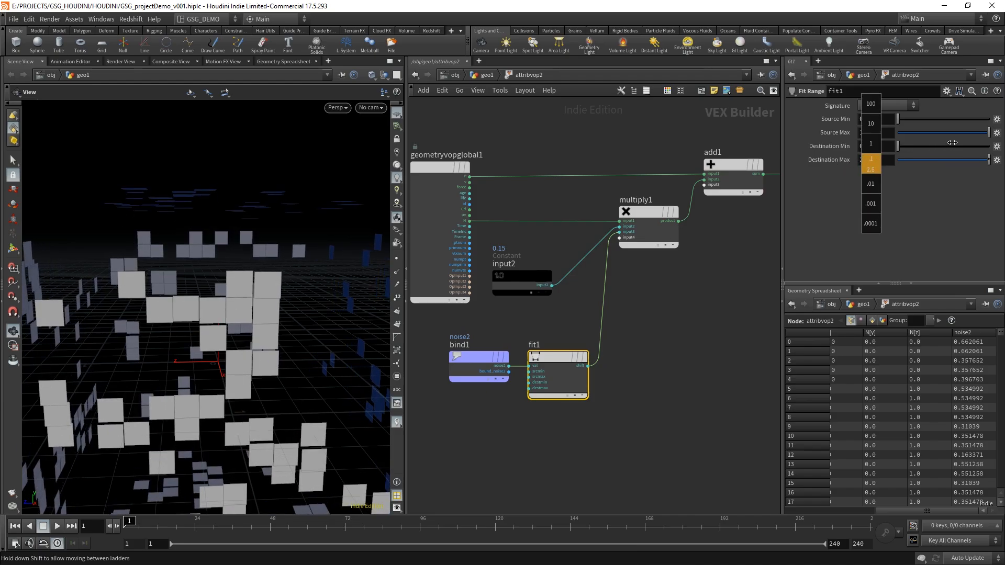
middle_drag(874, 147, 796, 156)
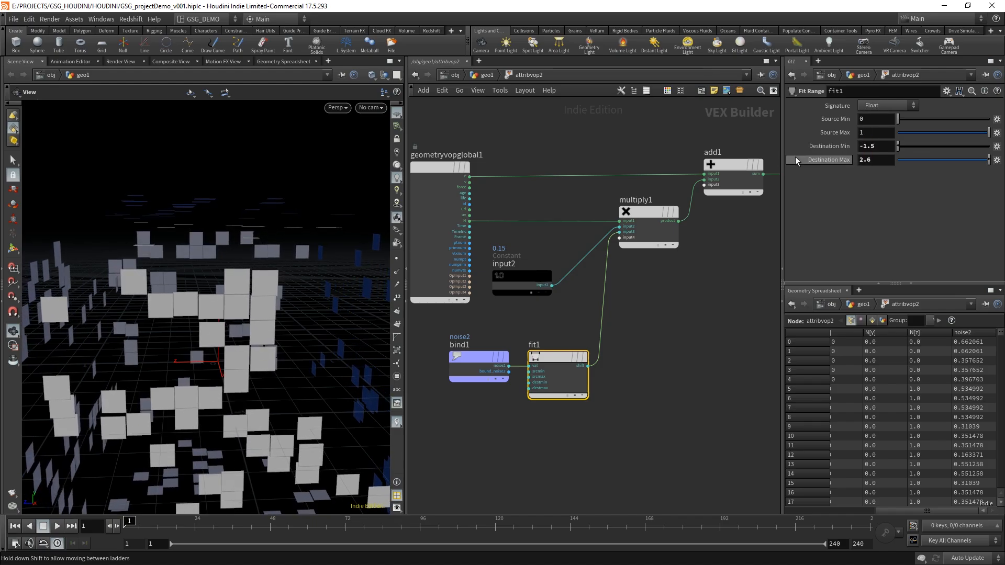
right_drag(218, 278, 141, 285)
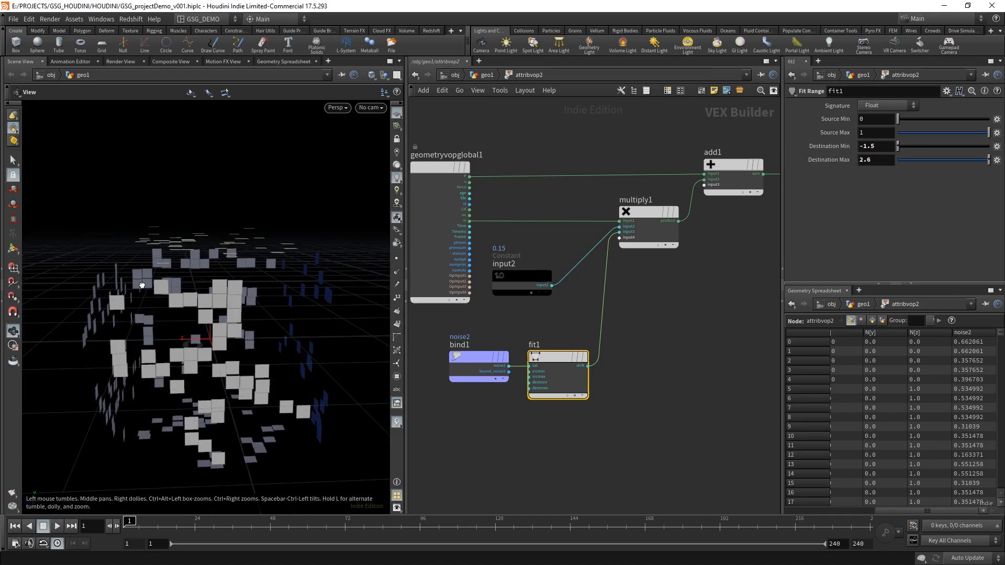
drag(141, 284, 209, 305)
right_drag(209, 304, 274, 256)
drag(274, 256, 176, 262)
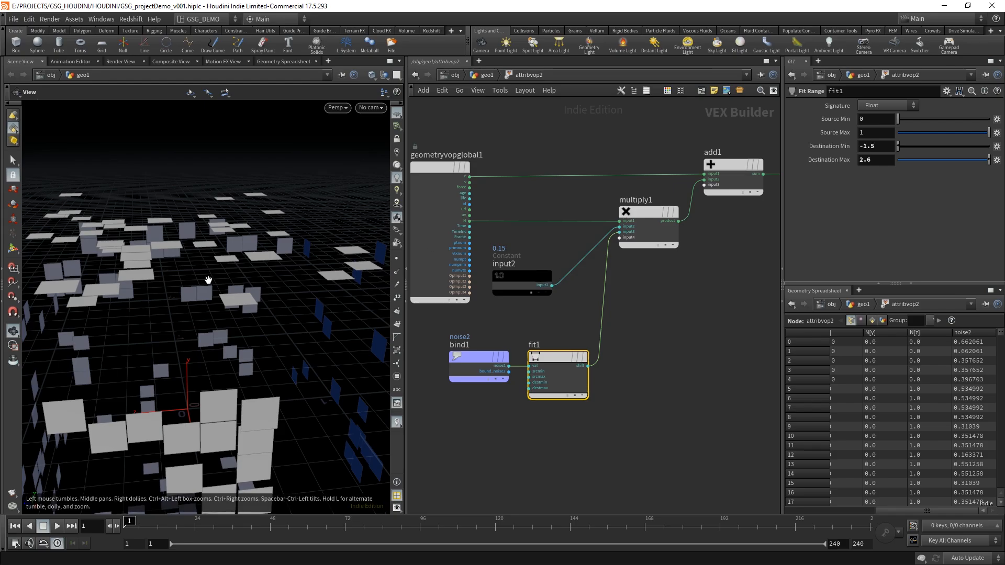
drag(208, 298, 208, 280)
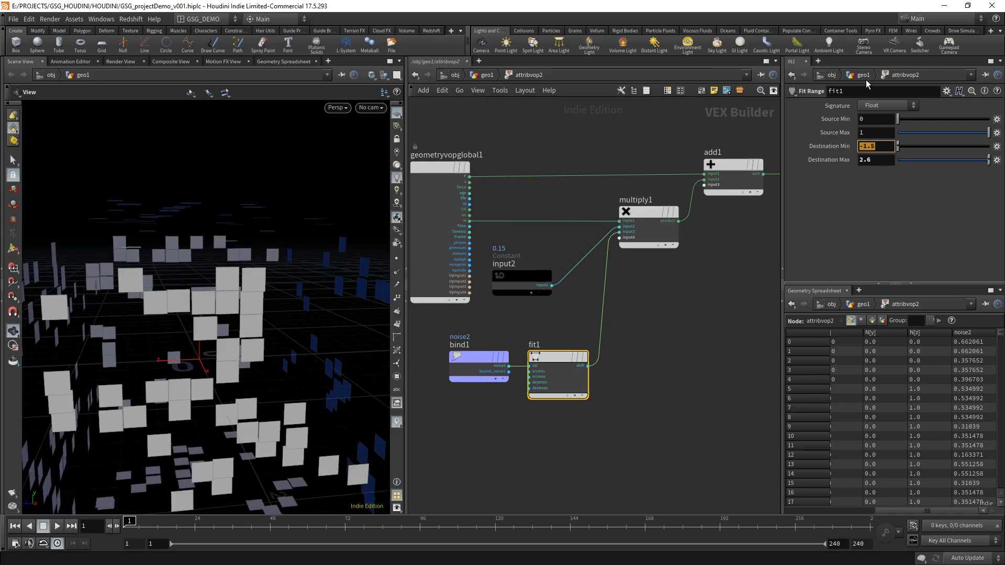
- Set the Fit Range node's Destination Min to 0, Destination Max to 4 and Source Min to 0.3, checking the displaced polygons
text(0)
key(Return)
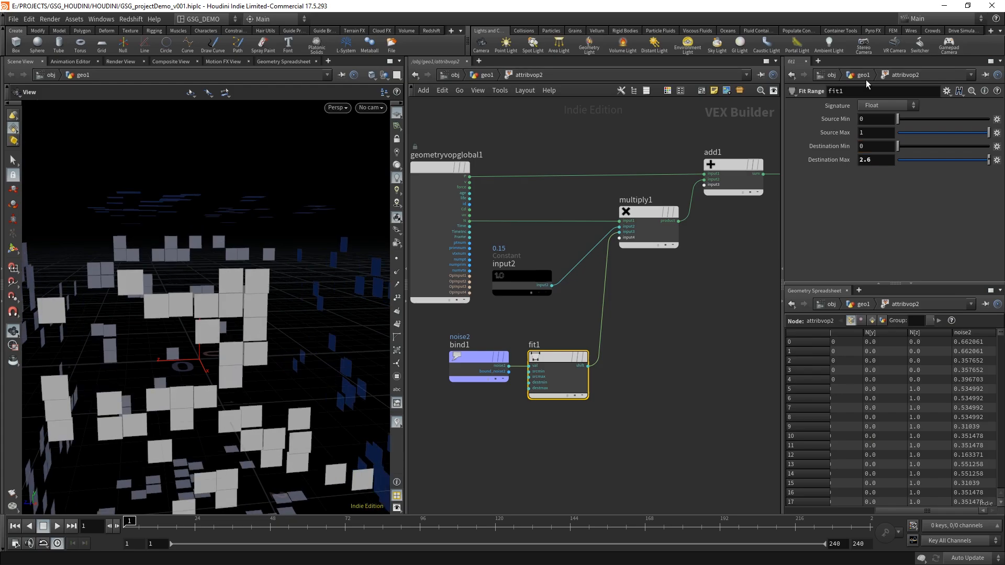
middle_drag(142, 288, 219, 263)
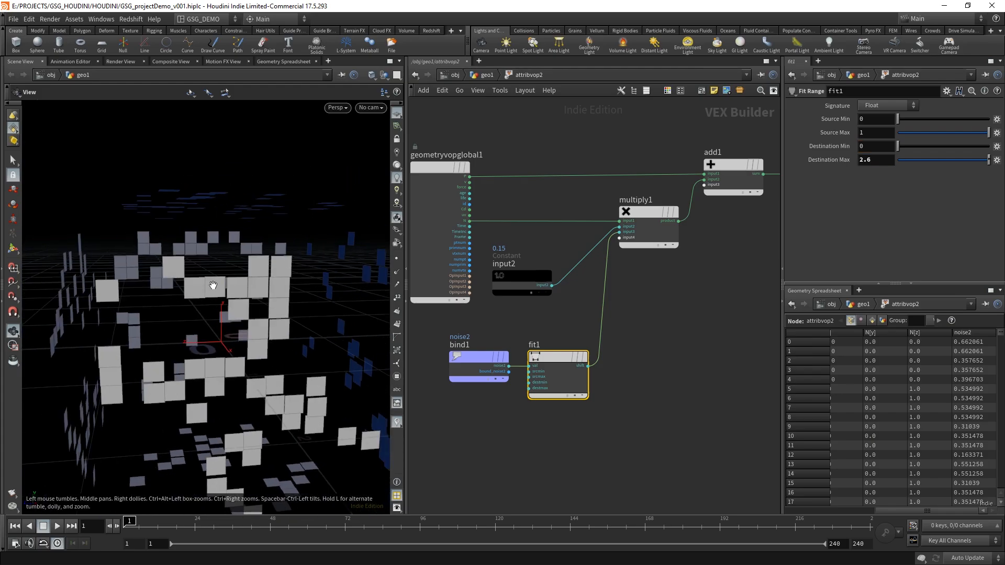
drag(208, 276, 161, 251)
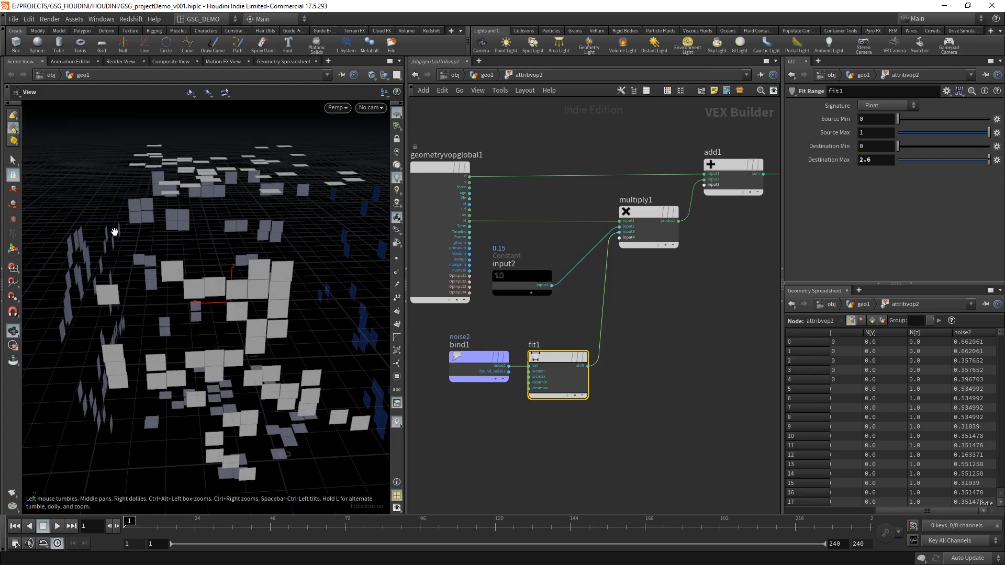
drag(287, 251, 234, 294)
middle_drag(877, 160, 899, 119)
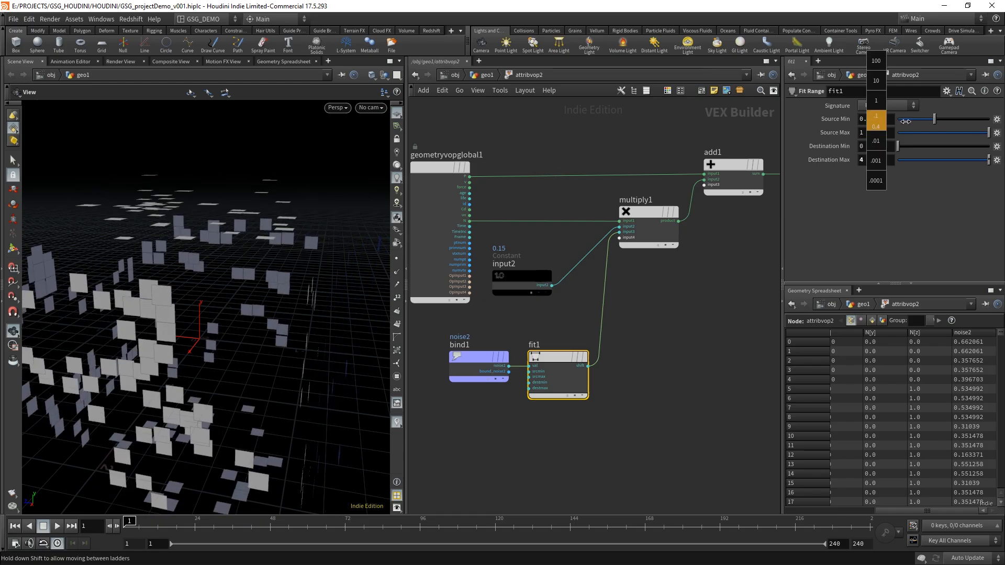
middle_drag(904, 123, 900, 123)
drag(134, 265, 108, 230)
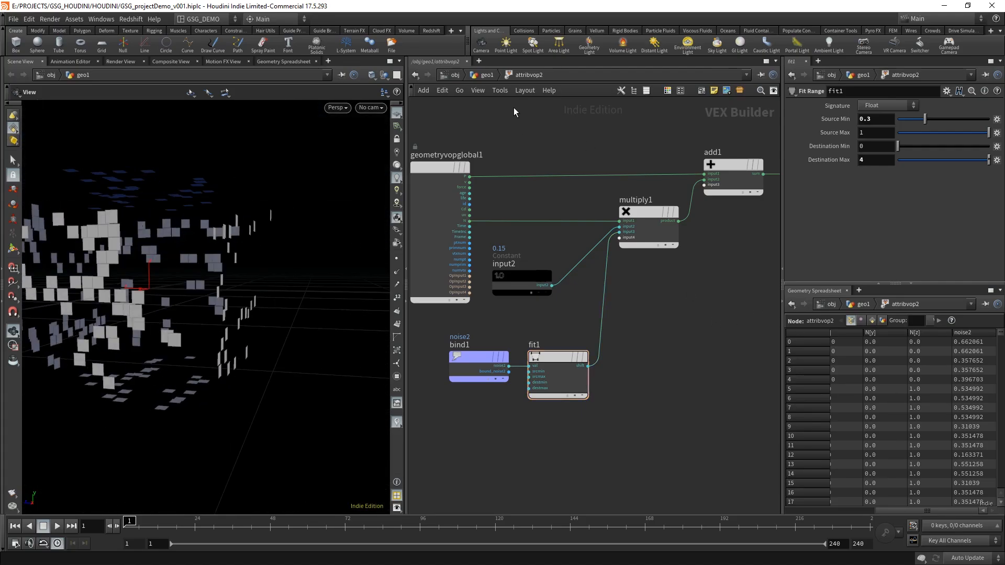
- Return to the geo1 network level at the branch containing attribvop2
click(487, 75)
scroll(665, 335, down, 5)
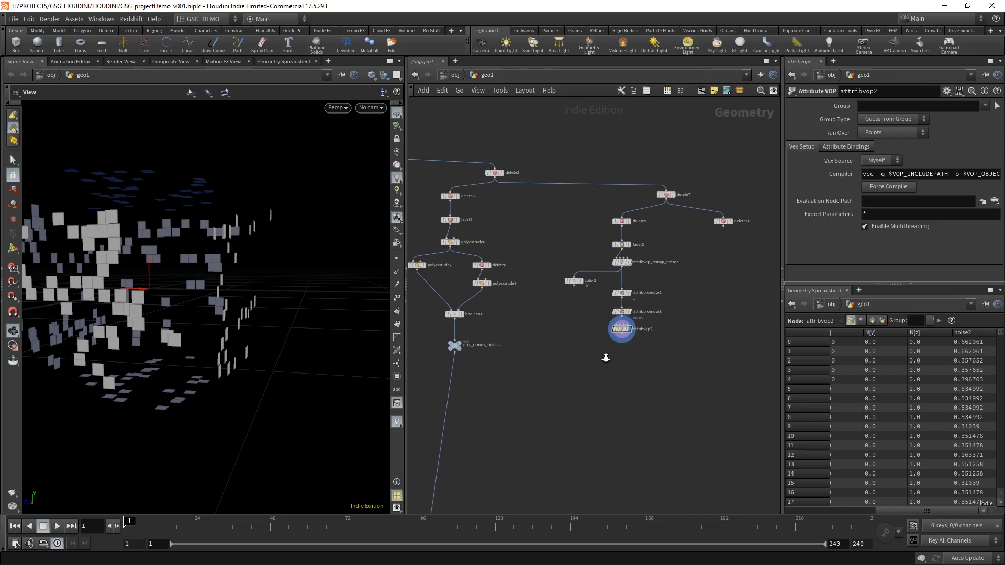
middle_drag(606, 358, 643, 255)
- Connect attribvop2's output to merge2 and display the merged geometry
click(659, 235)
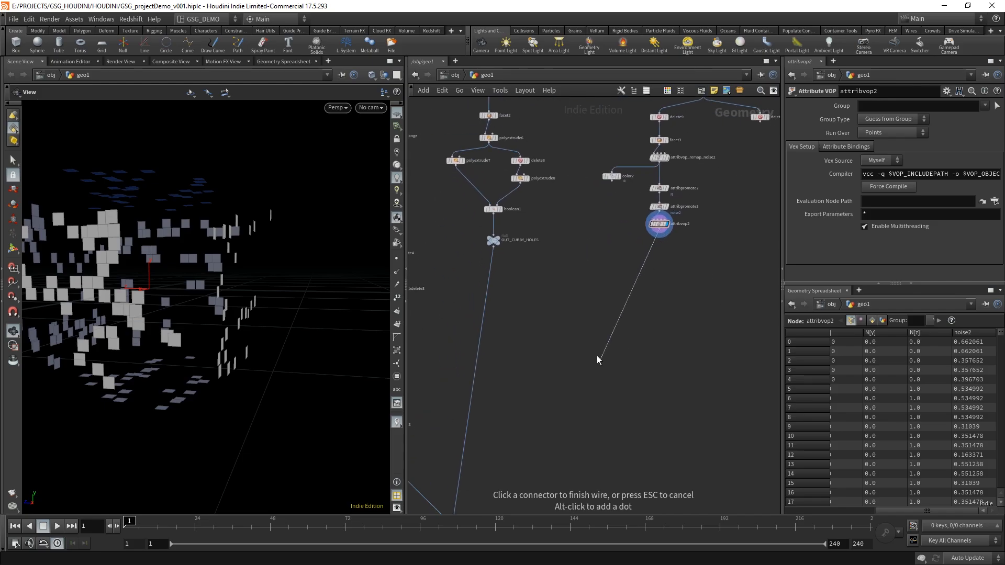
middle_drag(572, 387, 677, 199)
middle_drag(644, 249, 648, 242)
scroll(623, 301, up, 4)
middle_drag(632, 294, 660, 281)
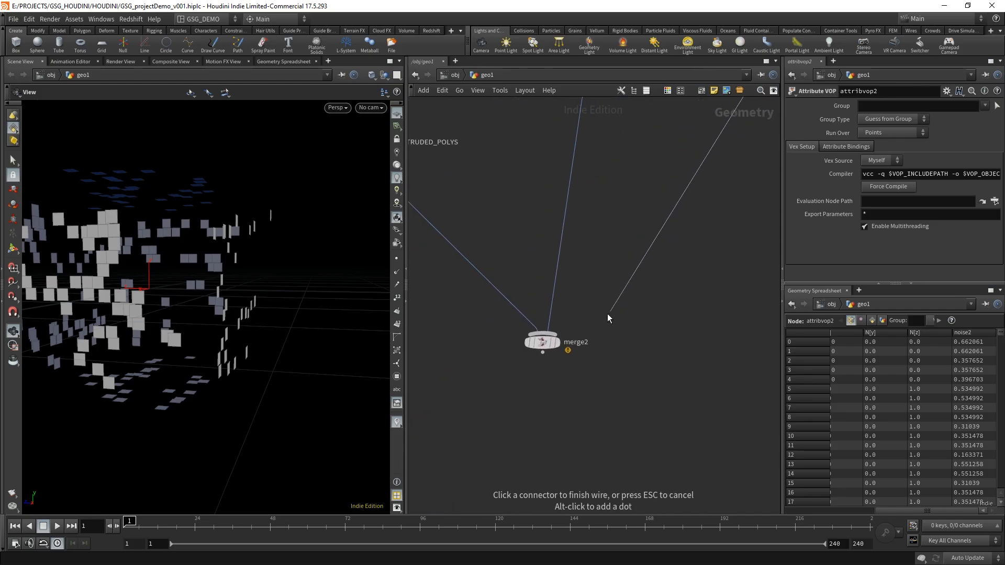
click(573, 328)
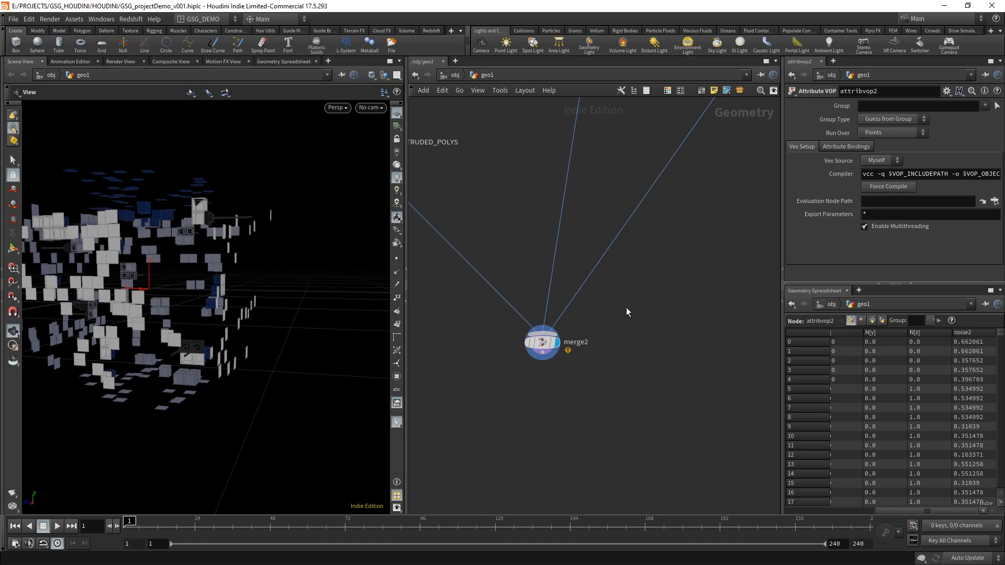
- Connect the delete10 node's output to merge2 and examine the combined cube
drag(335, 369, 341, 429)
middle_drag(681, 246, 386, 406)
middle_drag(549, 288, 496, 452)
scroll(609, 304, down, 4)
middle_drag(609, 305, 578, 362)
click(622, 222)
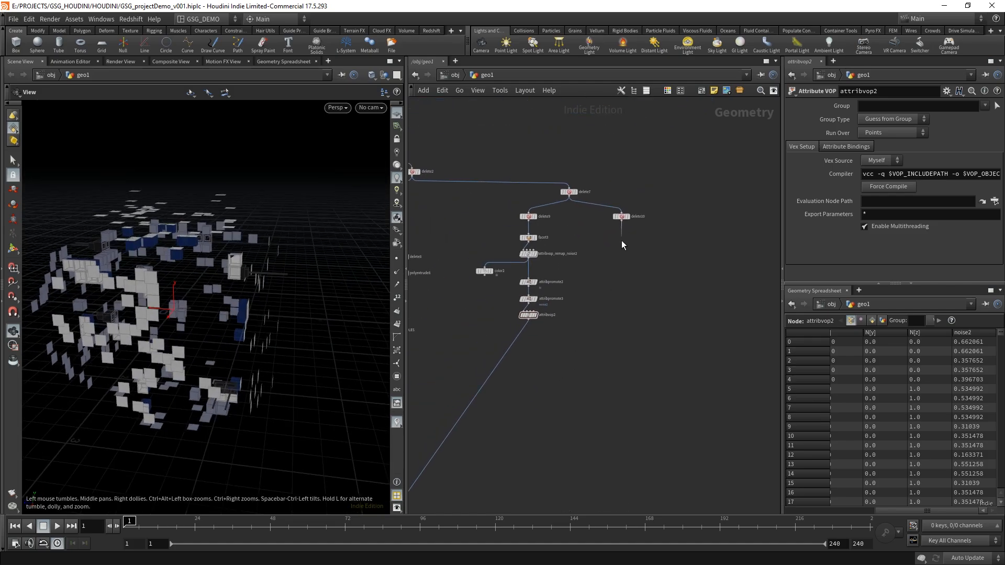
middle_drag(578, 403, 734, 198)
middle_drag(586, 352, 644, 292)
click(595, 284)
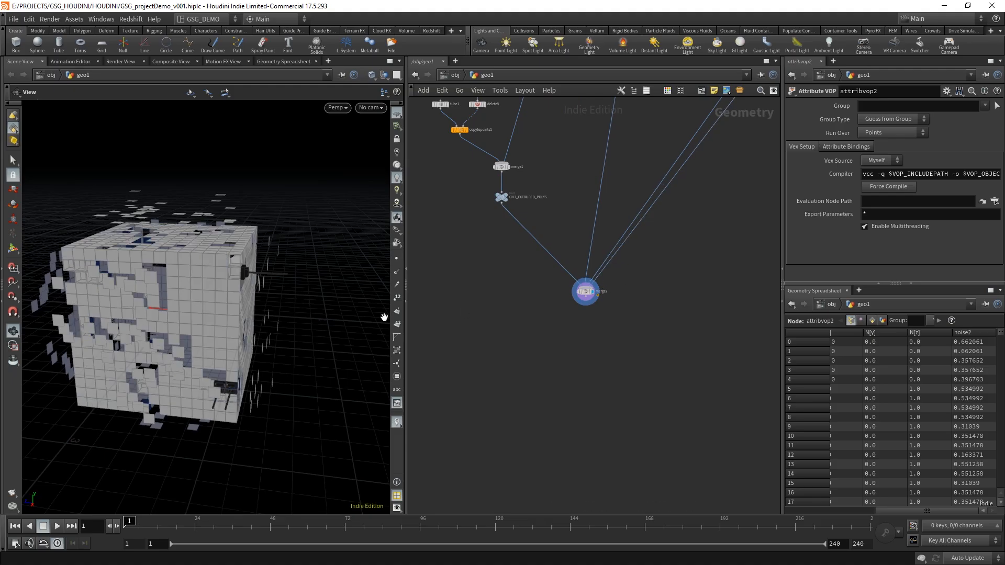
drag(384, 318, 285, 341)
- Cut the wires running from attribvop2 and delete10 into merge2
middle_drag(727, 175, 599, 389)
key(y)
drag(635, 351, 551, 291)
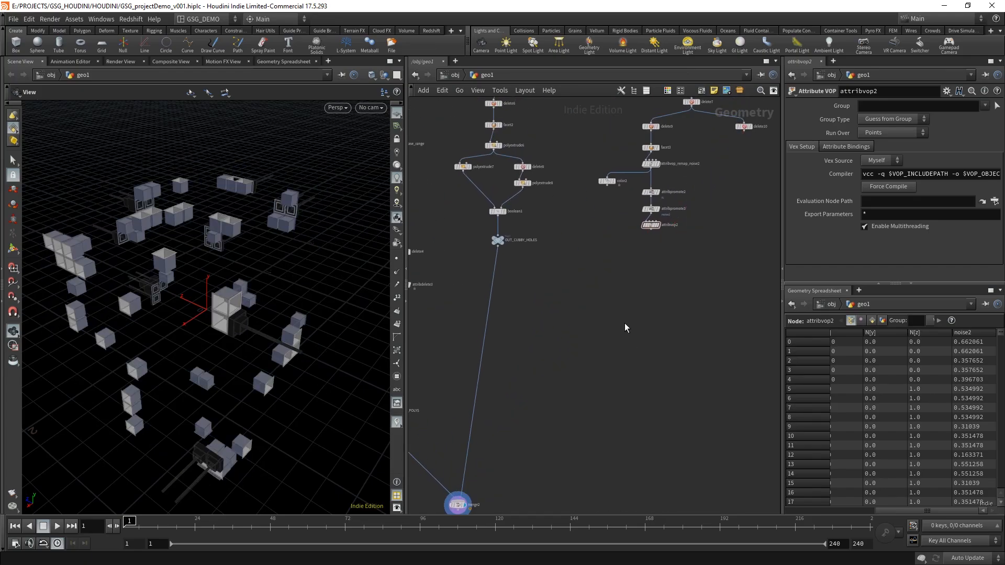
- Display attribvop2 and move it to the right, out of line with the attribpromote nodes
middle_drag(646, 306, 593, 375)
mouse_move(594, 375)
right_down()
mouse_move(589, 366)
mouse_move(635, 312)
mouse_move(644, 270)
right_up()
middle_drag(644, 270, 606, 356)
click(619, 267)
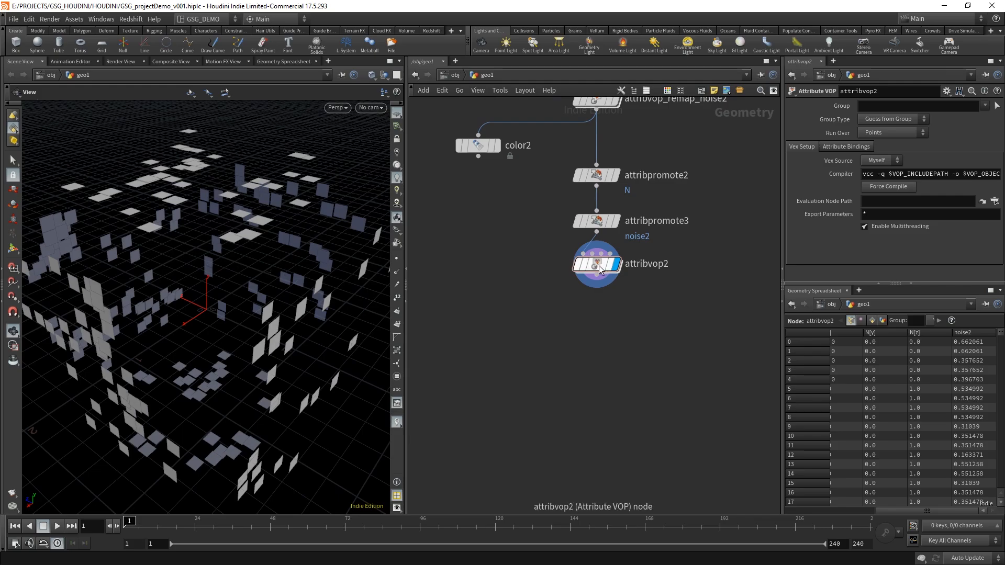
drag(612, 269, 696, 268)
middle_drag(618, 322, 597, 325)
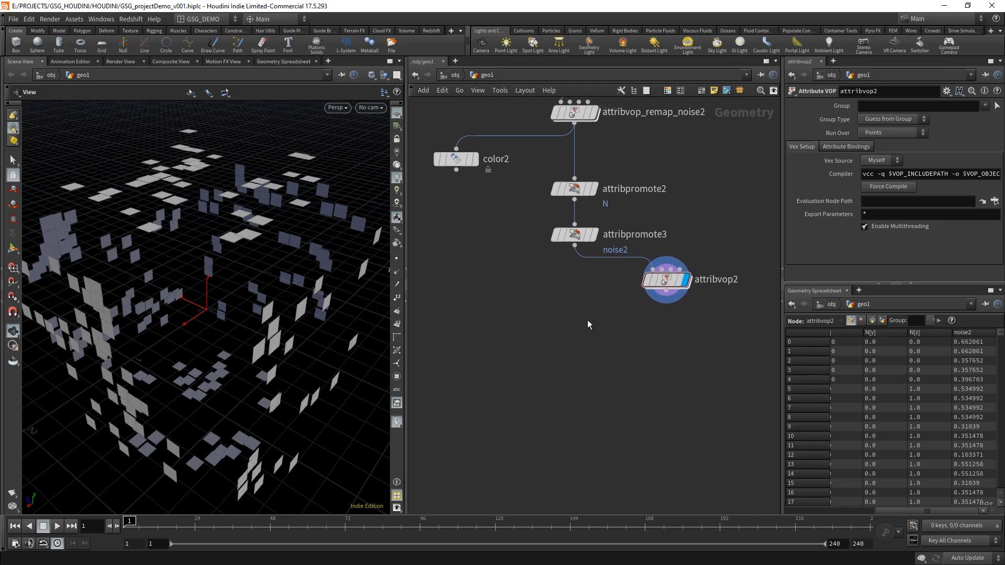
- Add an Attribute Wrangle node to the left of attribvop2 and move attribpromote3 directly above attribvop2
key(Tab)
text(atw)
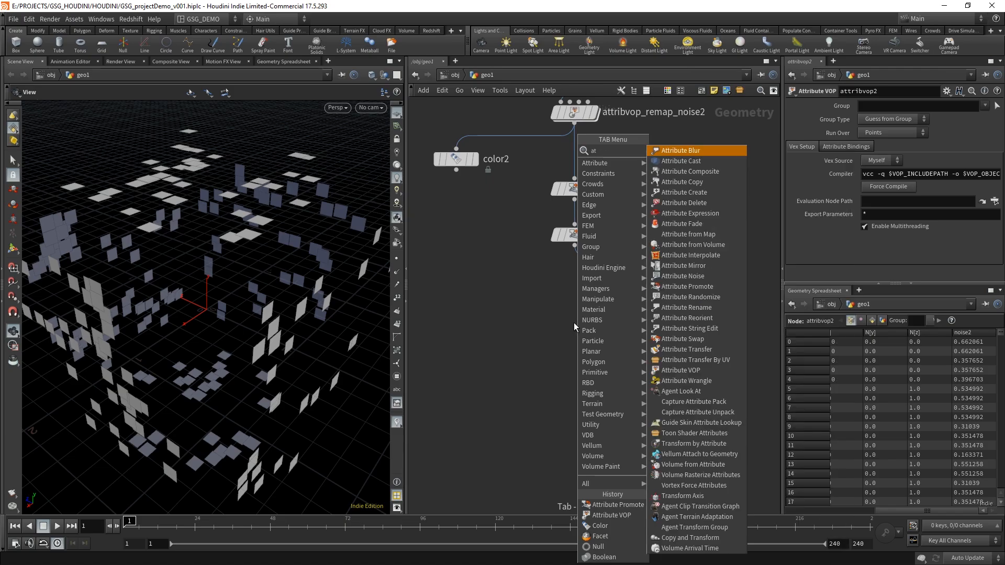
click(685, 149)
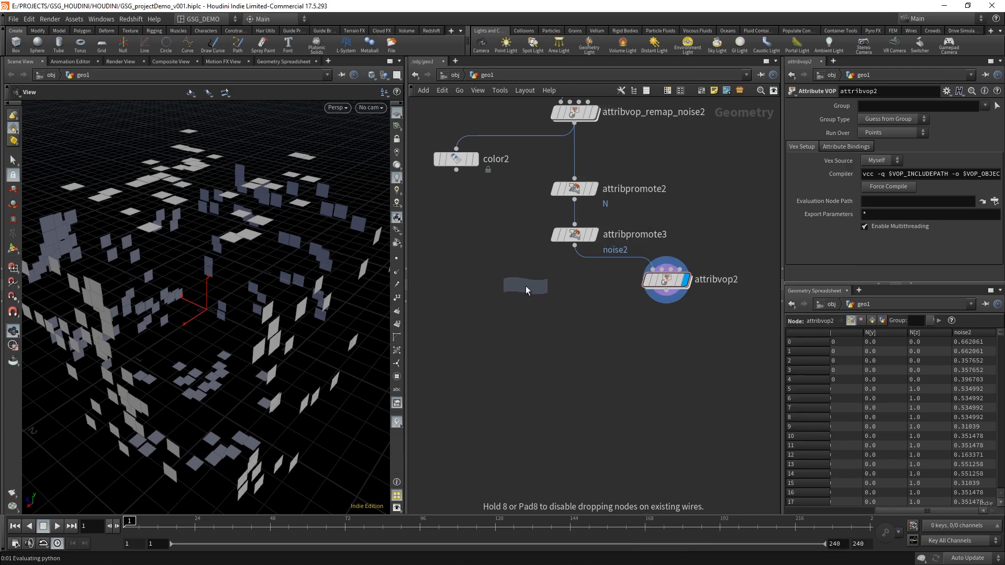
click(515, 283)
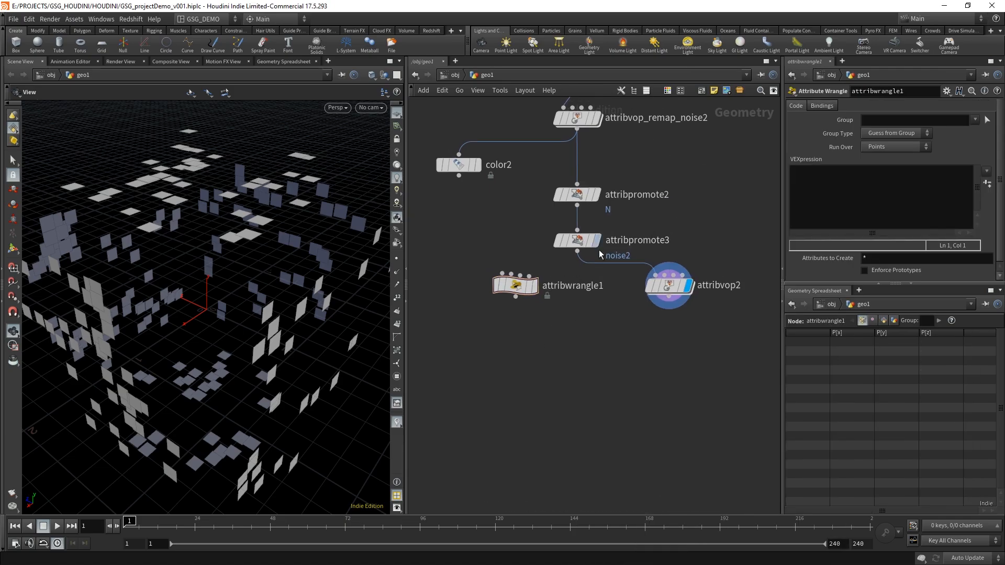
drag(580, 241, 673, 246)
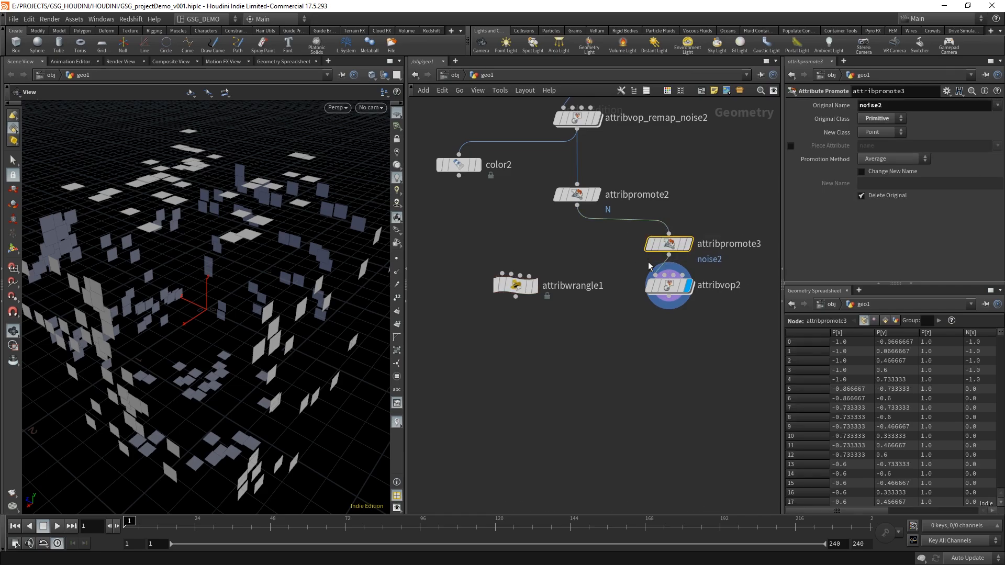
- Connect attribpromote2's output to the Attribute Wrangle's first input and display the wrangle's geometry
drag(515, 284, 508, 286)
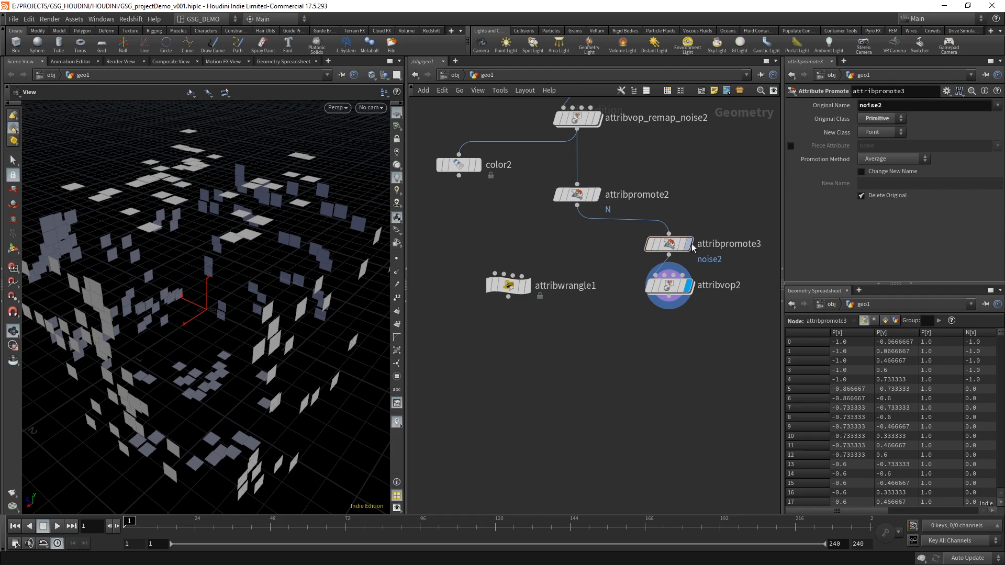
click(670, 244)
drag(497, 273, 577, 205)
click(527, 286)
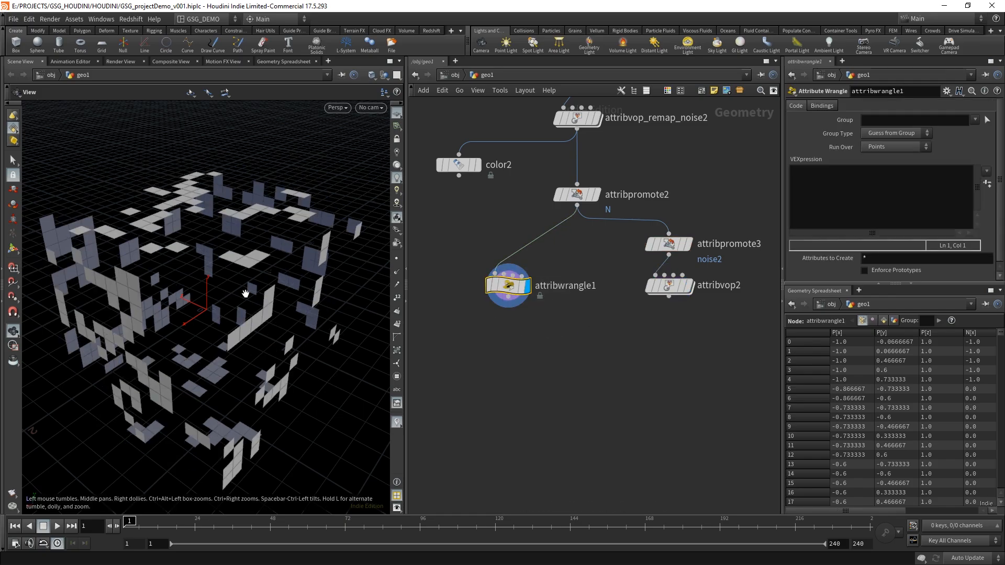
mouse_move(245, 294)
mouse_down()
mouse_move(249, 311)
mouse_move(260, 280)
mouse_move(246, 297)
mouse_move(256, 291)
mouse_up()
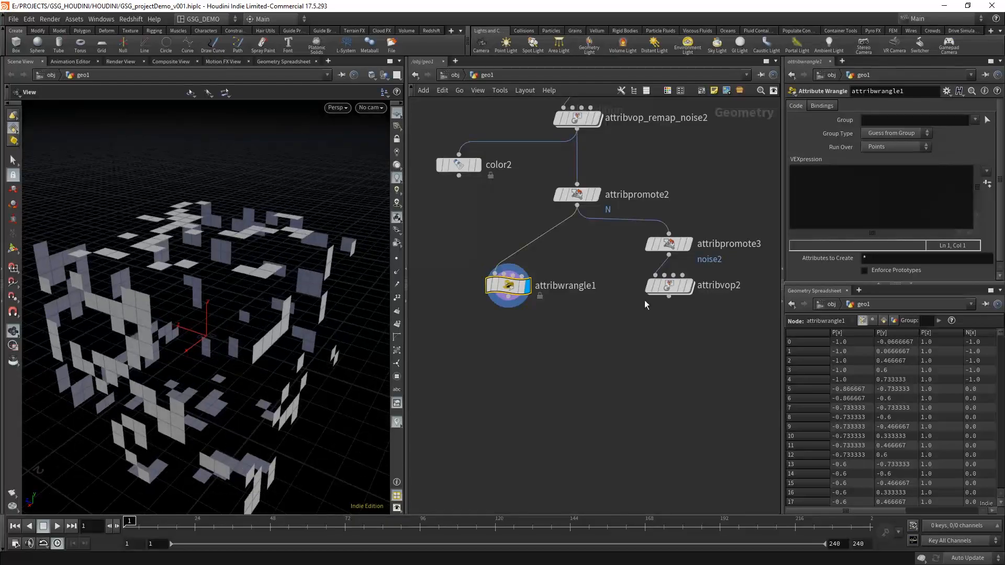
- Enter attribvop2 and review how the constant, Bind, Fit Range, Multiply and Add nodes feed the geometry output's position
click(652, 283)
double_click(672, 287)
click(686, 357)
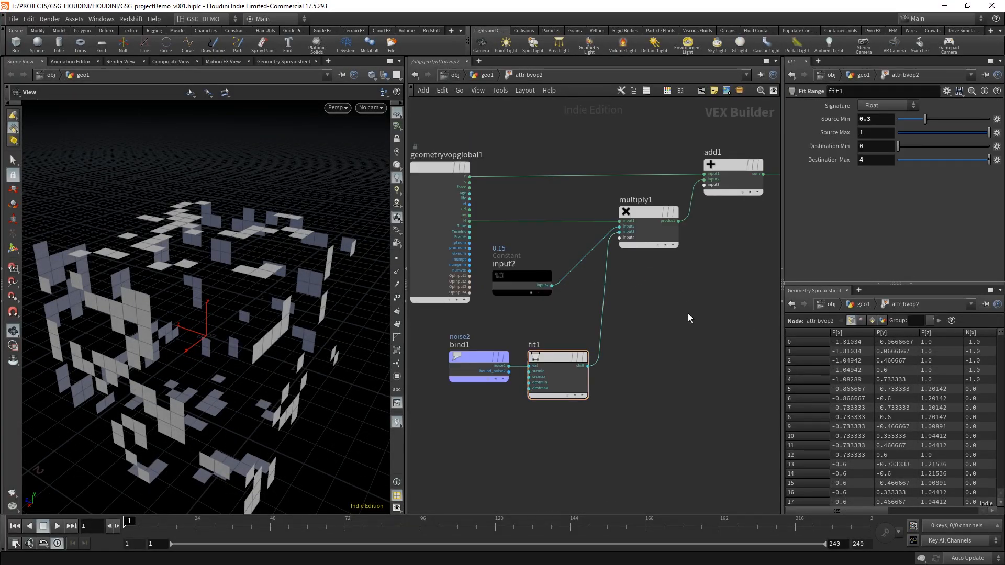
middle_drag(688, 313, 663, 347)
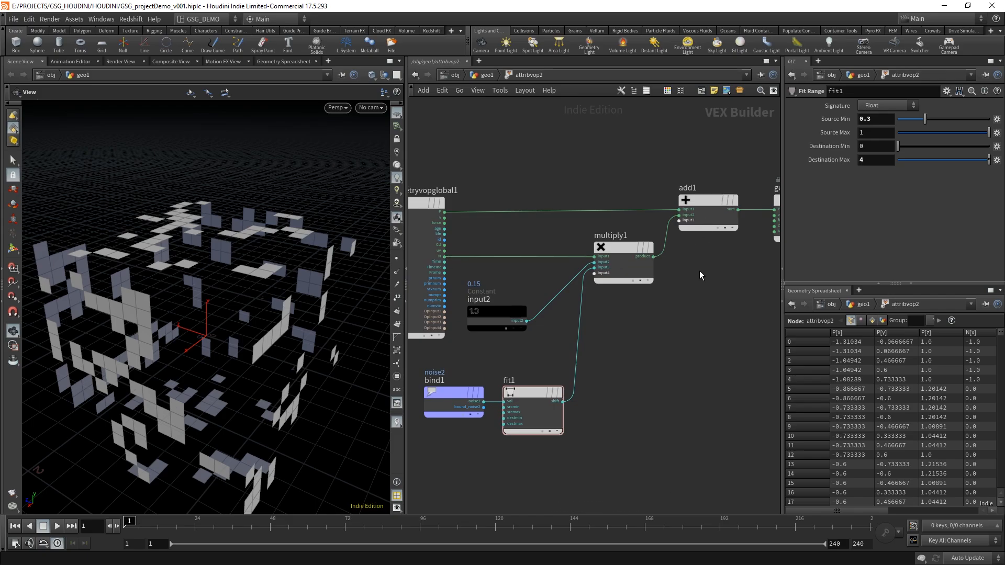
middle_drag(758, 229, 707, 232)
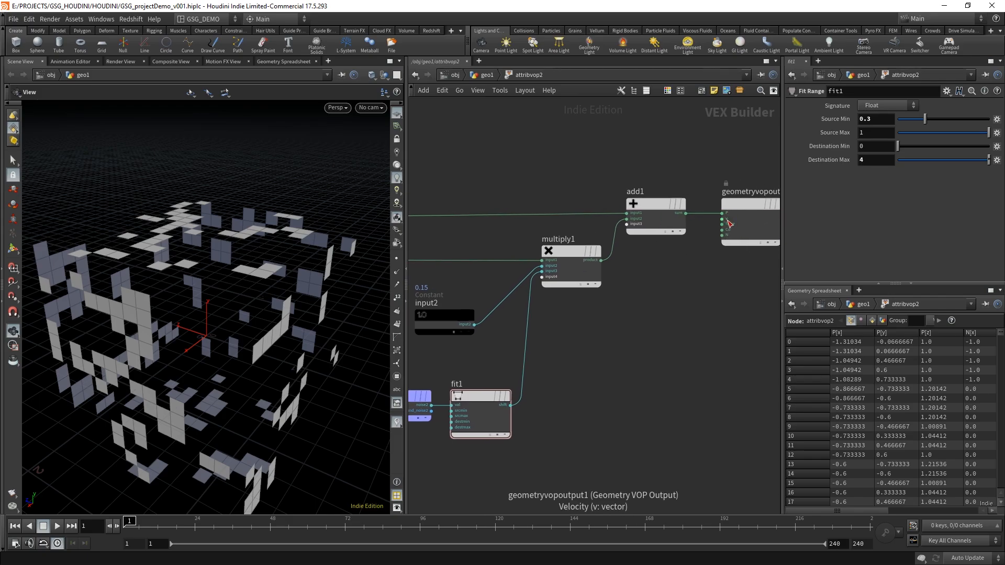
middle_drag(628, 314, 689, 302)
drag(563, 330, 475, 284)
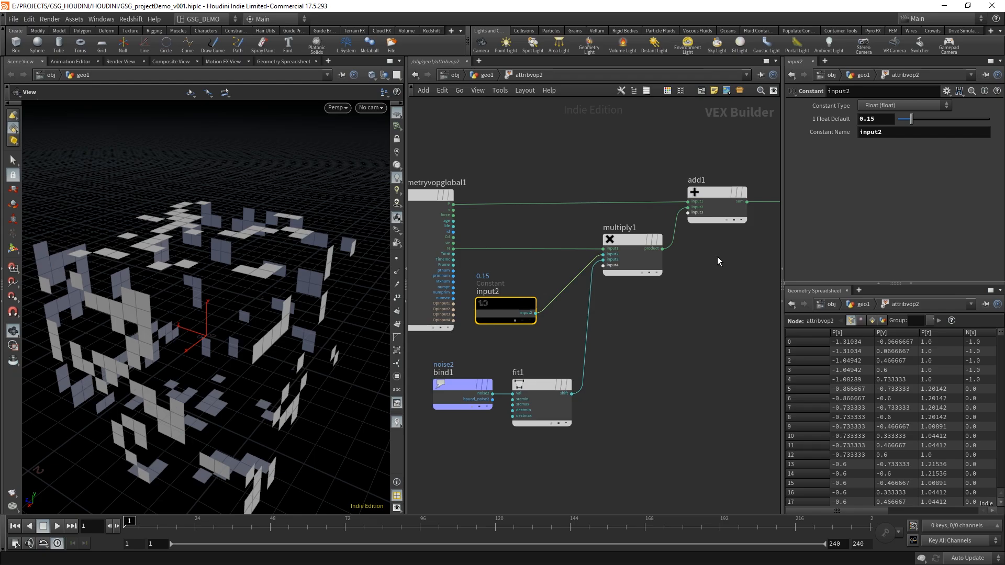
middle_drag(639, 372, 655, 338)
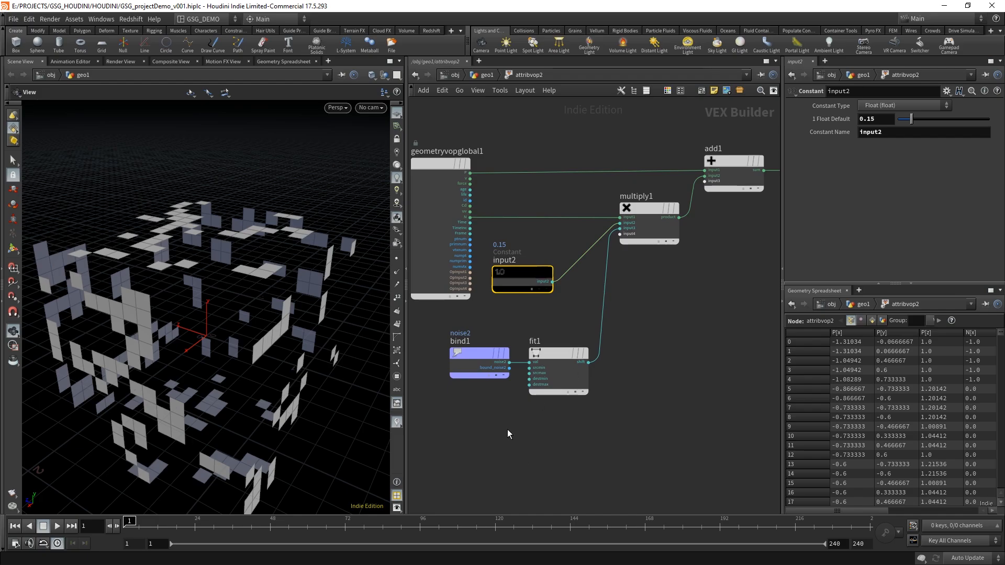
click(487, 369)
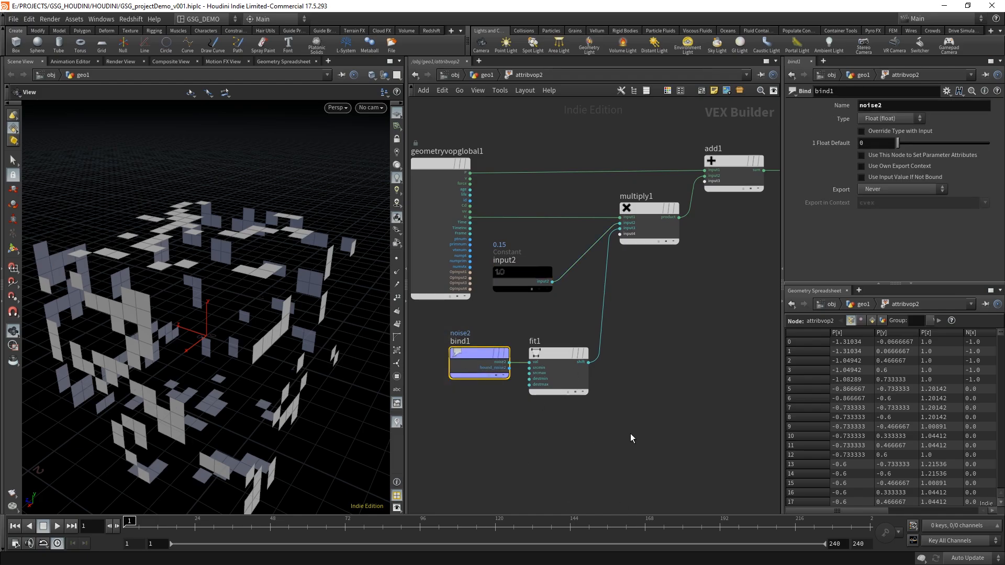
- Review the Fit Range node's source and destination values and the Multiply node's inputs in attribvop2, and return to the geo1 network
click(557, 366)
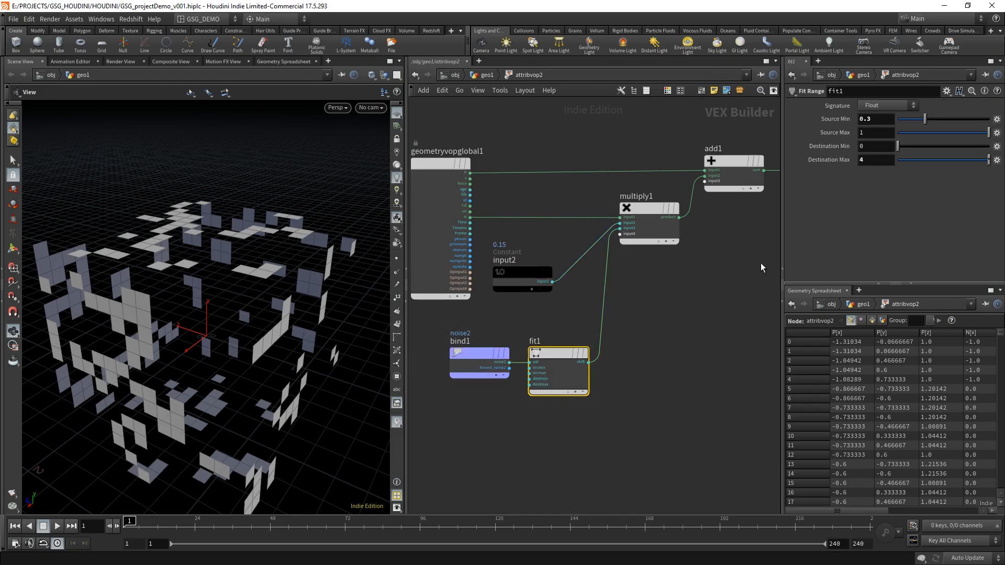
click(655, 239)
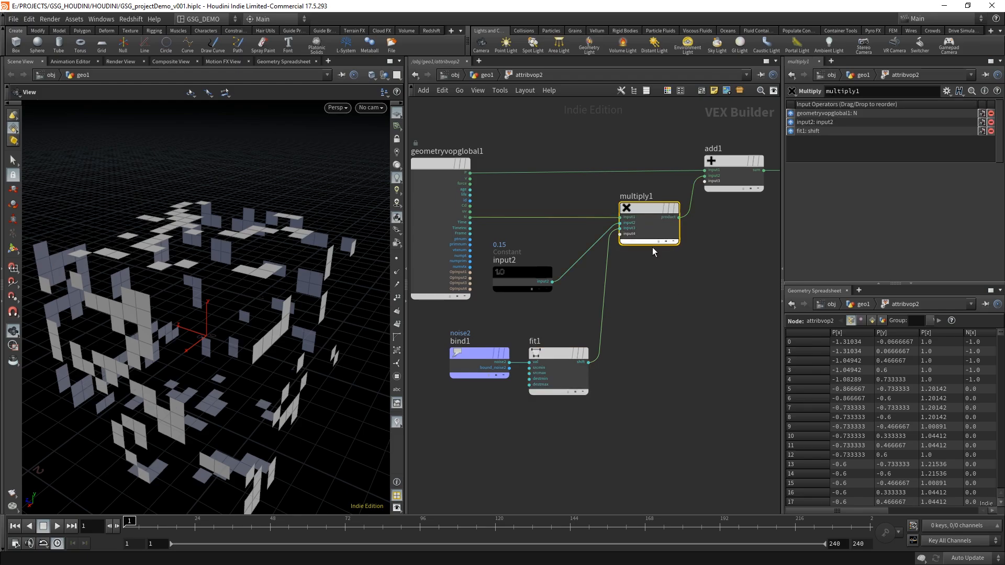
click(700, 306)
middle_drag(685, 298, 620, 335)
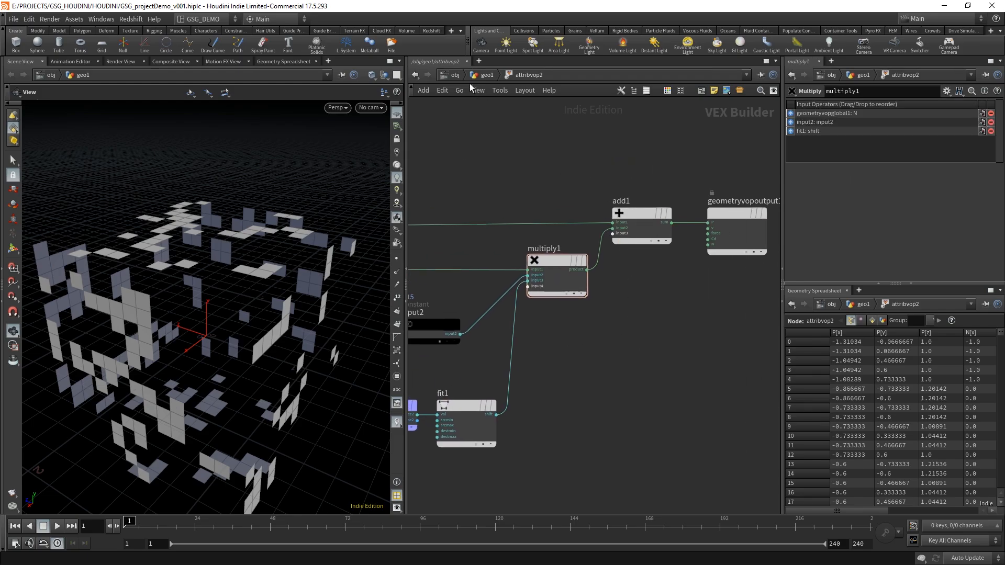
click(487, 75)
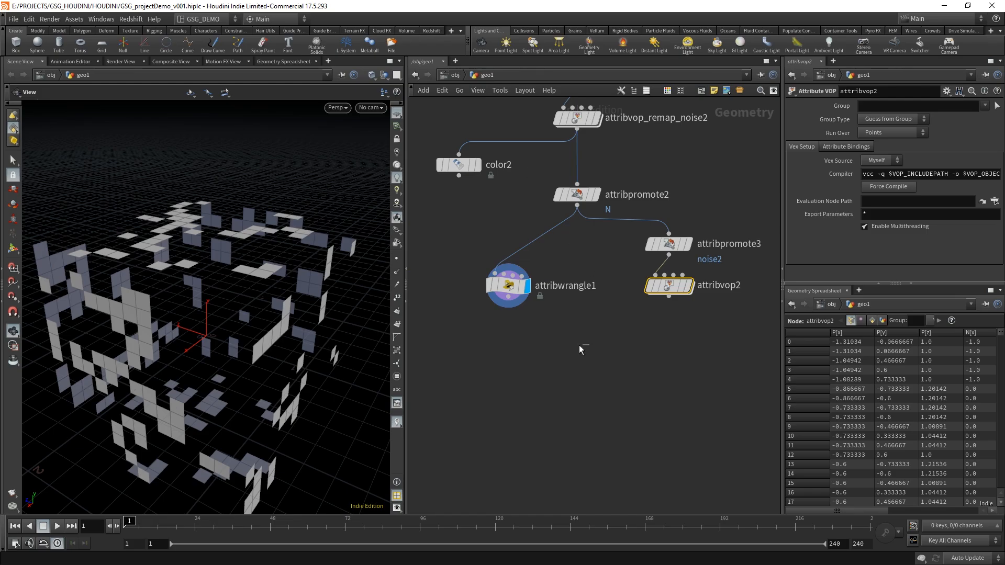
- Widen the parameter area for attribwrangle1 and enter the VEXpression "@P = @N + @P;" to offset points along their normals
click(519, 290)
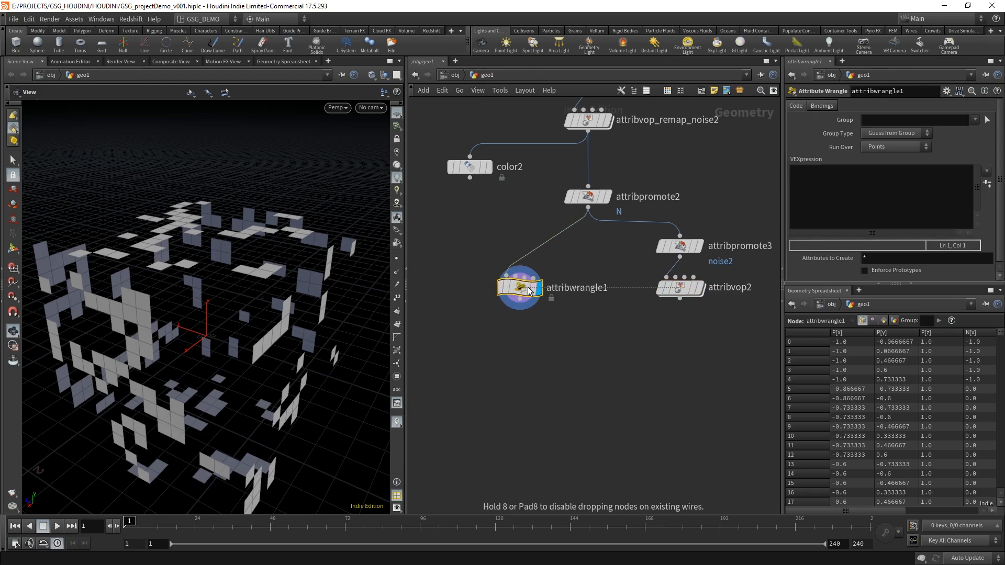
drag(529, 291, 523, 291)
drag(783, 138, 696, 138)
click(890, 199)
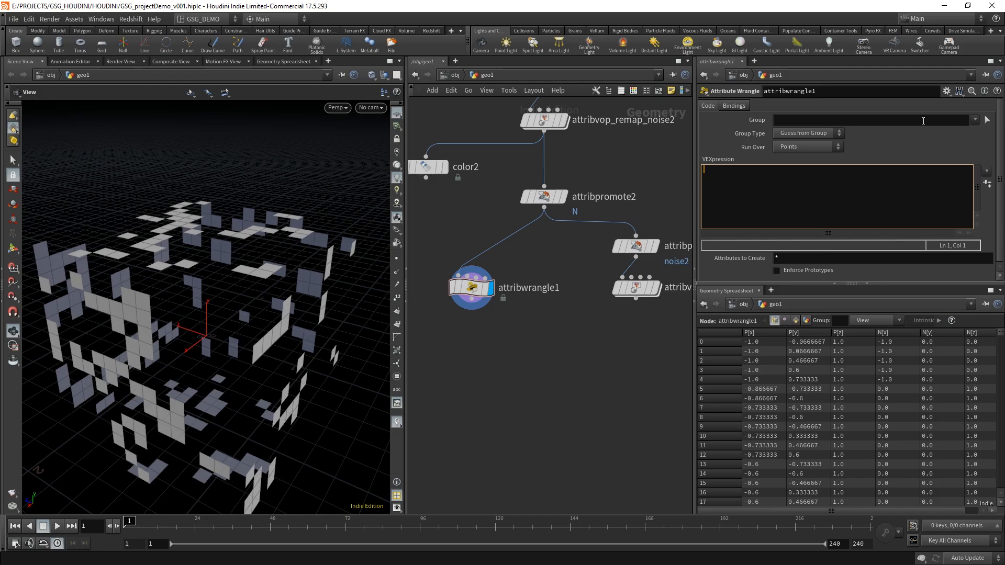
text(@P =)
text(@N + @P;)
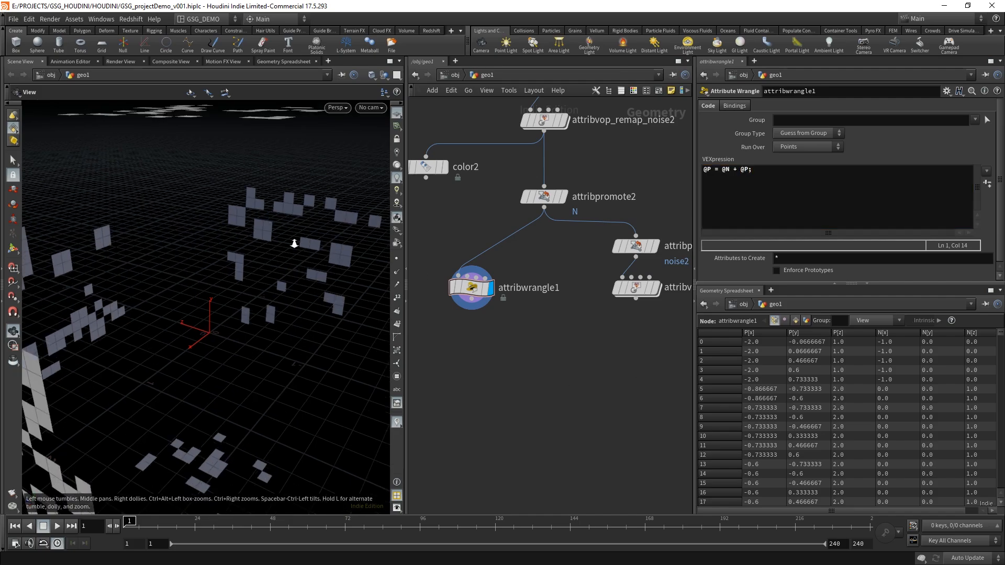
drag(294, 244, 226, 278)
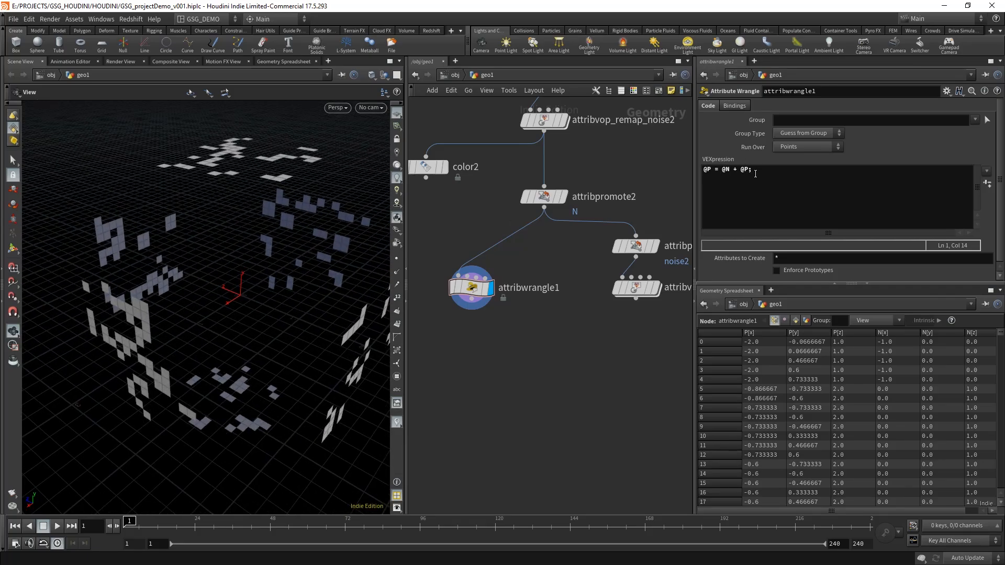
- Shorten the wrangle's VEXpression to the compound assignment "@P += @N;"
click(711, 170)
key(shift+Home)
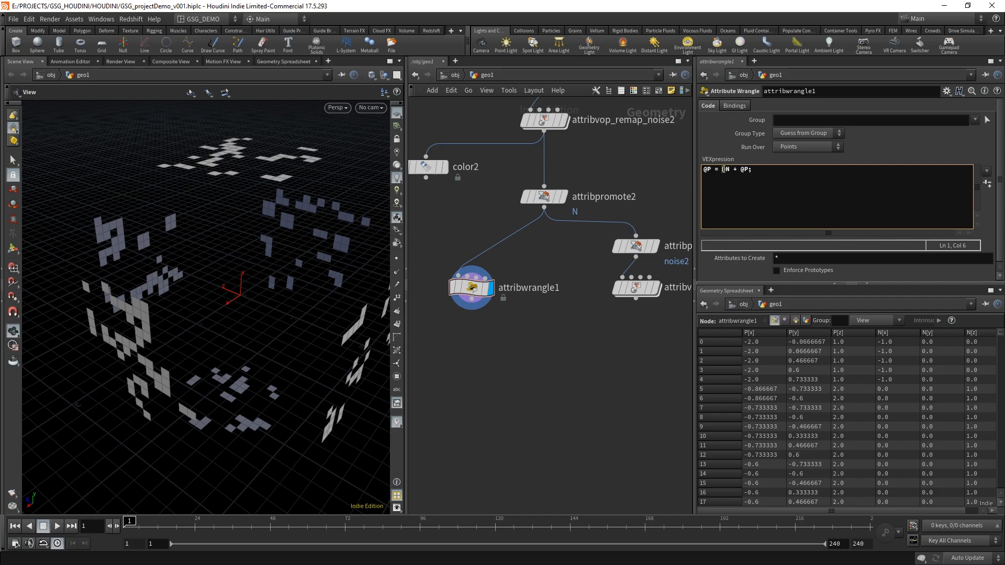
double_click(745, 170)
drag(714, 170, 694, 175)
click(754, 173)
drag(764, 171, 716, 173)
text(+= @N;)
click(564, 392)
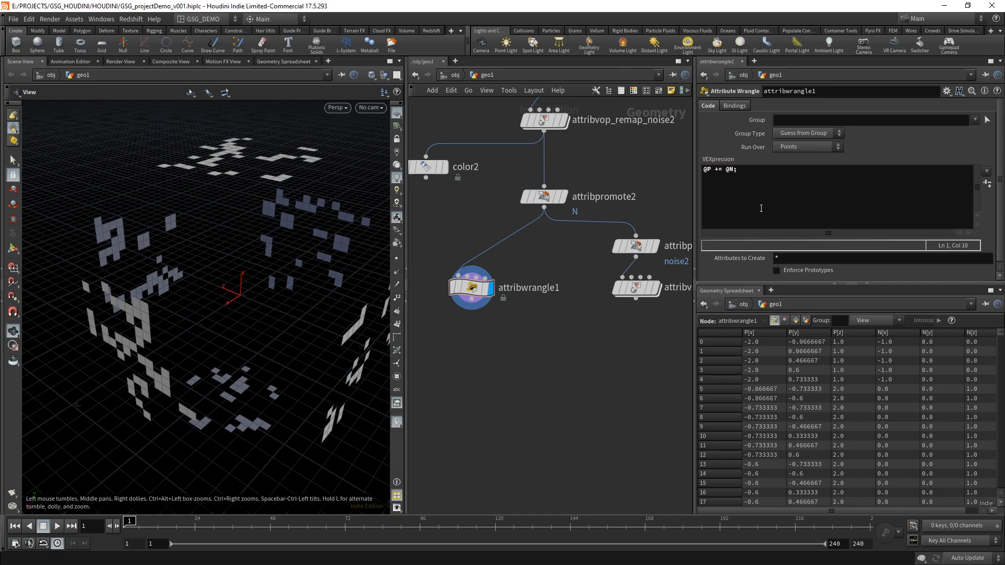
- Enlarge the wrangle's parameter area and scale the normal offset by .15, making the VEXpression "@P += @N * .15;"
click(775, 175)
key(BackSpace)
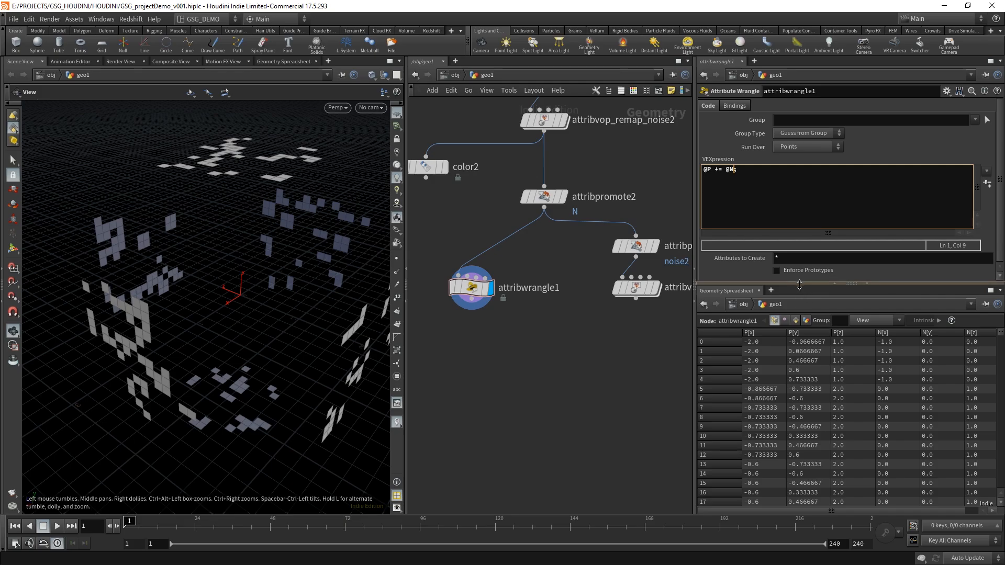
drag(799, 285, 799, 339)
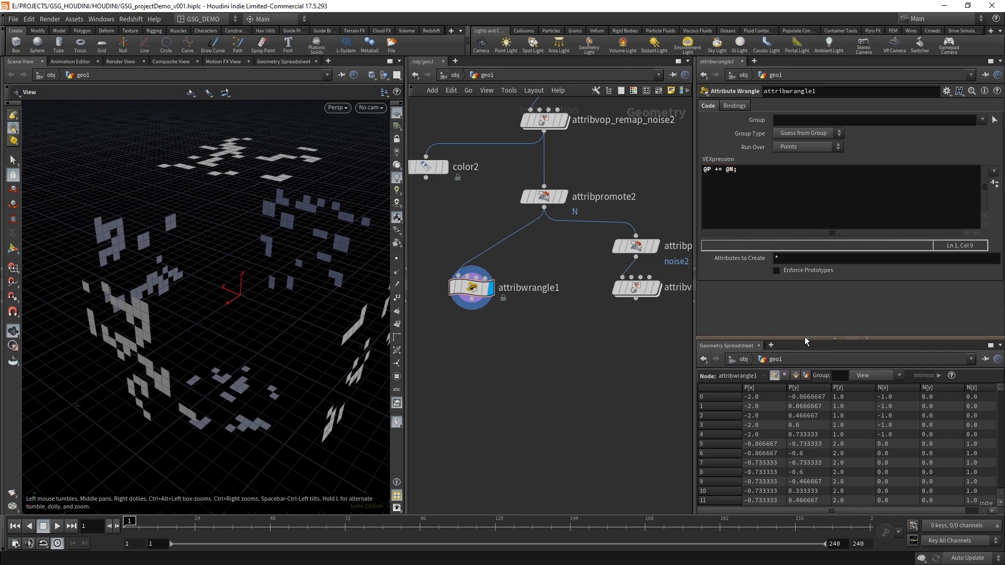
click(734, 169)
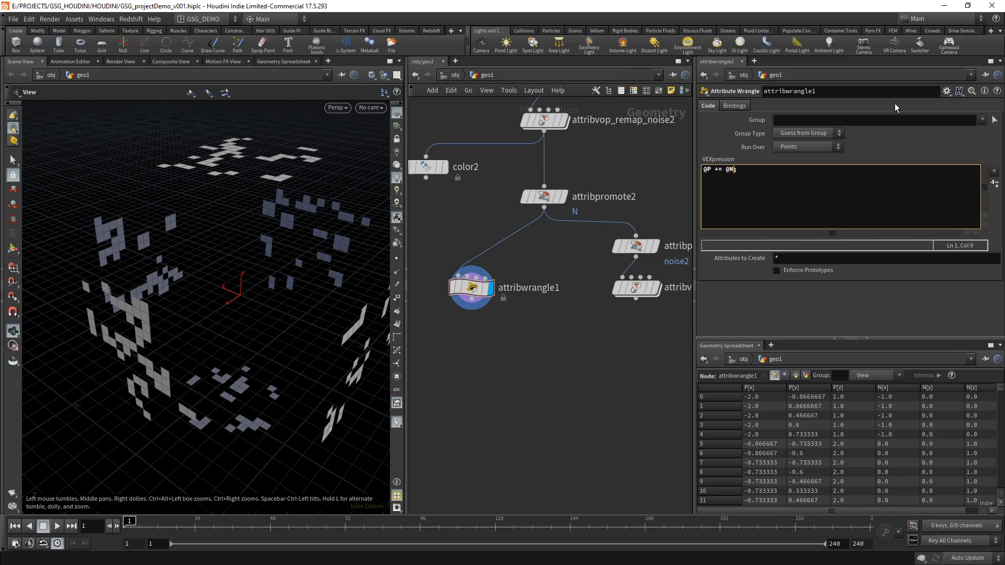
text(* .15)
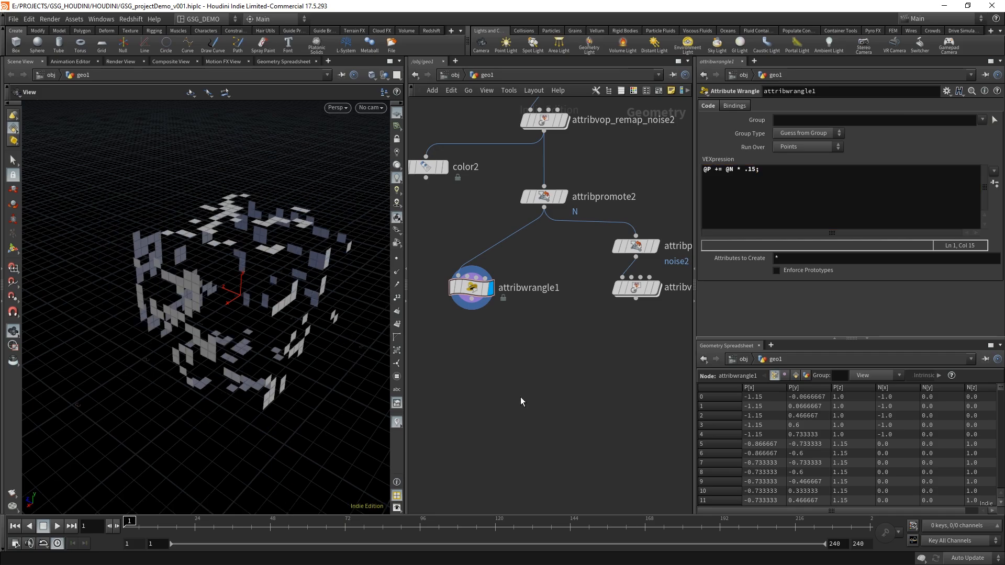
drag(259, 301, 227, 316)
right_drag(228, 316, 293, 278)
drag(294, 278, 279, 303)
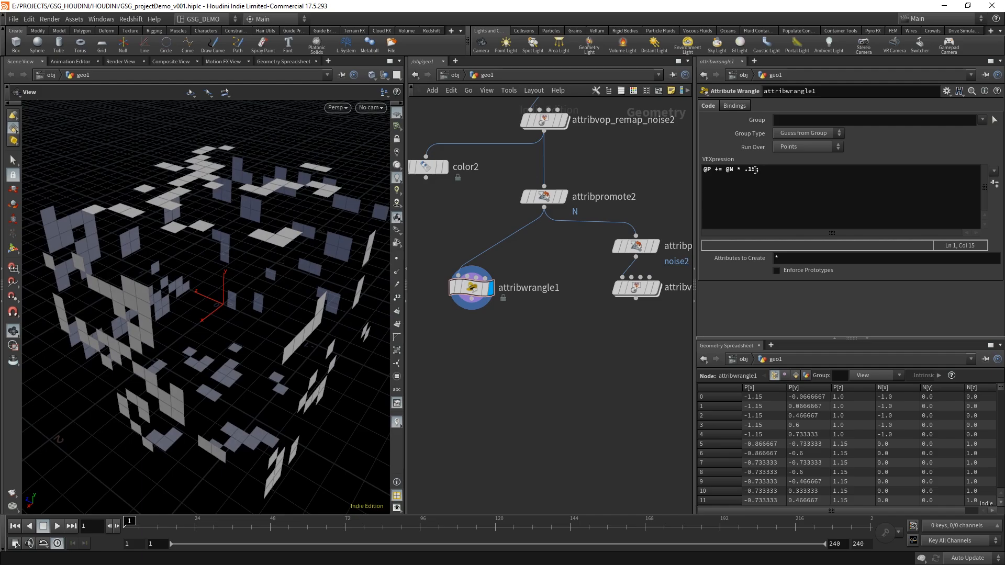
- Replace the .15 multiplier in the wrangle's VEXpression with the channel reference chf("scale")
click(755, 169)
drag(758, 169, 746, 172)
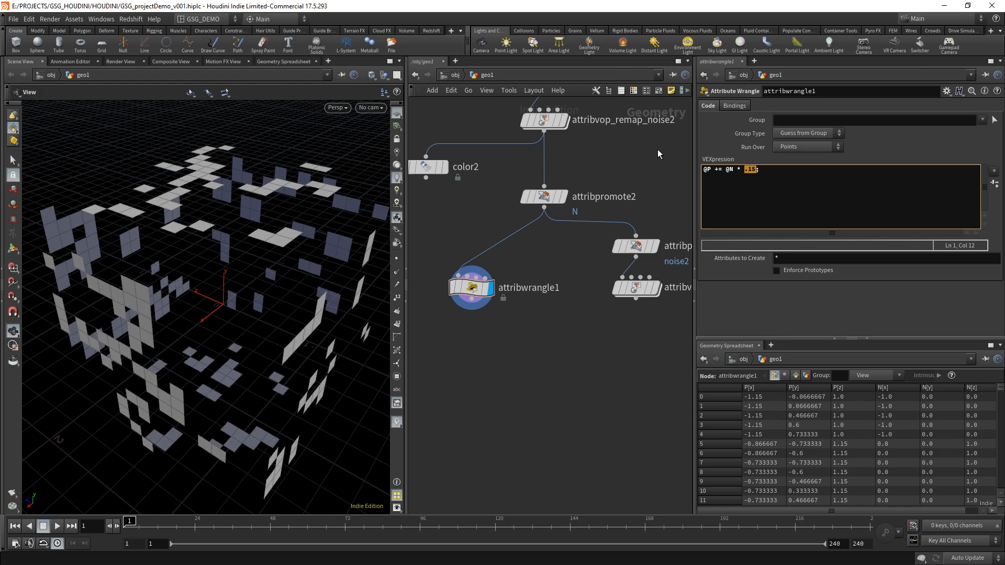
text(ch)
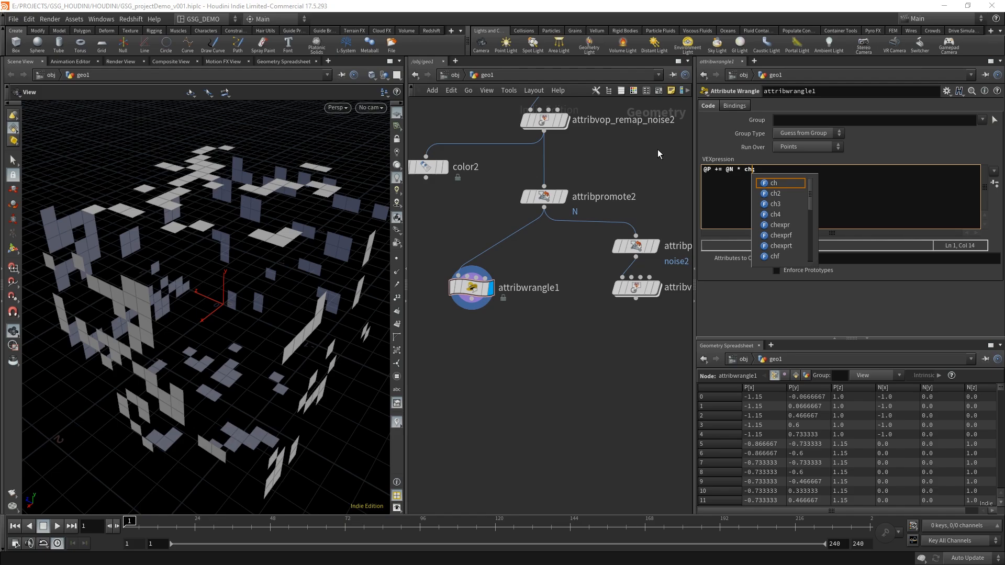
text(f)
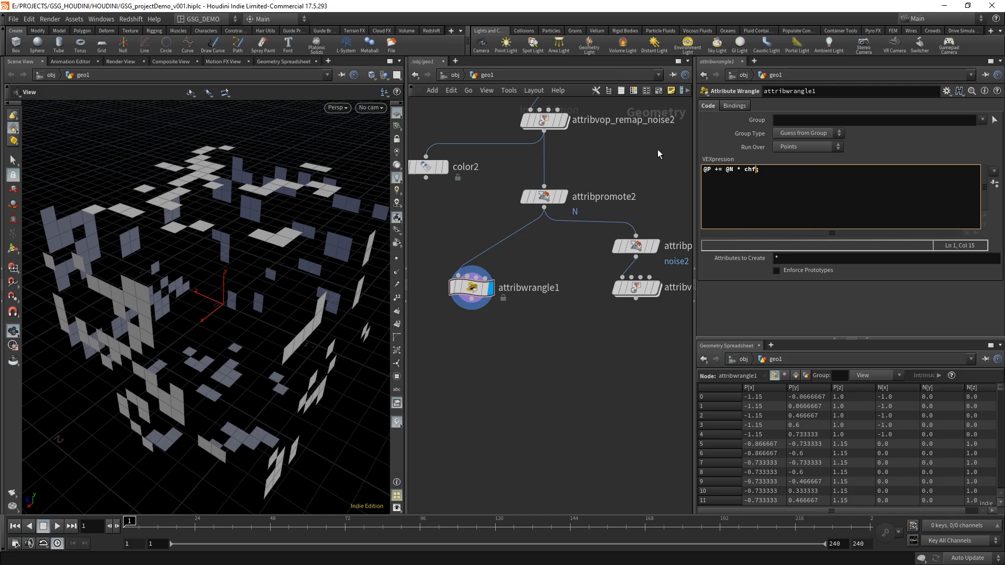
text(())
key(Left)
text("scale")
click(494, 293)
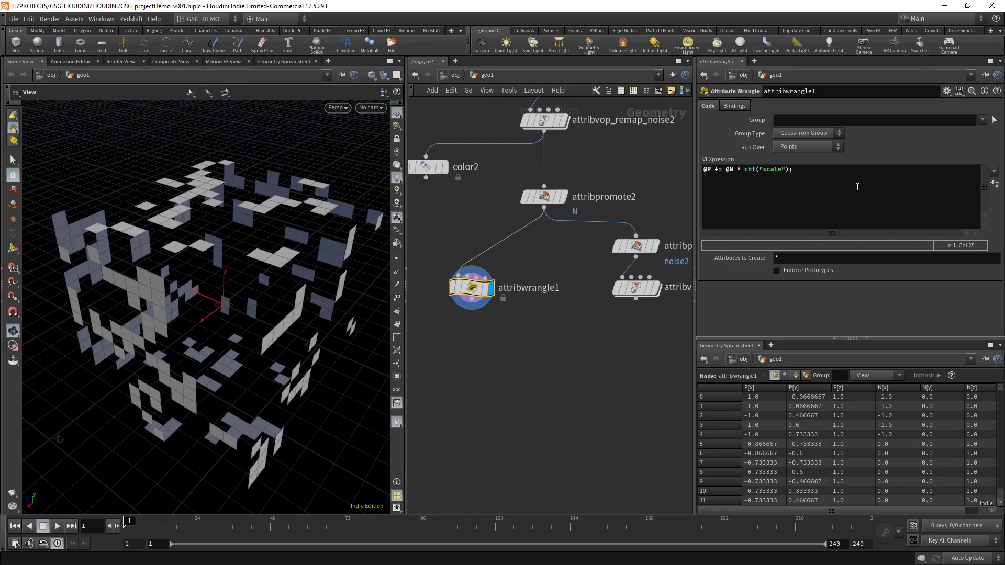
- Generate the Scale parameter from the wrangle's chf call and set it to .15
click(745, 169)
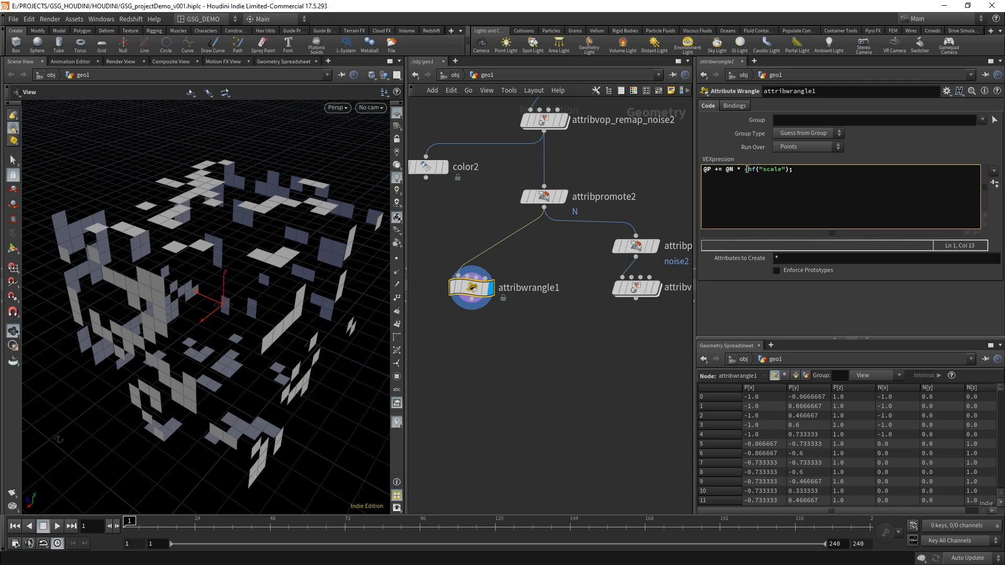
drag(745, 170, 789, 171)
click(996, 186)
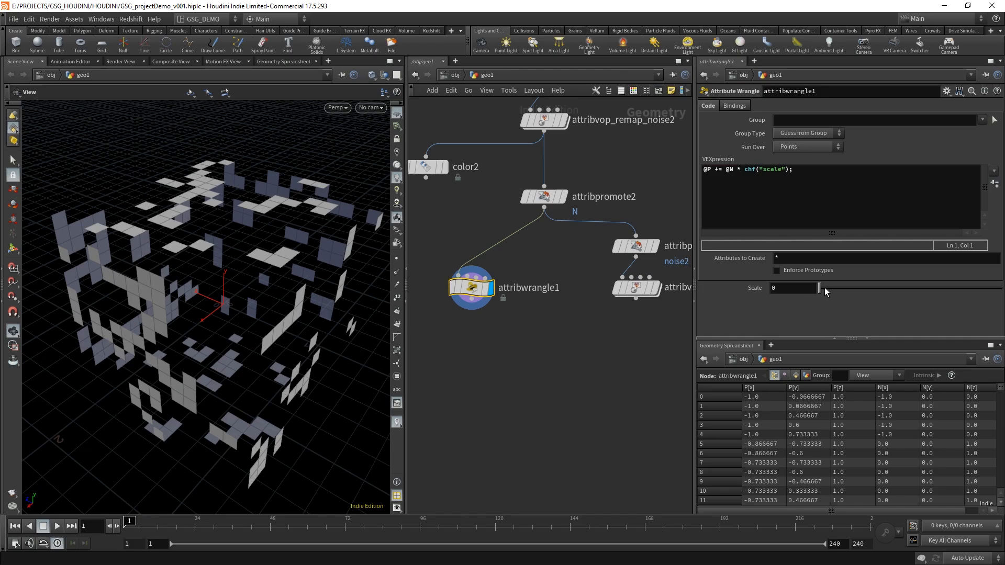
drag(825, 288, 872, 287)
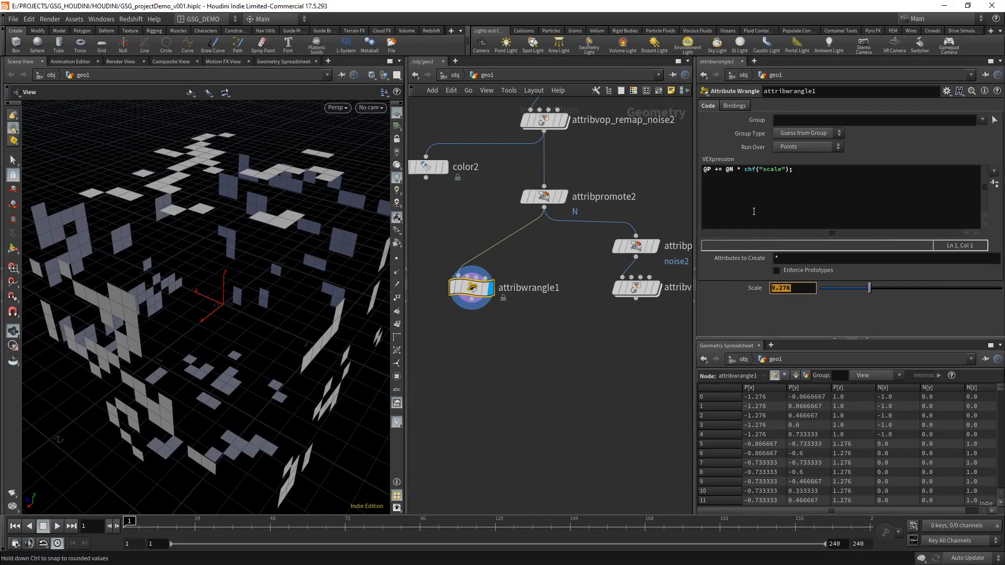
text(.15)
key(Return)
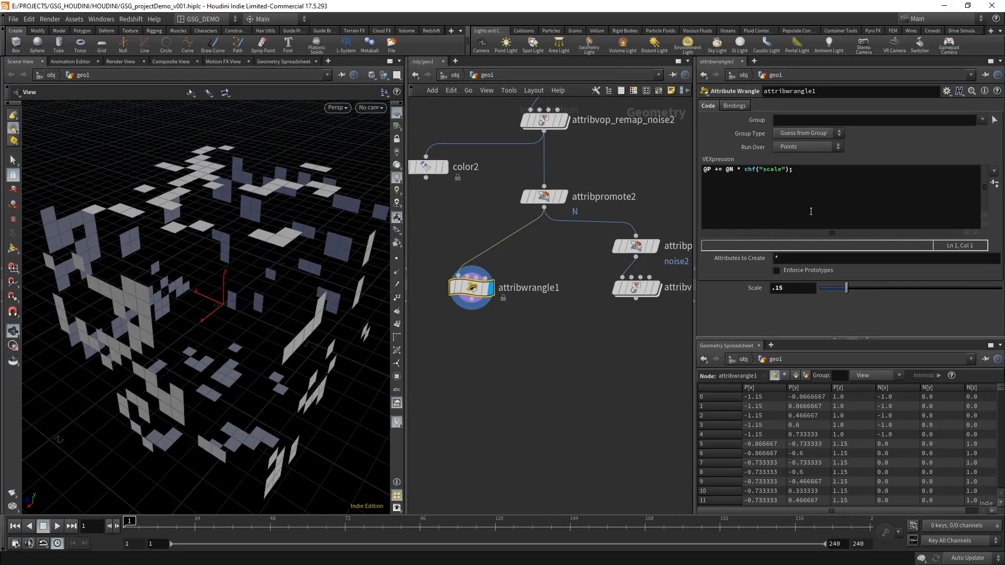
- Inspect attribpromote2's node info for the noise attributes and their class, and return to attribwrangle1's VEXpression
click(793, 170)
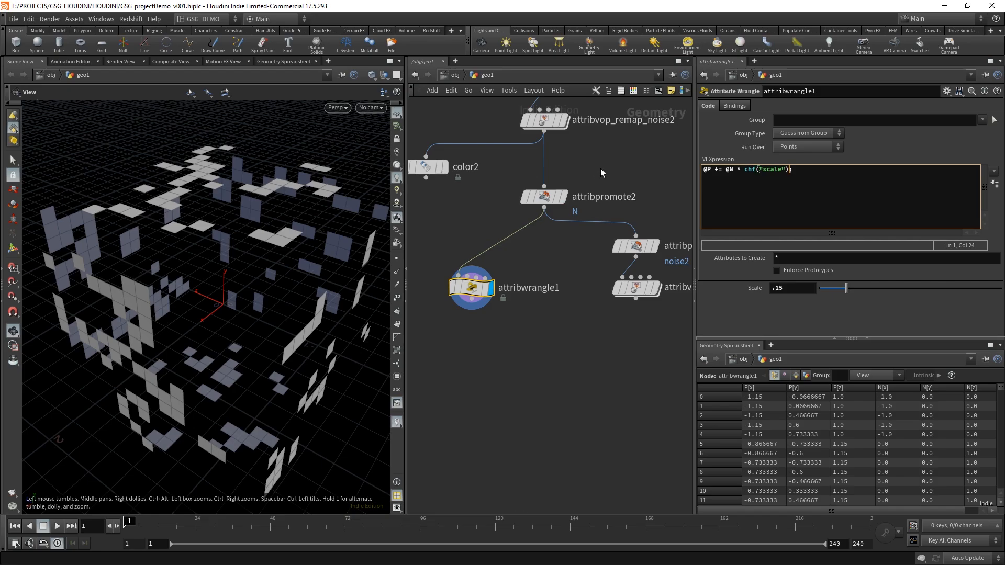
click(547, 202)
middle_click(548, 205)
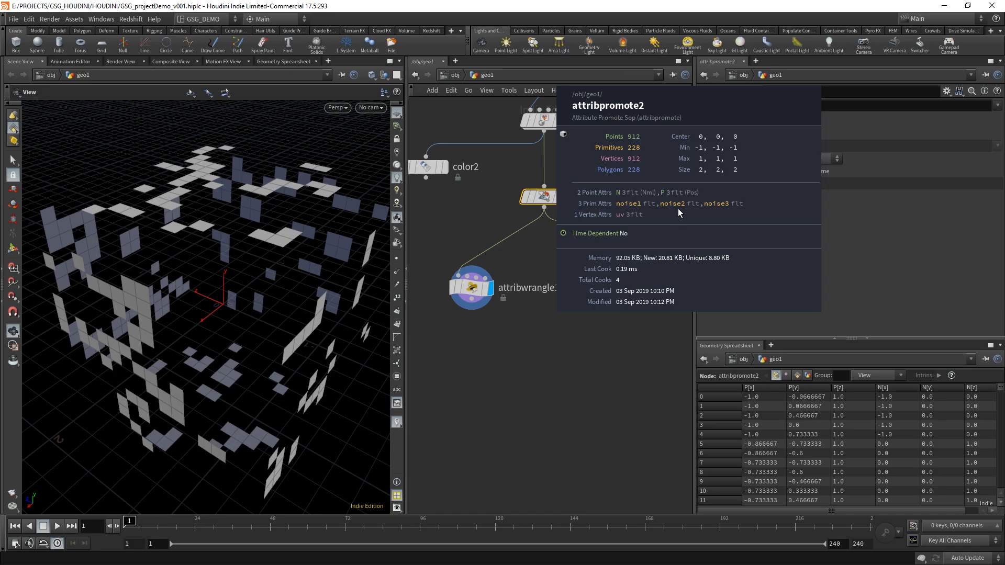
click(471, 287)
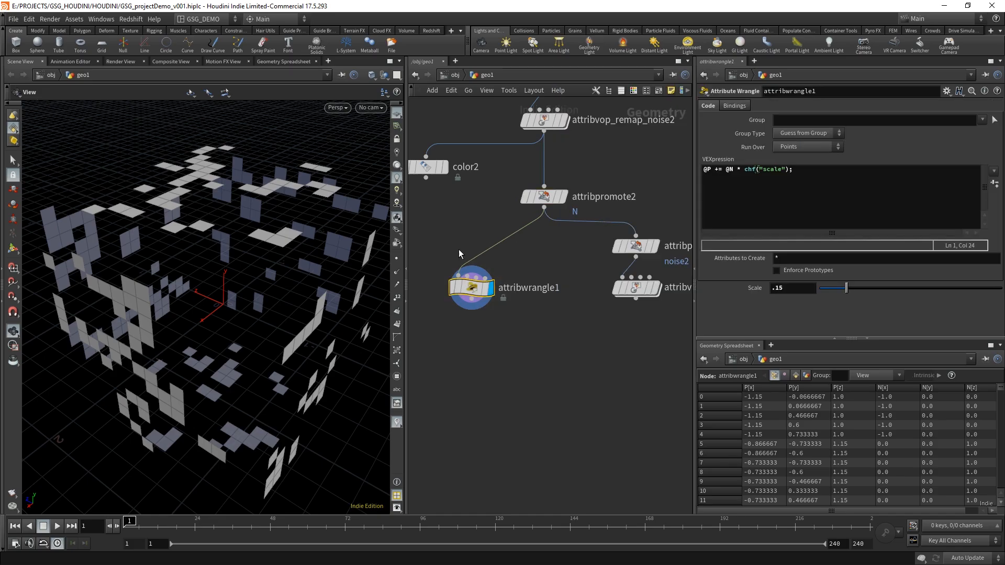
click(796, 188)
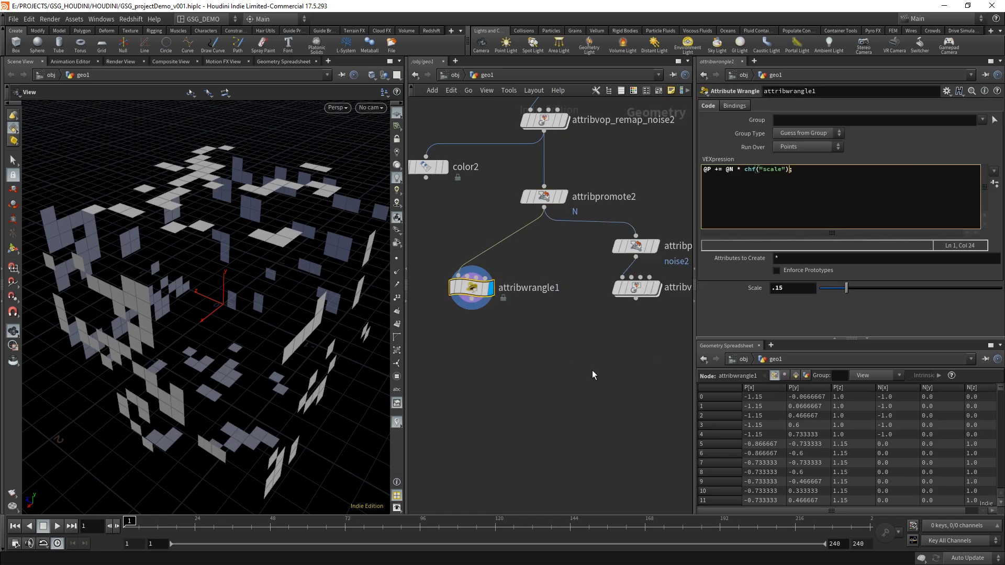
mouse_move(637, 246)
mouse_down()
mouse_move(586, 250)
mouse_move(640, 247)
mouse_up()
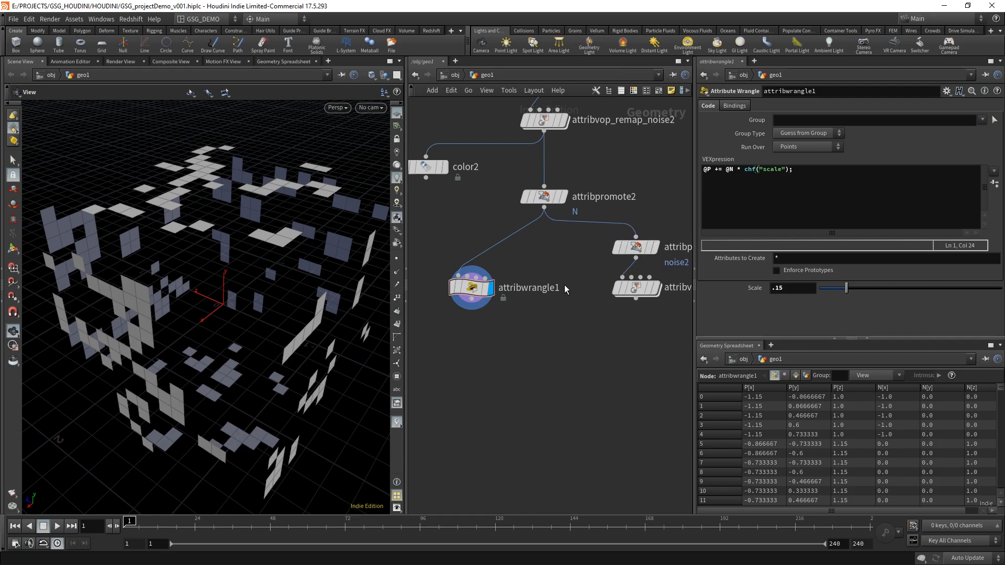
click(482, 287)
click(791, 169)
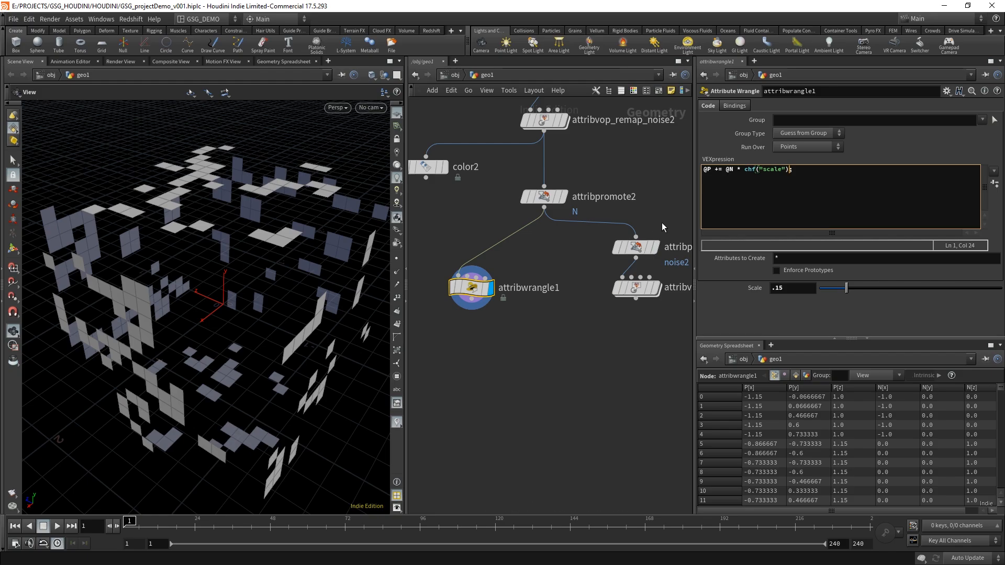
click(656, 250)
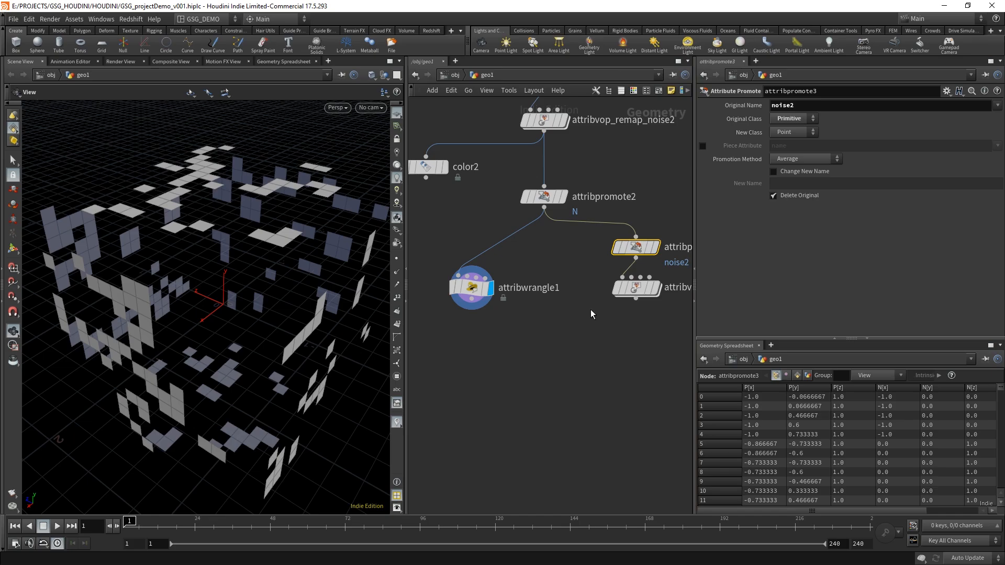
click(471, 287)
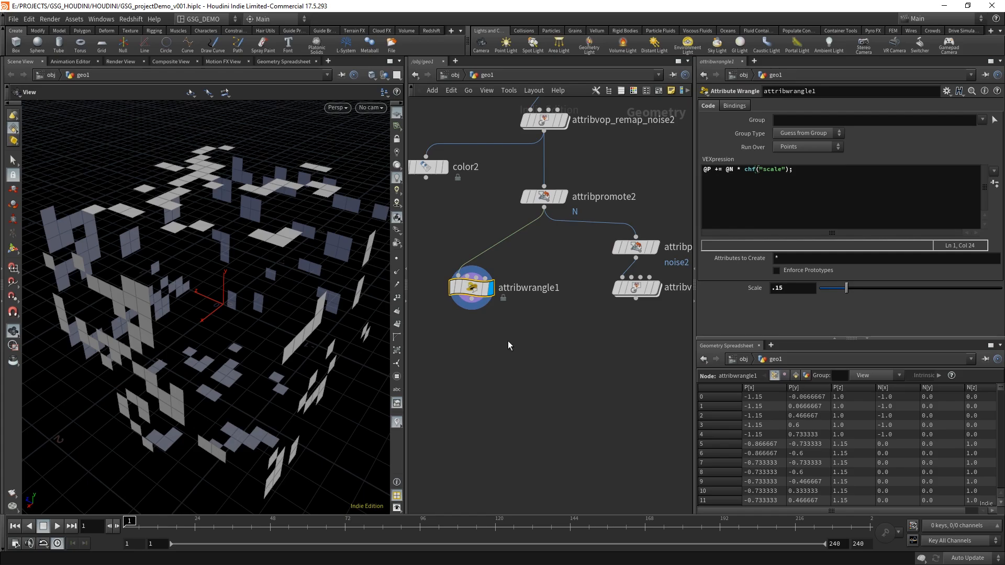
click(793, 171)
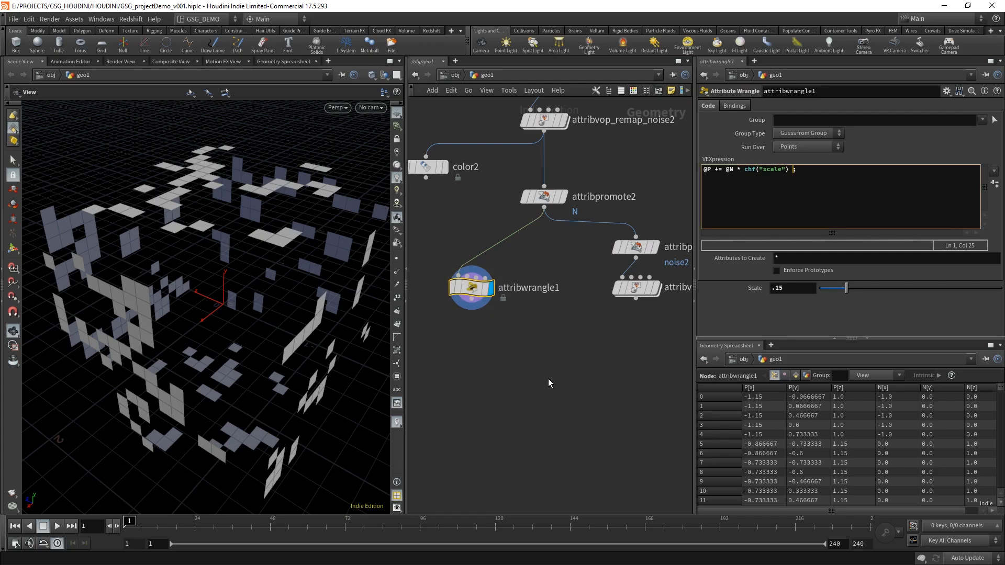
text(prim)
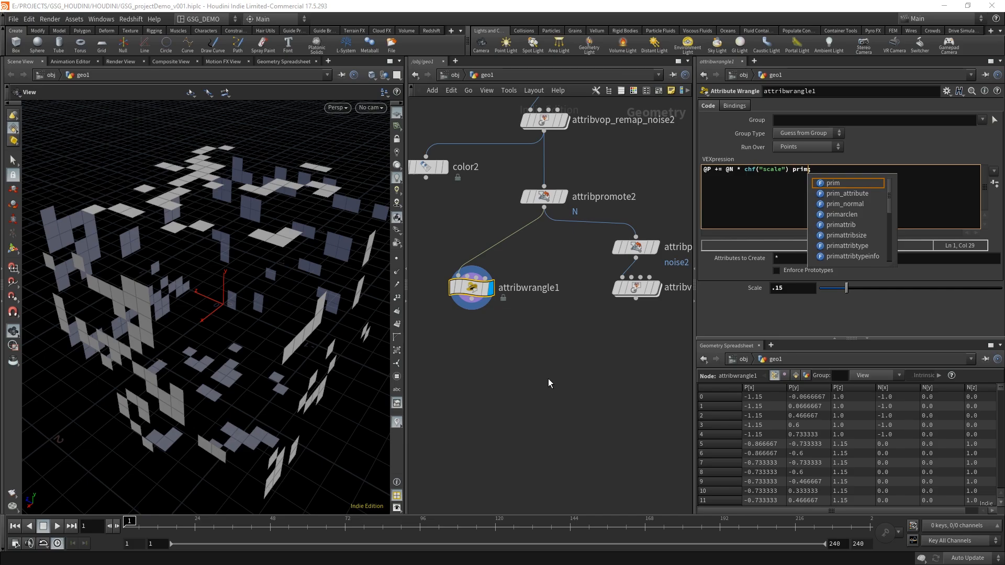
text(())
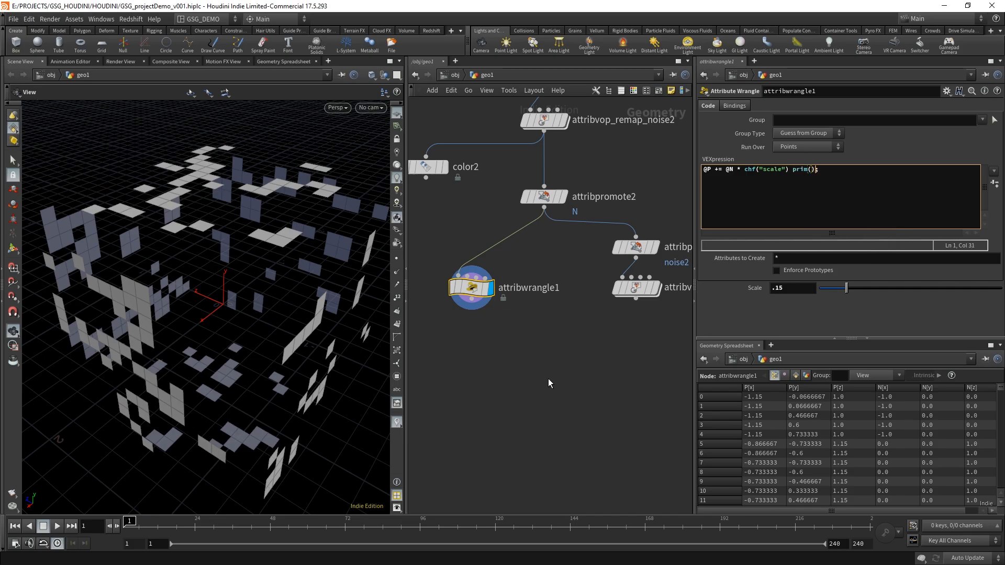
key(Left)
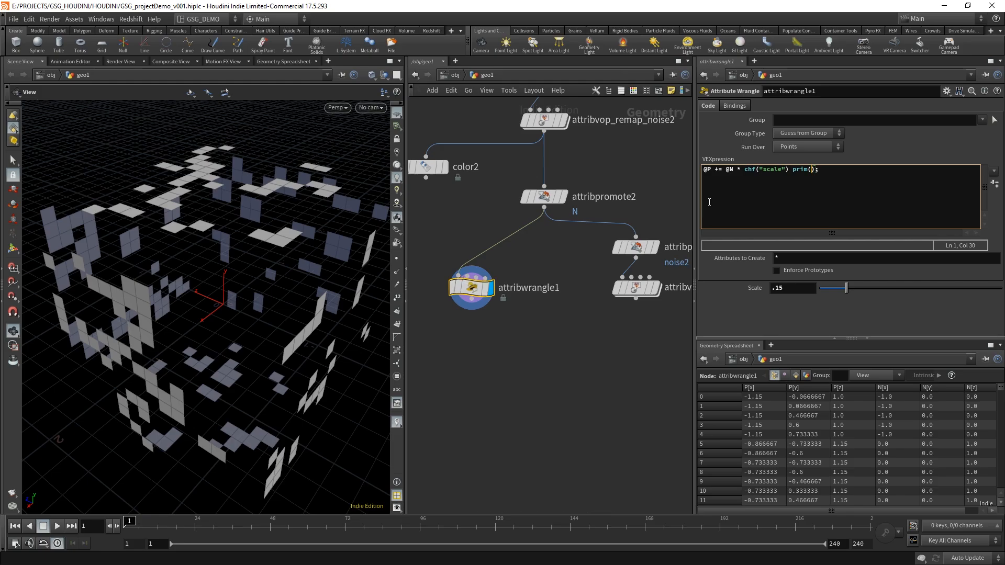
text(0,)
text("noise2")
text(, @primum)
click(524, 353)
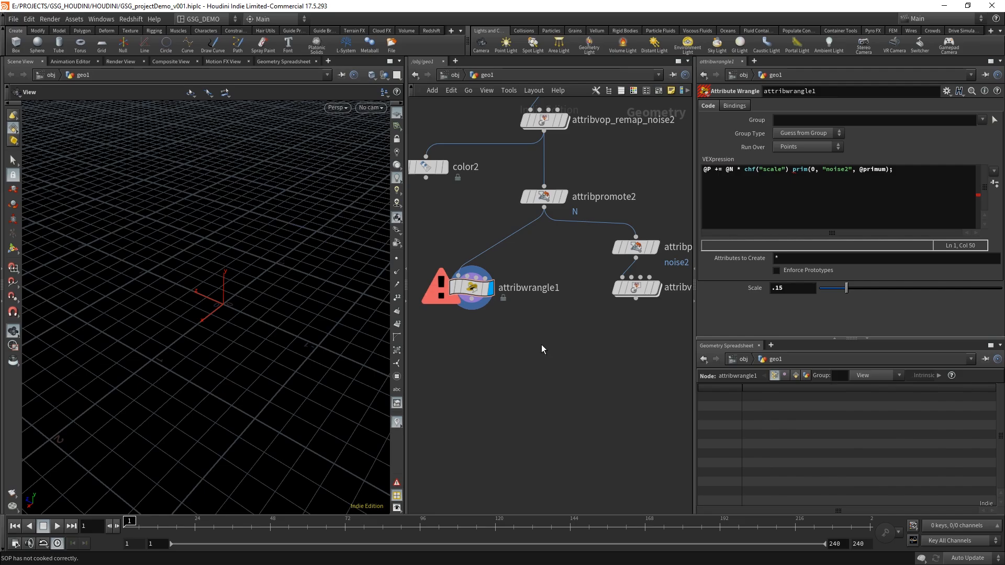
click(477, 288)
drag(888, 172, 823, 176)
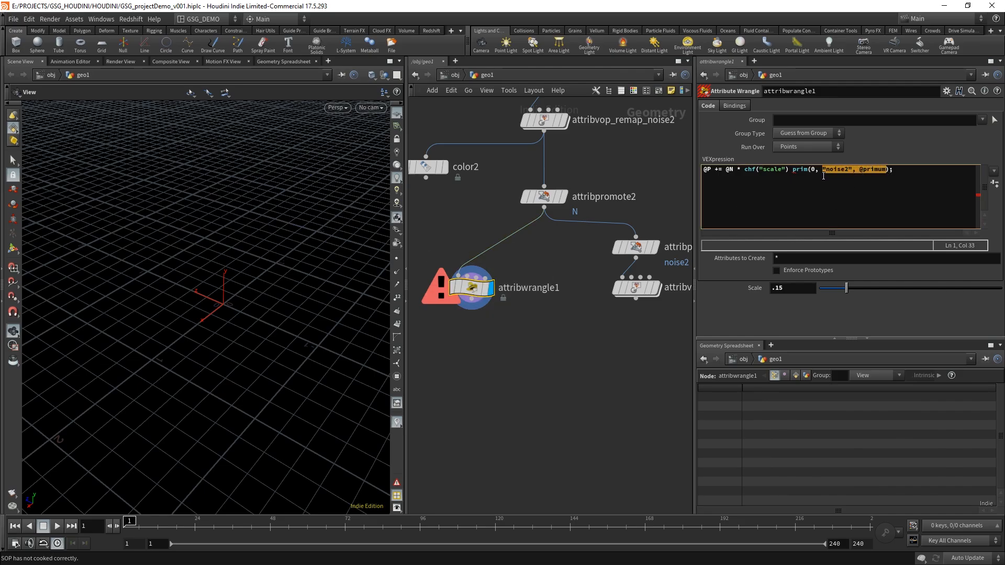
text(@primnum)
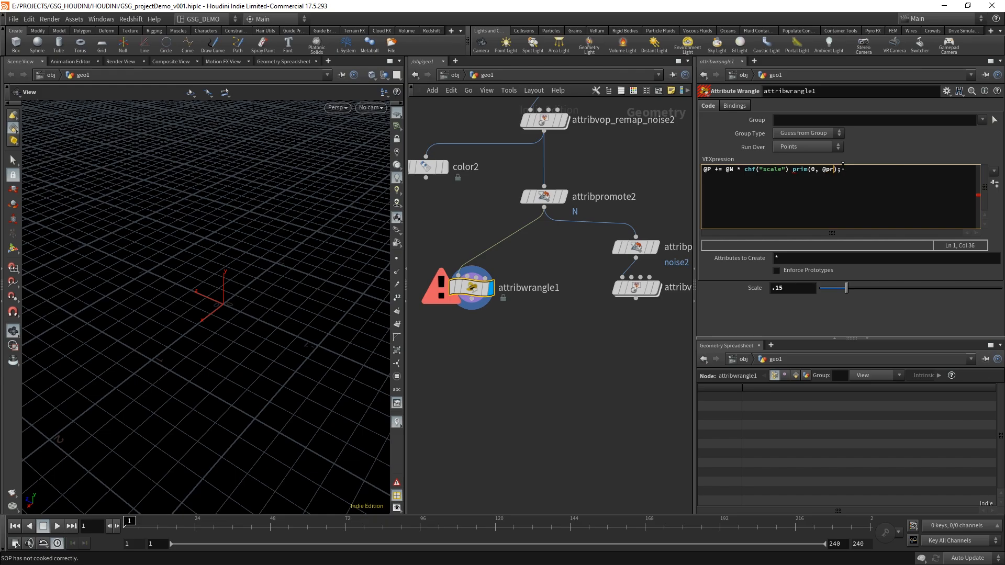
text(, "noise2")
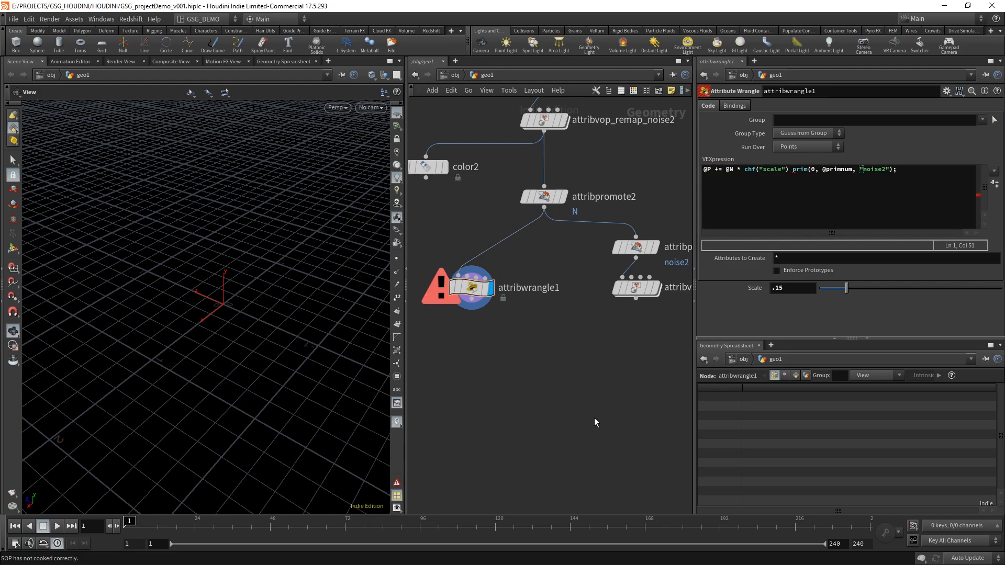
click(908, 173)
click(793, 170)
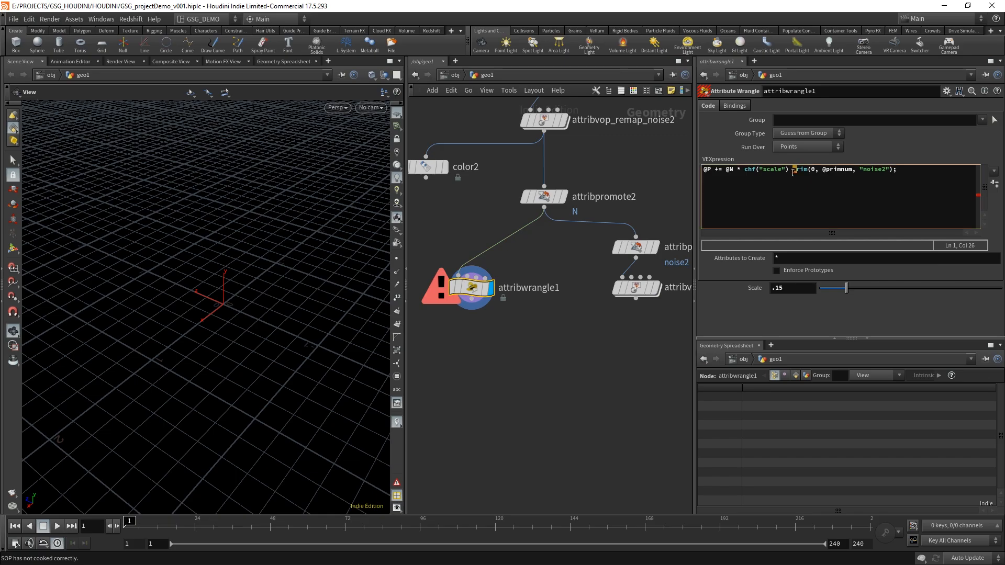
drag(890, 170, 822, 173)
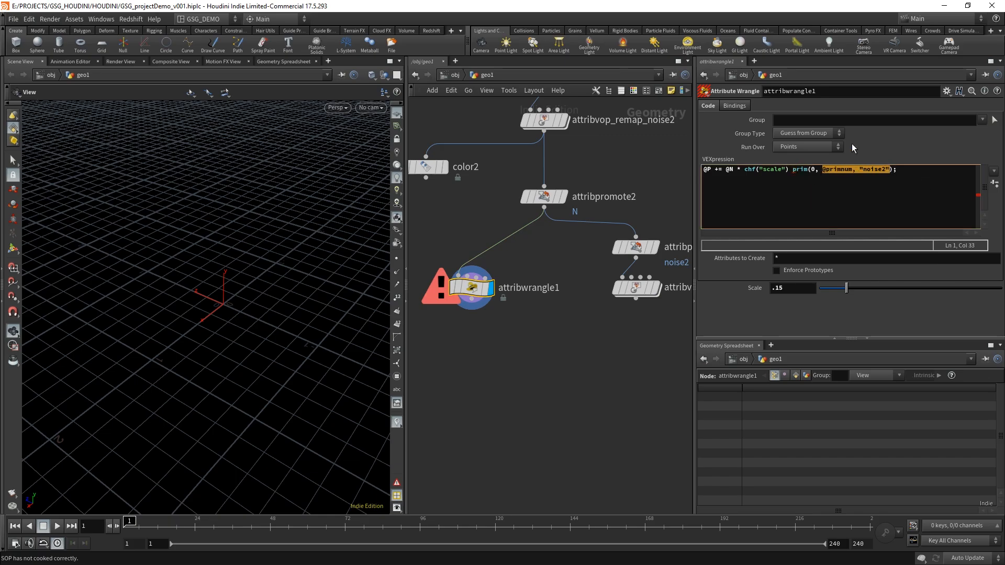
text("noise2)
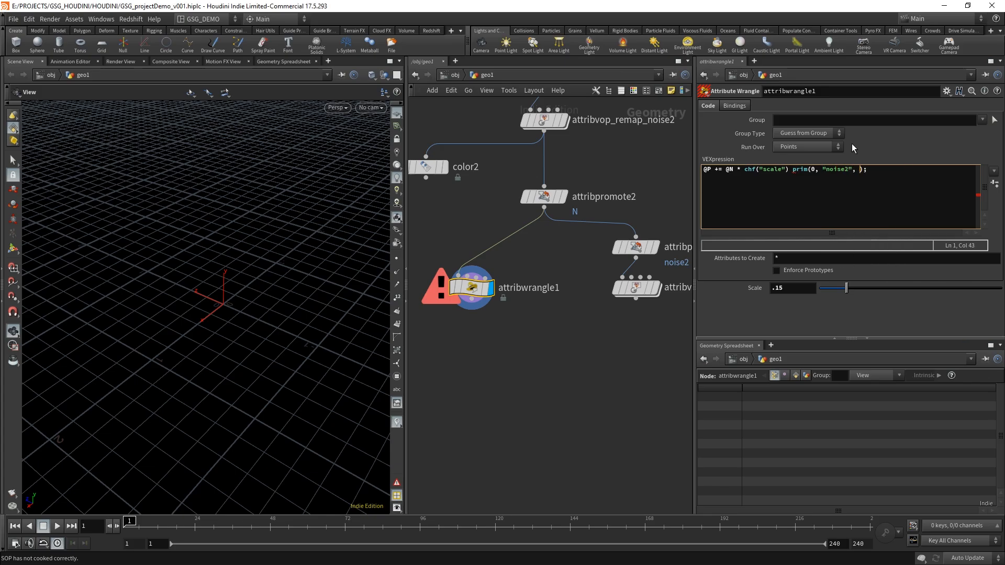
text(", @primnum)
- Multiply chf("scale") by the prim() call in the expression and check the displaced squares in the viewport
click(793, 170)
text(*)
click(561, 386)
drag(539, 347, 432, 240)
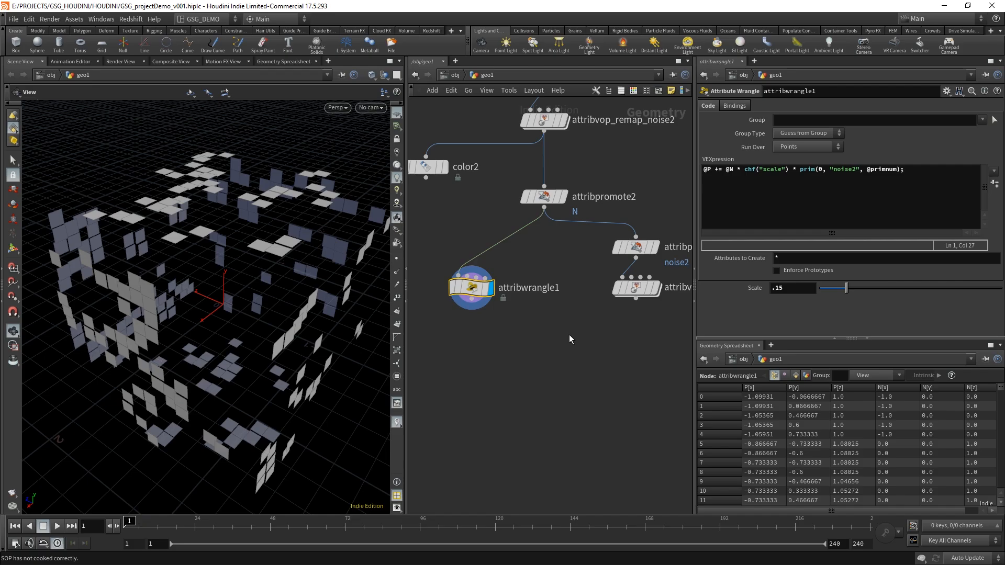
mouse_move(286, 306)
mouse_down()
mouse_move(274, 334)
mouse_move(265, 300)
mouse_move(231, 303)
mouse_move(267, 330)
mouse_move(283, 319)
mouse_up()
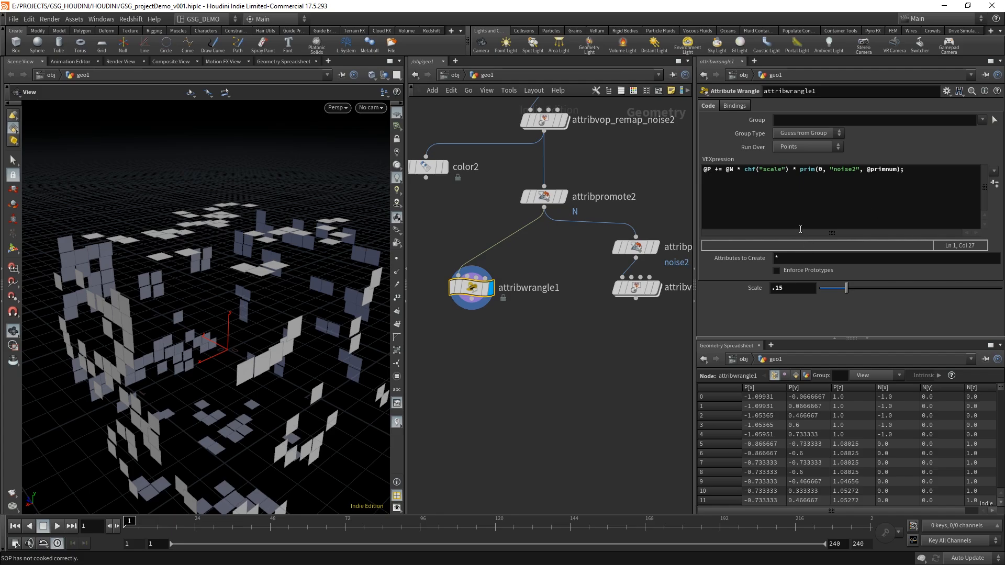
drag(245, 321, 204, 317)
drag(245, 315, 162, 311)
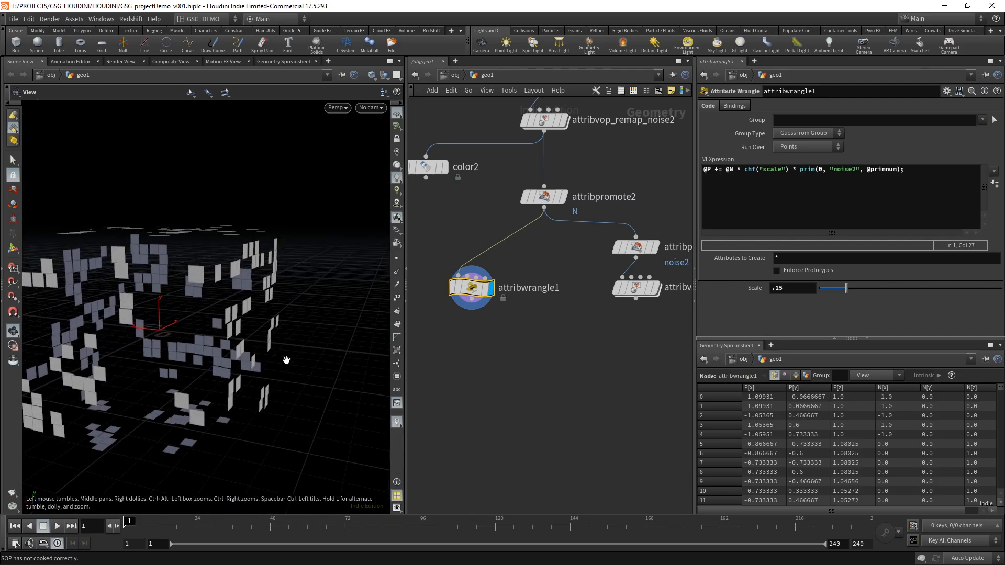
- Inspect the source and destination range settings of the fit1 node inside attribvop2
middle_drag(564, 347, 483, 360)
click(550, 302)
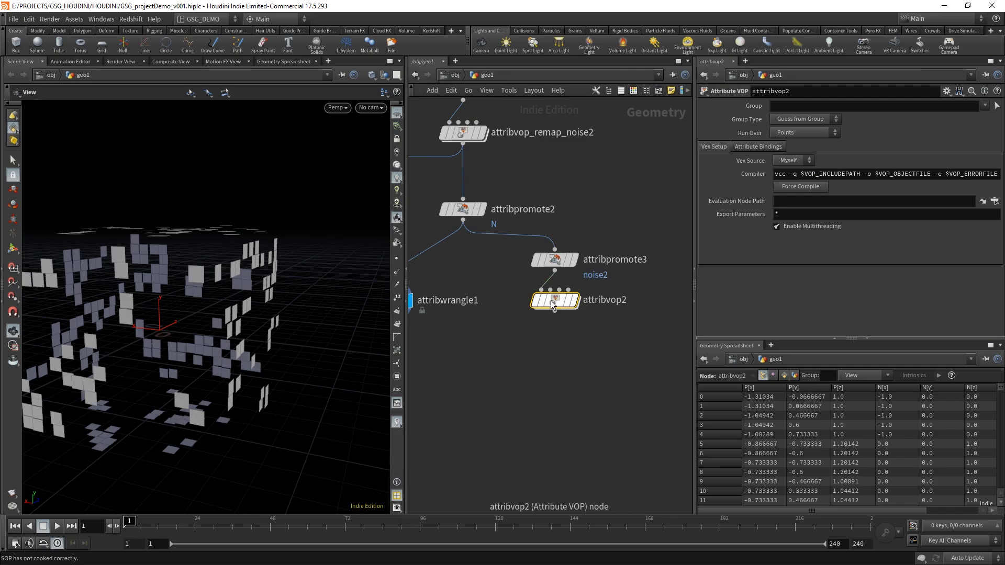
double_click(551, 300)
middle_drag(497, 446, 597, 426)
click(555, 380)
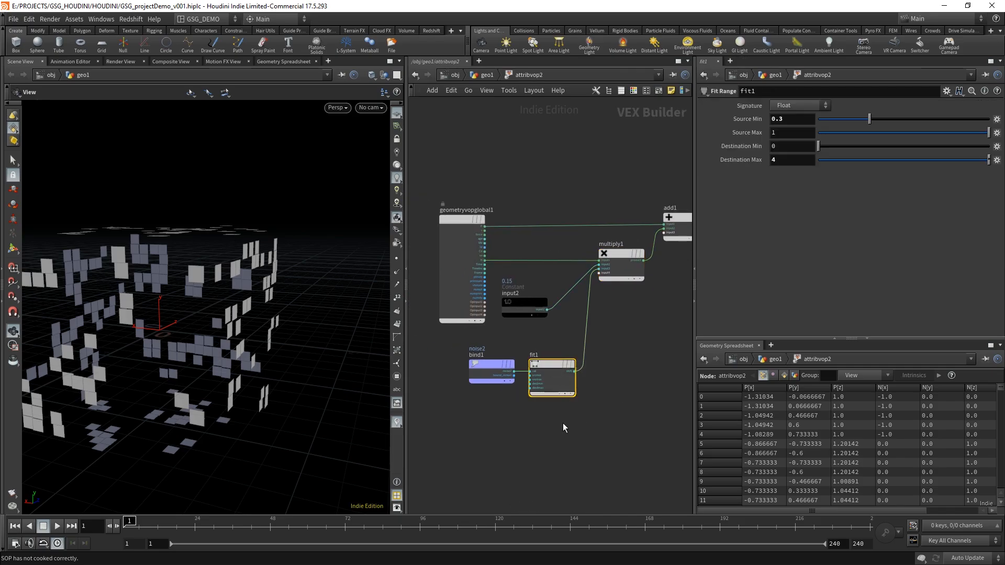
scroll(564, 421, up, 4)
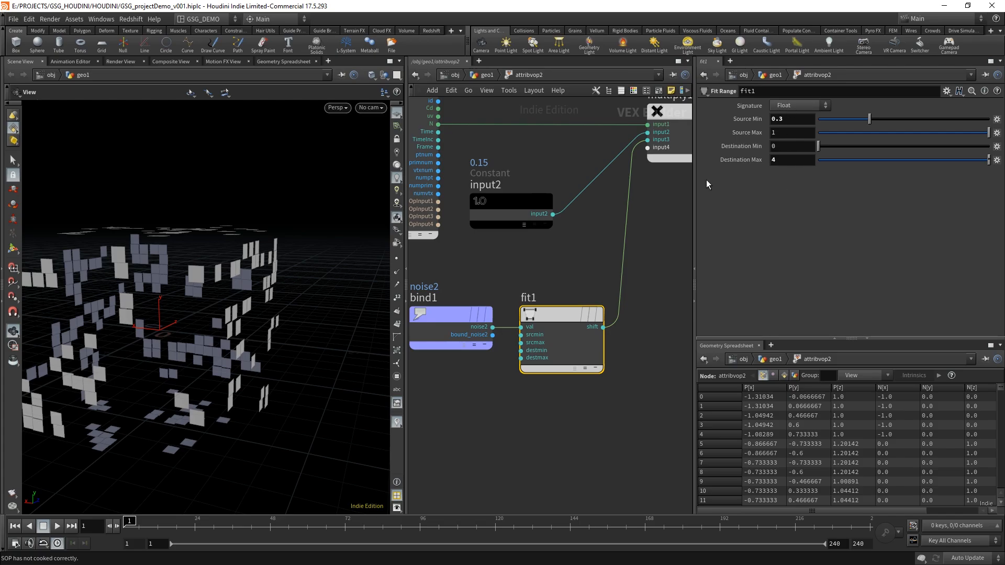
click(486, 76)
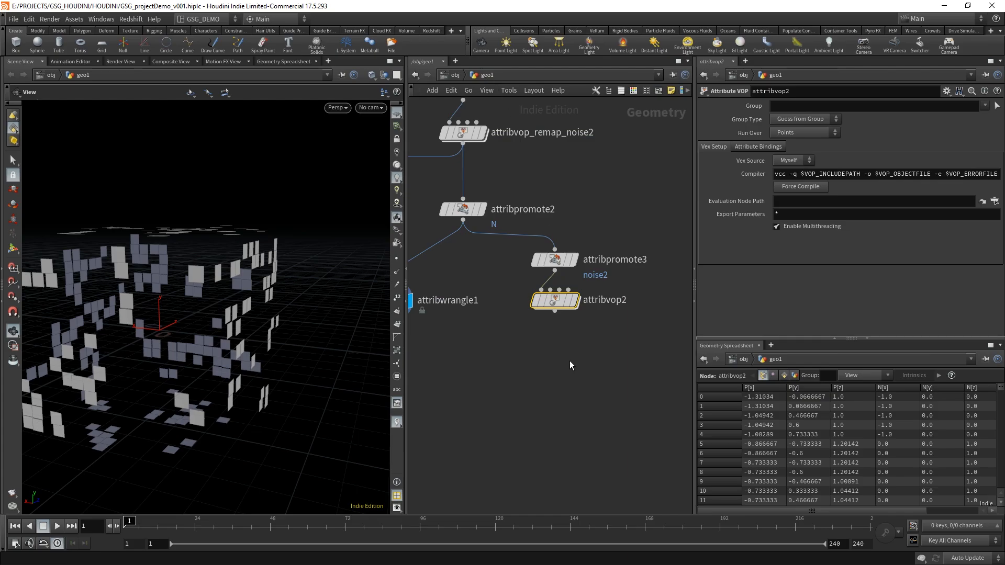
- Wrap the prim() call in attribwrangle1's expression in fit() with the range values .3, 1, 0, 4
middle_drag(448, 350, 577, 347)
click(532, 298)
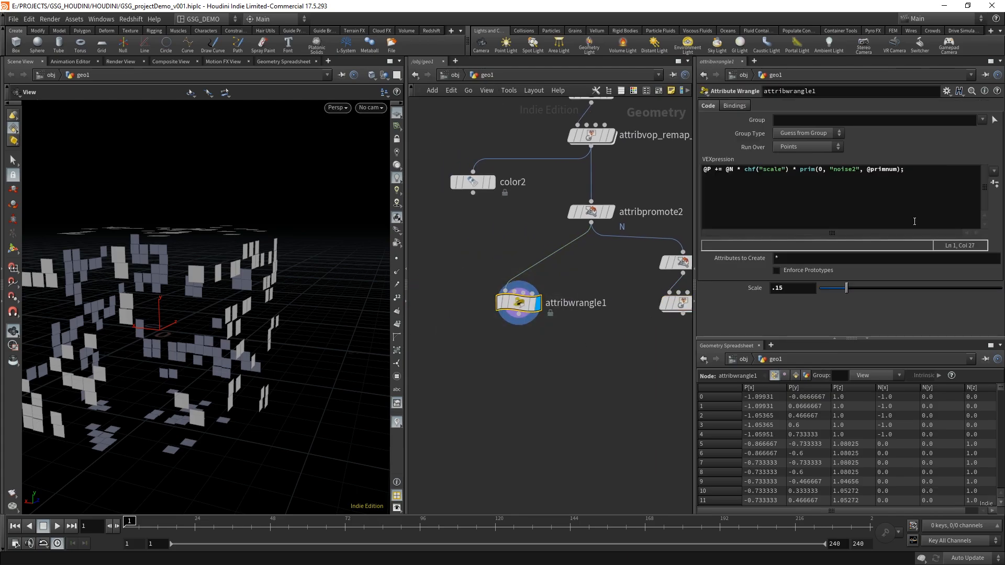
click(800, 170)
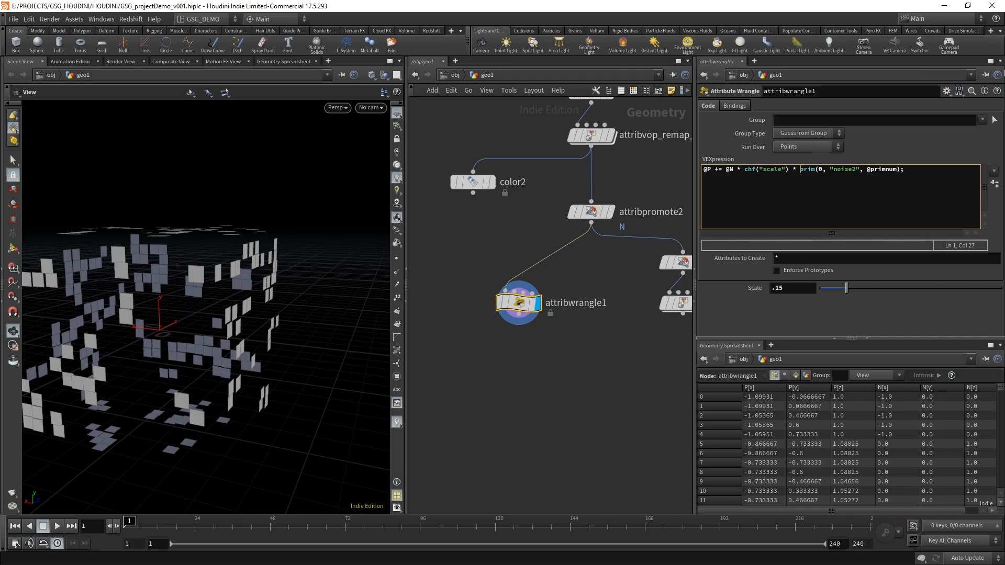
text(fit()
key(Right)
key(Right)
key(Right)
key(Right)
key(Right)
key(Right)
key(Right)
key(Right)
key(Right)
key(Right)
key(Right)
key(Right)
key(Right)
key(Right)
key(Right)
text())
text(, .3, 1, 0, 4)
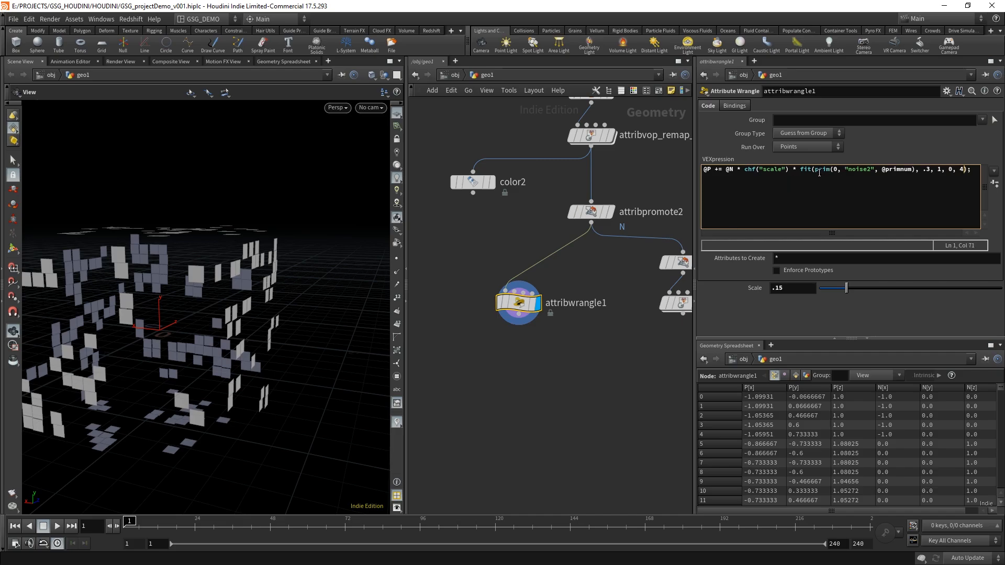
- Review the fit() arguments in attribwrangle1's expression and apply the edited code
double_click(805, 170)
click(968, 169)
drag(816, 169, 914, 170)
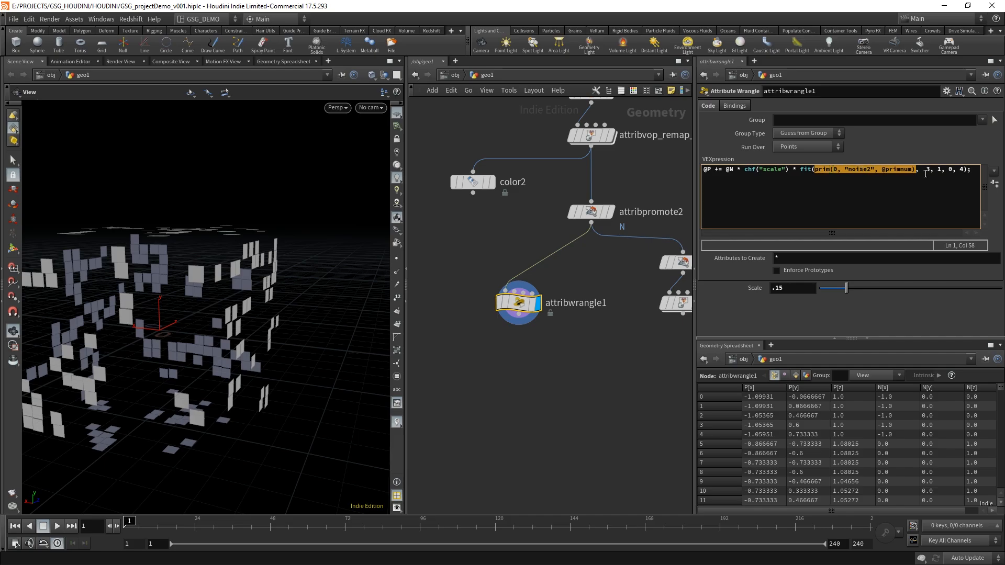
drag(924, 169, 930, 170)
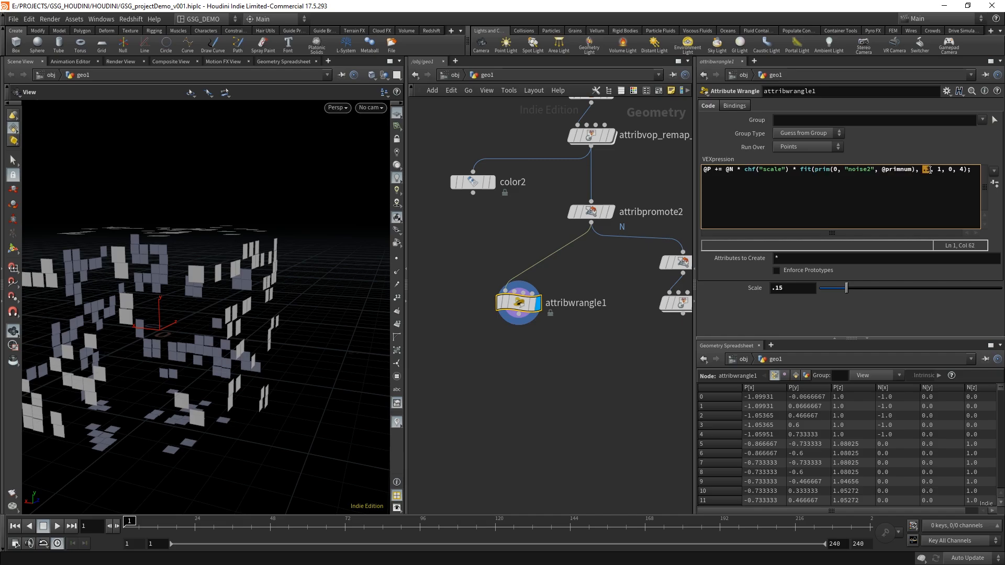
double_click(940, 169)
click(948, 170)
click(965, 170)
key(Left)
click(507, 372)
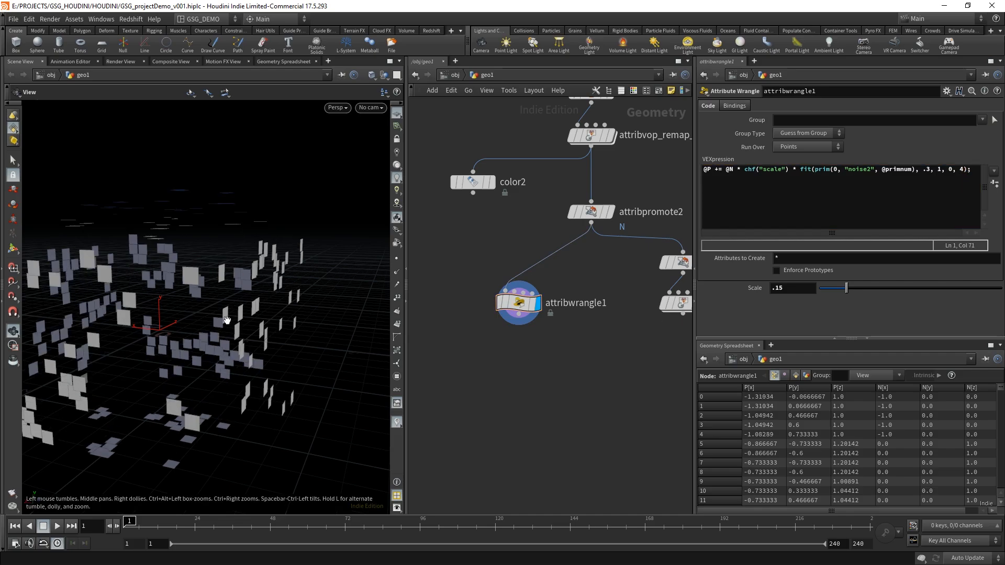
- Display attribvop2 in the viewport instead of attribwrangle1 to compare their results
middle_drag(609, 360, 543, 366)
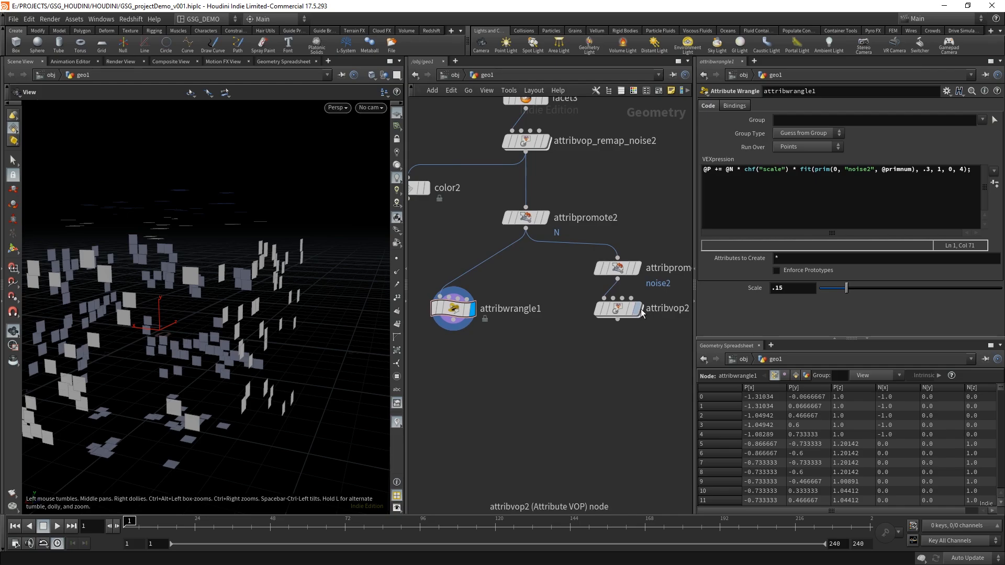
click(637, 309)
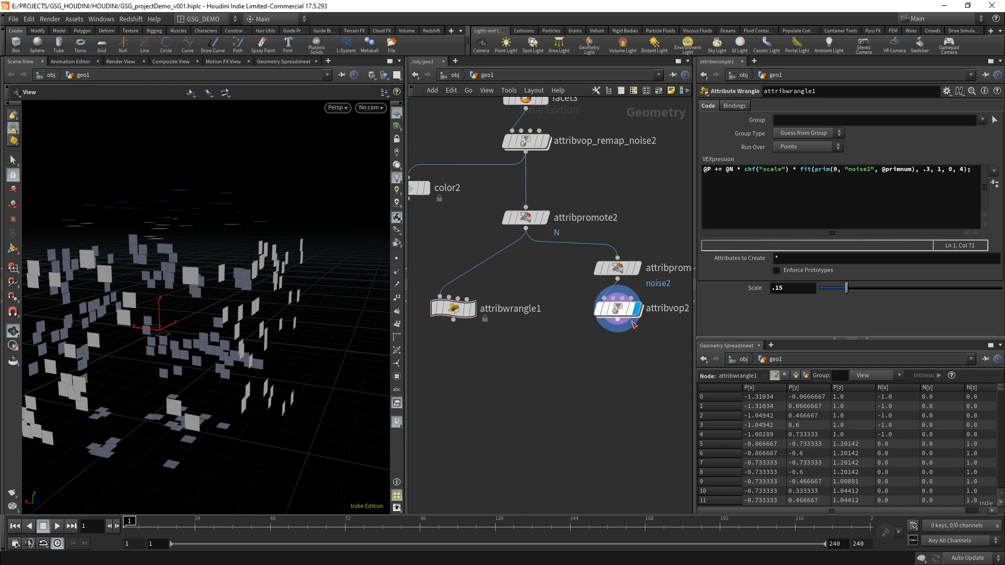
click(624, 311)
middle_drag(612, 343, 587, 358)
scroll(588, 351, up, 1)
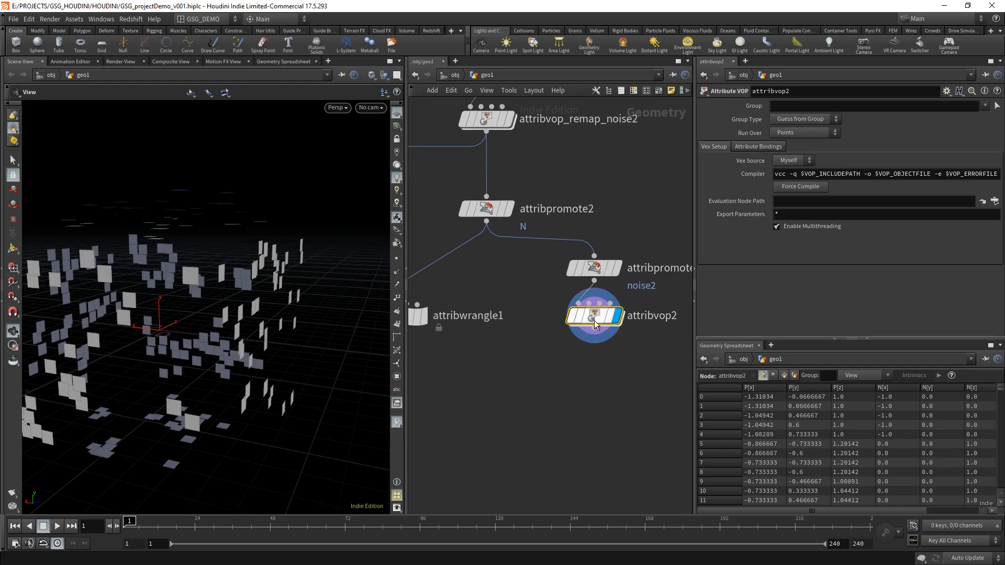
- Compare the noise2 bind and fit1 nodes inside attribvop2 with the prim() and fit() code in attribwrangle1
double_click(595, 317)
middle_drag(557, 406, 578, 398)
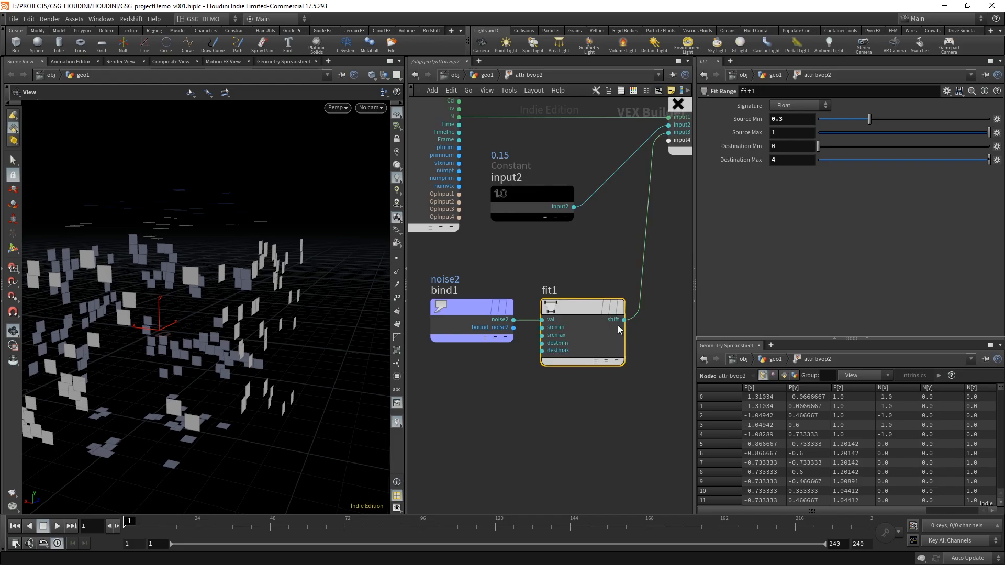
drag(472, 310, 441, 308)
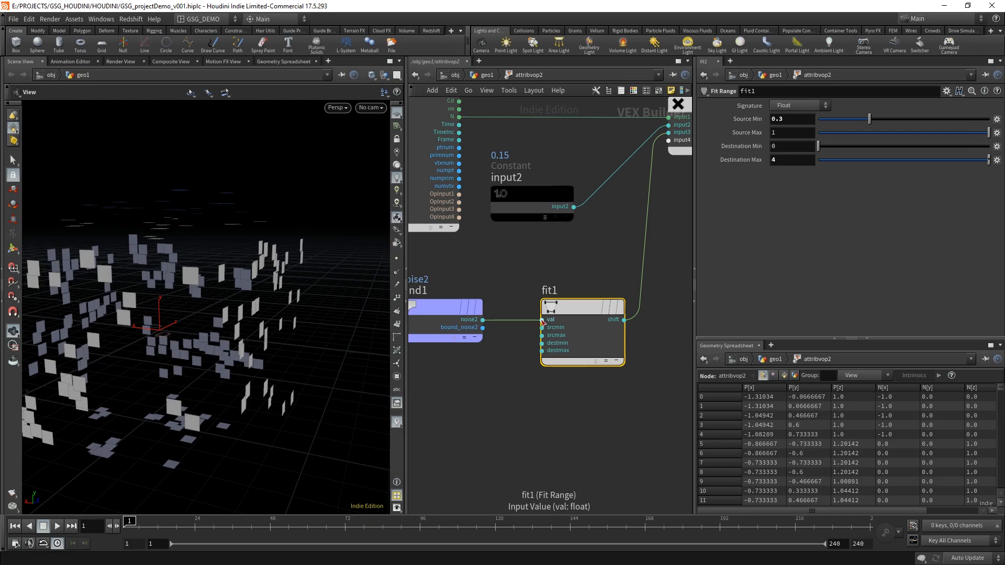
click(485, 75)
middle_drag(484, 338, 546, 339)
drag(545, 359, 461, 317)
drag(819, 170, 915, 166)
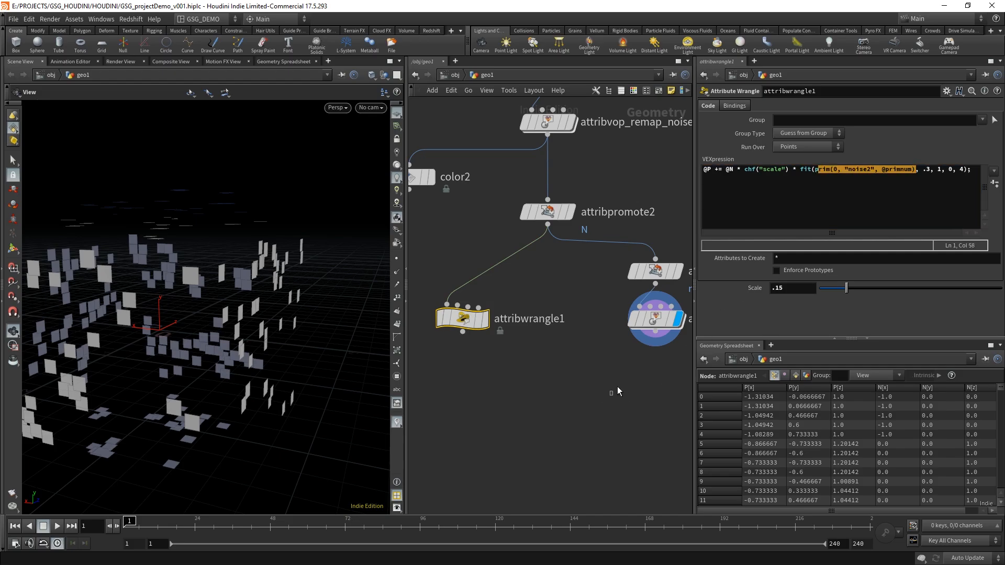
middle_drag(617, 387, 577, 342)
click(554, 324)
double_click(555, 324)
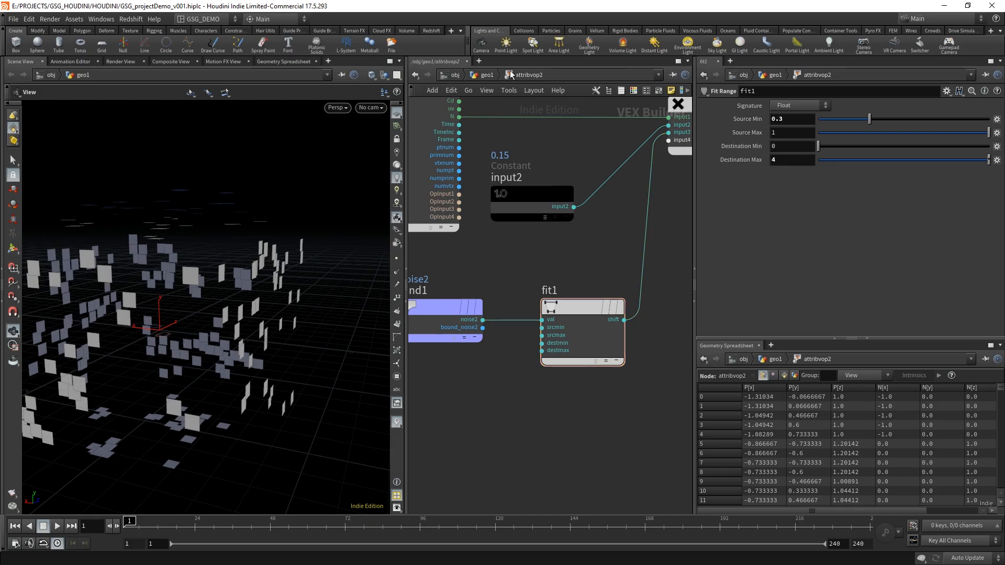
click(487, 75)
drag(539, 349, 409, 296)
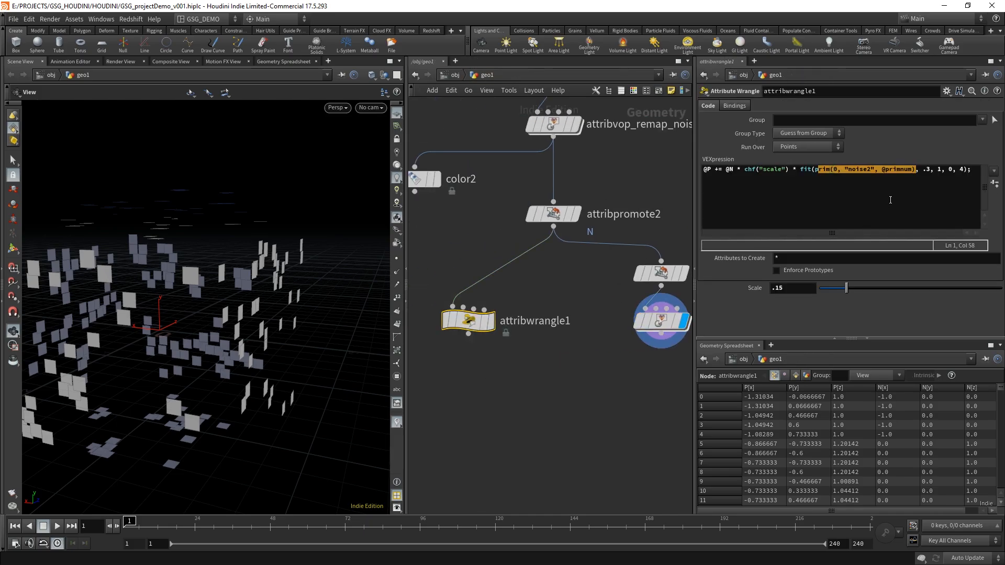
- Examine the fit() range values .3, 1 and 4 in attribwrangle1's expression
double_click(927, 169)
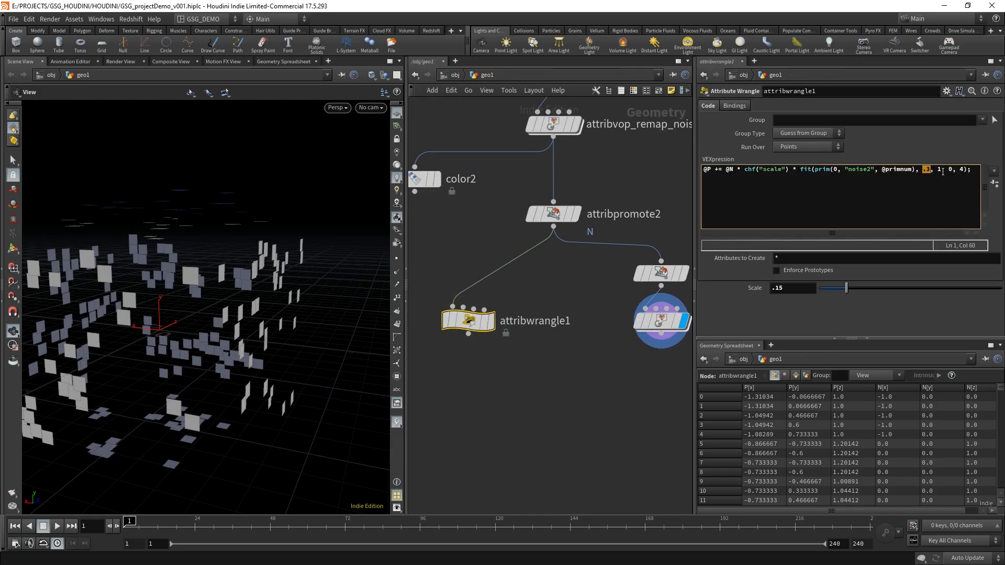
click(938, 170)
click(961, 169)
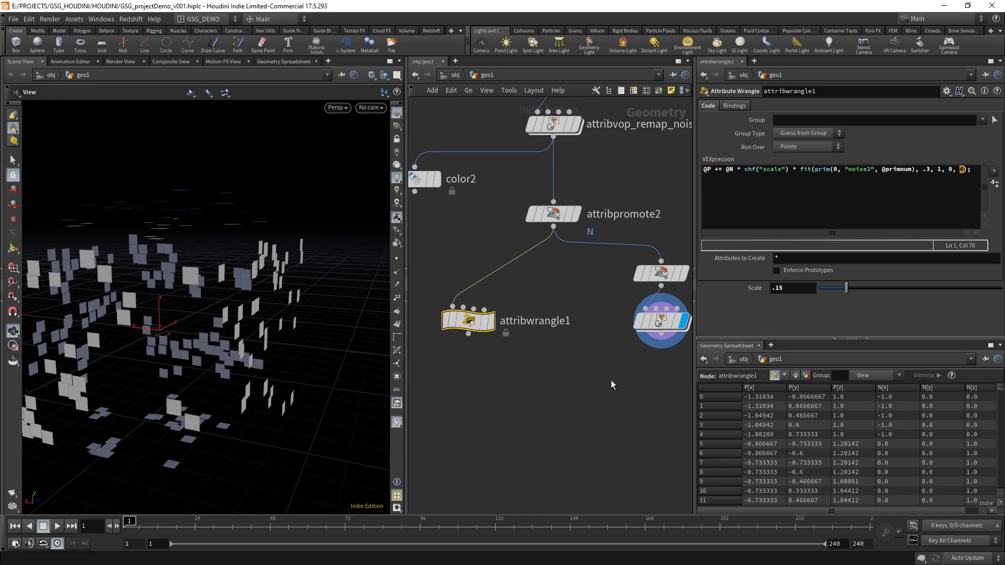
- Display attribwrangle1 in the viewport in place of attribvop2
click(624, 375)
middle_drag(573, 370, 569, 373)
drag(465, 326, 469, 326)
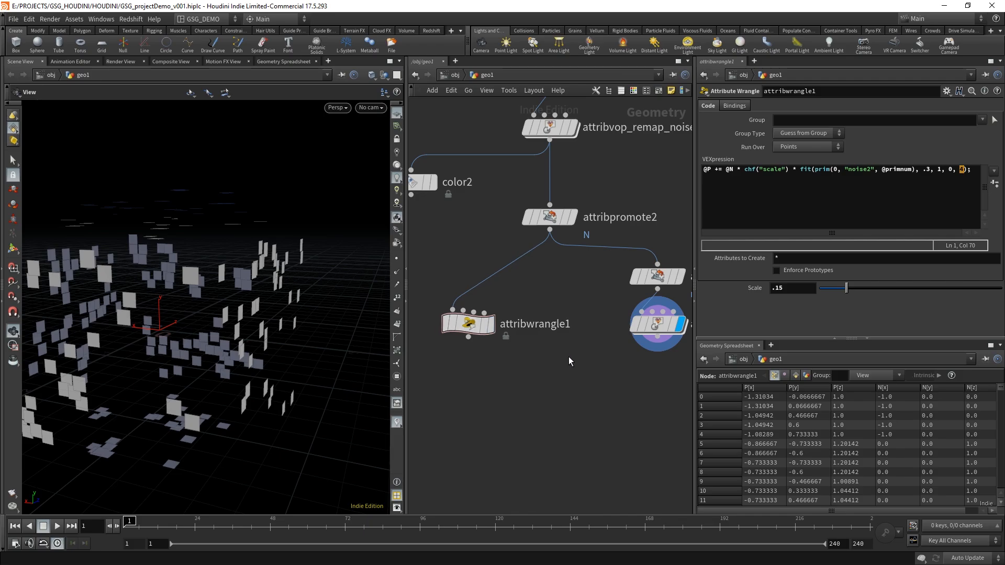
click(491, 328)
middle_drag(643, 357, 597, 395)
click(650, 330)
scroll(573, 374, down, 3)
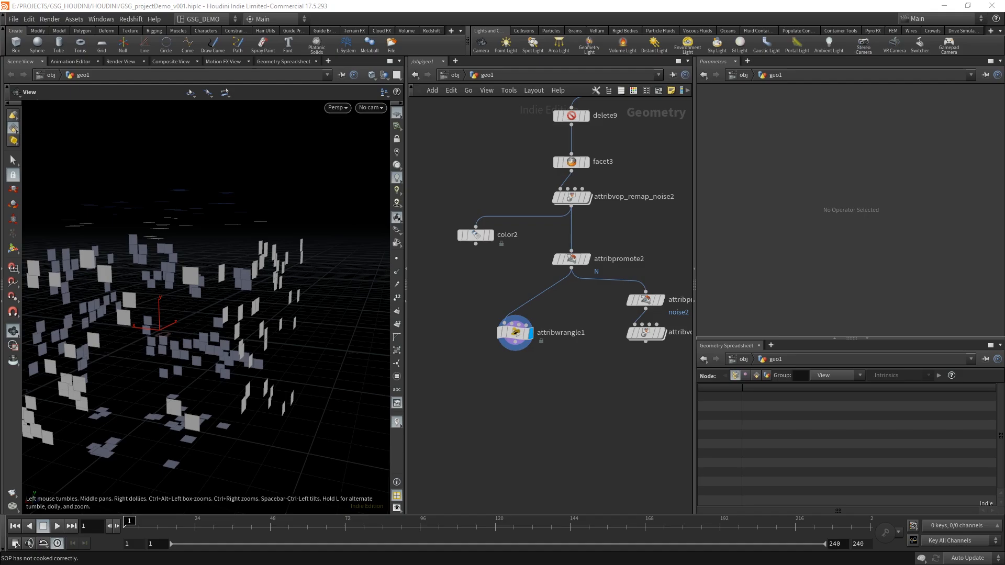
- Select attribwrangle1 and review the prim() call and the enclosing fit() call in its expression
drag(576, 373, 451, 289)
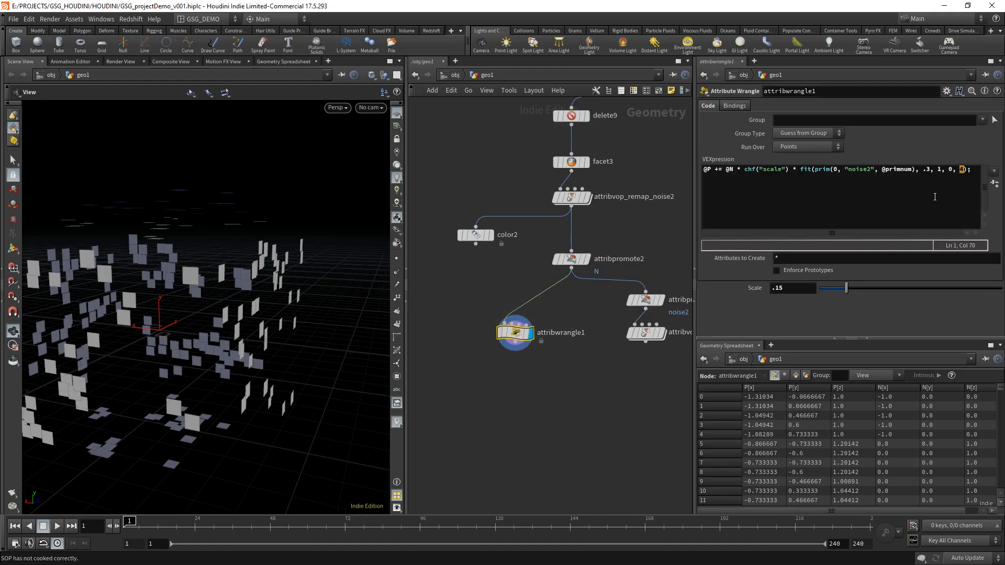
drag(816, 169, 916, 170)
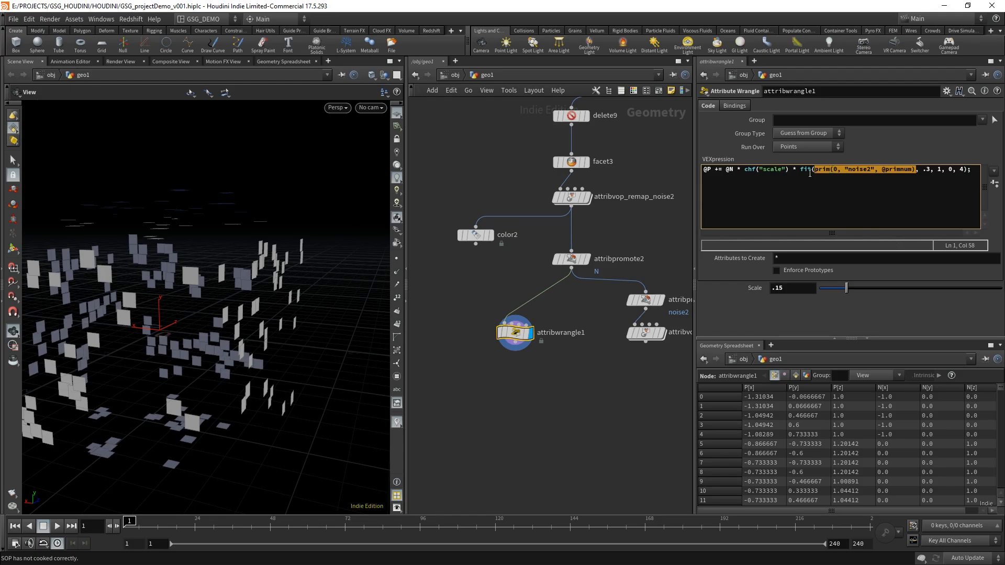
drag(801, 169, 974, 167)
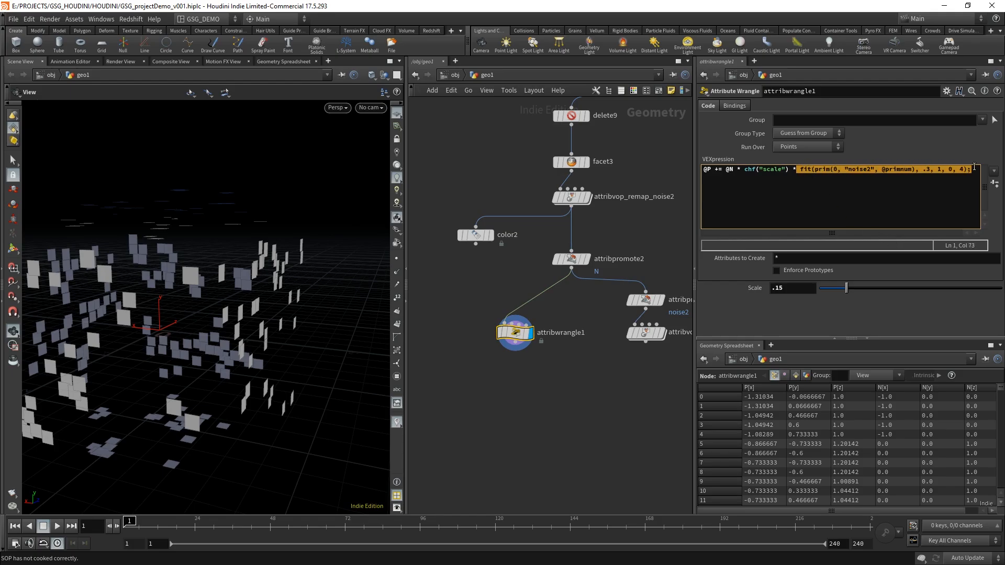
click(861, 208)
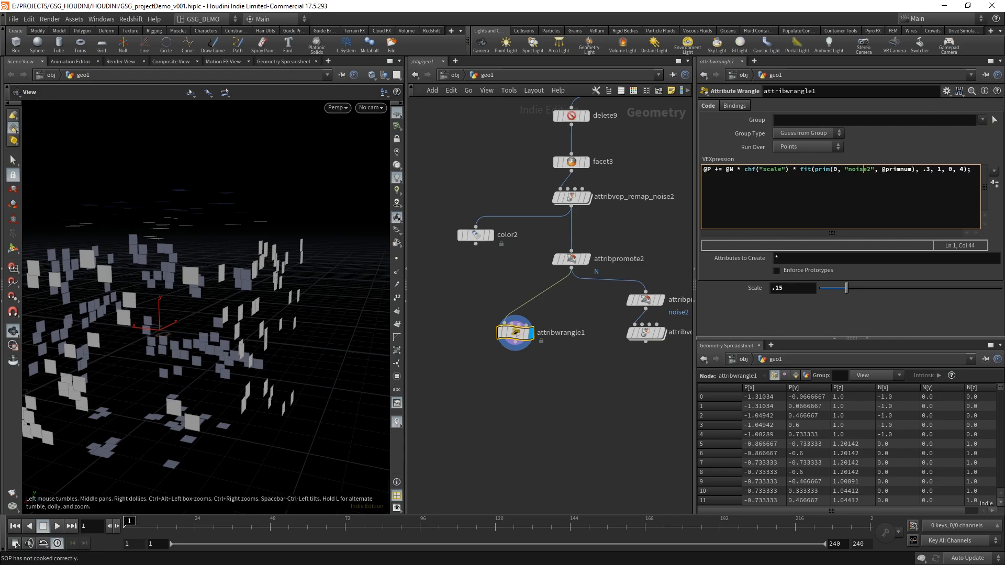
- Switch to the browser's SideFX help page for the prim VEX function and examine its title and signature
drag(0, 45, 555, 31)
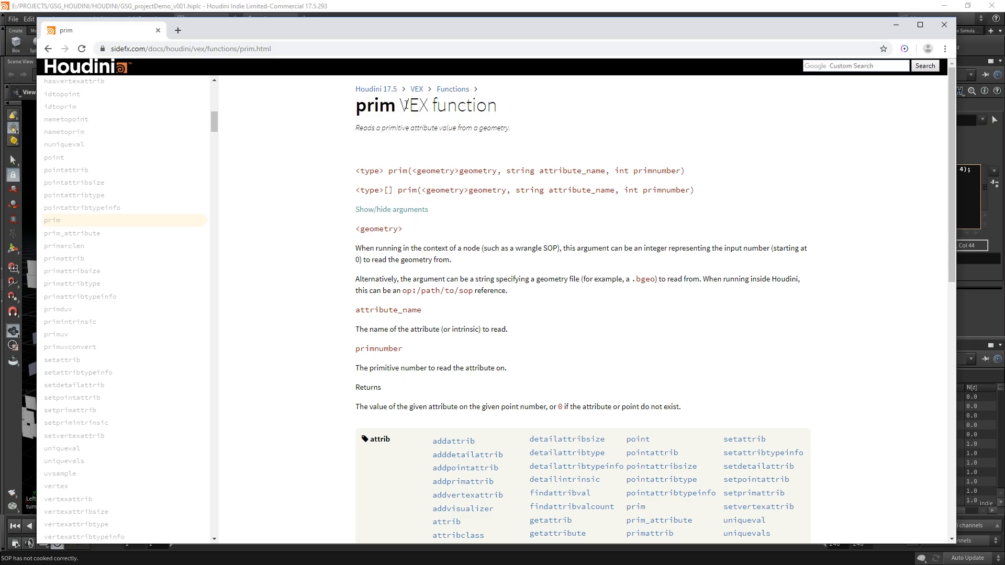
drag(401, 105, 496, 106)
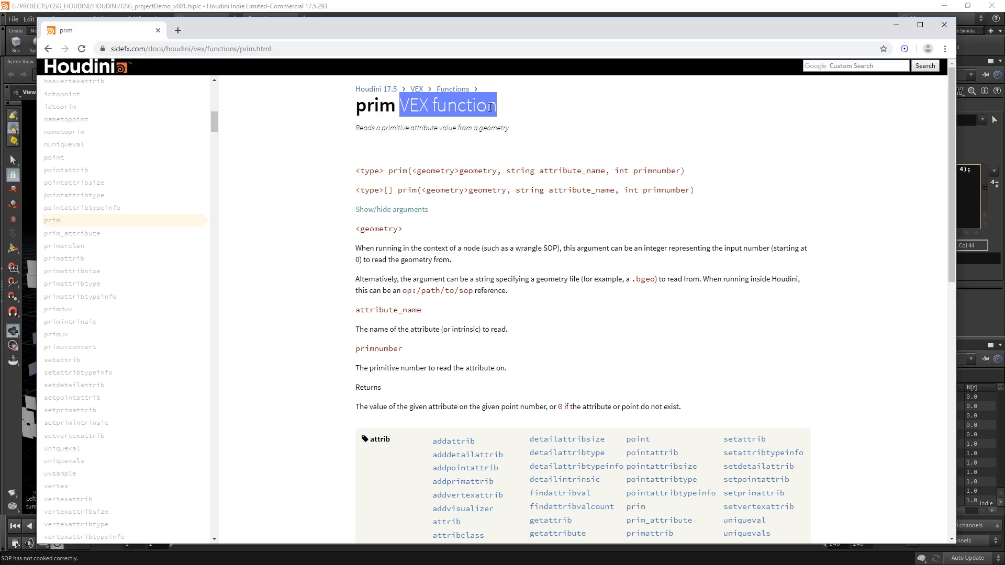
click(489, 106)
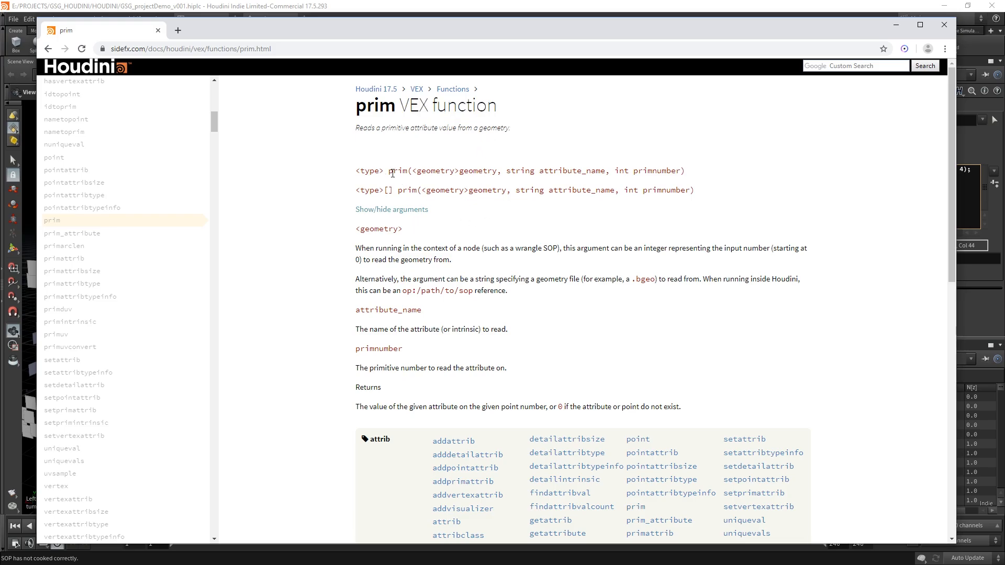
mouse_move(357, 170)
mouse_down()
mouse_move(678, 184)
mouse_move(687, 171)
mouse_up()
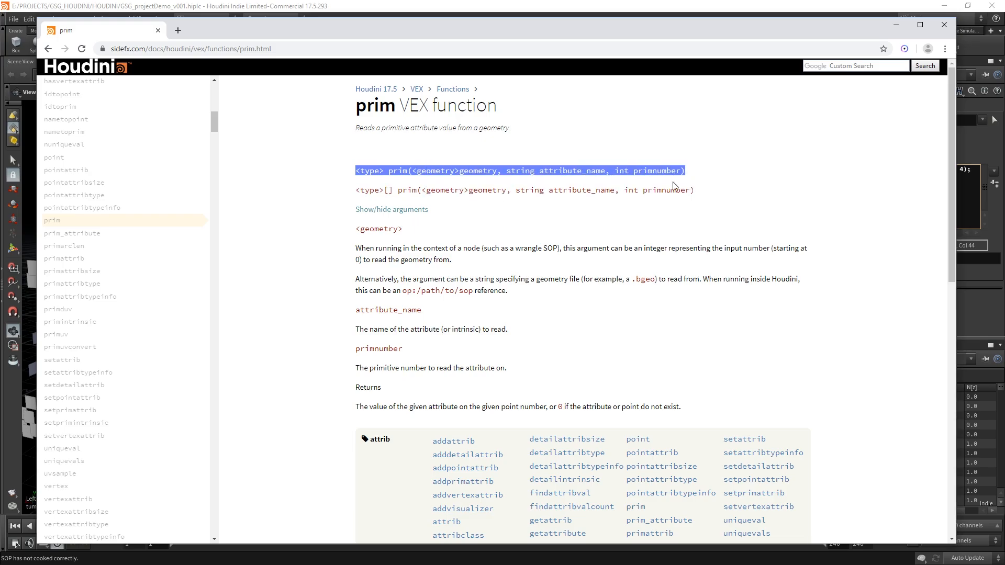
click(671, 185)
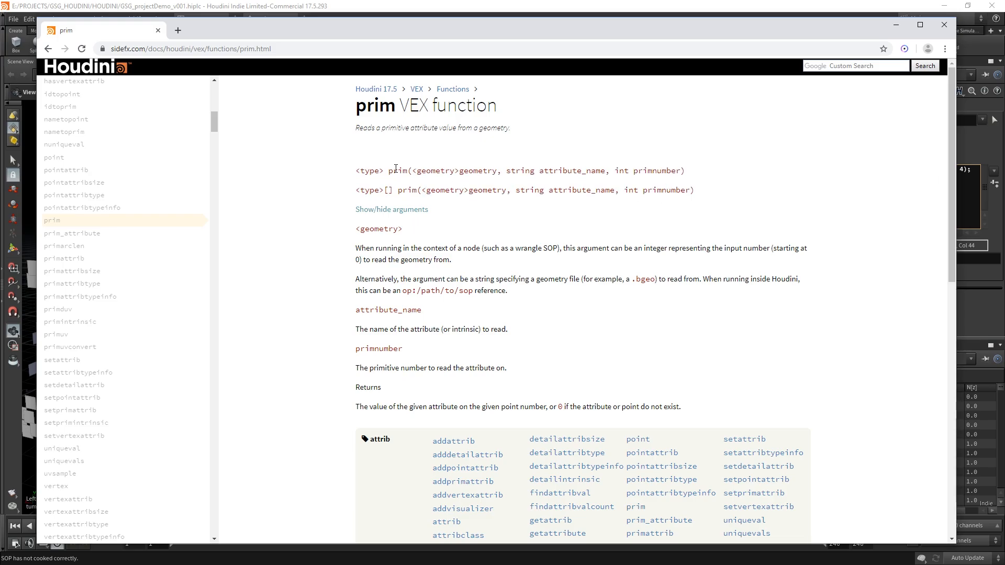
- Examine the return type, function name and geometry argument in the prim() signatures
drag(379, 173, 356, 172)
click(382, 175)
drag(392, 189, 376, 189)
click(399, 190)
drag(389, 172, 413, 171)
click(683, 167)
drag(412, 172, 495, 172)
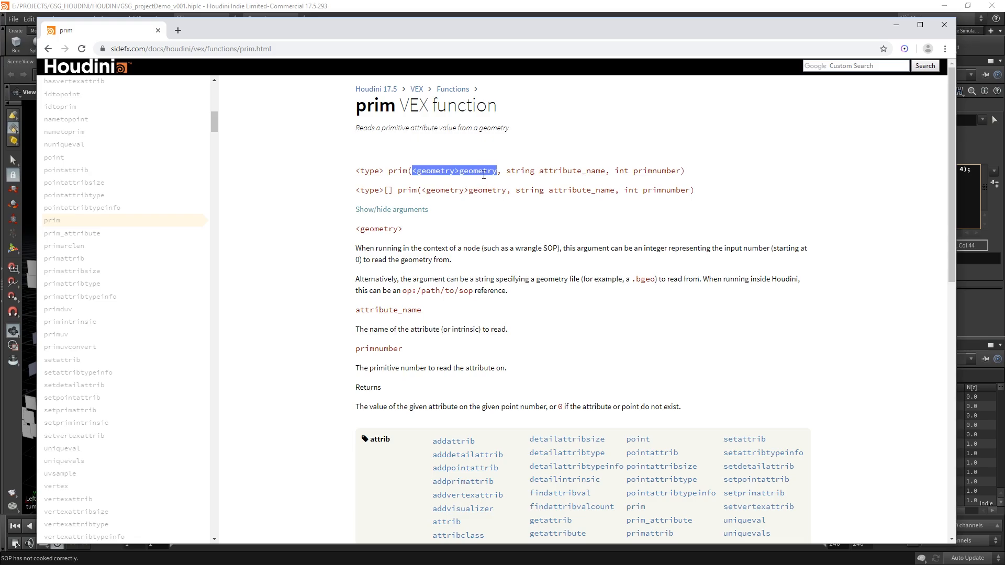
click(498, 172)
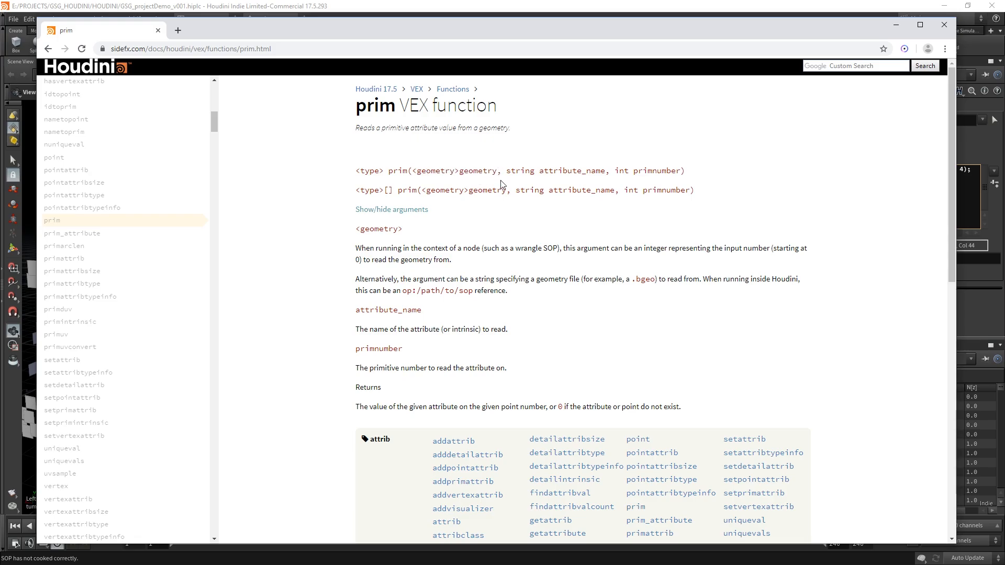
- Compare the attribute_name argument in the prim() documentation with "noise2" in attribwrangle1's expression
drag(515, 28, 472, 37)
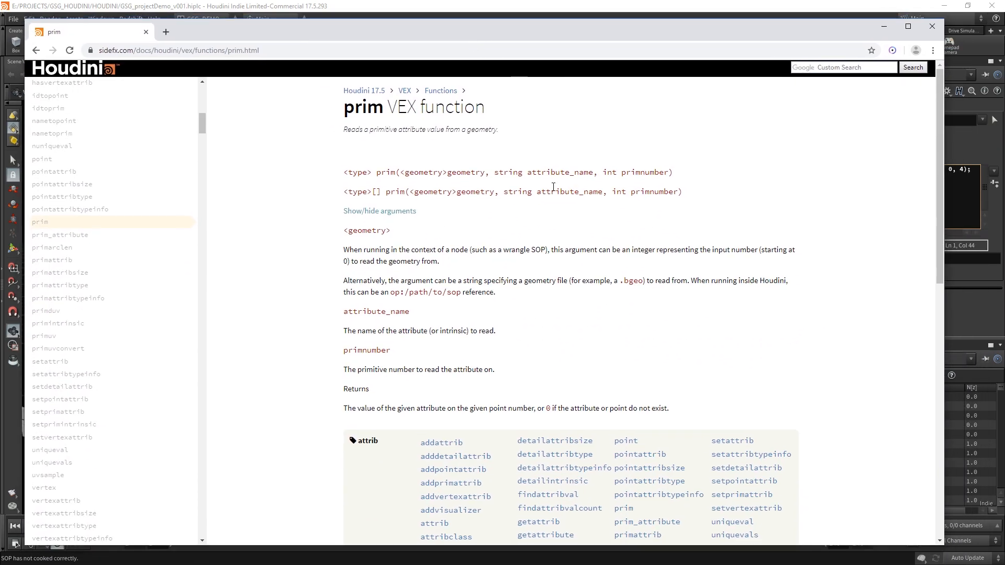
drag(497, 174, 592, 172)
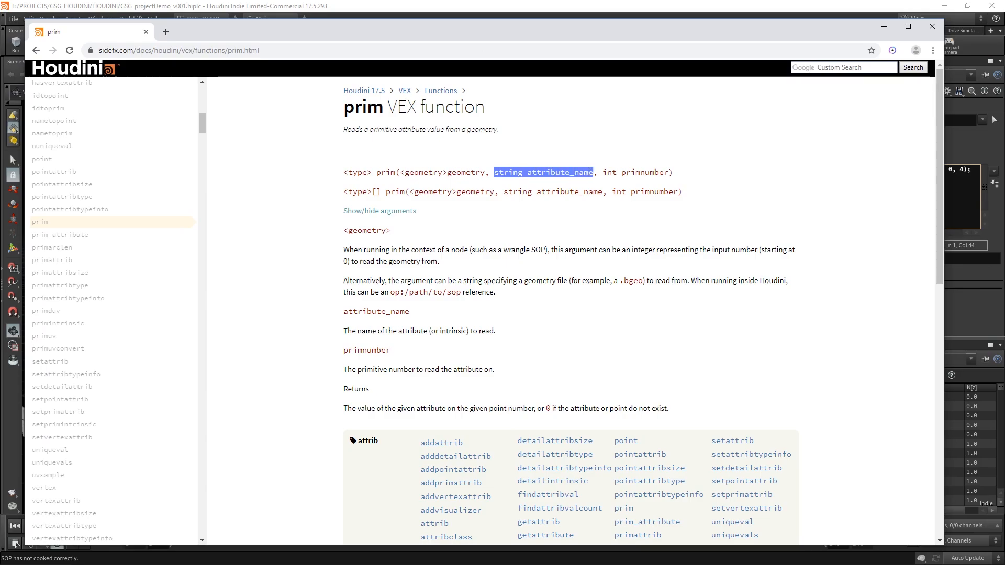
click(492, 172)
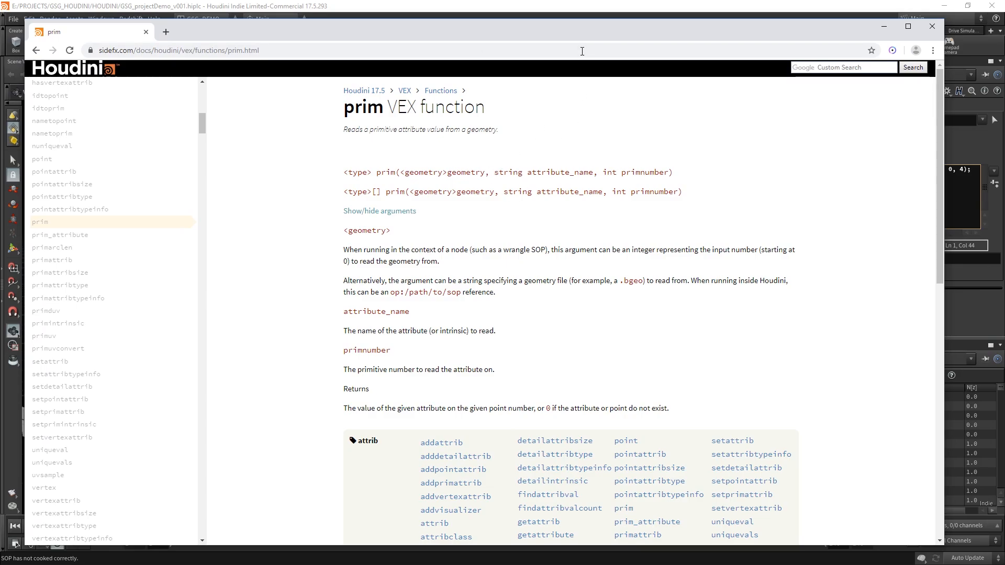
drag(614, 25, 514, 284)
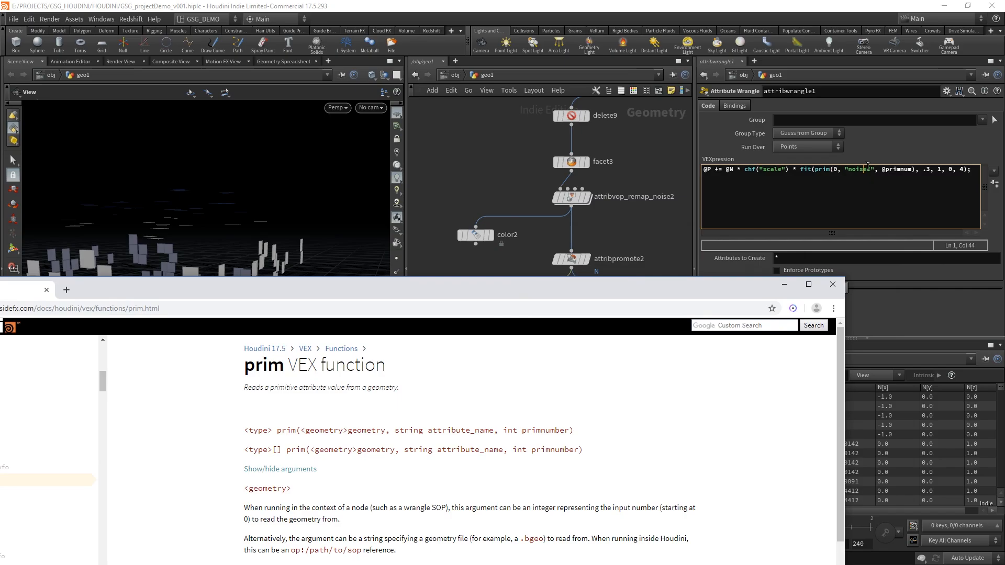
click(870, 169)
text(2)
drag(592, 287, 670, 30)
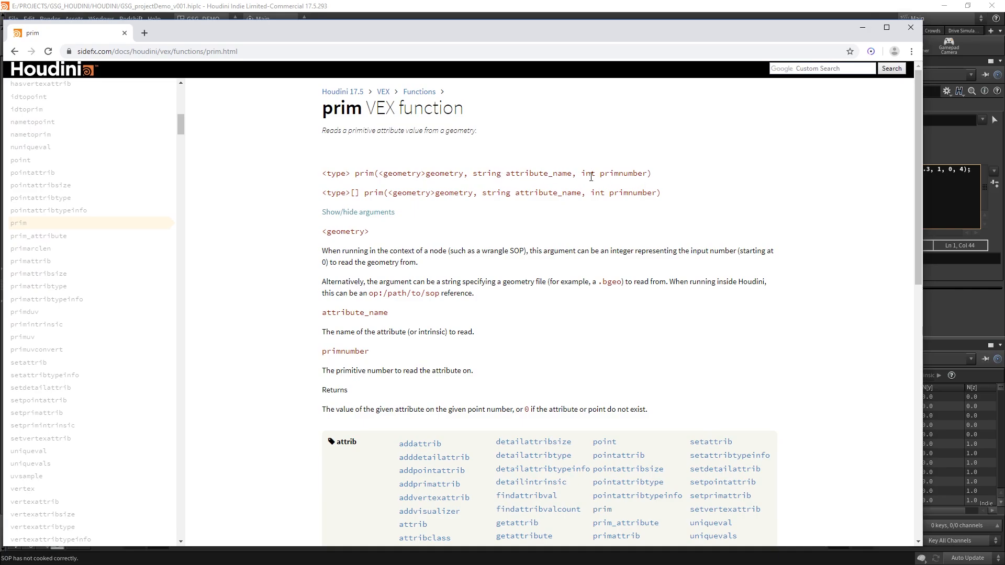
drag(581, 173, 649, 174)
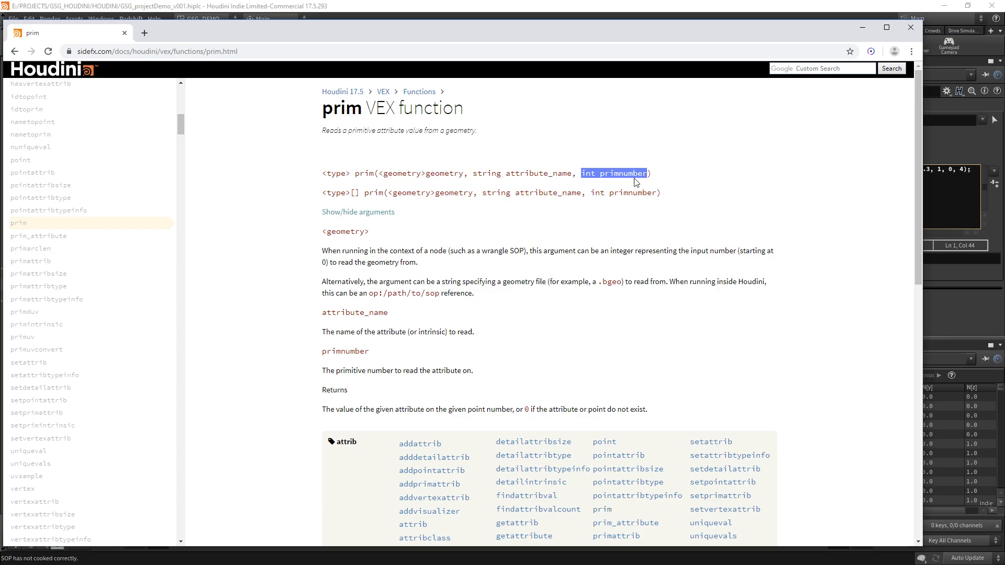
drag(576, 173, 572, 173)
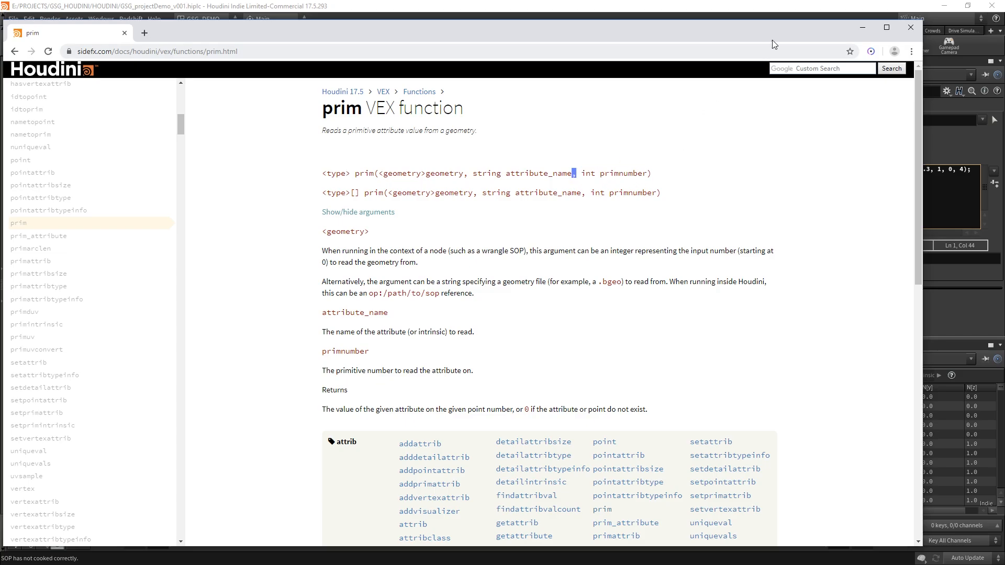
drag(787, 24, 794, 337)
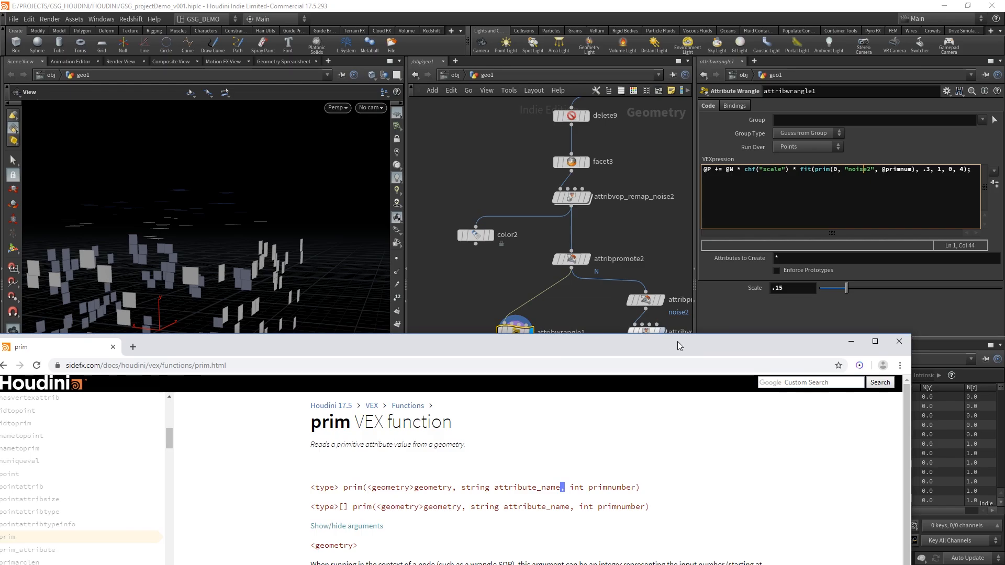
drag(677, 342, 683, 367)
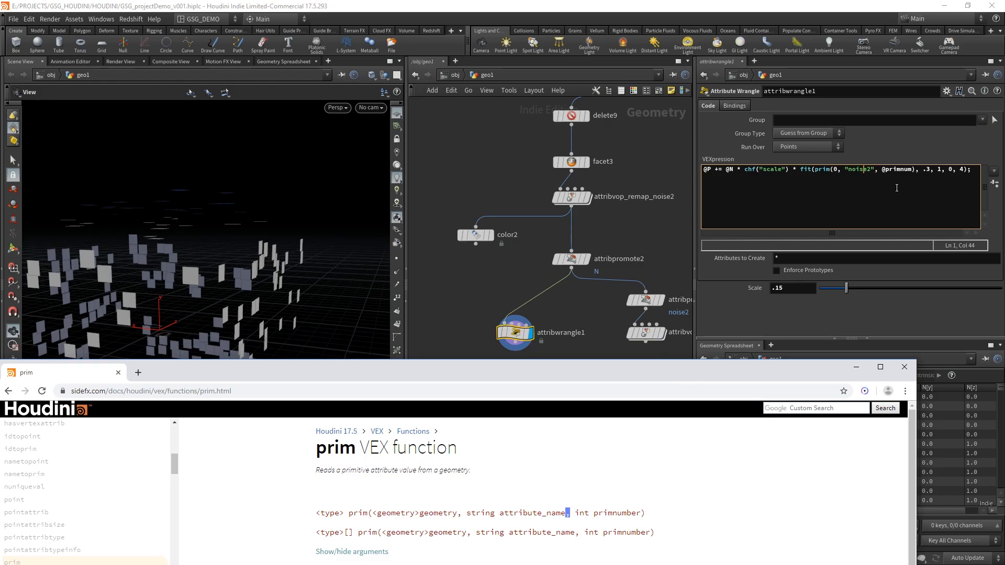
drag(882, 169, 912, 170)
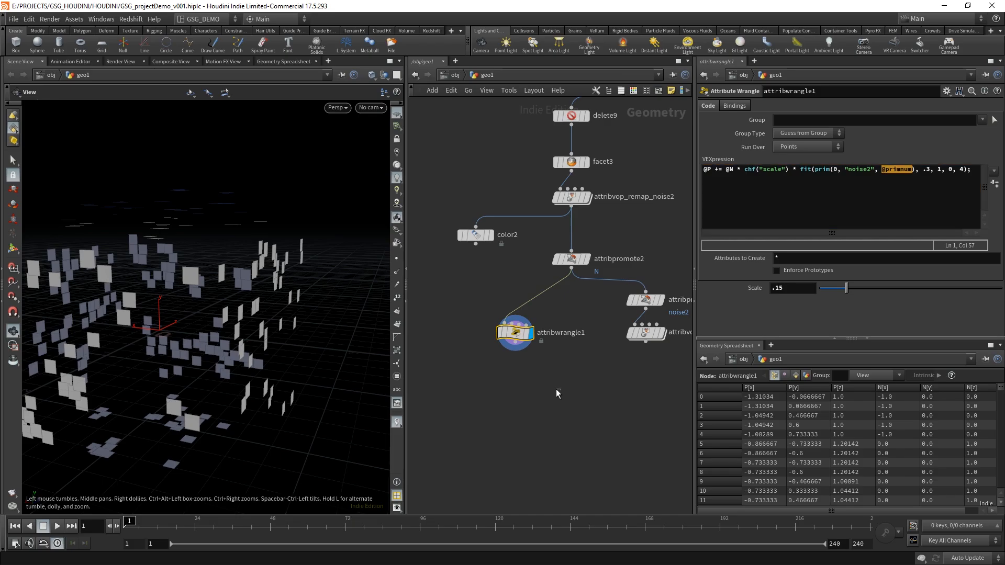
- Switch from Houdini back to the browser and search the web for "houdini fit()"
click(815, 170)
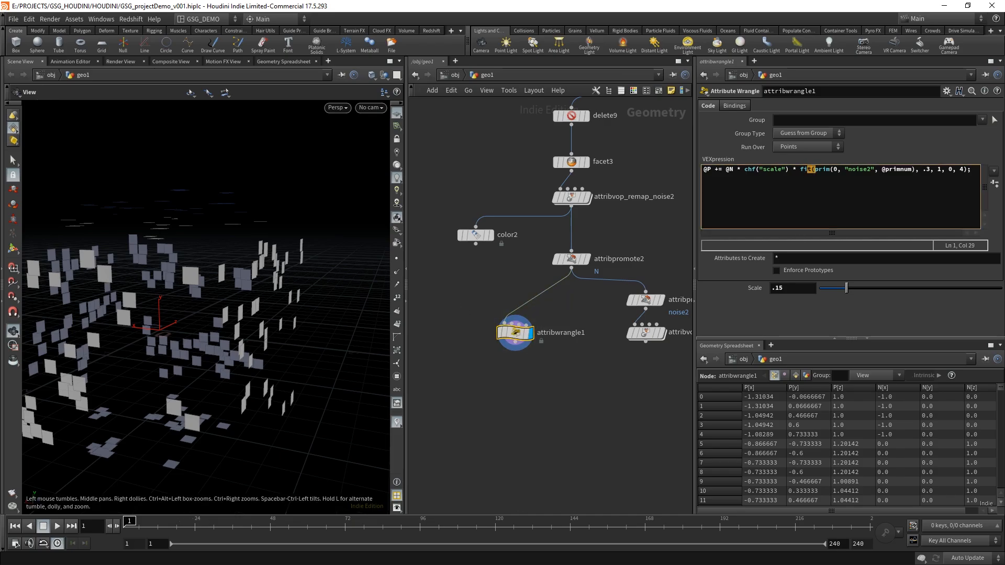
key(alt+Tab)
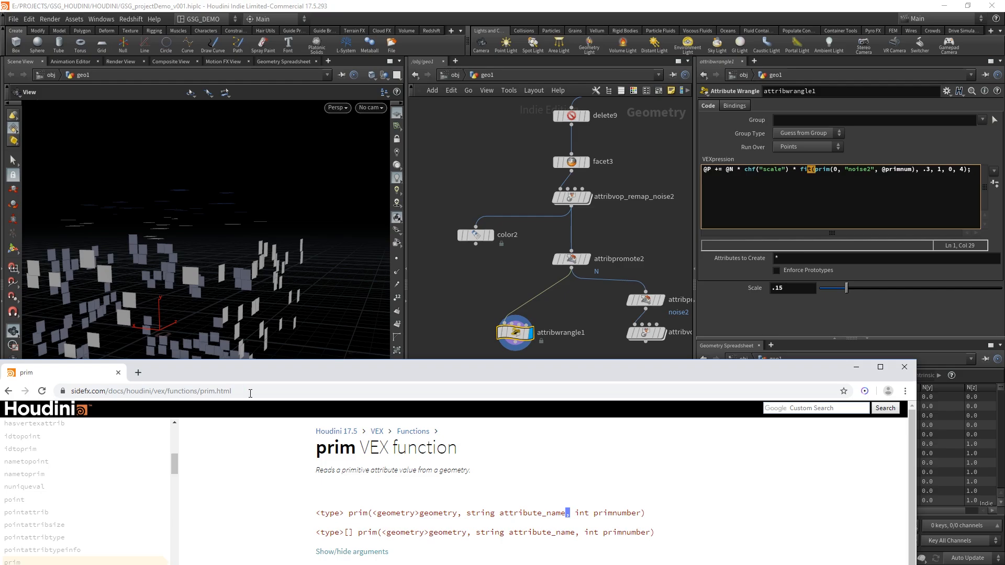
drag(335, 373, 354, 60)
click(285, 78)
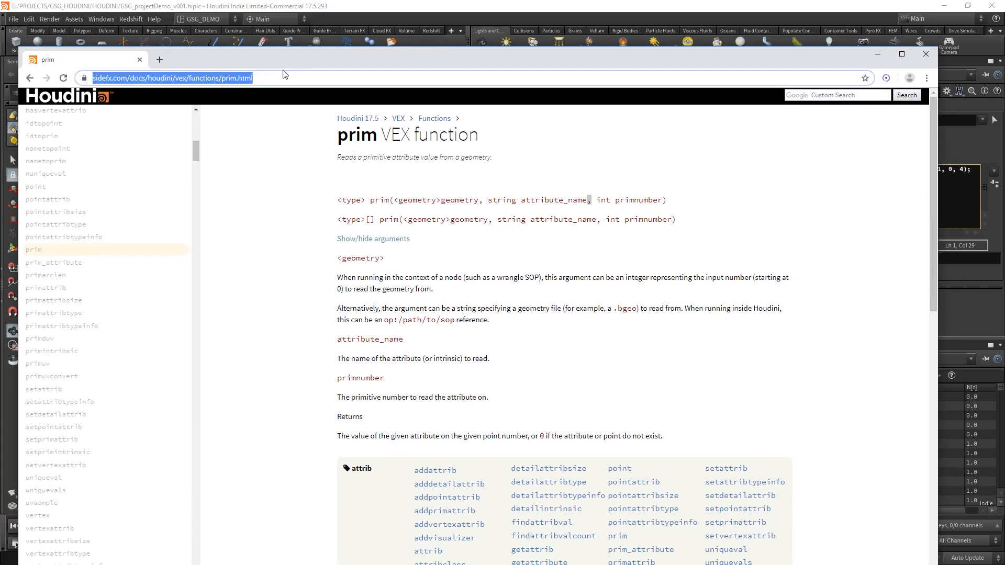
text(houdini )
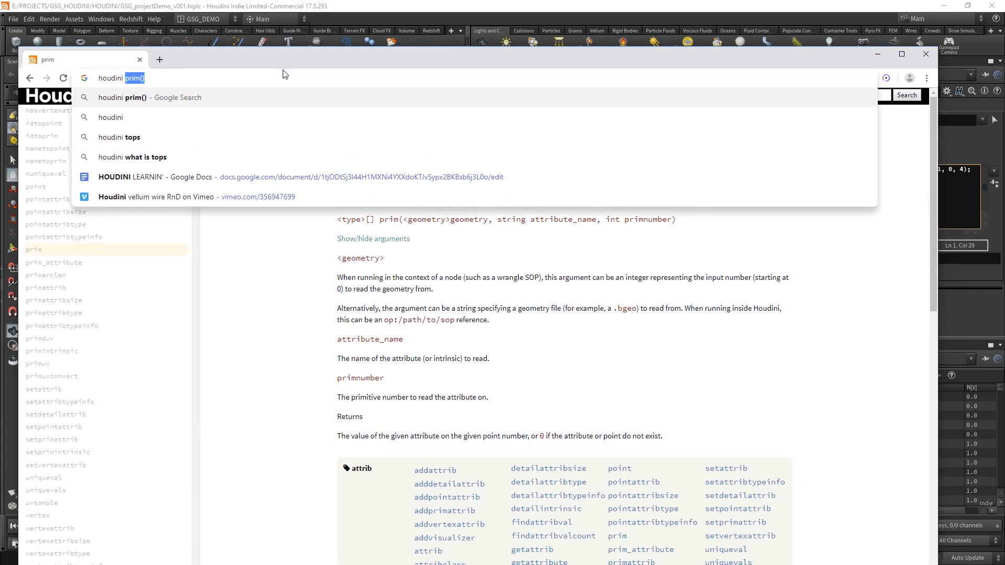
text(fit())
key(Return)
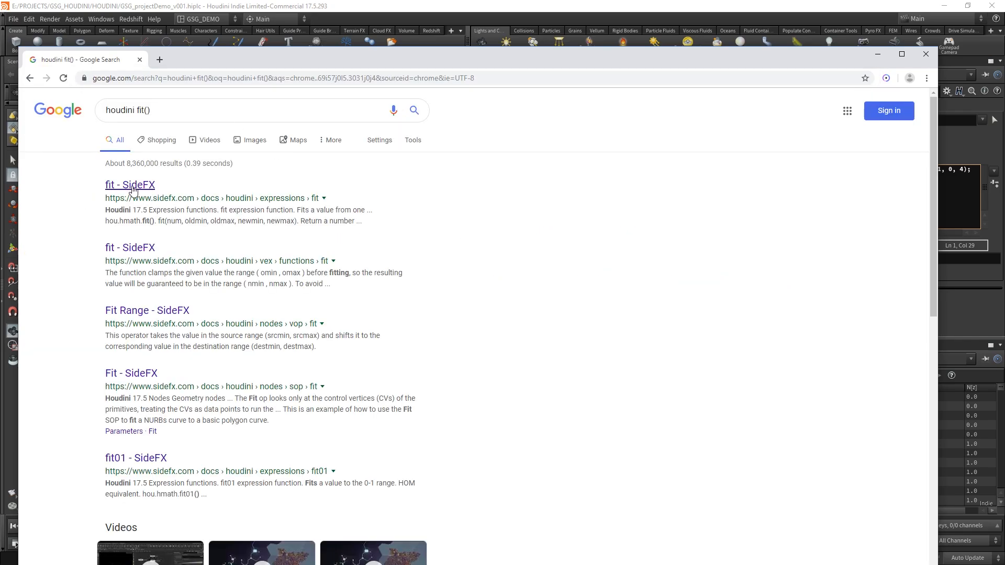
click(142, 190)
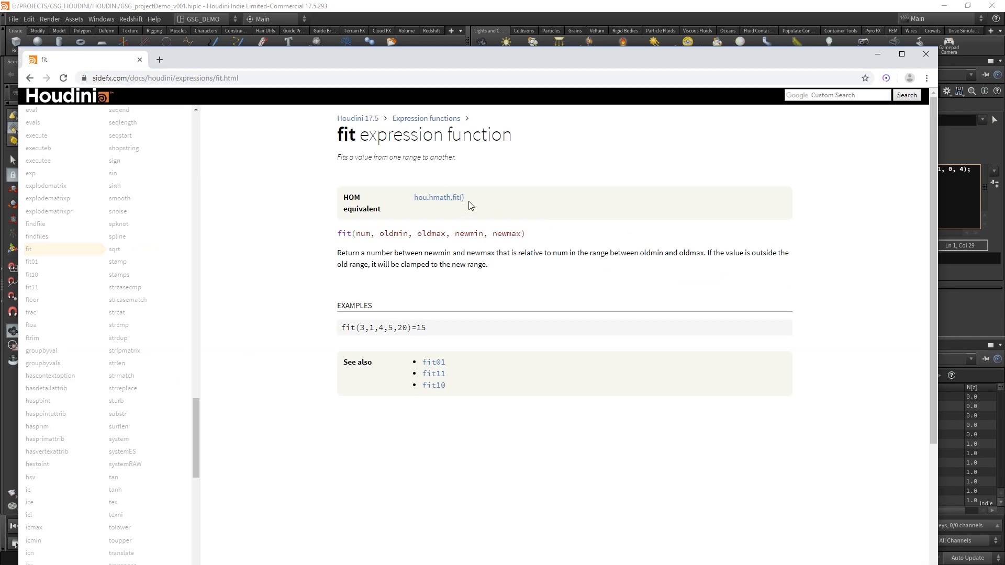
drag(362, 136, 520, 137)
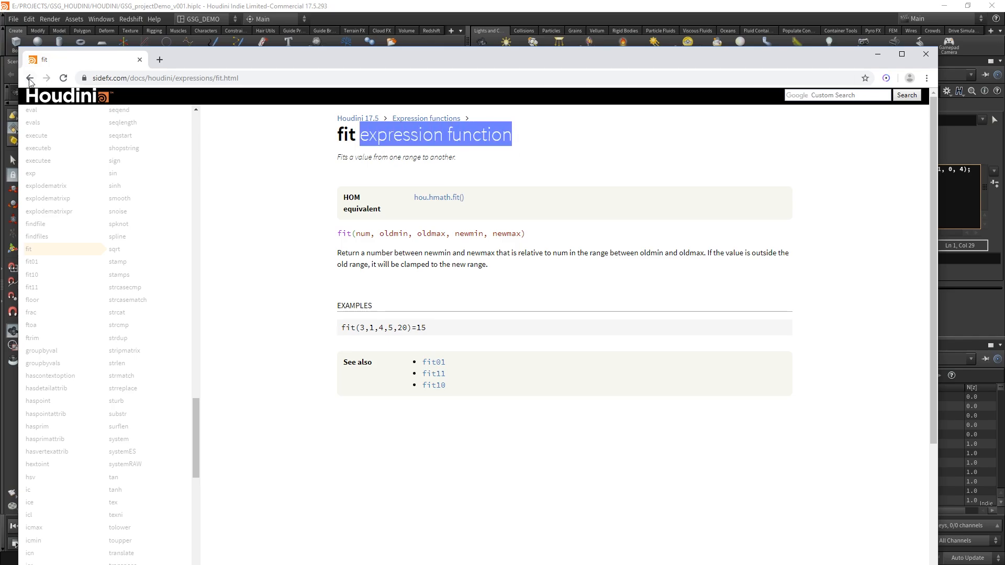
click(30, 78)
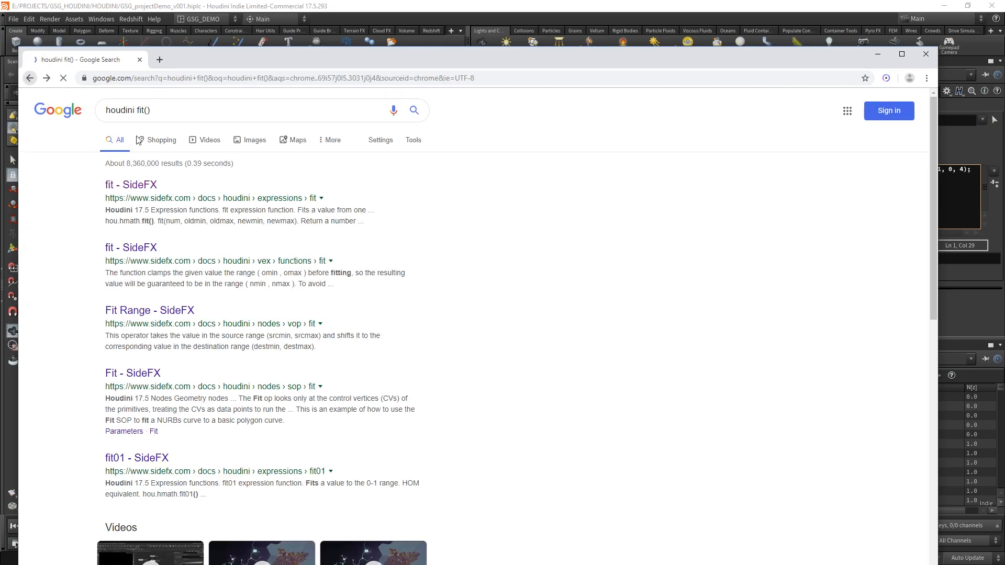
- Open the VEX fit function documentation and examine its value, omin, omax, nmin and nmax arguments
click(135, 249)
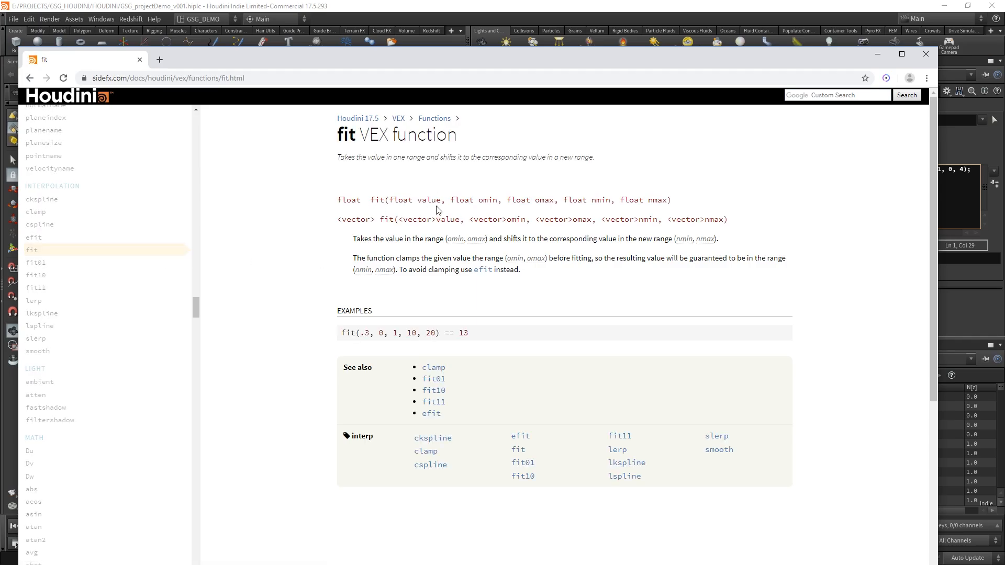
drag(441, 201, 392, 202)
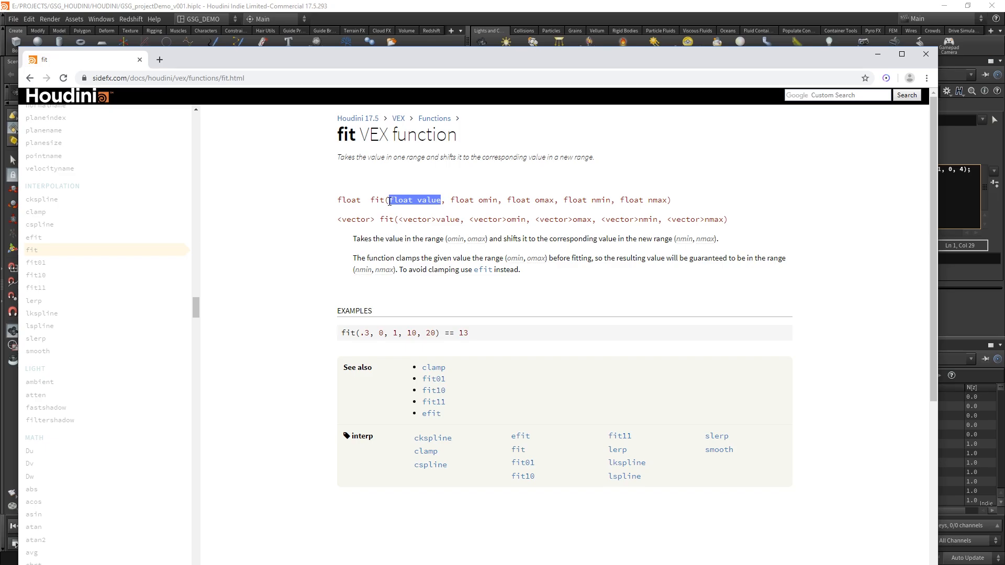
click(441, 203)
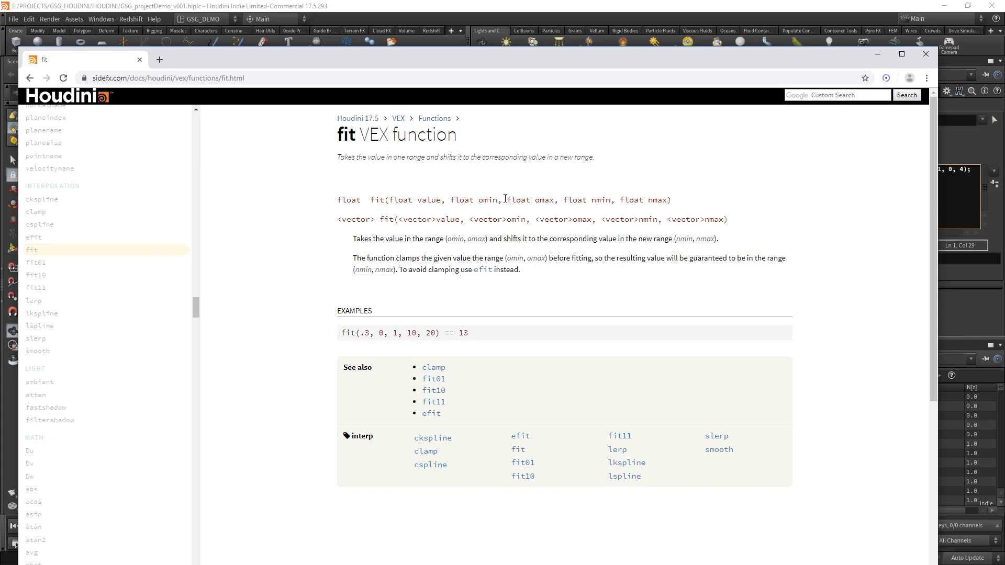
drag(512, 200, 663, 200)
click(665, 200)
drag(440, 201, 390, 202)
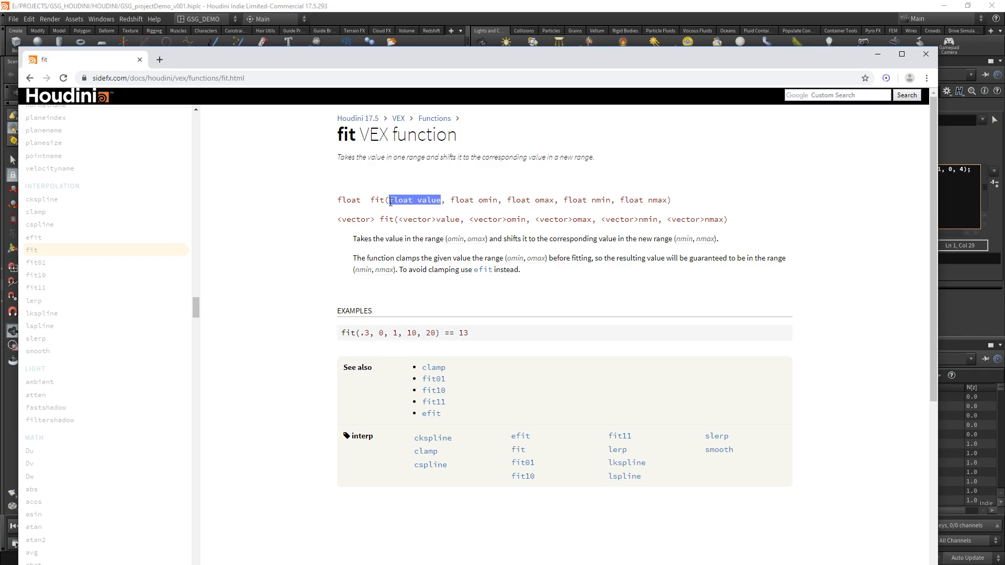
- Compare fit()'s value argument with the nested prim() call in attribwrangle1's expression in Houdini, and move the browser out of the way
drag(608, 59, 608, 321)
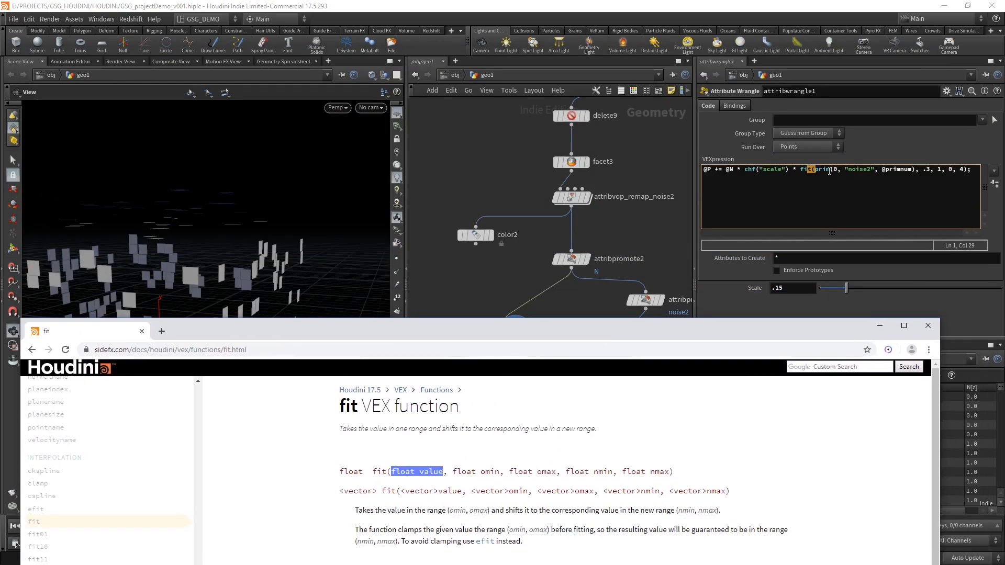
click(830, 181)
drag(815, 169, 913, 169)
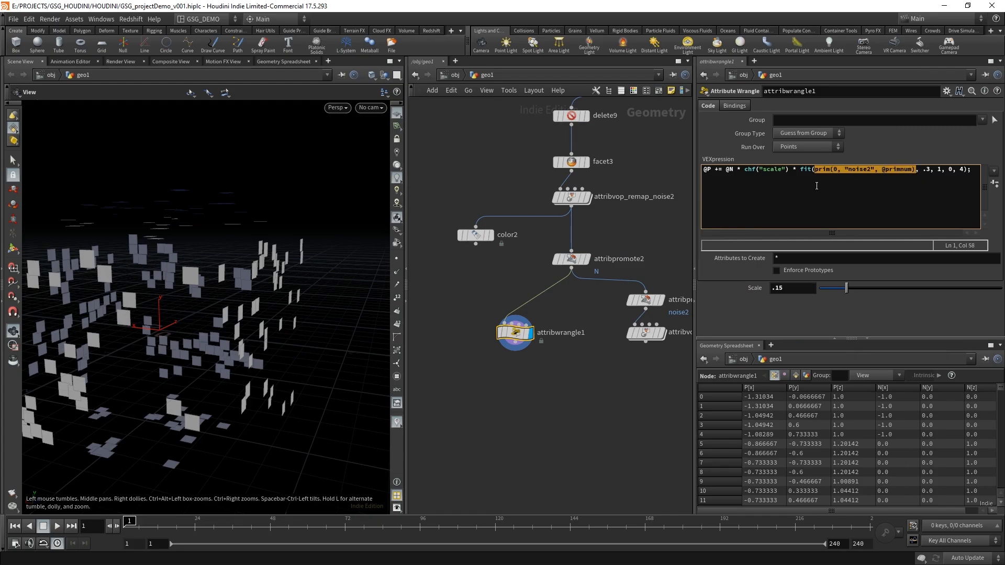
click(802, 169)
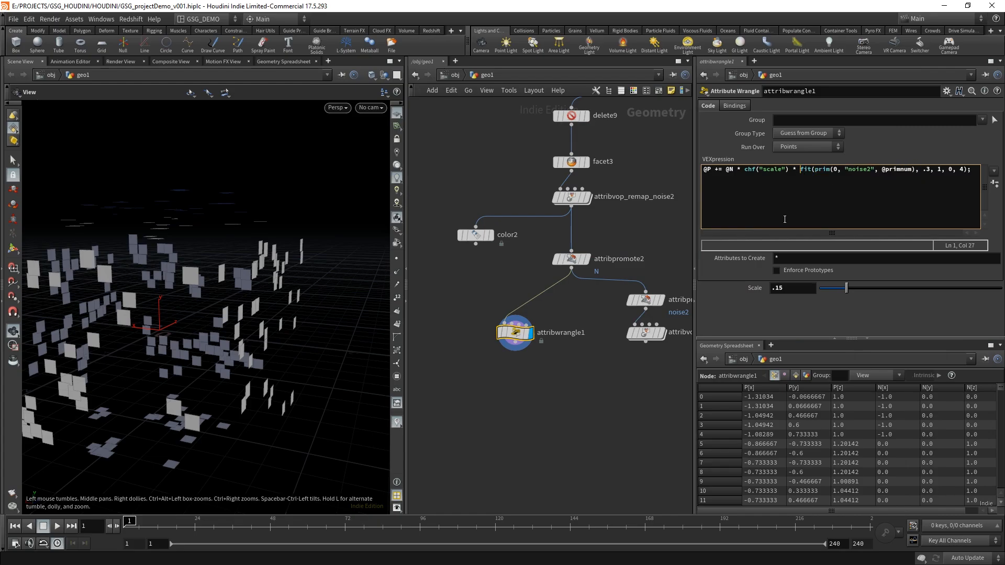
click(548, 422)
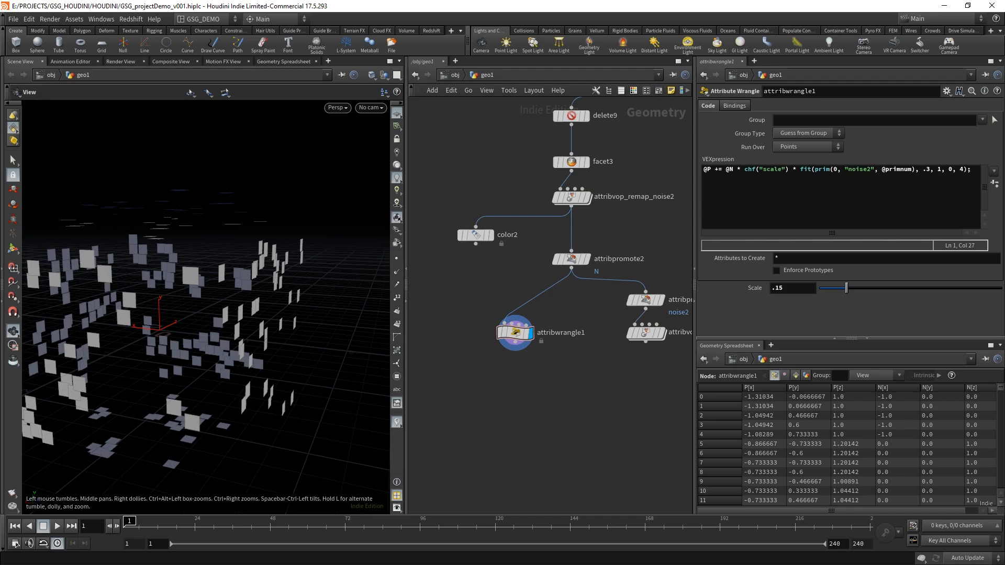
key(alt+Tab)
drag(473, 325, 0, 314)
- Move attribpromote3 and attribvop2 aside as a group and place attribwrangle1 directly below attribpromote2 in the network
mouse_move(520, 385)
middle_down()
mouse_move(543, 382)
mouse_move(490, 393)
mouse_move(504, 396)
middle_up()
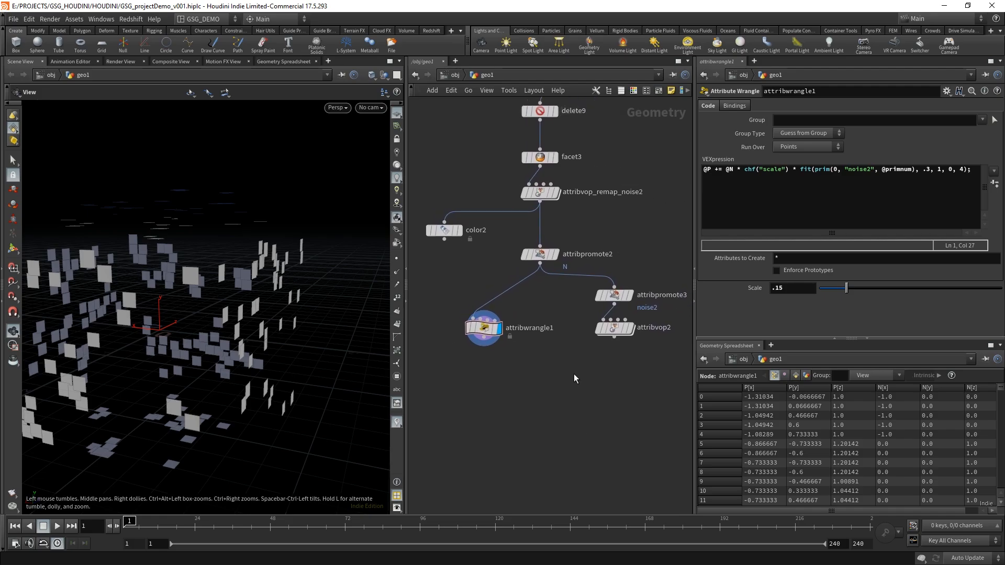
middle_drag(606, 369, 573, 372)
drag(626, 371, 560, 292)
drag(581, 334, 630, 335)
middle_drag(545, 364, 589, 365)
drag(507, 331, 564, 332)
scroll(562, 364, up, 3)
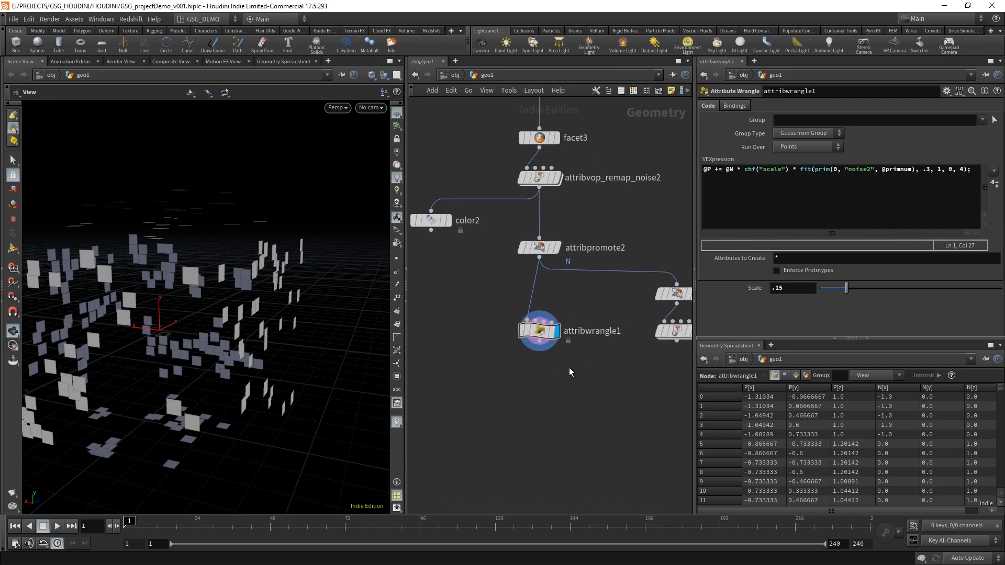
- Add a PolyExtrude node below attribwrangle1, fed by its output, and display it
alt+drag(201, 315, 277, 337)
scroll(552, 399, up, 1)
mouse_move(552, 399)
middle_down()
mouse_move(528, 388)
mouse_move(543, 383)
middle_up()
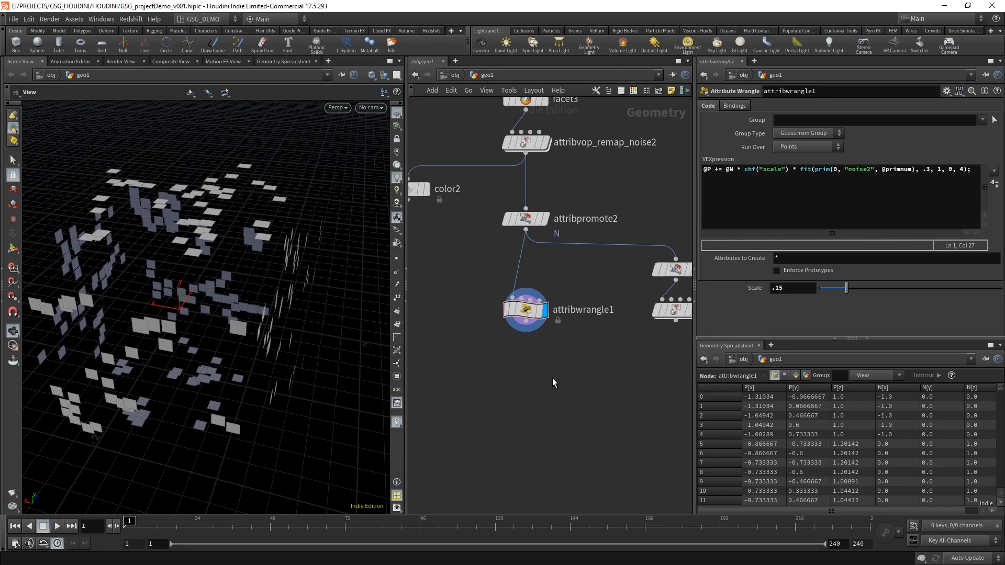
key(Tab)
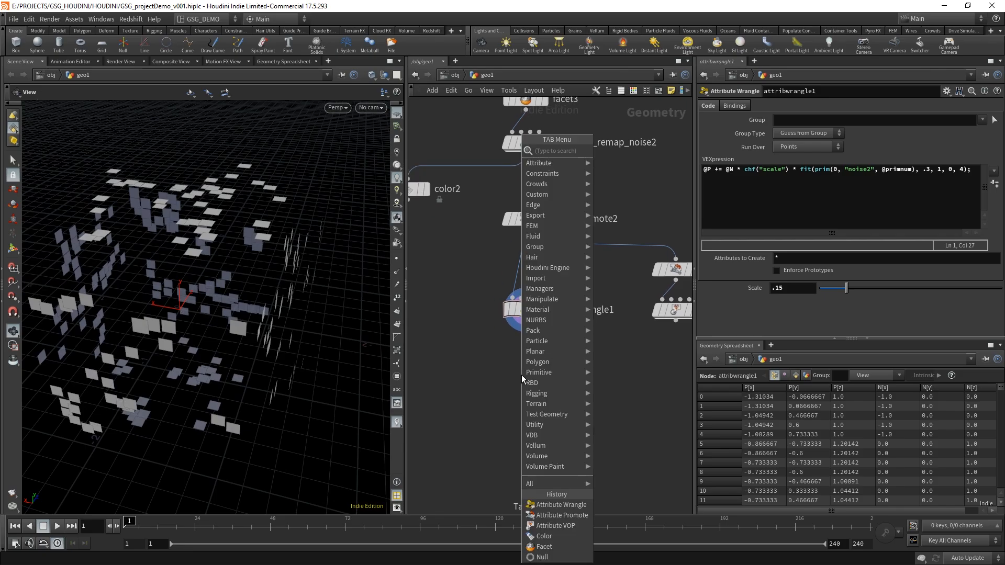
text(polext)
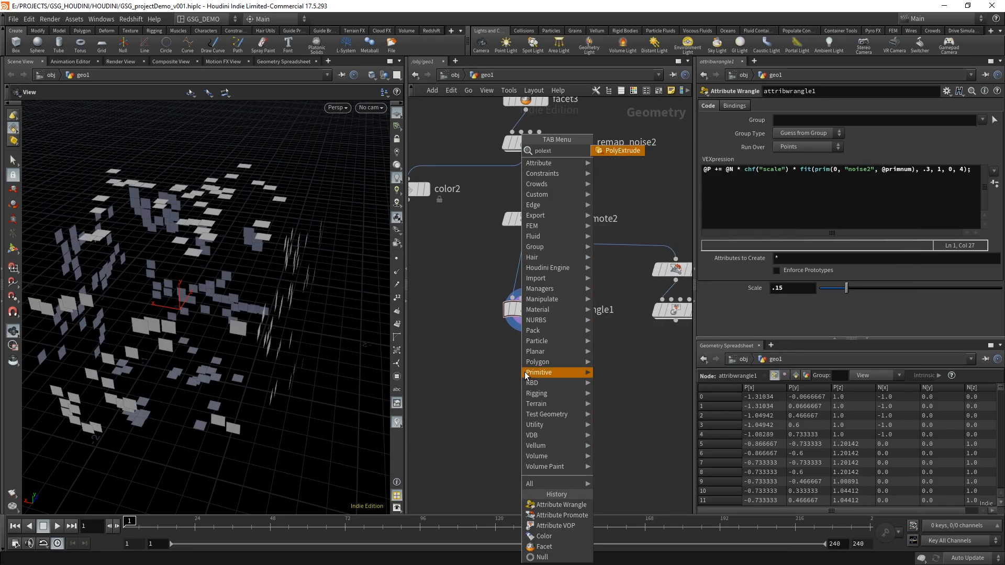
key(Return)
click(528, 369)
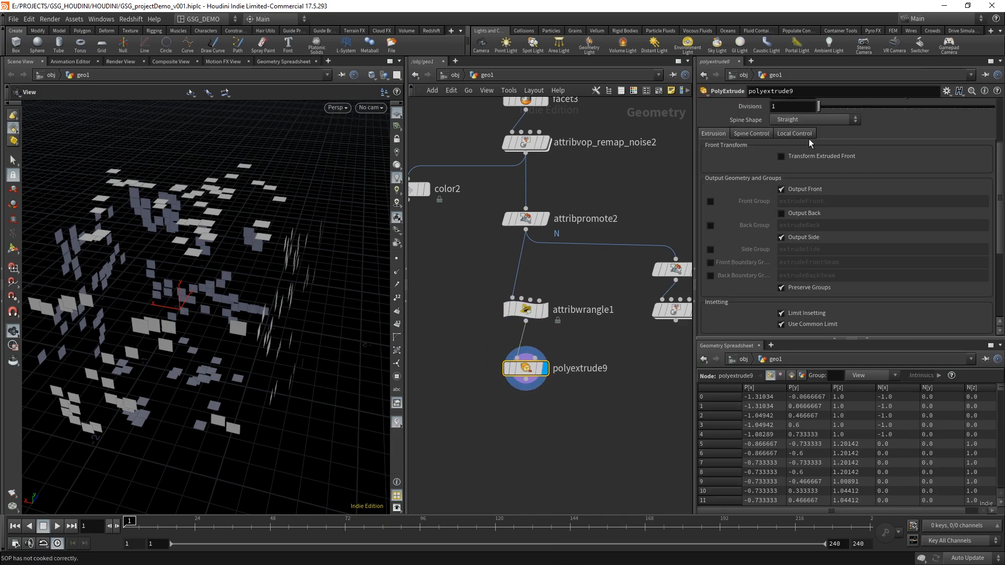
- Enable Output Back on the PolyExtrude node and set its extrusion distance to 0.02
scroll(840, 270, up, 3)
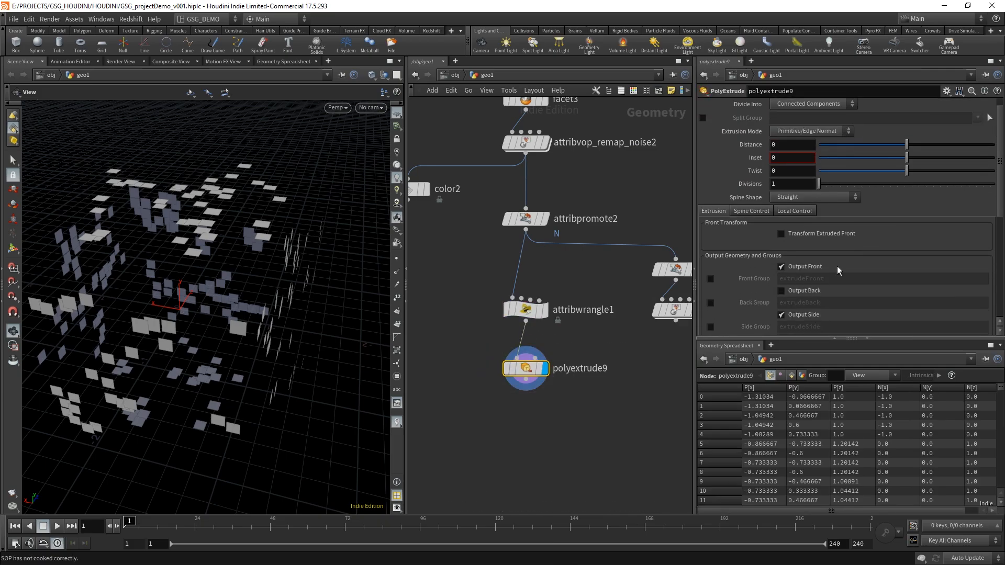
click(782, 292)
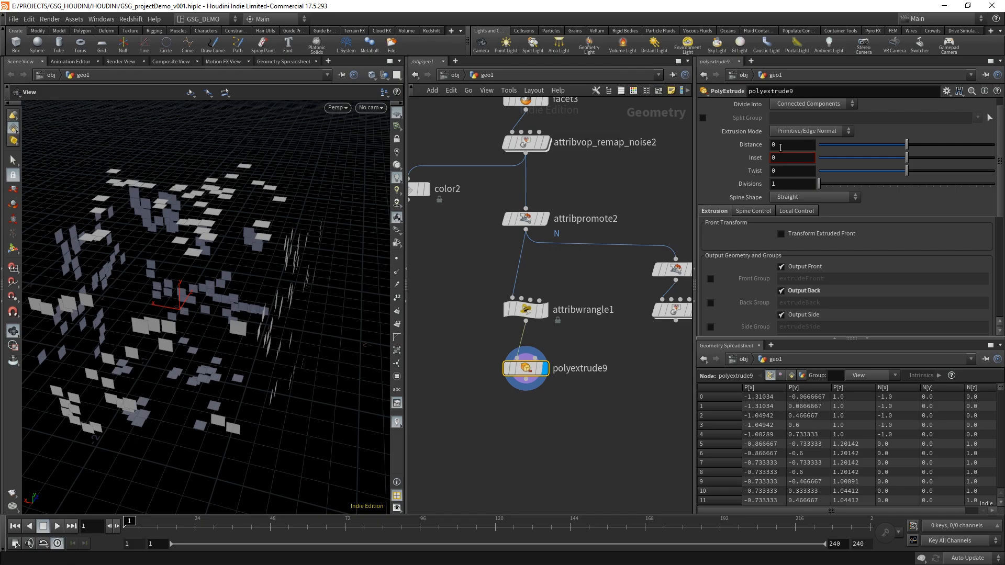
middle_drag(787, 149, 806, 164)
alt+right_drag(348, 287, 245, 313)
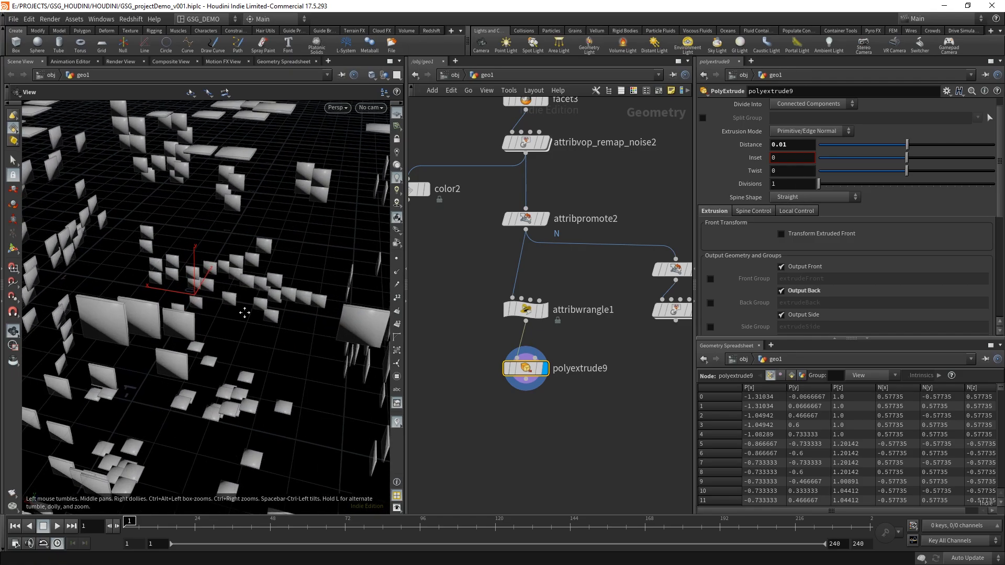
alt+drag(245, 312, 222, 324)
middle_drag(792, 175, 815, 169)
- Inspect the extruded tiles' thickness and shading from several angles and check the PolyExtrude node's geometry info for its normal attribute
alt+drag(208, 287, 196, 333)
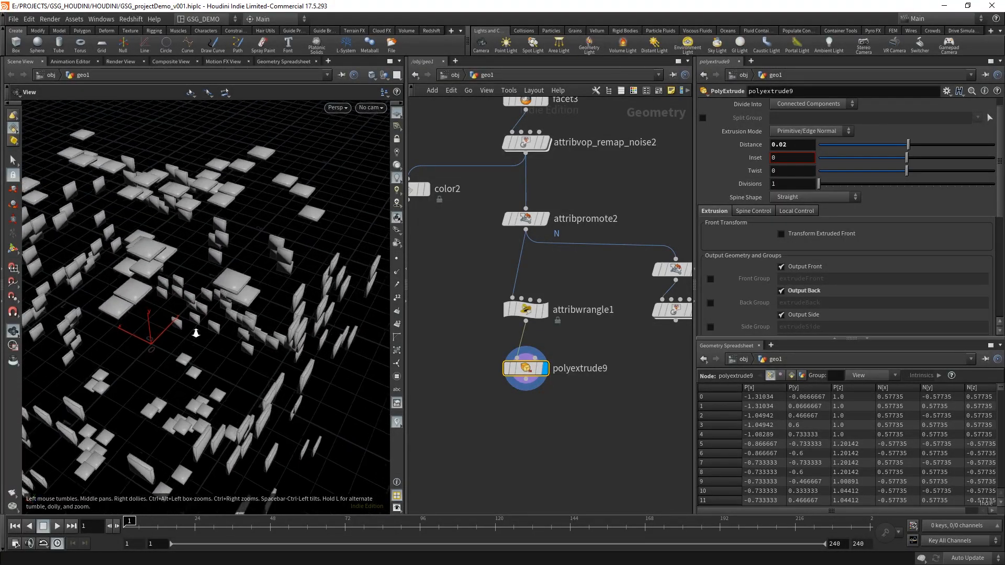
alt+right_drag(196, 334, 214, 331)
alt+drag(214, 331, 232, 335)
alt+middle_drag(232, 335, 241, 333)
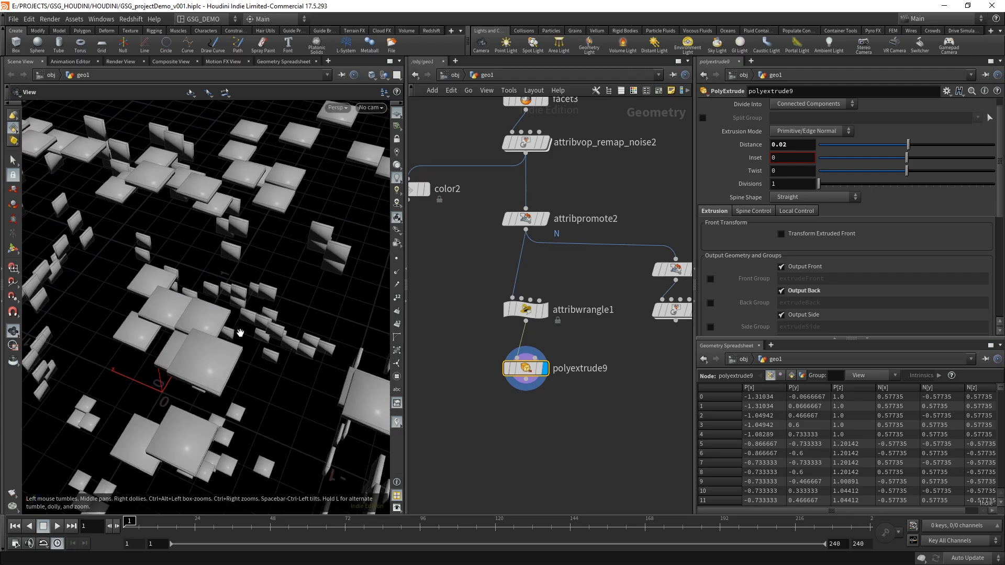
alt+right_drag(245, 346, 195, 371)
alt+drag(195, 371, 161, 403)
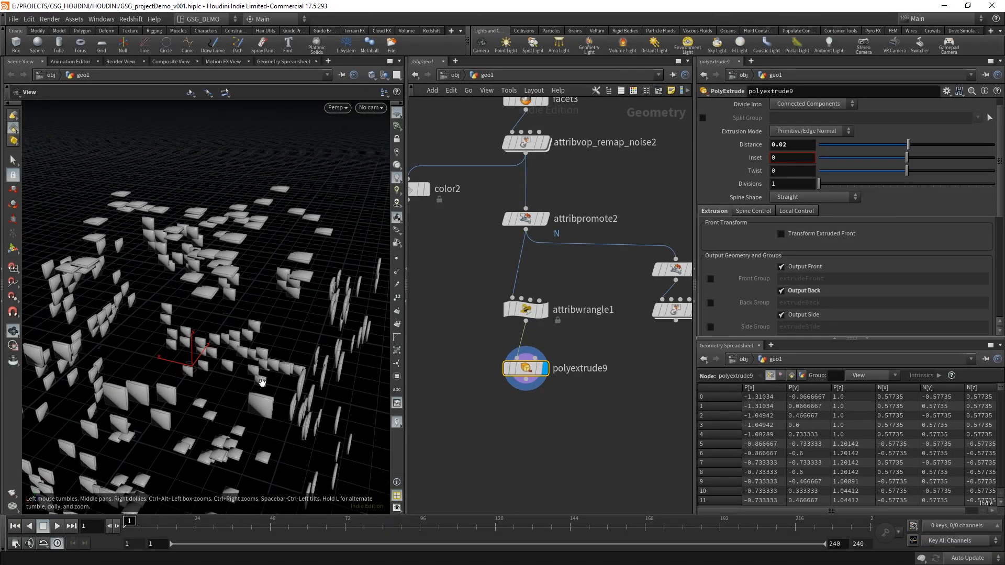
click(570, 428)
middle_drag(582, 417, 577, 409)
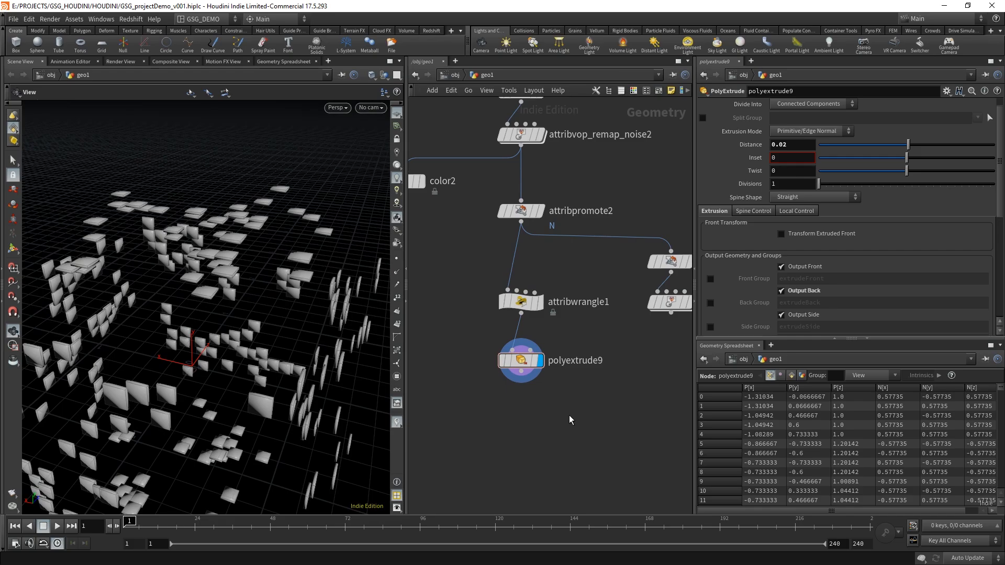
middle_click(522, 358)
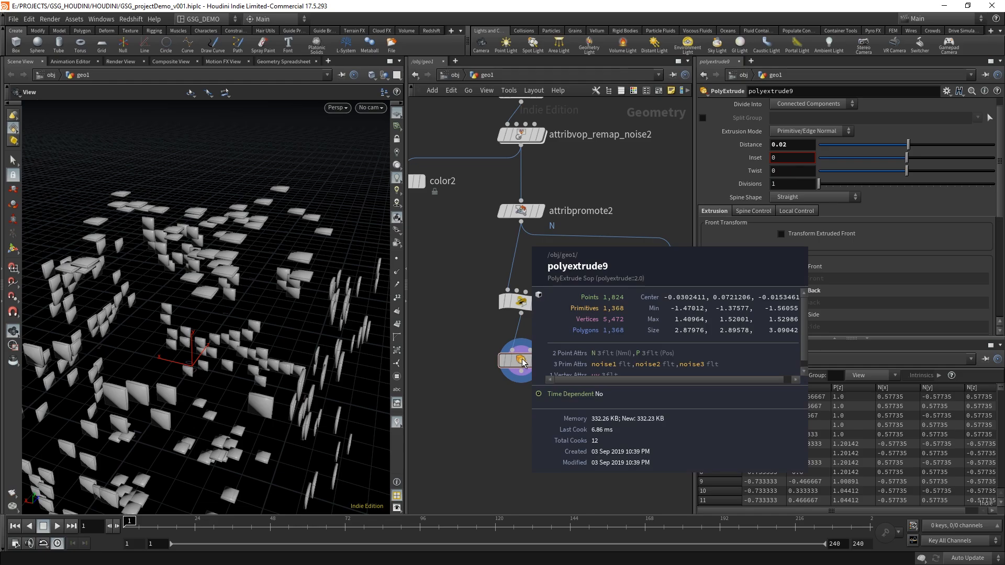
middle_click(525, 363)
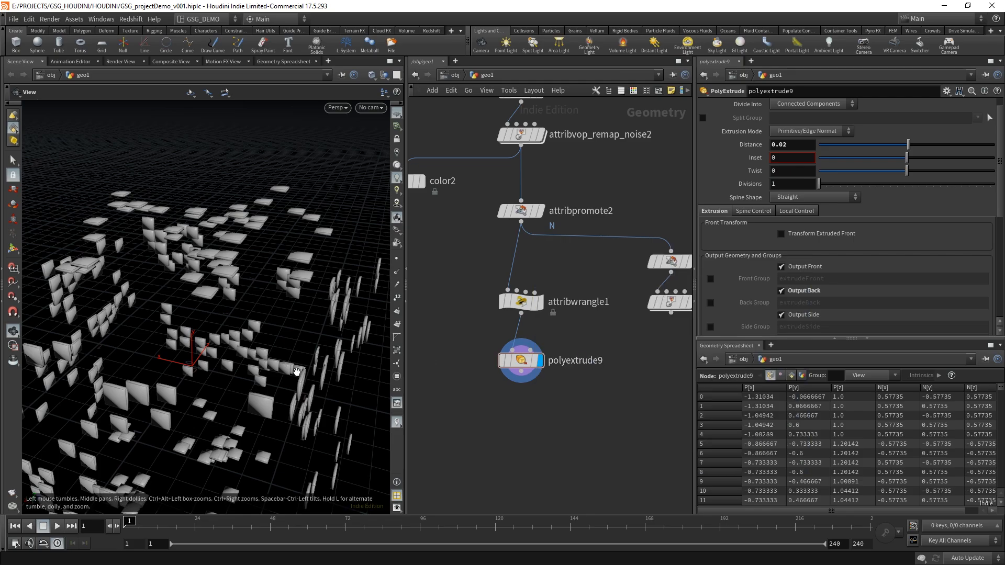
- Add a Normal node below polyextrude9, connect it to the extrusion's output and display it
middle_drag(562, 428, 548, 418)
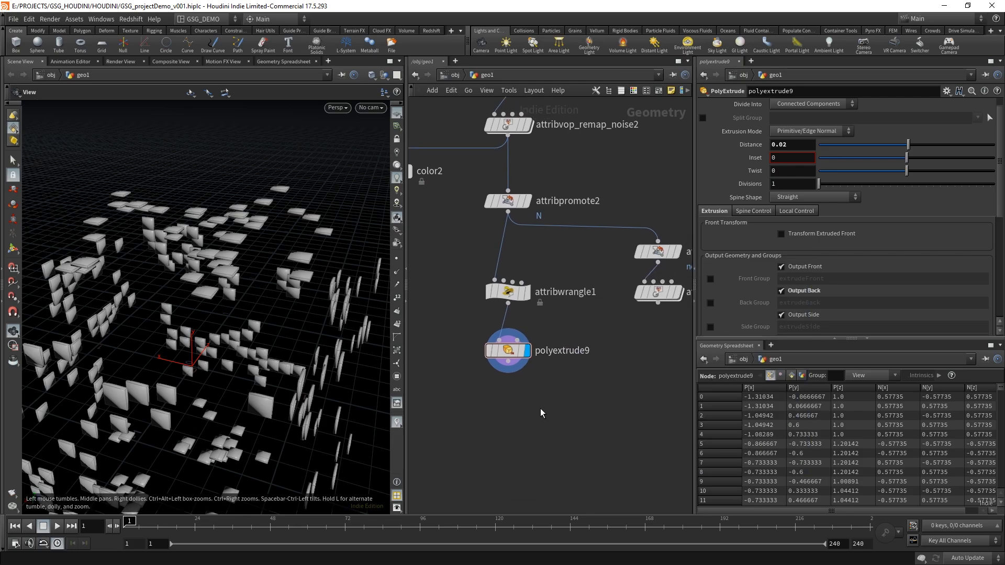
key(Tab)
text(norm)
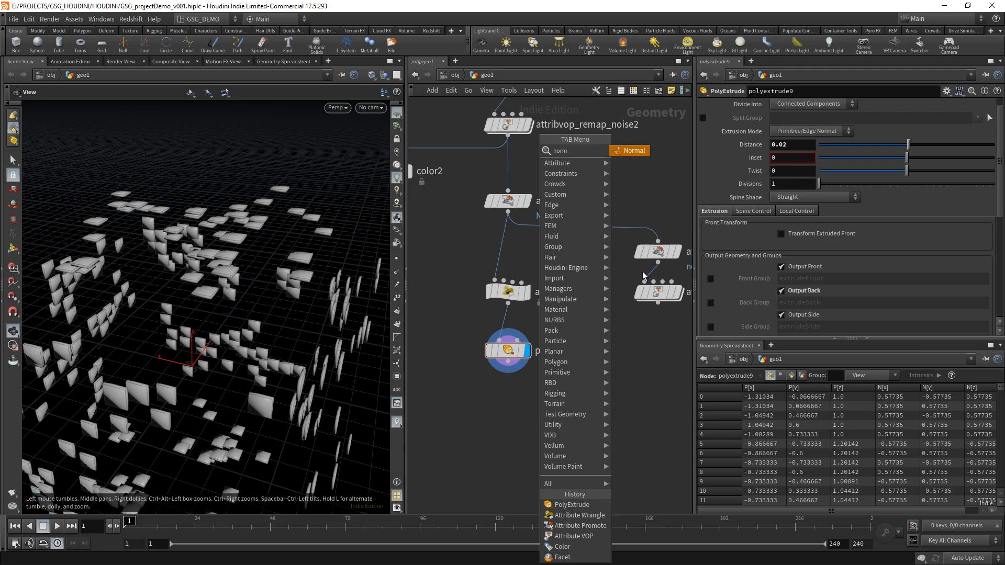
click(636, 152)
click(525, 414)
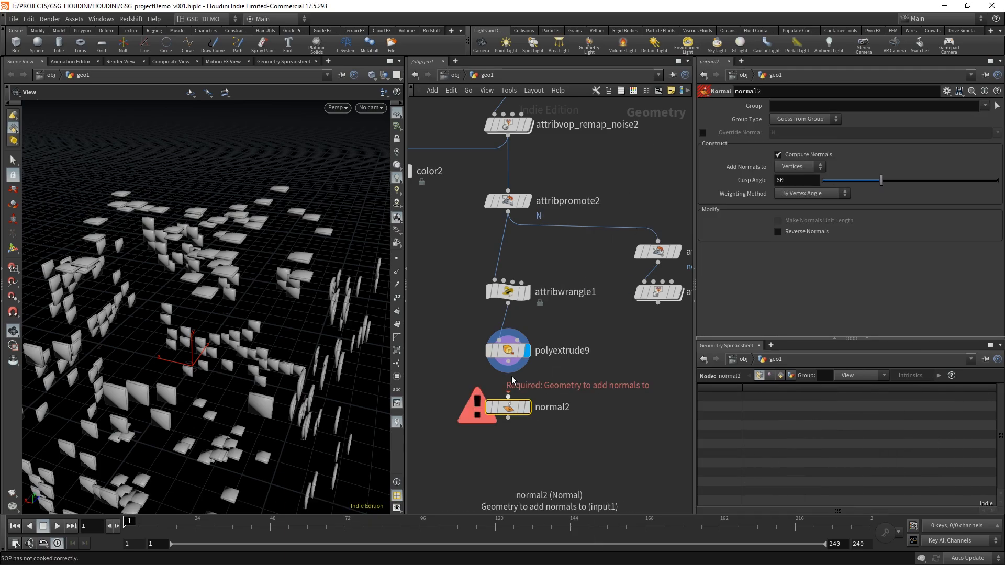
click(528, 410)
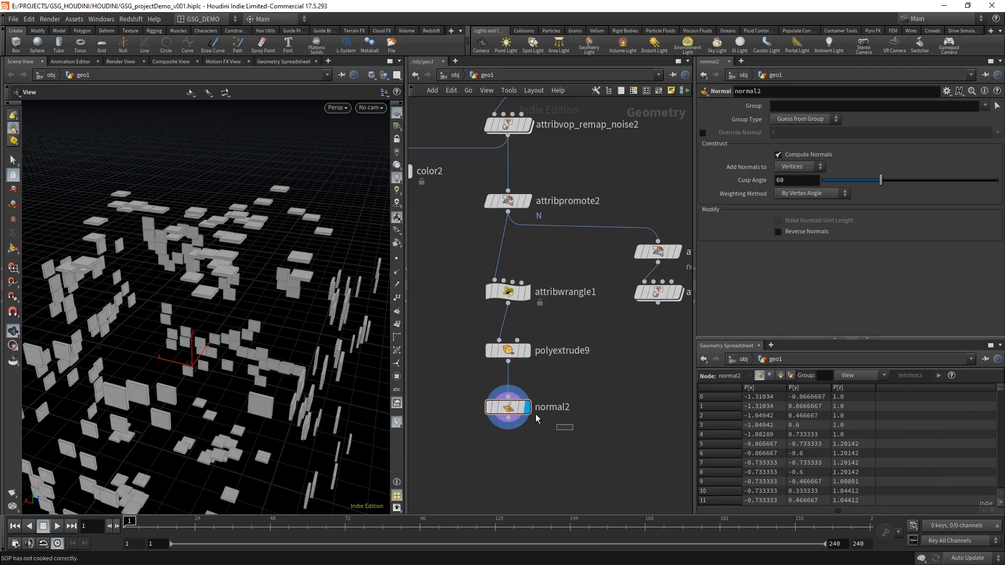
- Test the Normal node's cusp angle at 24.4 and 114.9, and reset it to 60
drag(240, 356, 455, 272)
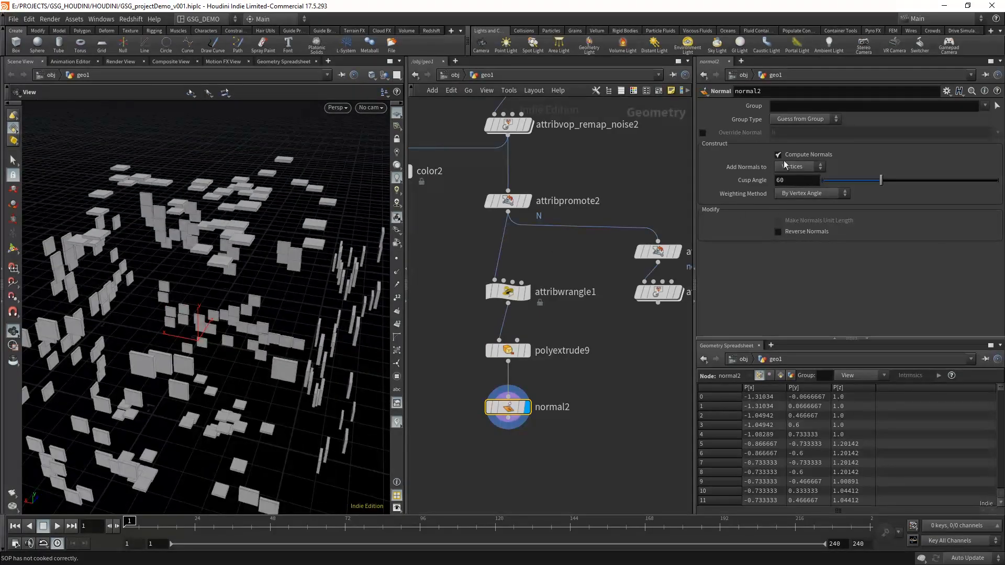
drag(267, 330, 254, 315)
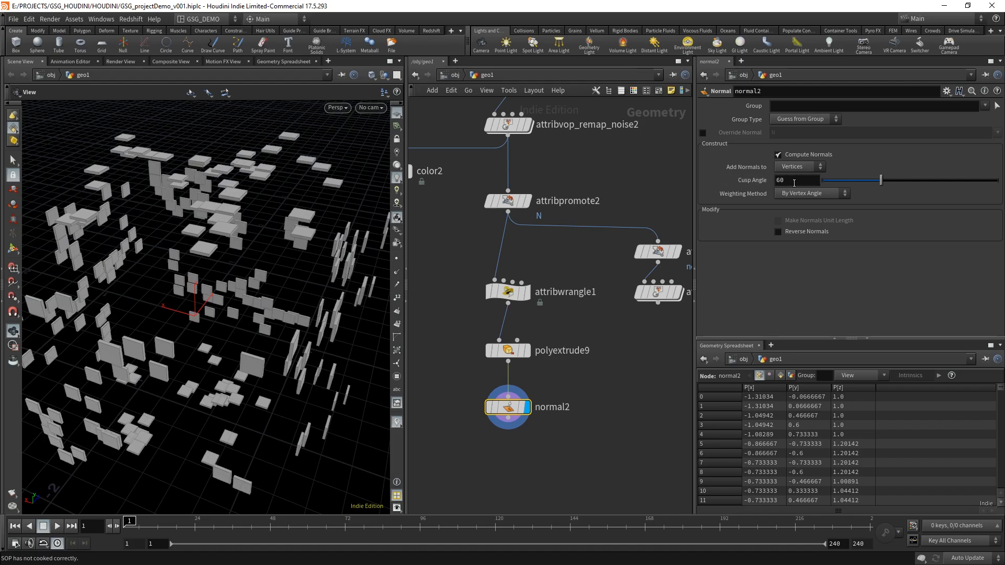
drag(877, 182, 857, 178)
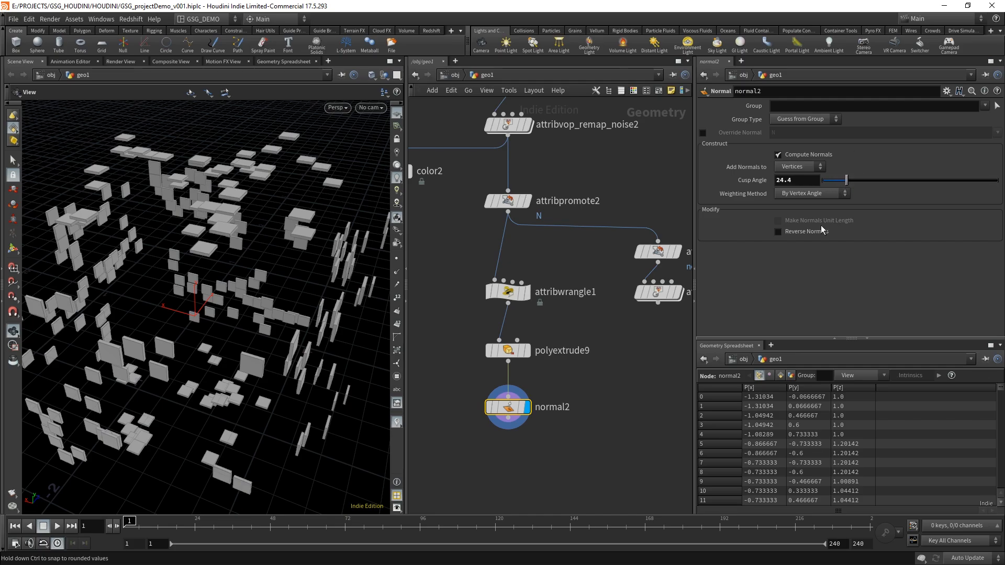
mouse_move(859, 184)
mouse_down()
mouse_move(982, 185)
mouse_move(883, 185)
mouse_move(950, 189)
mouse_move(902, 189)
mouse_move(934, 189)
mouse_up()
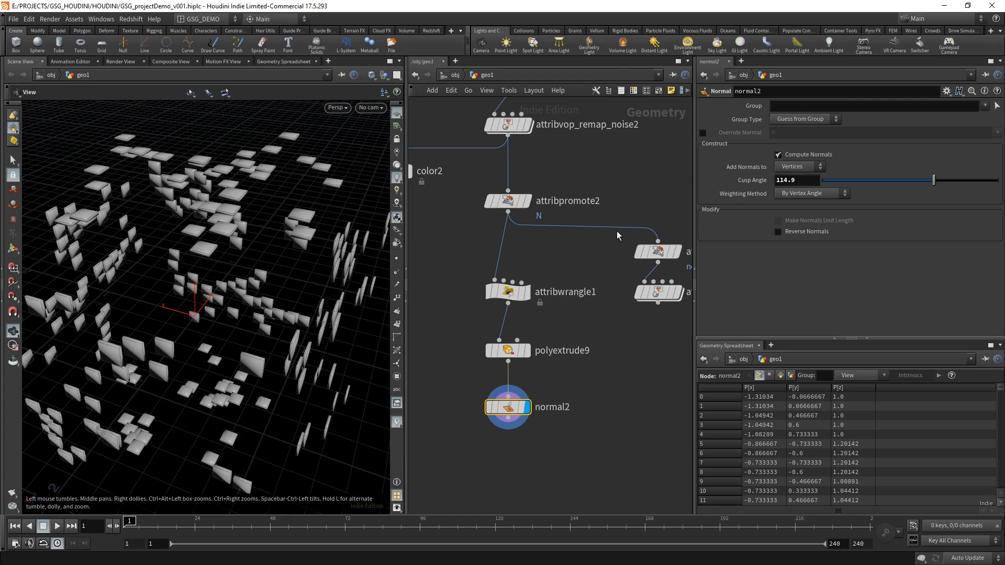
drag(788, 175, 761, 119)
text(60)
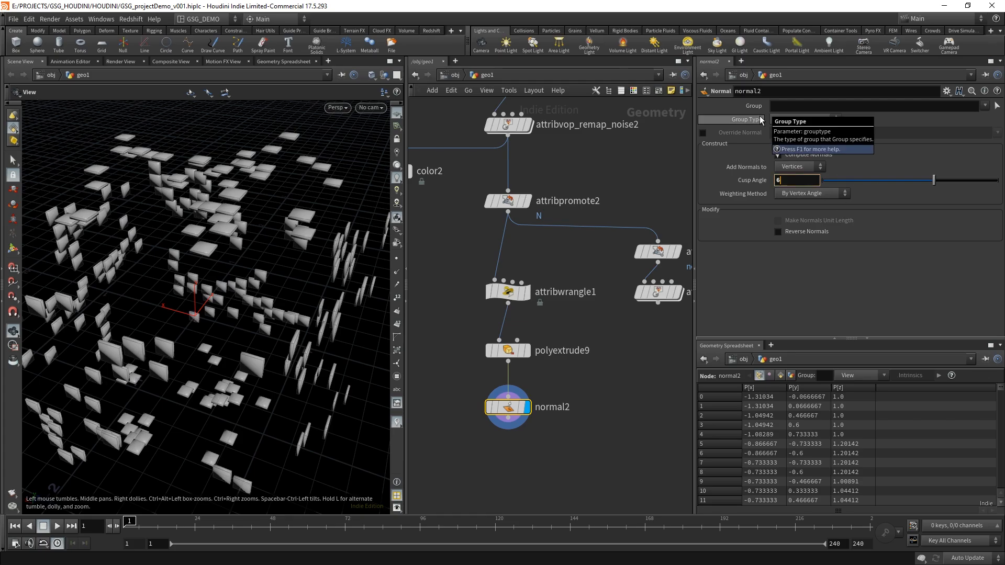
key(Return)
click(634, 417)
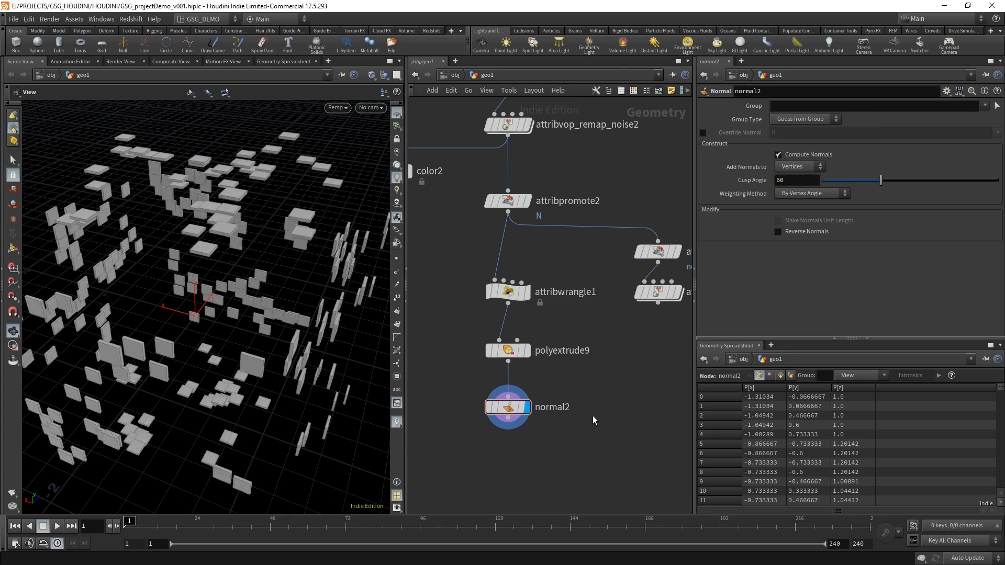
middle_drag(594, 378, 592, 386)
drag(301, 366, 319, 382)
middle_drag(564, 454, 608, 288)
right_drag(594, 319, 572, 319)
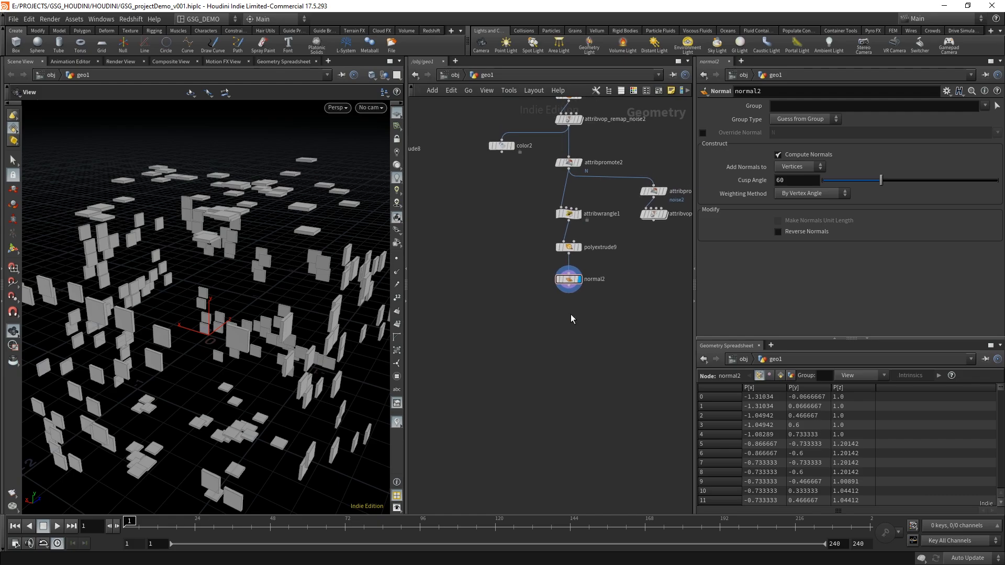
middle_drag(564, 332, 554, 390)
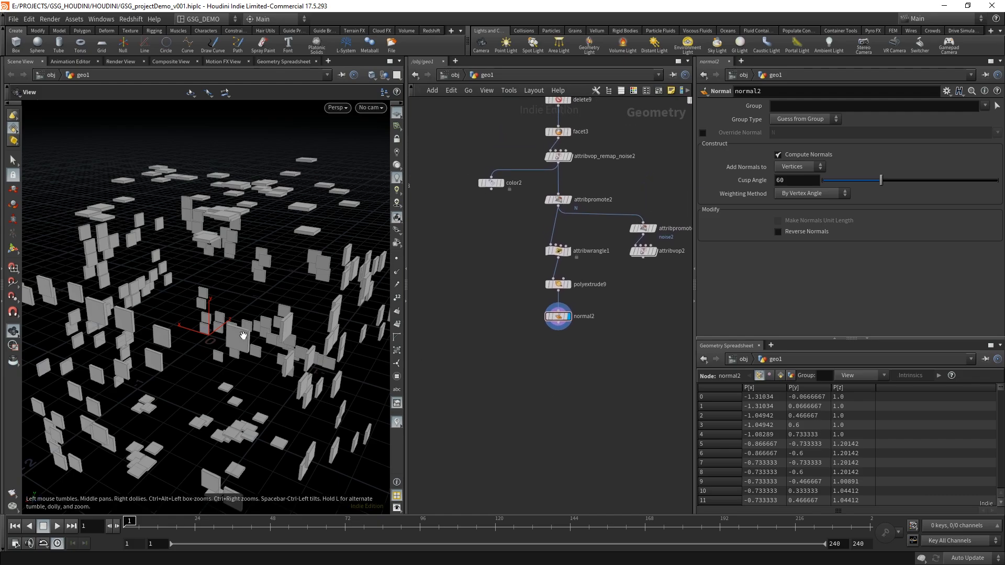
- Inspect the extruded tiles' shading through the Normal node from several angles
right_drag(214, 322, 149, 334)
middle_drag(148, 340, 146, 326)
drag(147, 335, 173, 340)
right_drag(173, 341, 206, 332)
middle_drag(206, 333, 189, 359)
drag(188, 359, 194, 335)
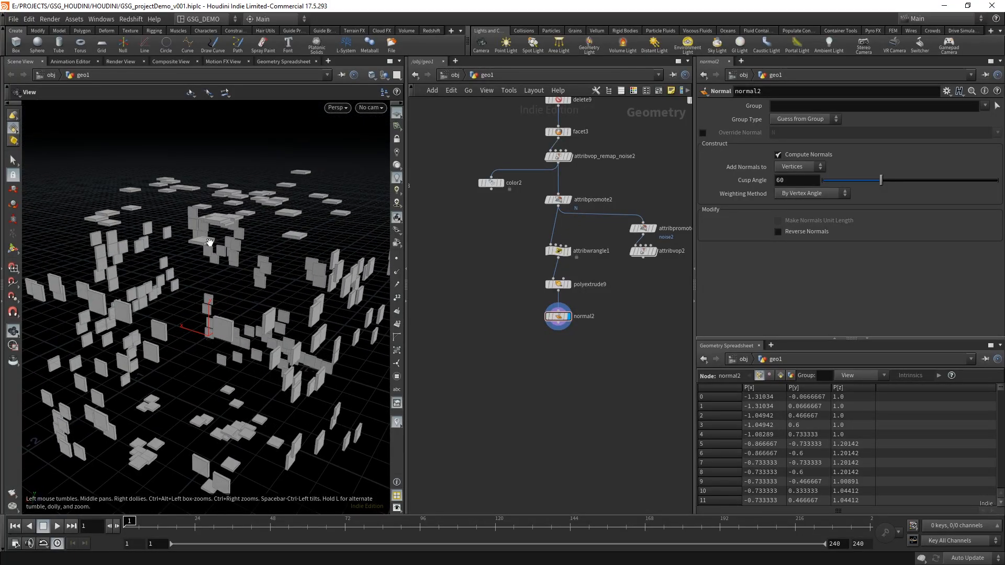
- Add a Null node below normal2 and connect it to the Normal node's output
scroll(520, 404, up, 5)
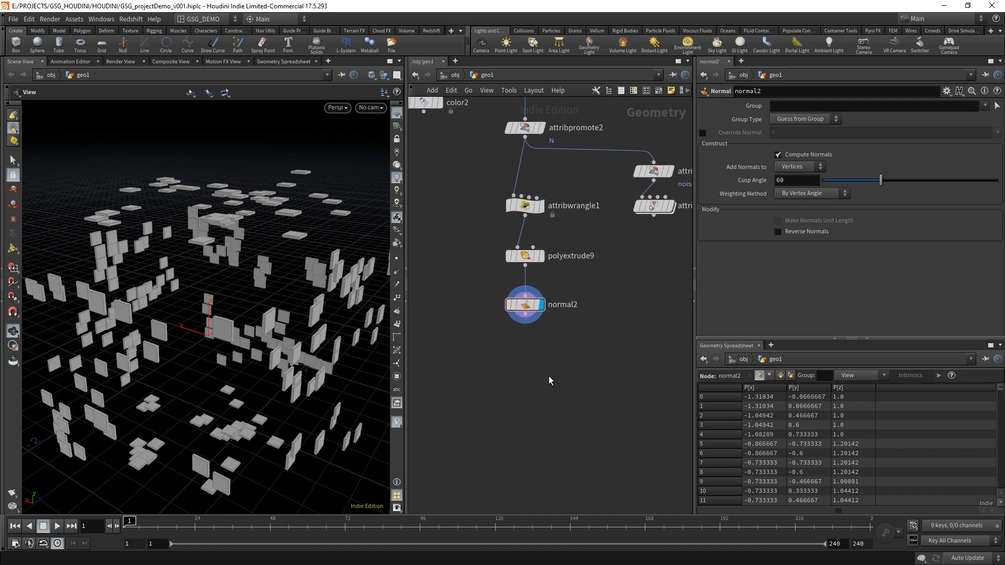
scroll(563, 351, down, 2)
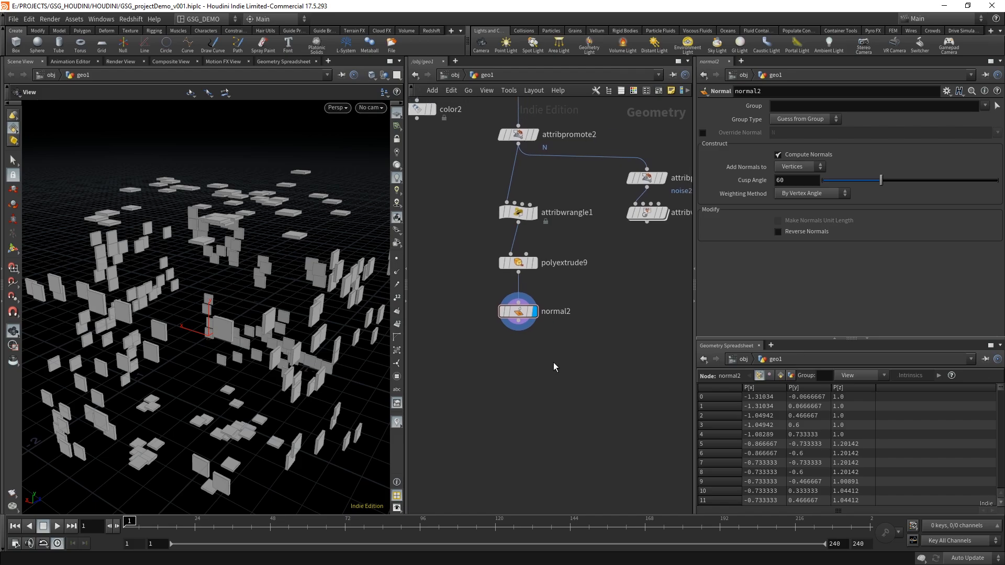
middle_drag(542, 376, 547, 374)
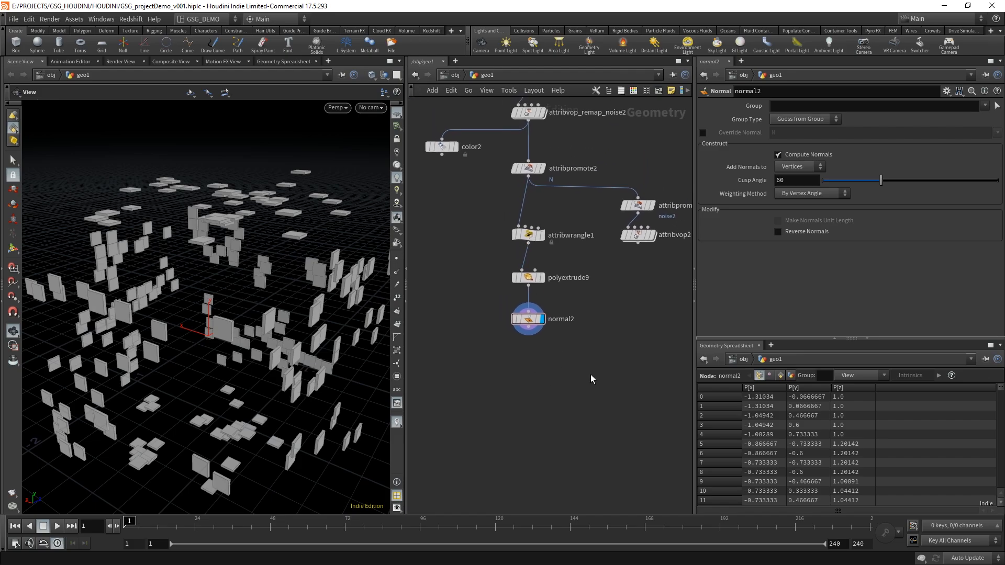
key(Tab)
text(null)
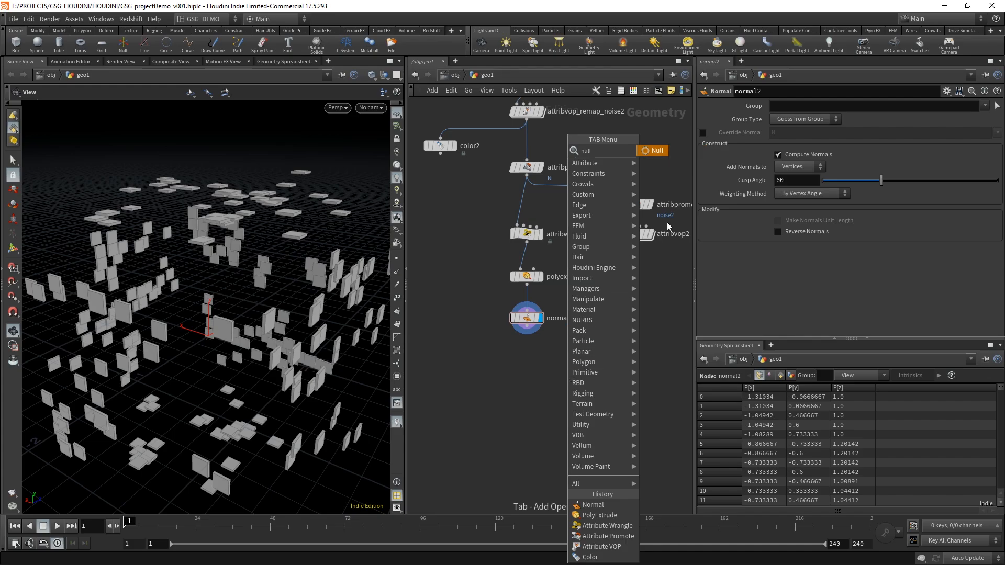
key(Return)
click(526, 369)
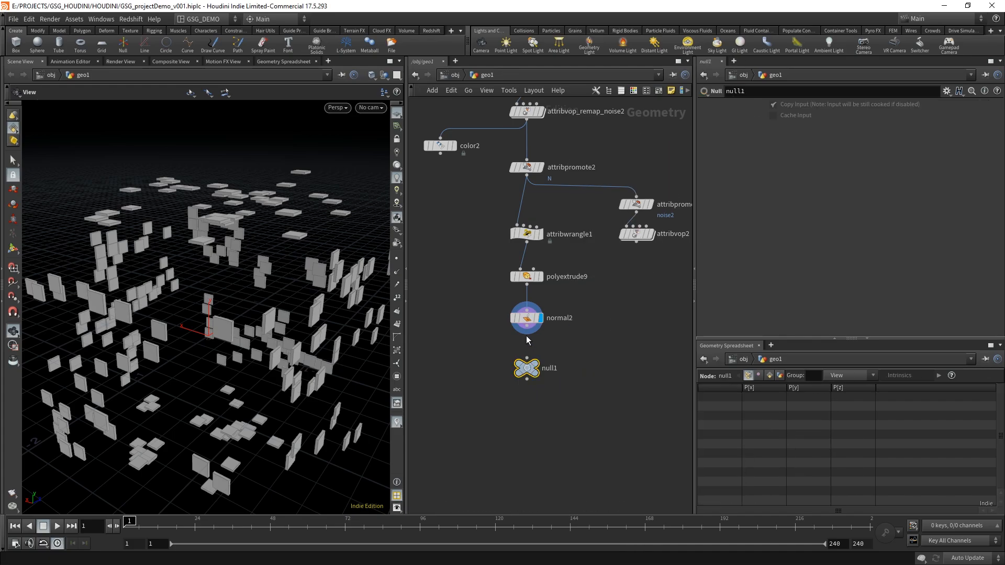
drag(527, 337, 527, 360)
- Rename the new Null node OUT_FLYING_POLYS
double_click(526, 369)
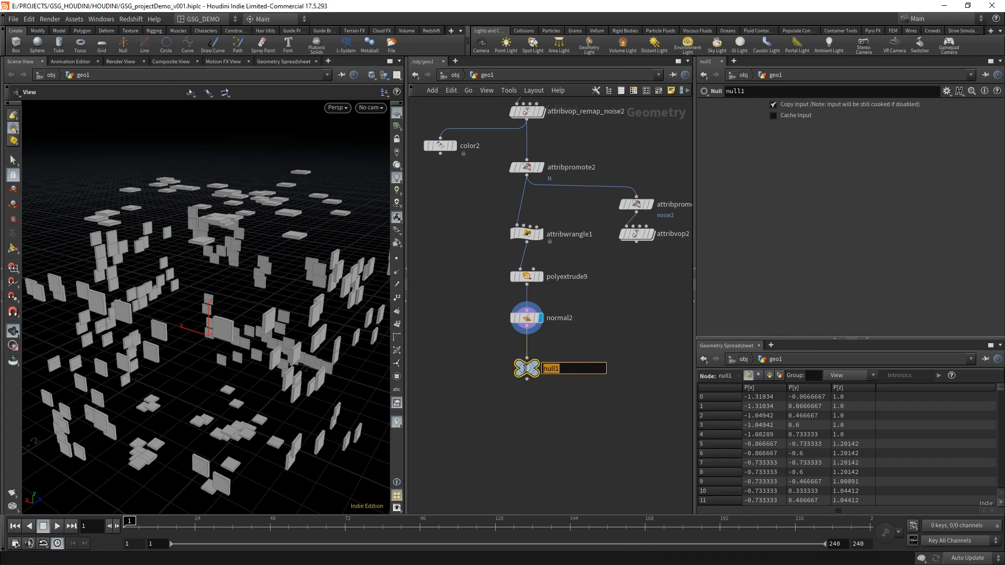
text(OUT_EXPO)
key(BackSpace)
key(BackSpace)
text(FLYINM)
key(BackSpace)
key(BackSpace)
text(NG_POLYS)
key(Return)
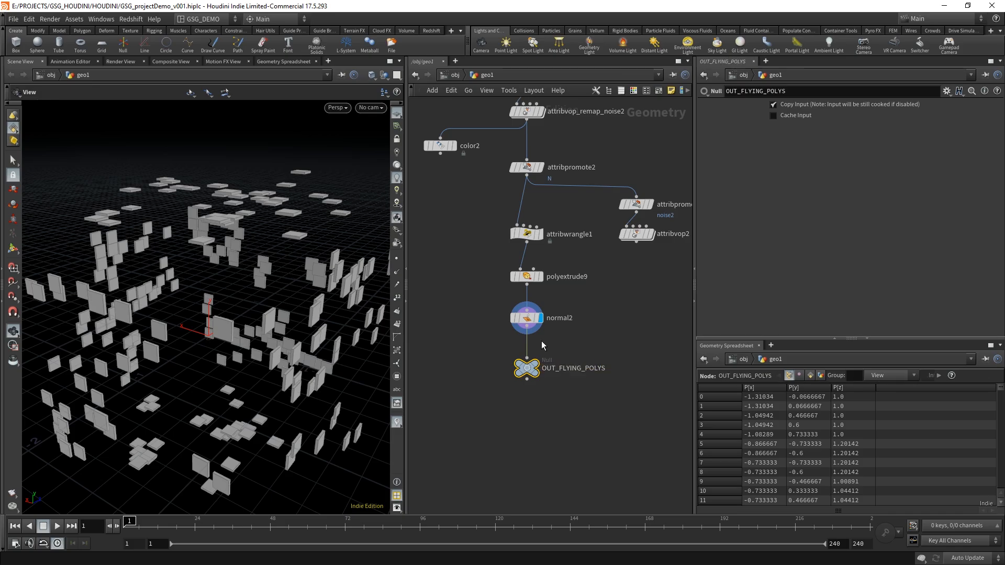
- Move the delete10 node further away from the flying-tiles chain to make room in the network
scroll(538, 441, down, 5)
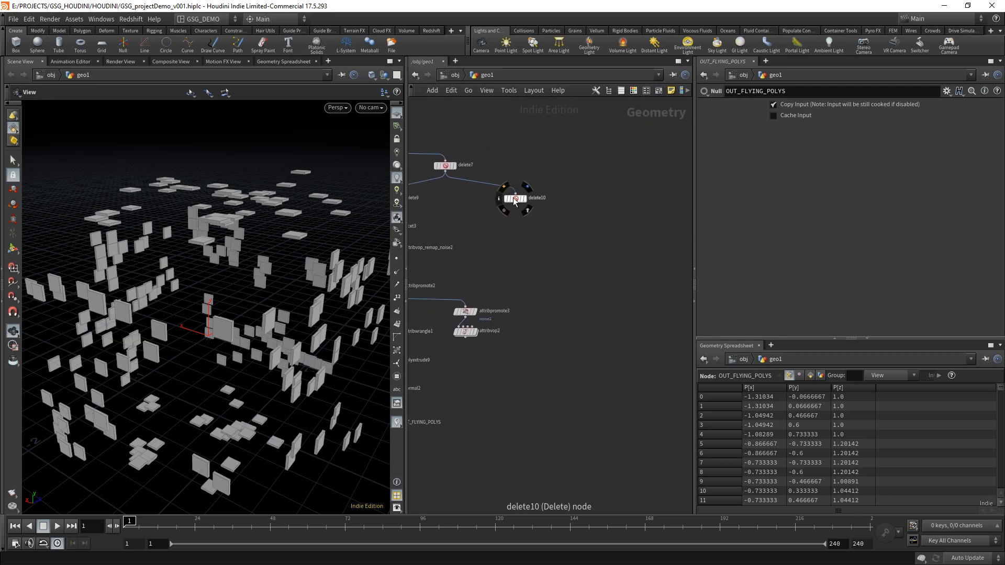
drag(514, 198, 641, 196)
middle_drag(490, 438, 600, 356)
right_drag(599, 356, 545, 308)
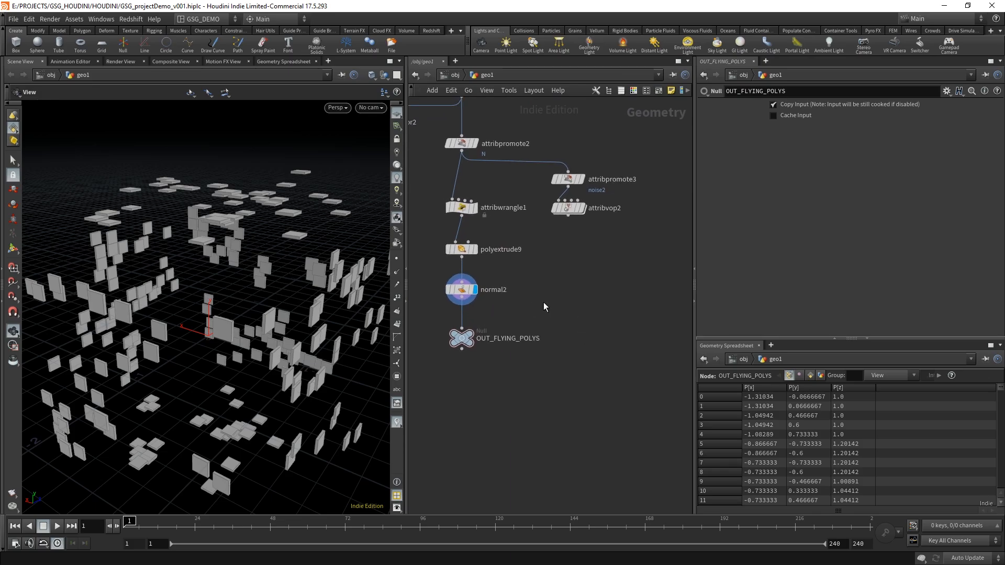
- Move attribpromote3 and attribvop2 together to the opposite side of the attribwrangle1 chain
middle_drag(545, 308, 588, 375)
right_drag(588, 375, 583, 360)
middle_drag(584, 359, 570, 362)
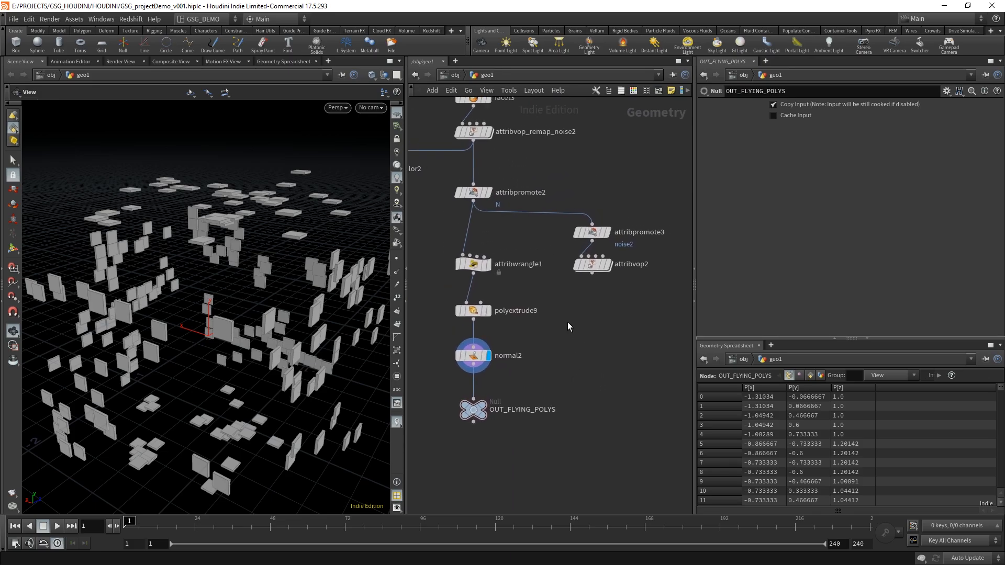
middle_drag(567, 322, 620, 335)
drag(671, 309, 614, 234)
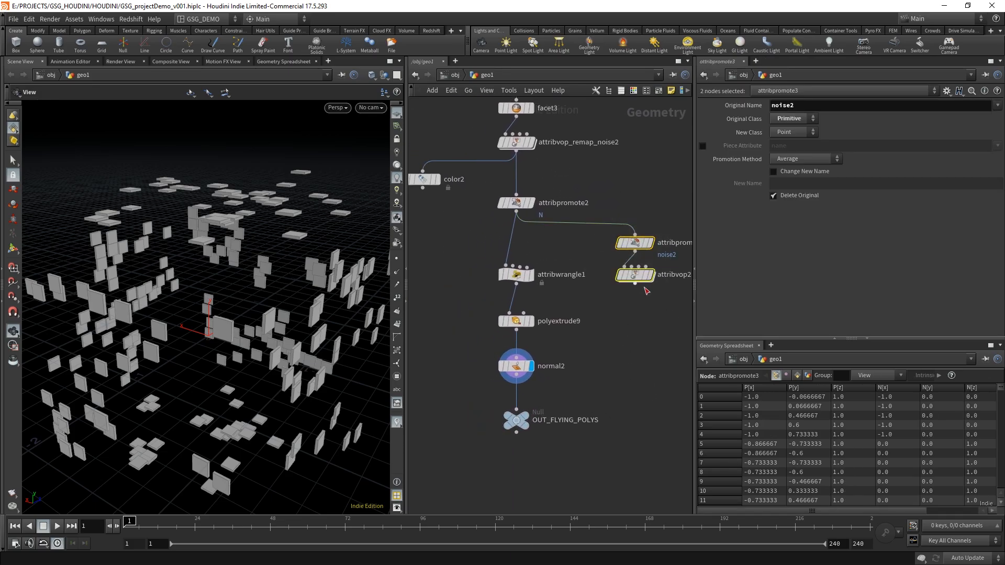
drag(647, 291, 466, 278)
click(488, 300)
middle_drag(508, 345, 396, 341)
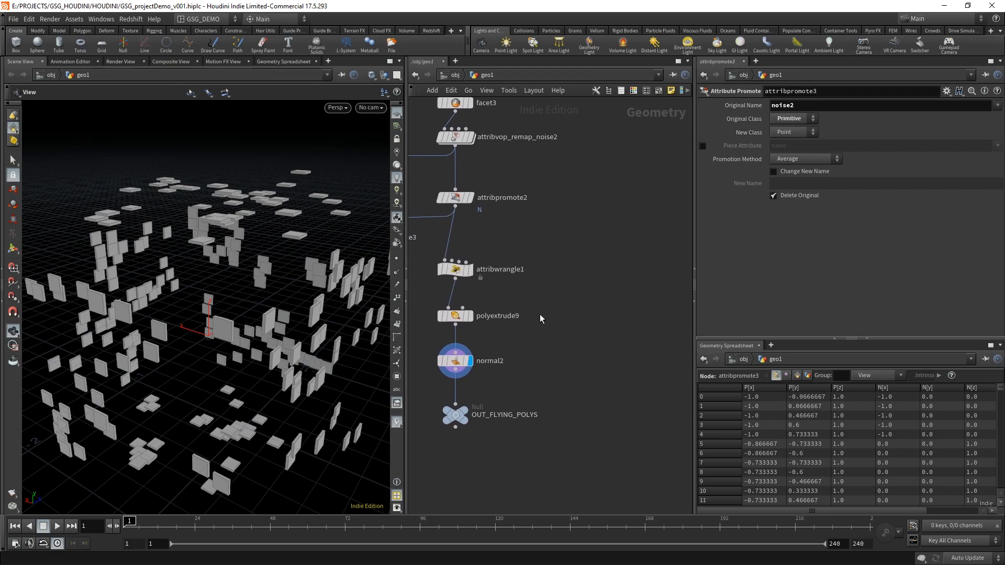
- Display attribwrangle1 and inspect the flat, unextruded tiles in the viewport
middle_drag(540, 314, 571, 333)
right_drag(572, 332, 561, 344)
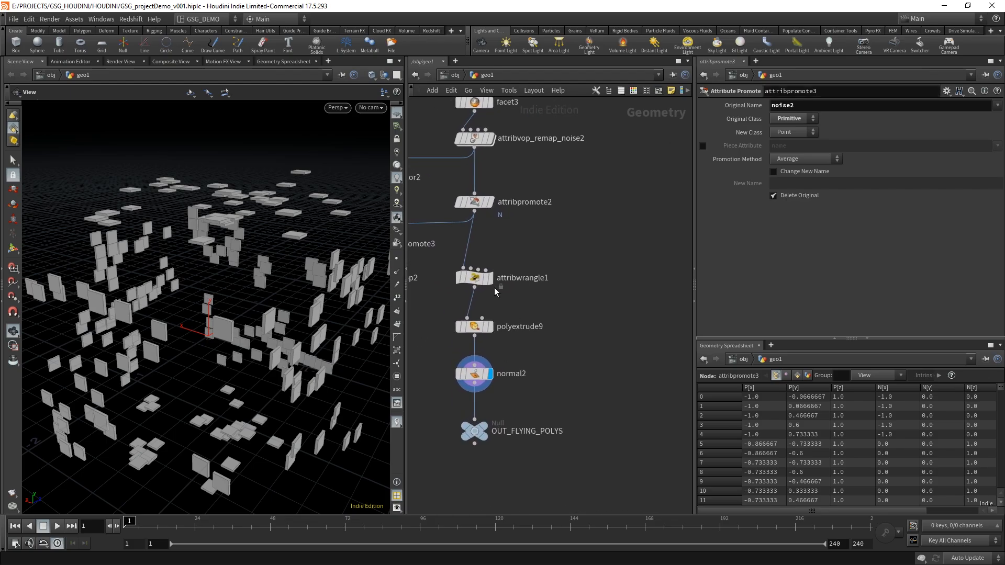
click(490, 278)
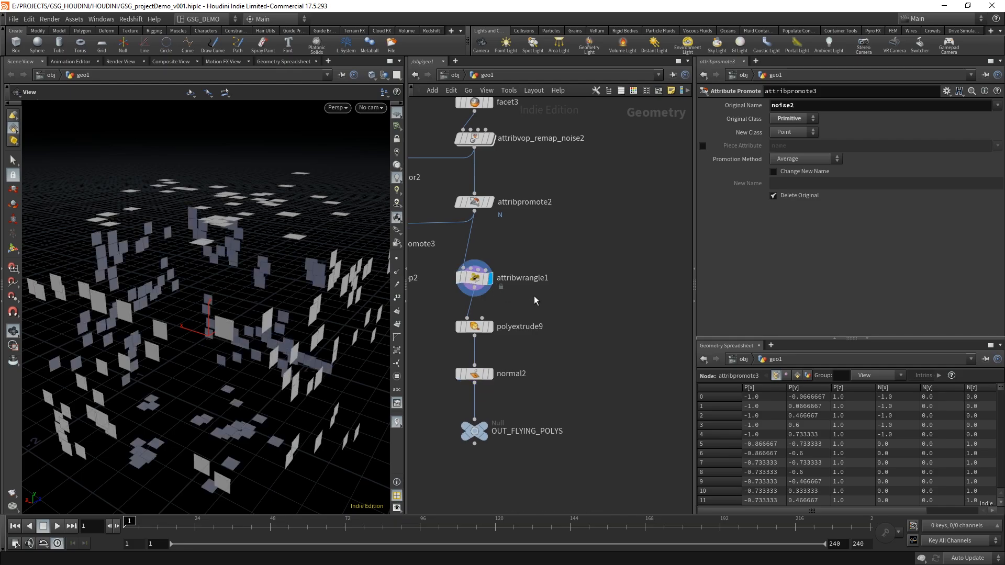
drag(318, 324, 307, 333)
drag(247, 345, 207, 310)
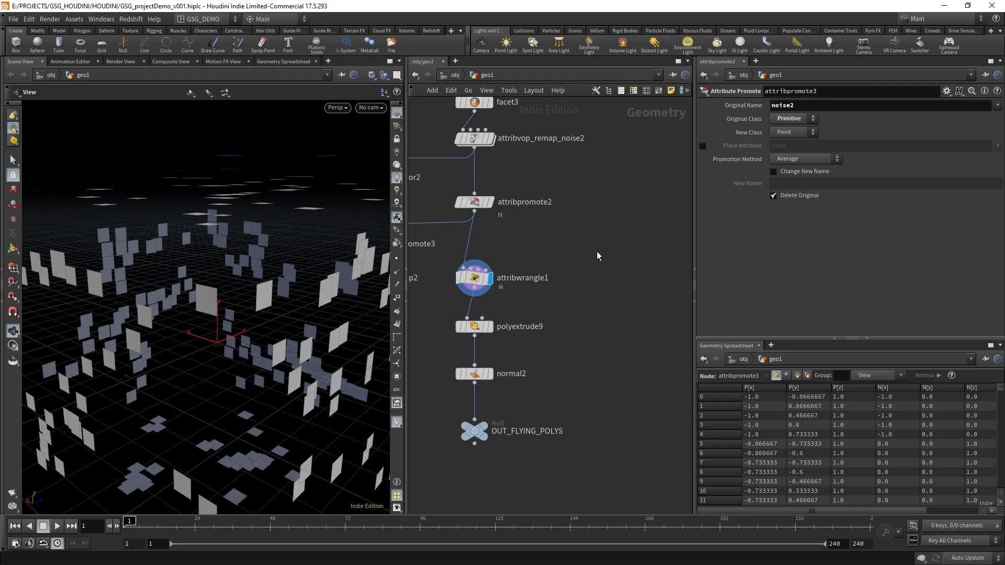
- Find the extruded-polygons branch in the network and display copytopoints1 to examine the copied tubes
scroll(575, 252, down, 10)
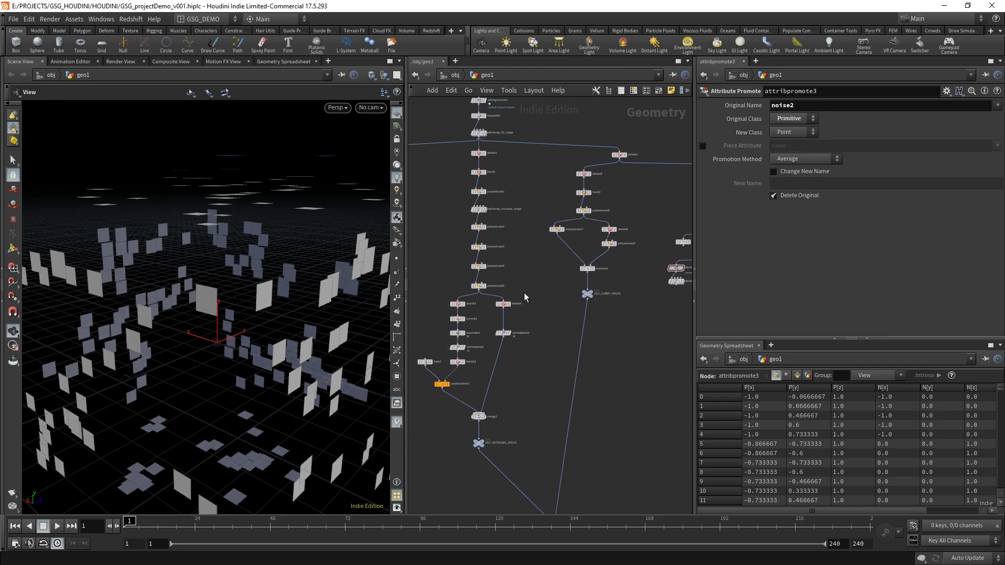
middle_drag(553, 283, 587, 347)
scroll(580, 355, up, 6)
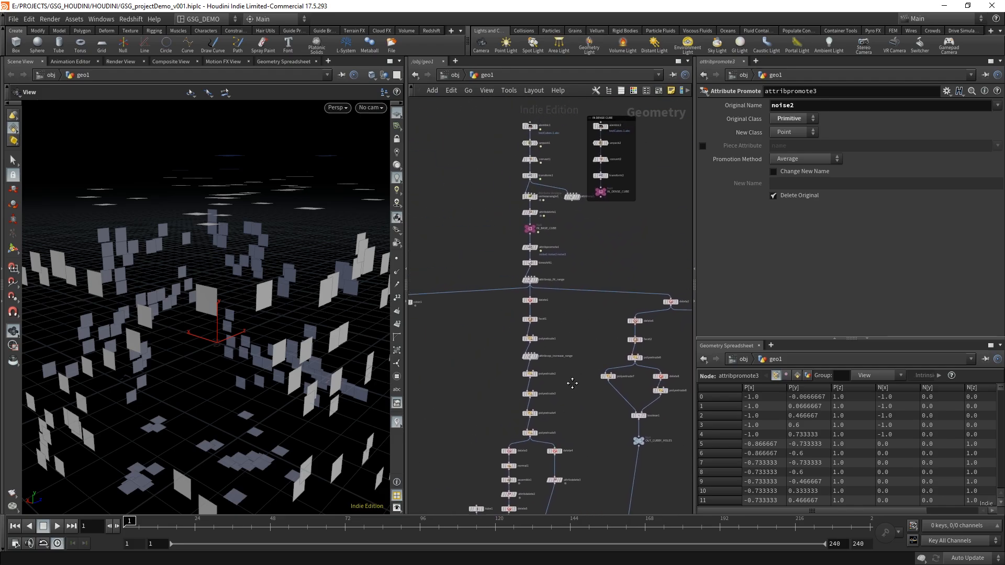
right_drag(585, 348, 566, 396)
middle_drag(567, 398, 558, 200)
middle_drag(581, 342, 645, 287)
scroll(463, 354, up, 3)
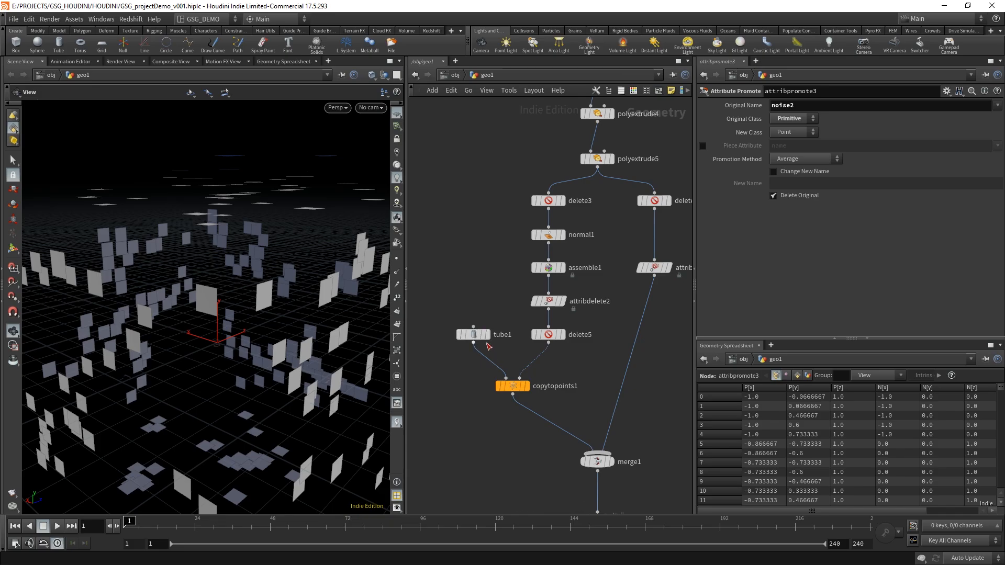
click(518, 382)
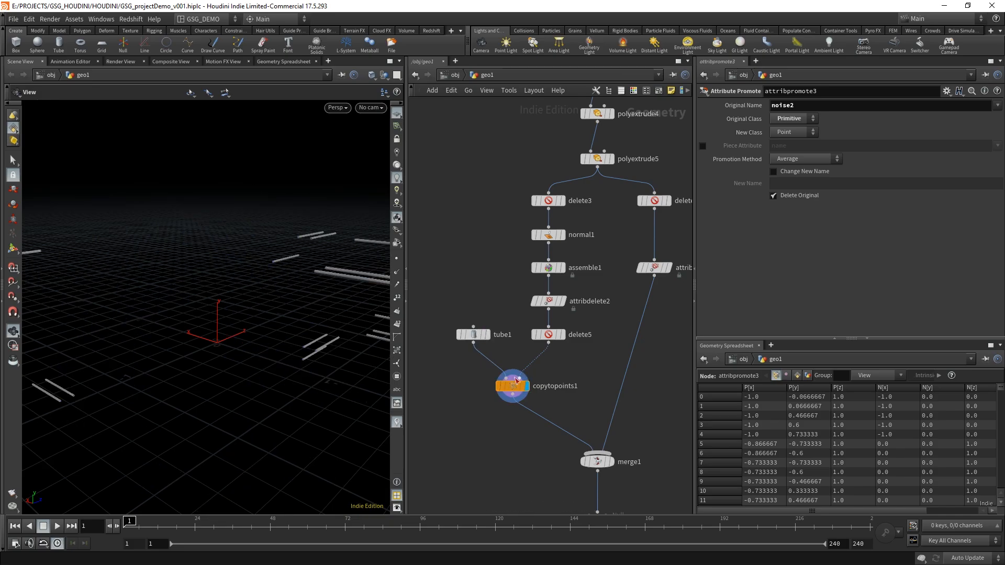
mouse_move(292, 332)
mouse_down()
mouse_move(233, 337)
mouse_move(305, 328)
mouse_up()
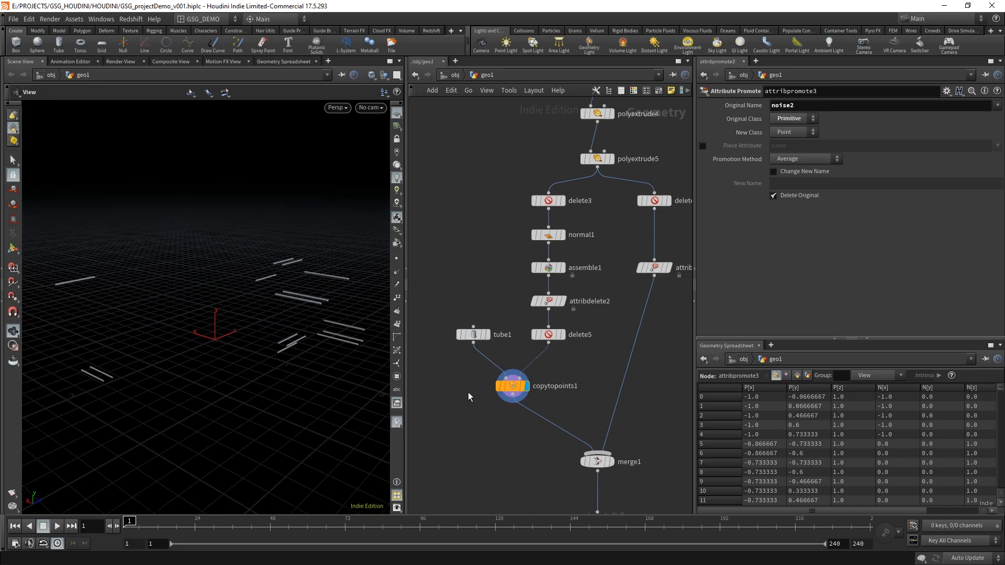
- Display merge1 to inspect the extruded pieces with their tubes, and bring up assemble1's parameters for reference
middle_drag(470, 397, 412, 292)
click(553, 357)
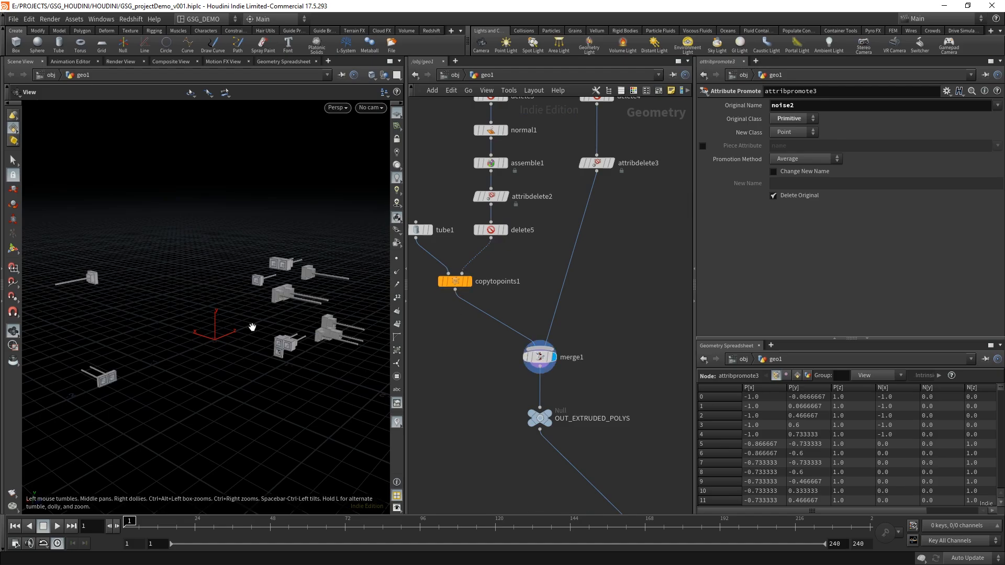
drag(274, 316, 213, 339)
right_drag(213, 338, 314, 285)
drag(314, 285, 272, 324)
middle_drag(521, 216, 540, 345)
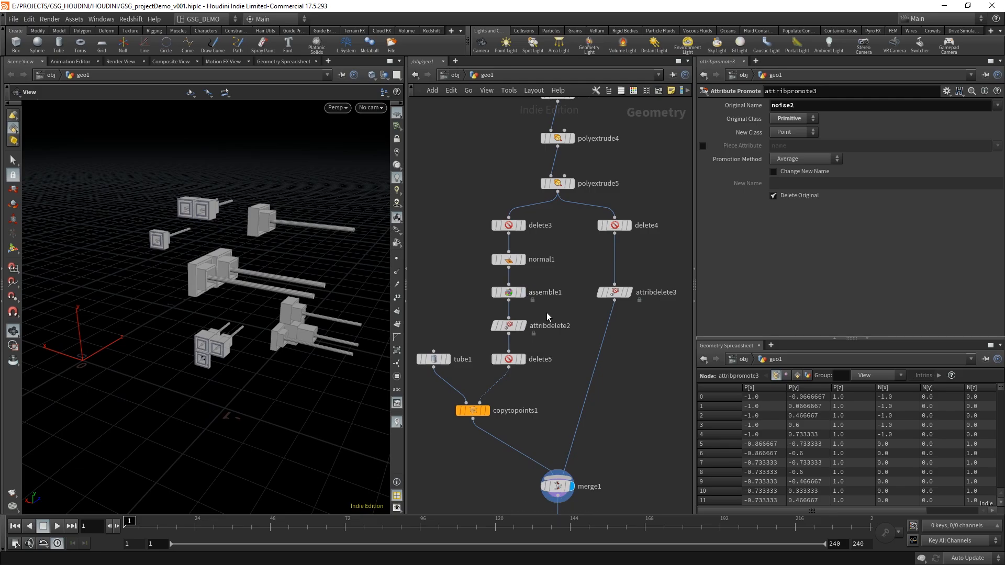
click(519, 292)
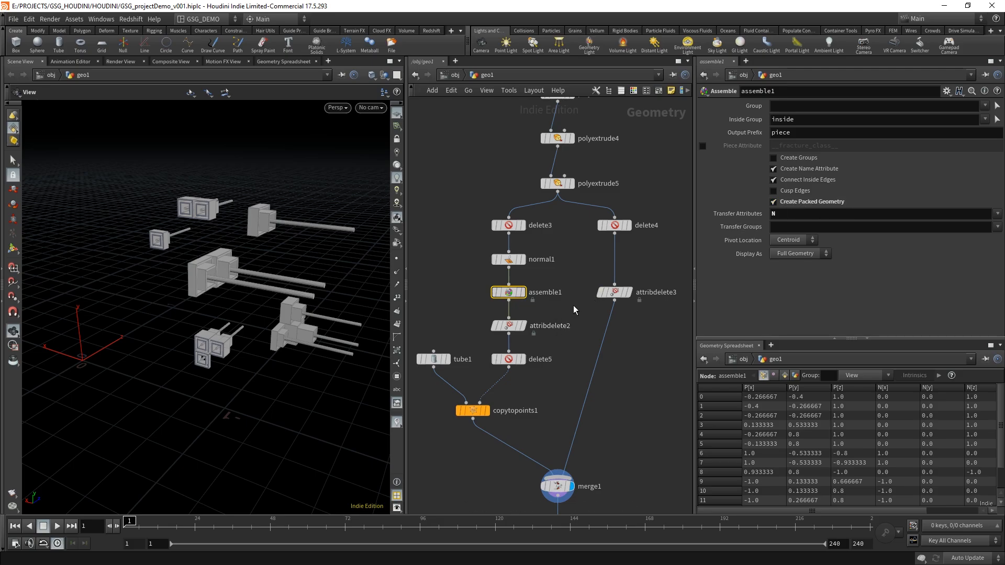
- Add an Assemble node beside polyextrude9, connect it to attribwrangle1's output and display it
middle_drag(574, 309, 330, 361)
mouse_move(681, 259)
middle_down()
mouse_move(543, 325)
mouse_move(380, 330)
middle_up()
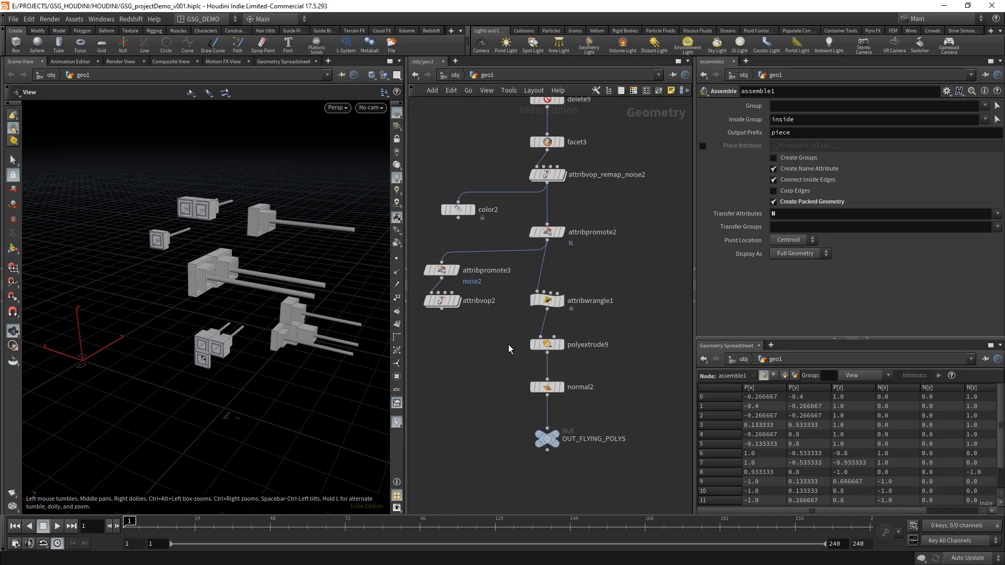
middle_drag(503, 349, 415, 321)
middle_drag(530, 255, 516, 247)
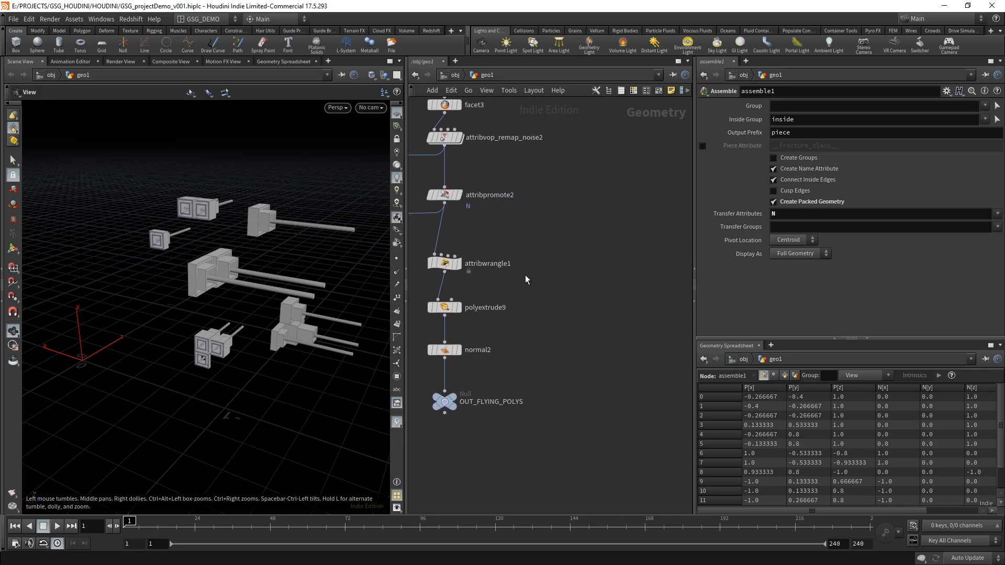
key(Tab)
text(ass)
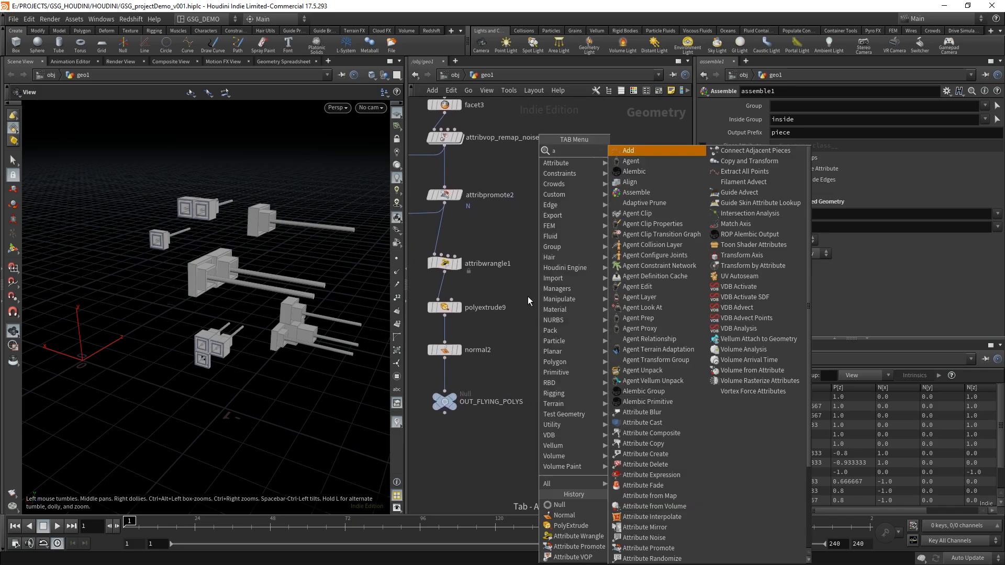
click(636, 151)
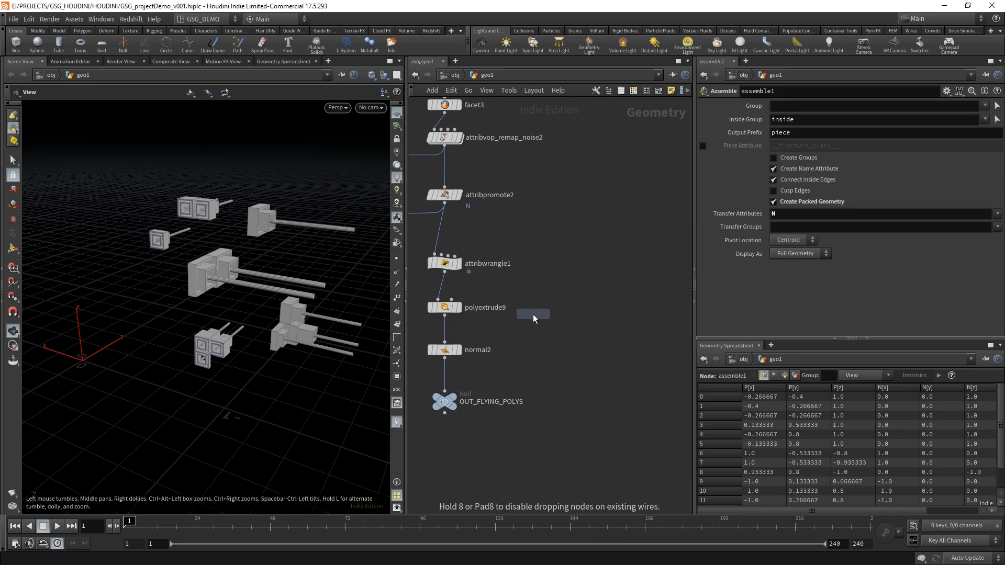
click(549, 311)
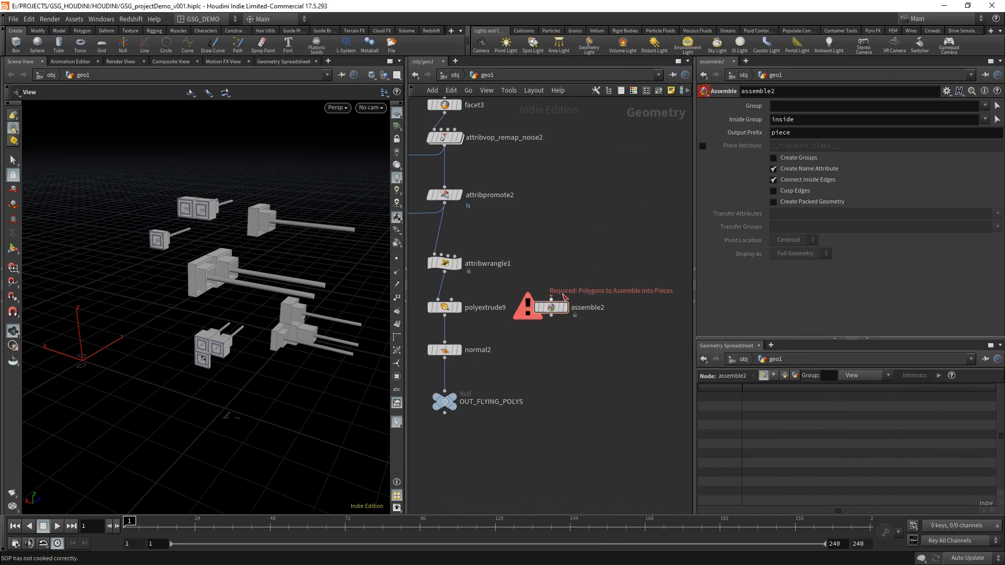
drag(551, 298, 446, 271)
click(567, 307)
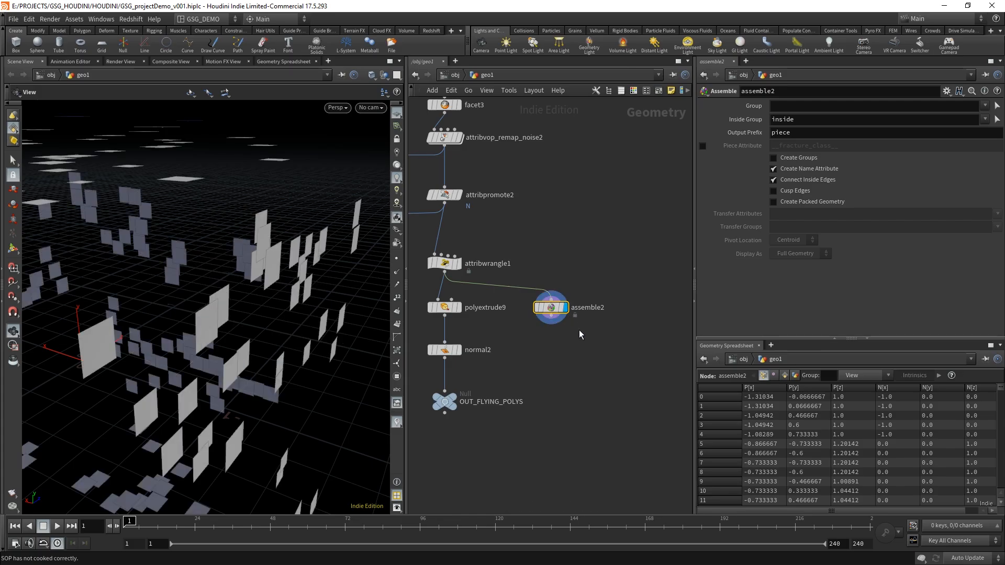
- Enable Create Packed Geometry on assemble2 and show the points in the viewport to check each tile's centre
click(830, 203)
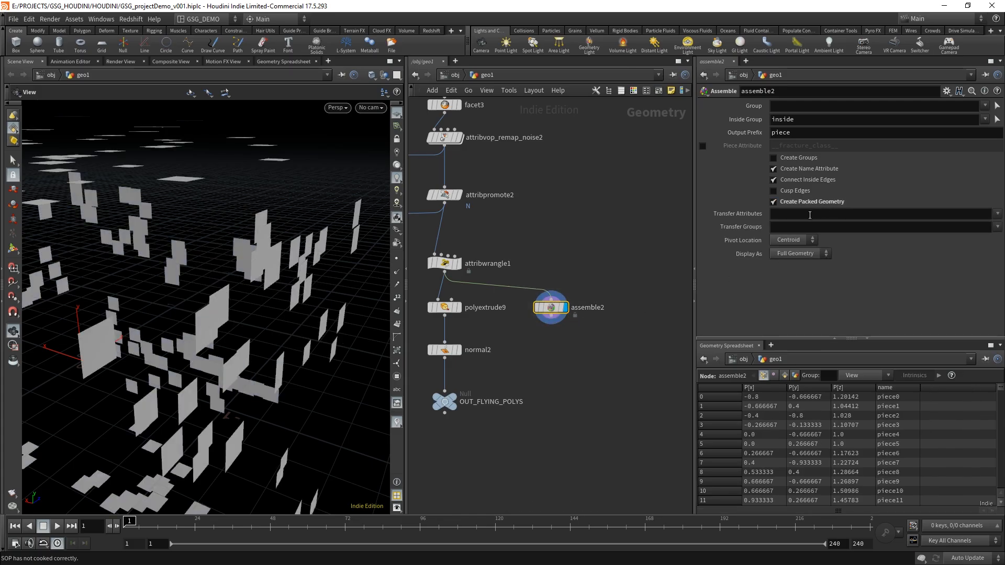
click(397, 259)
drag(281, 305, 198, 236)
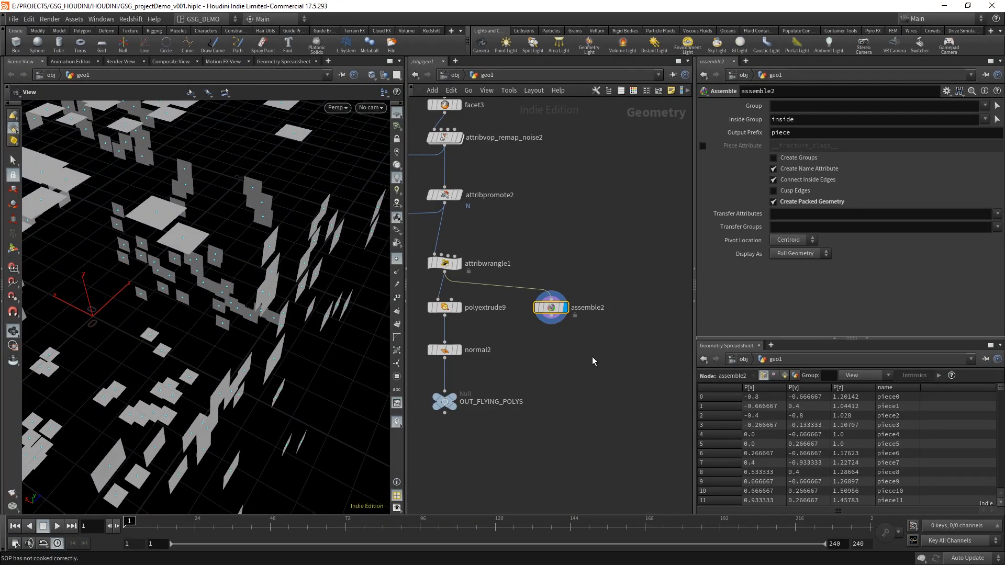
- Add a Delete node below assemble2, connect it to assemble2's output and display it
middle_drag(571, 363, 576, 345)
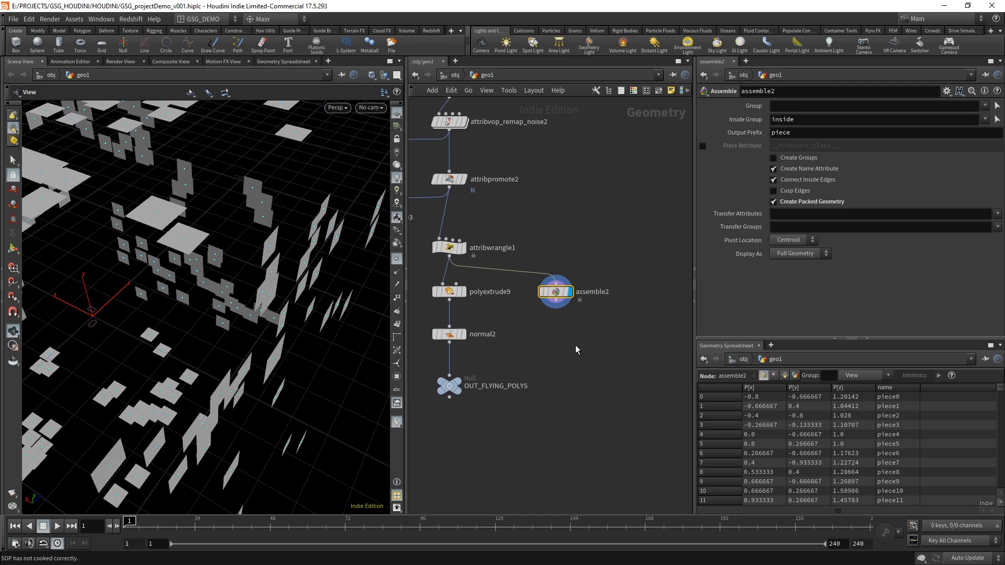
key(Tab)
text(del)
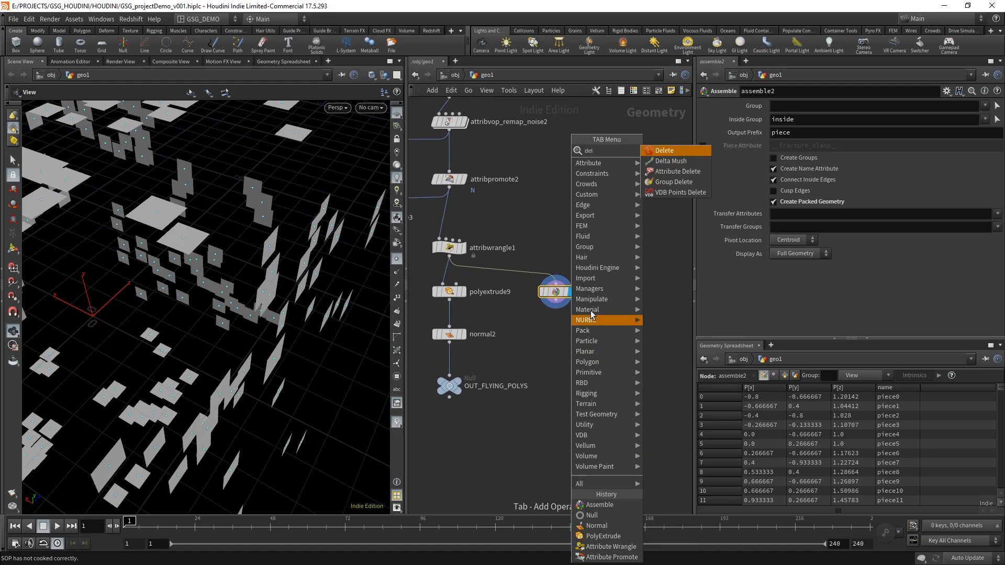
click(664, 150)
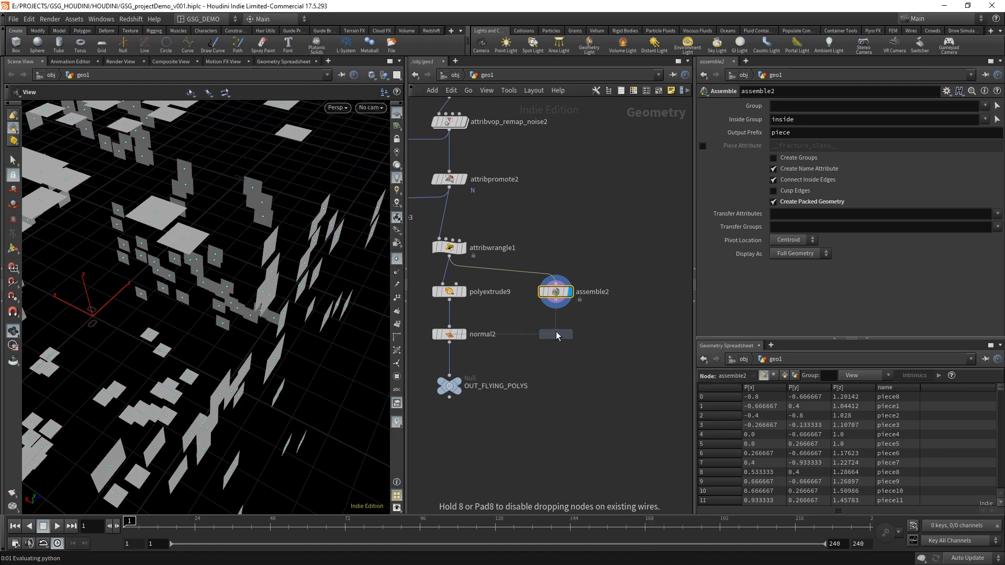
click(561, 308)
click(556, 325)
click(570, 334)
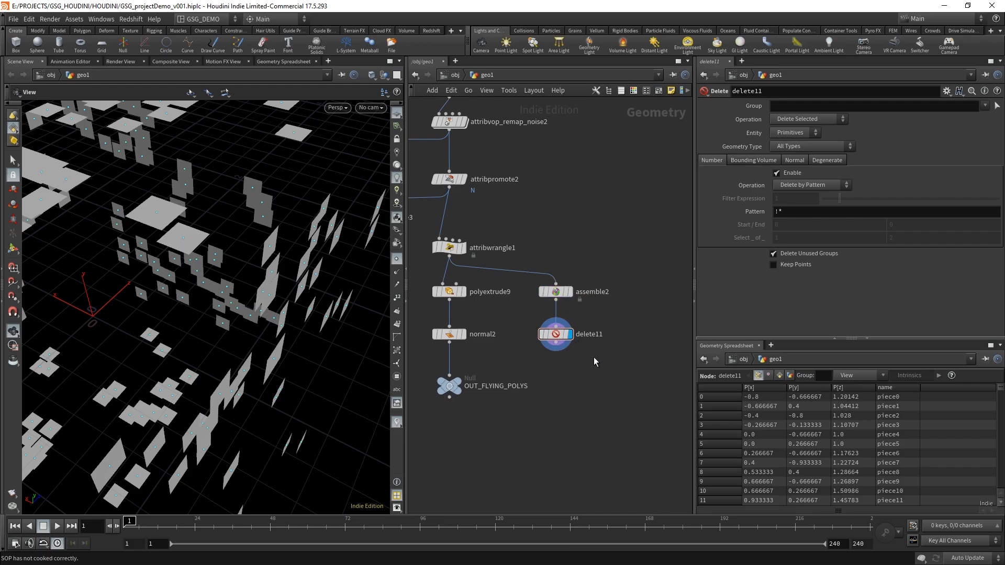
- Set delete11's pattern to * and enable Keep Points so only the tile centre points are kept
click(778, 211)
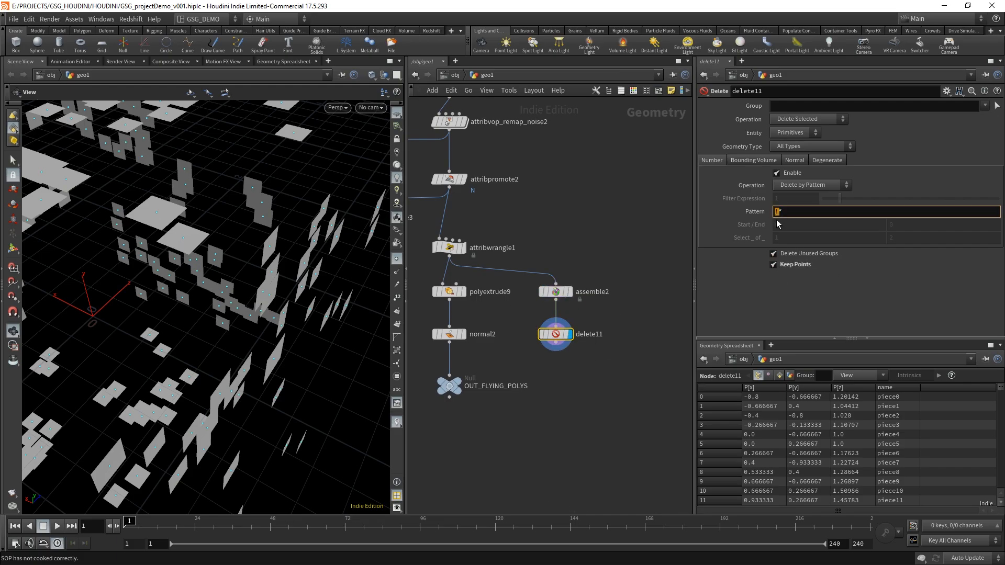
click(565, 446)
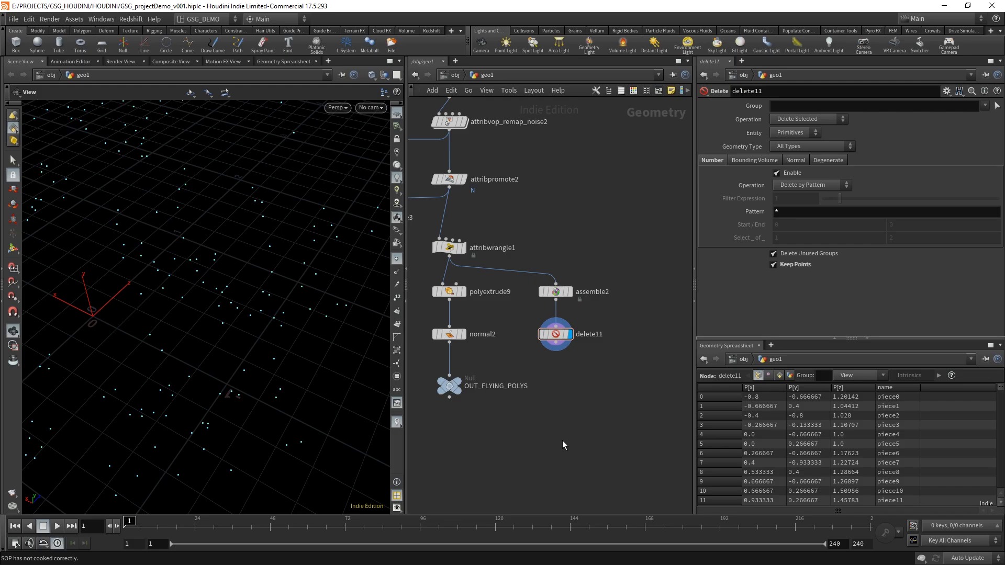
drag(303, 335, 271, 296)
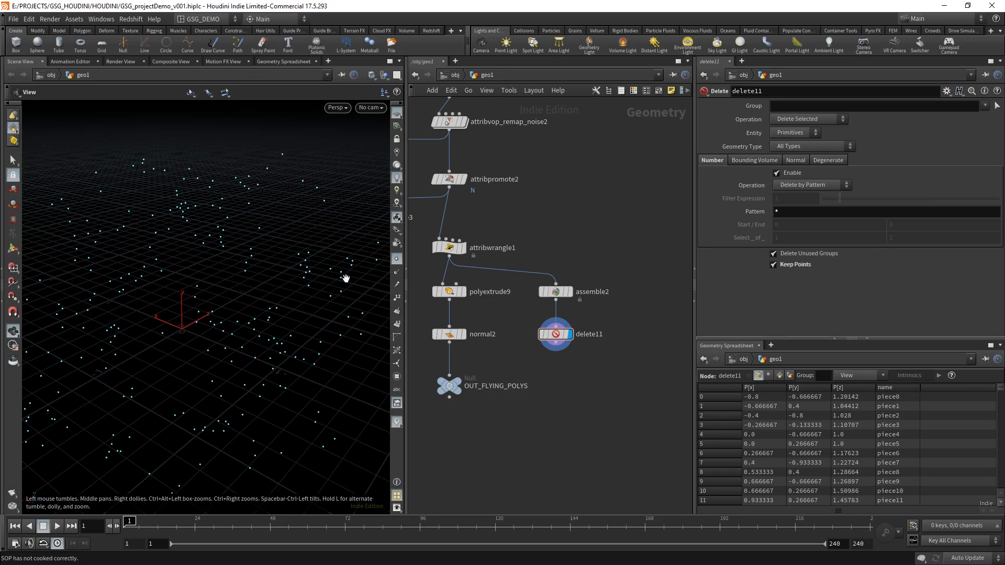
- Check delete11's geometry info for its points and attributes, and display assemble2 for comparison
middle_drag(601, 397, 569, 344)
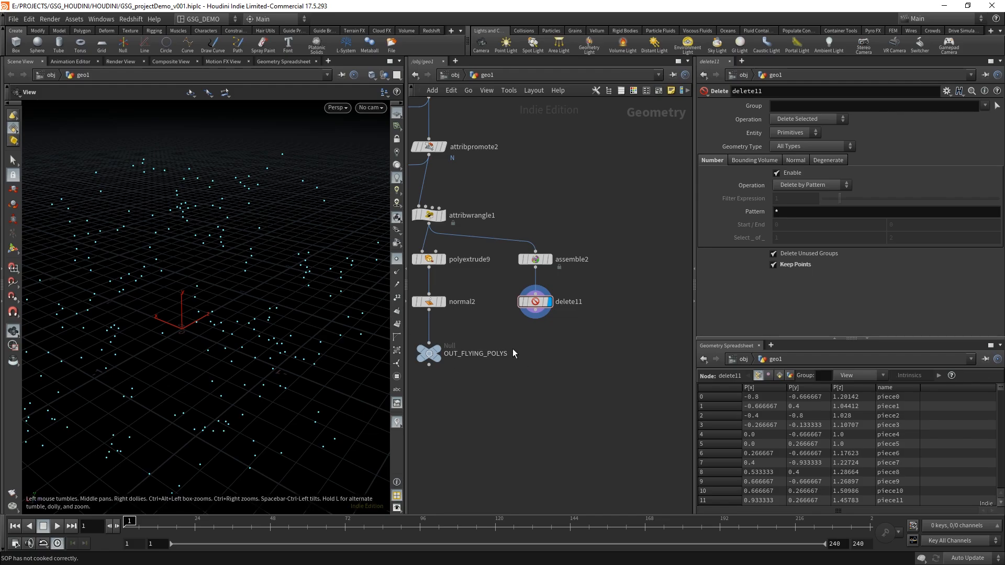
scroll(554, 343, up, 3)
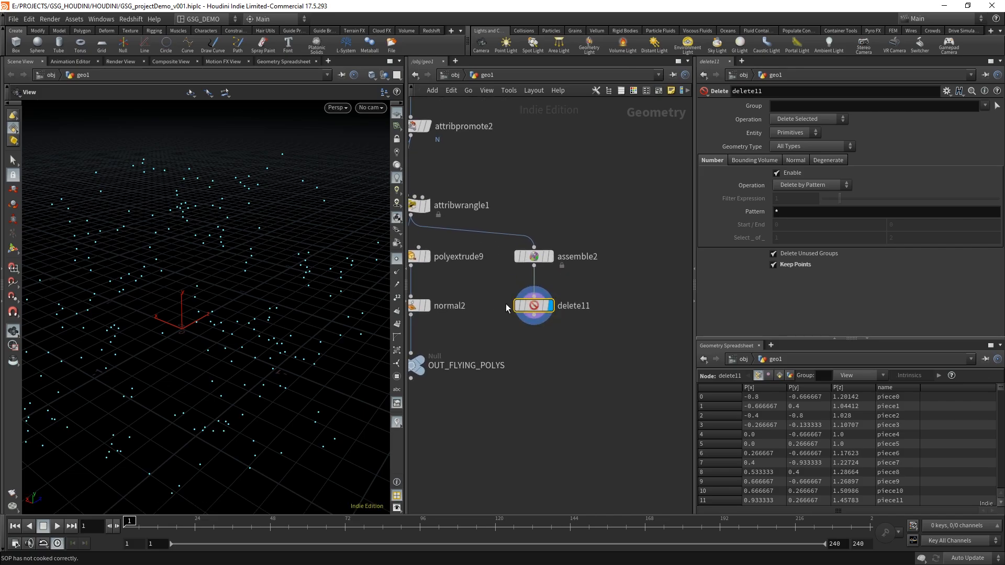
middle_click(538, 312)
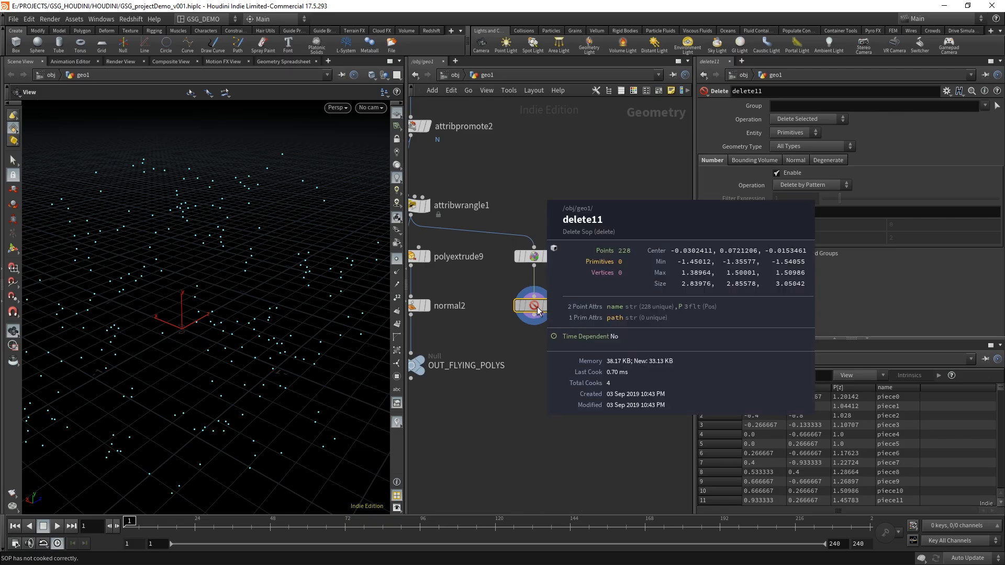
click(551, 258)
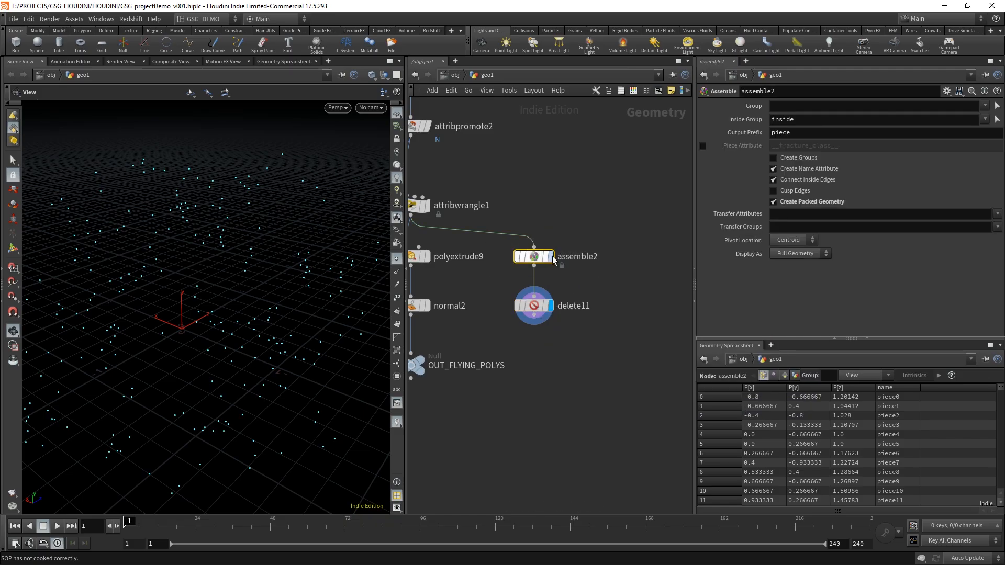
click(551, 257)
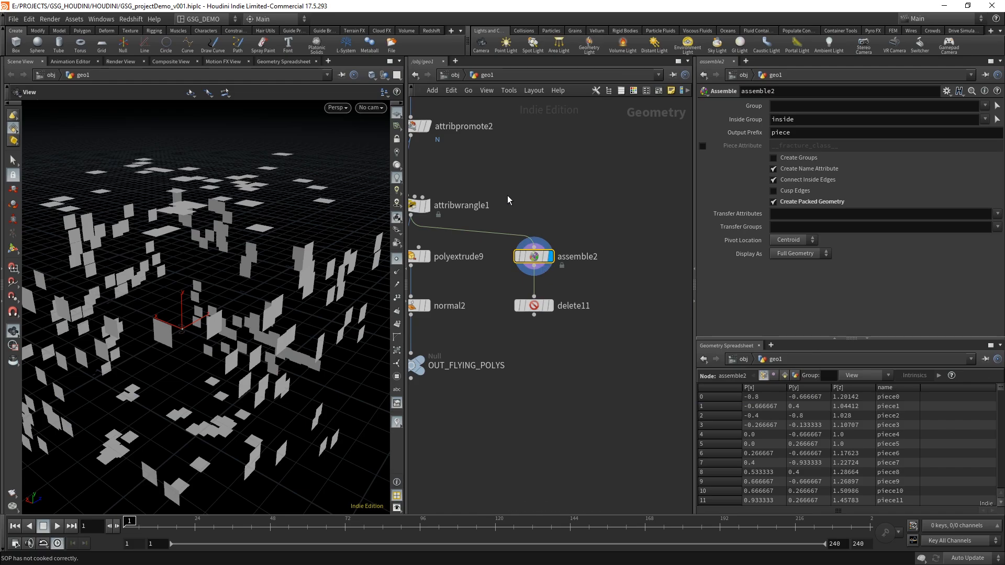
- Display attribwrangle1 and turn on point normals in the viewport to examine the tiles' normals
middle_drag(467, 178, 528, 180)
click(477, 207)
click(489, 208)
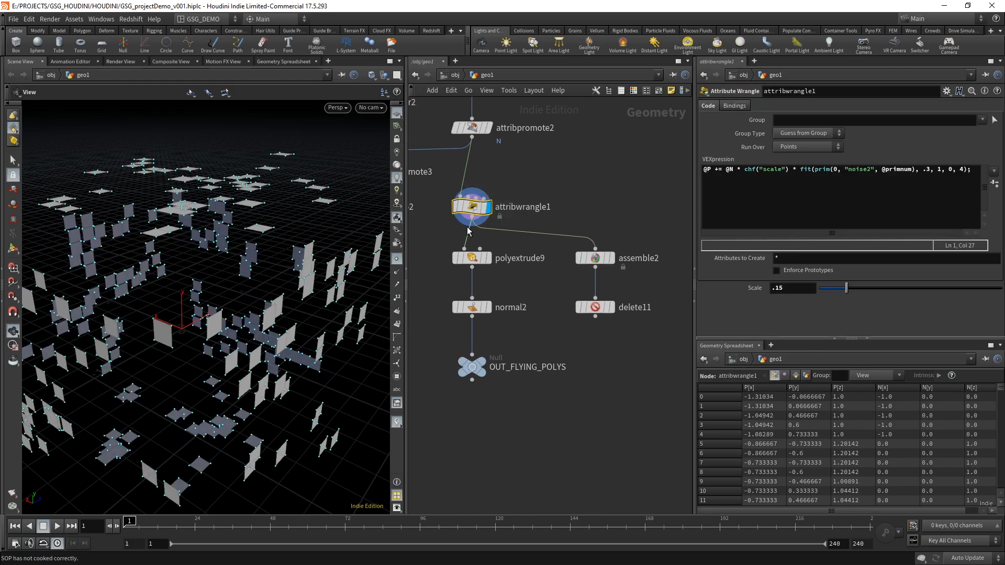
click(396, 272)
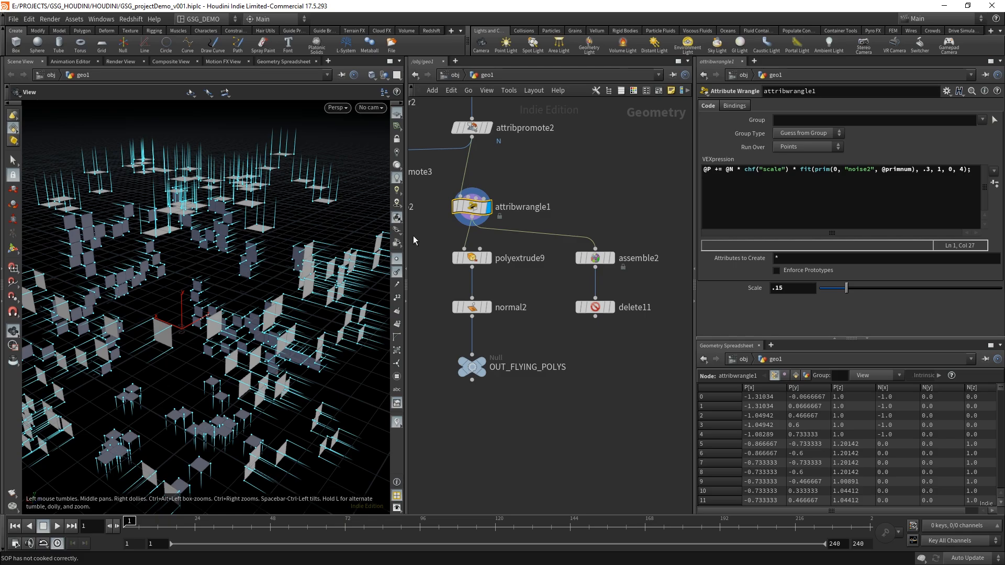
- Set assemble2's Transfer Attributes to N and display delete11 to check the normals on the centre points
middle_drag(614, 206, 561, 202)
drag(602, 214, 537, 262)
key(r)
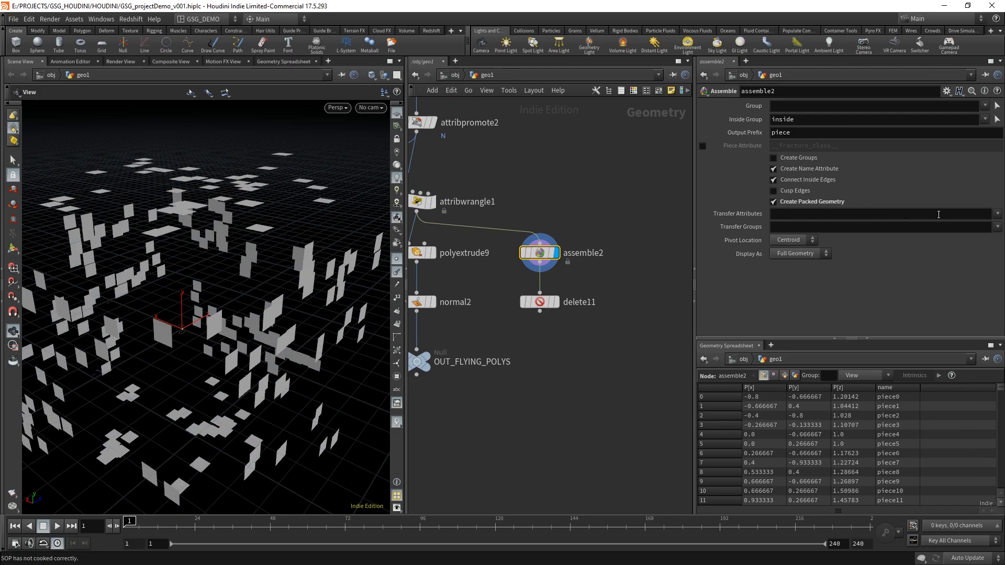
click(998, 214)
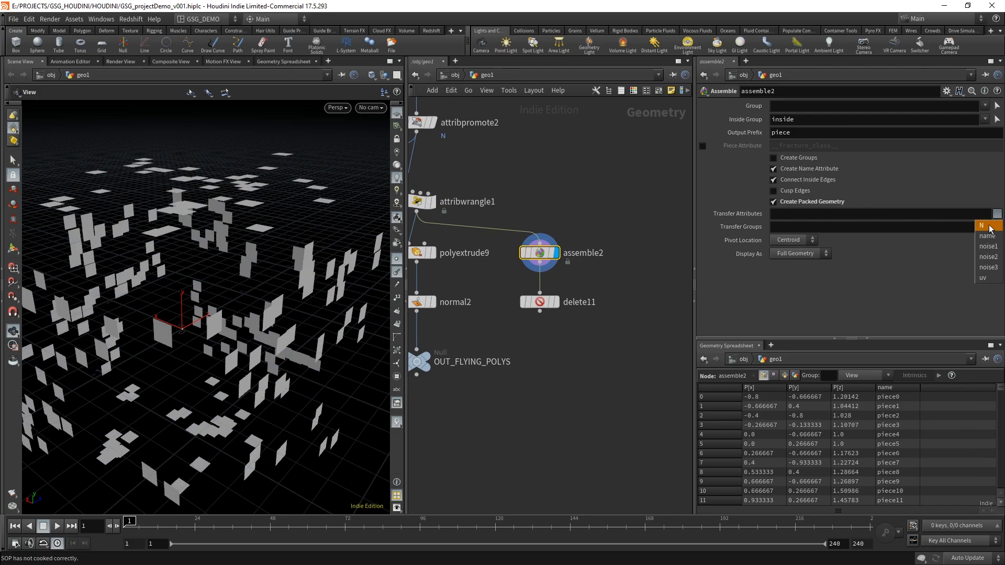
click(989, 227)
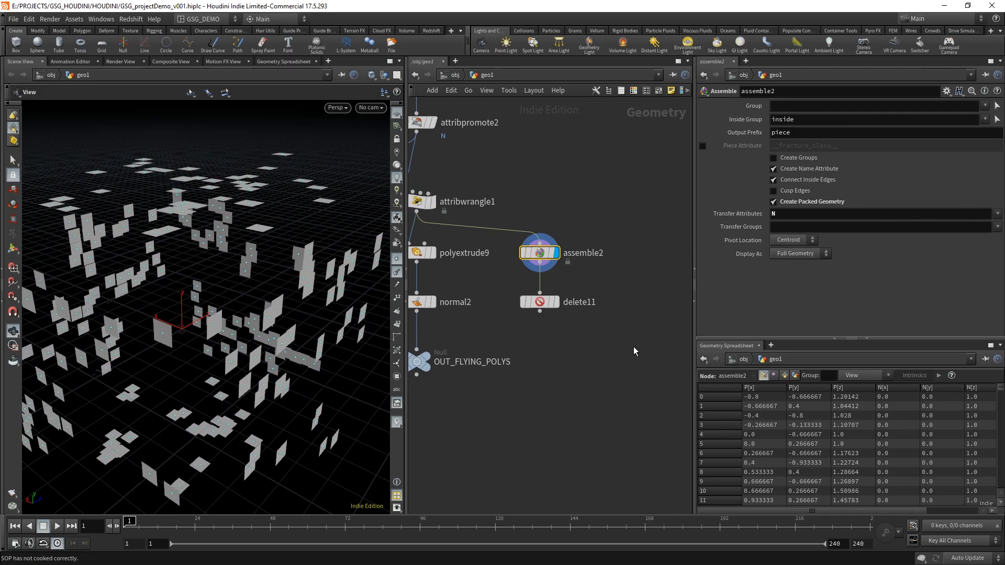
click(554, 302)
click(538, 302)
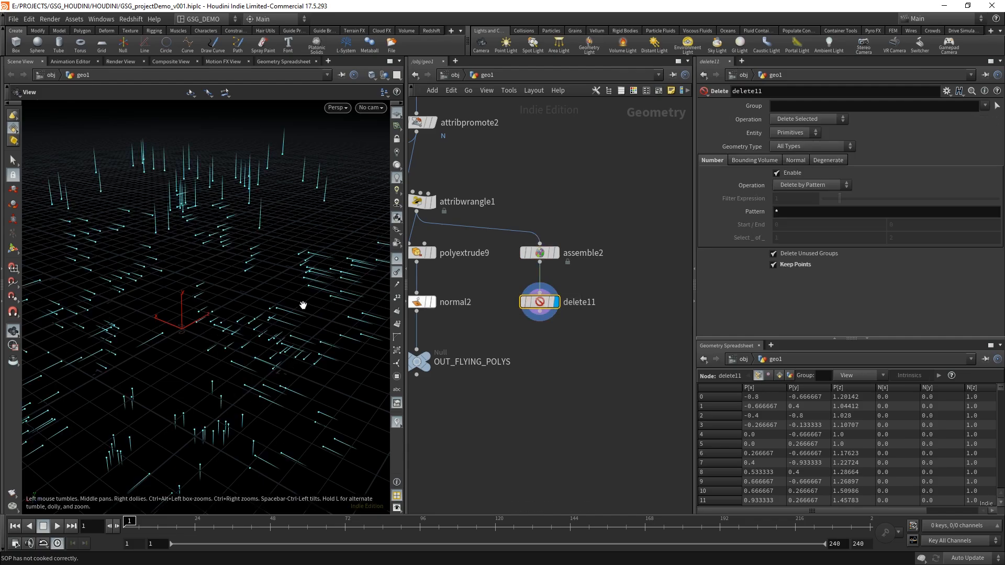
drag(287, 300, 220, 328)
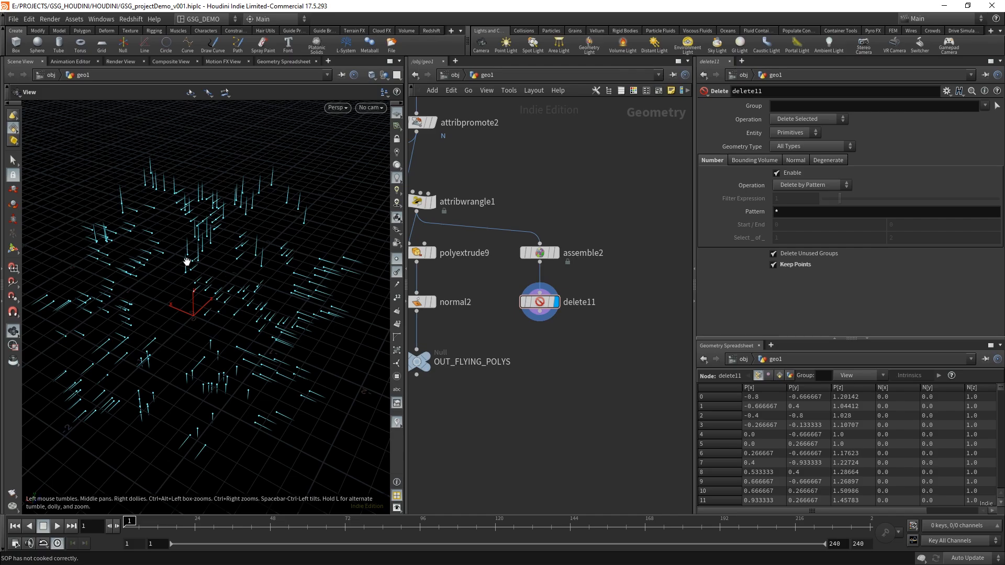
- Add an Attribute Wrangle below delete11, connect it to delete11's output and display it
middle_drag(627, 345, 532, 335)
key(Tab)
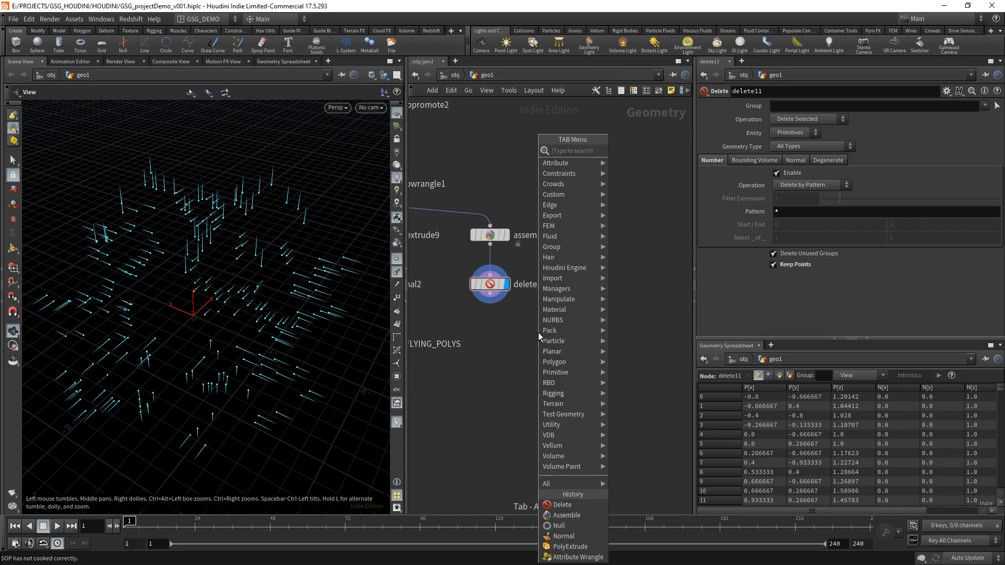
click(647, 156)
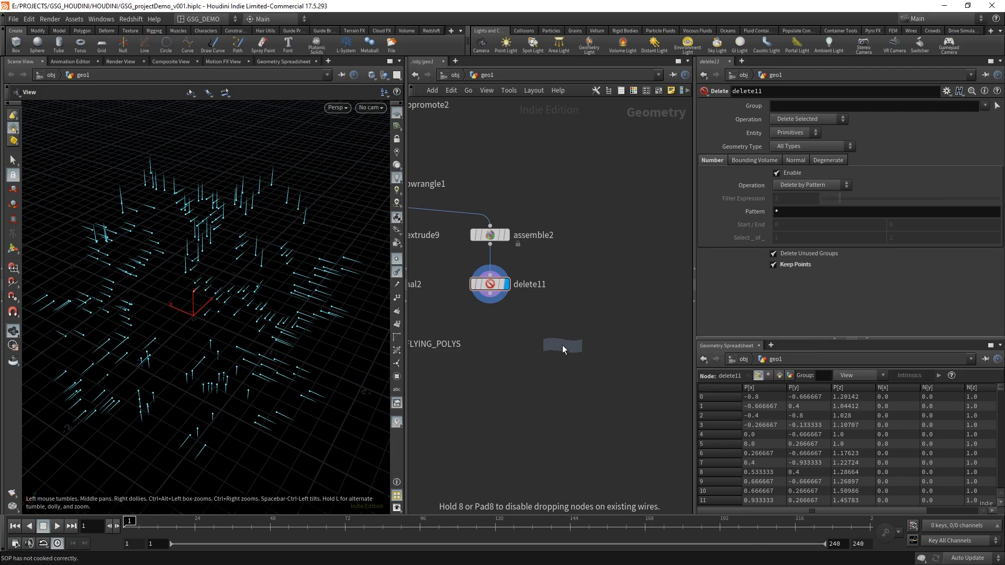
click(573, 341)
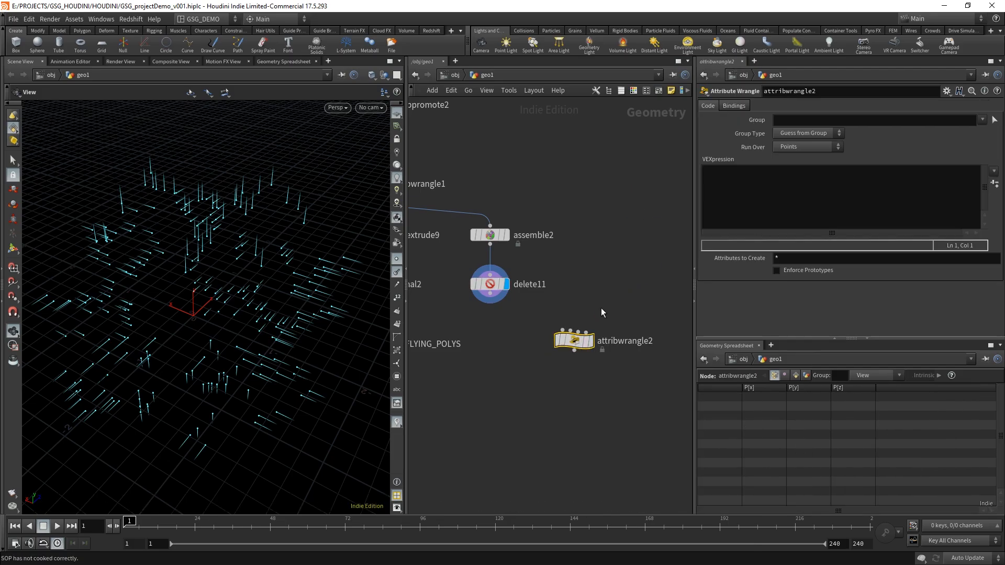
drag(628, 291, 564, 379)
click(592, 341)
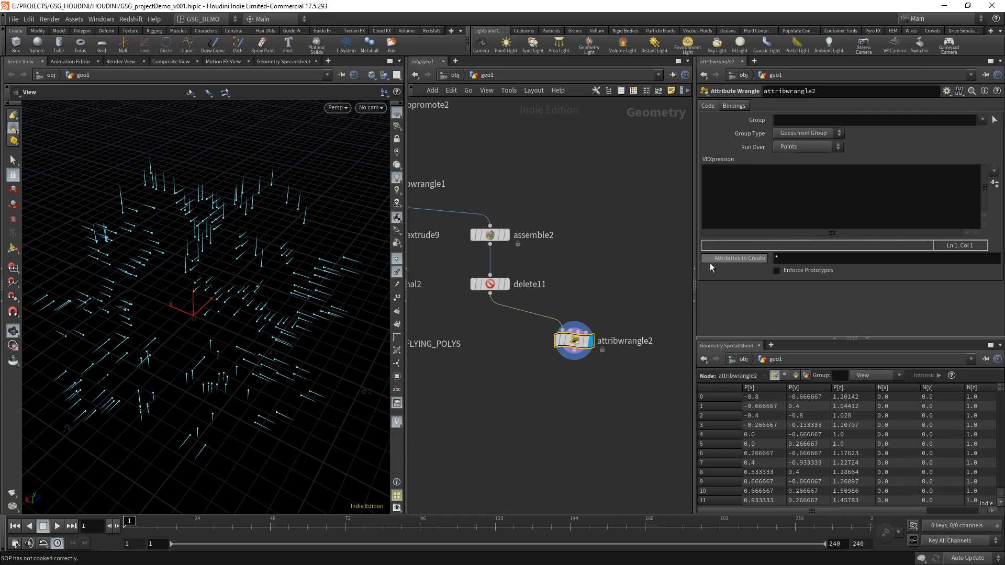
- Using attribwrangle1's expression as reference, enter the VEX expression @P -= @N; in attribwrangle2
middle_drag(498, 351, 624, 339)
middle_drag(548, 146, 551, 192)
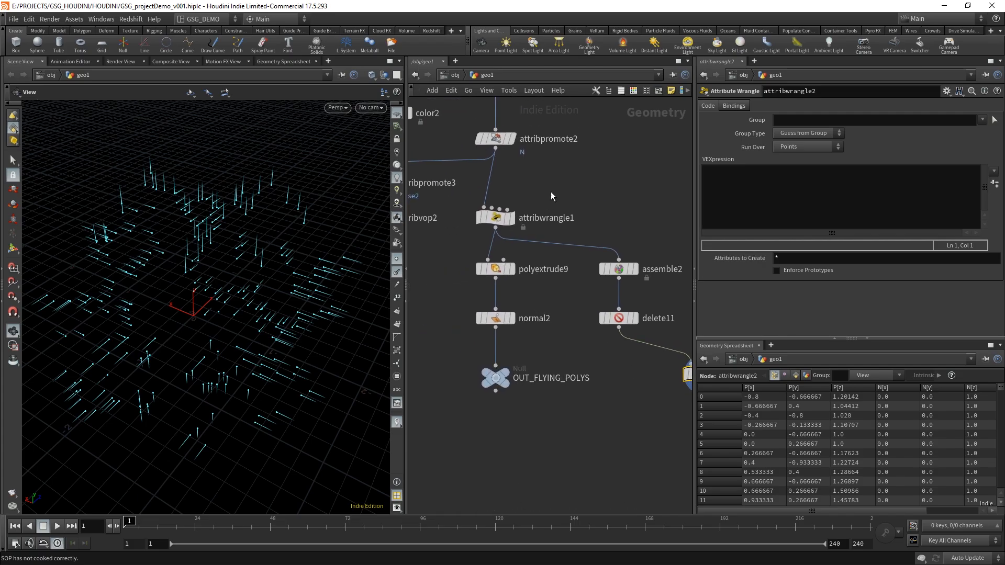
click(501, 220)
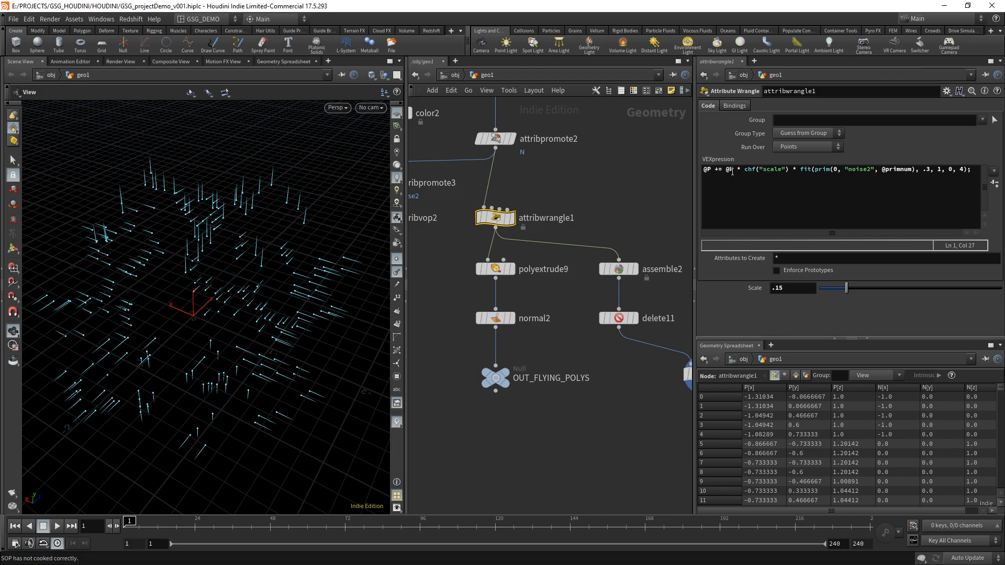
middle_drag(688, 199, 561, 194)
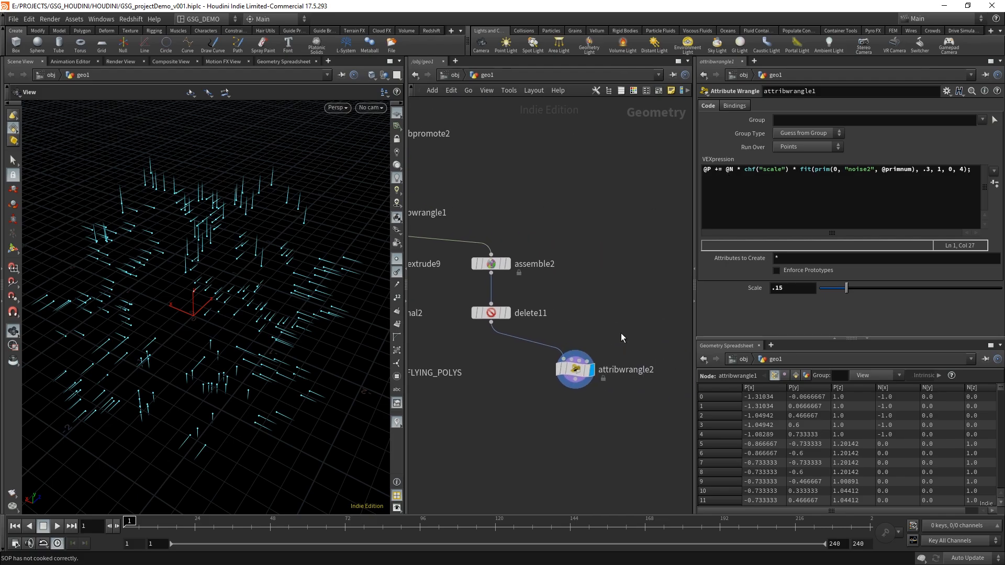
click(575, 370)
click(769, 208)
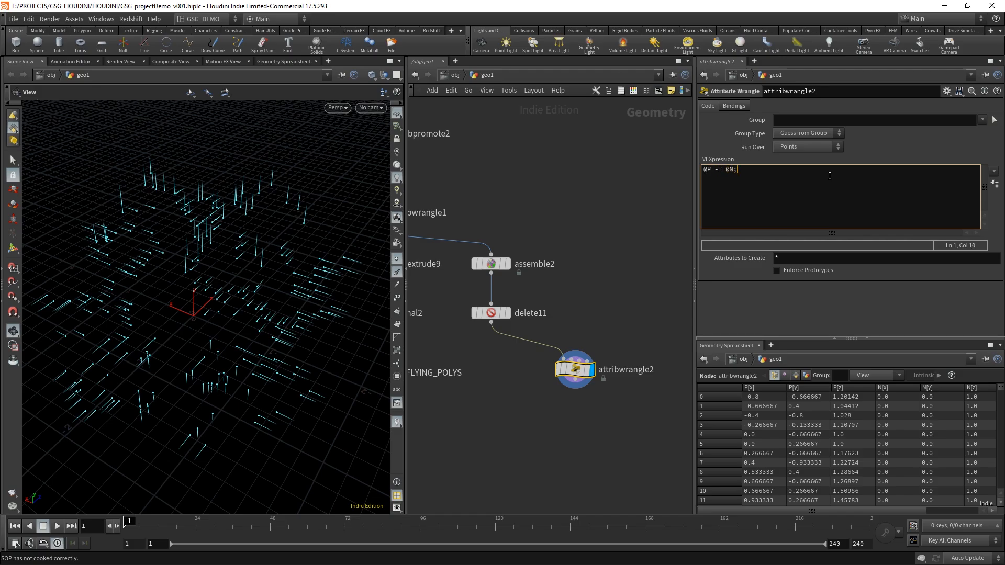
click(586, 318)
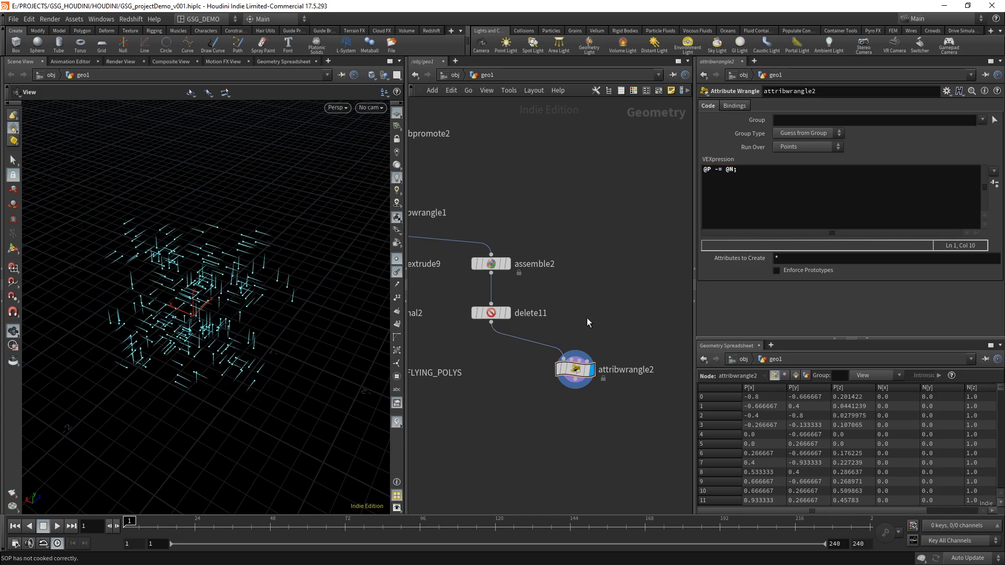
drag(314, 296, 338, 262)
- Change attribwrangle2's expression to @P -= @N * chf("distance"); and create the Distance parameter for it
click(731, 169)
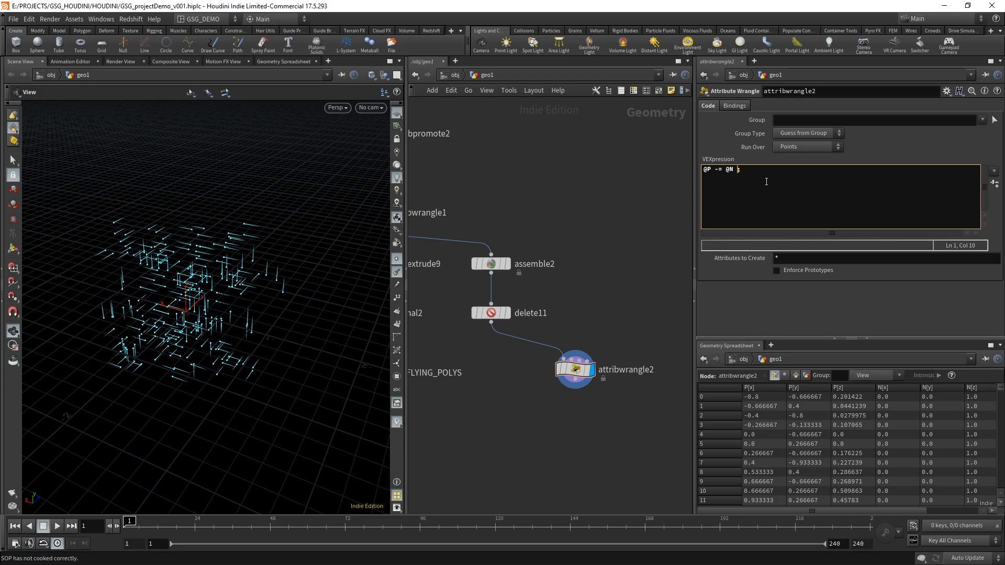
text(chf(")
text(distance)
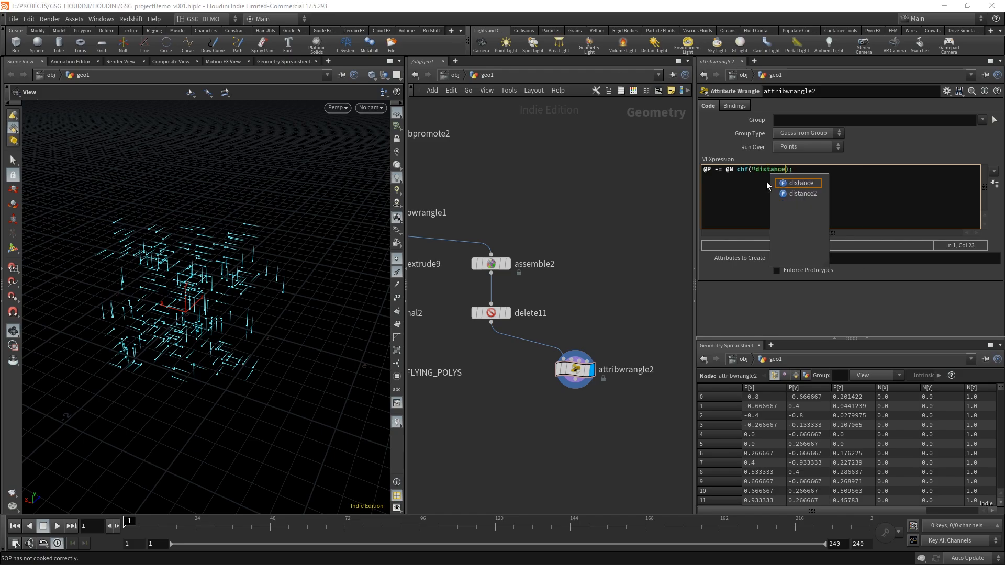
text(")
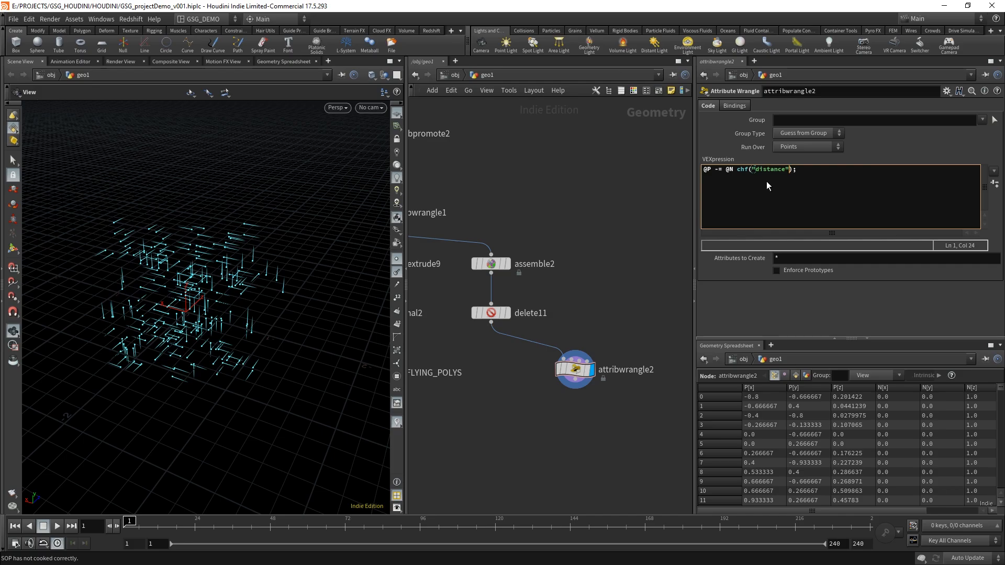
click(994, 184)
drag(834, 294, 907, 288)
click(738, 170)
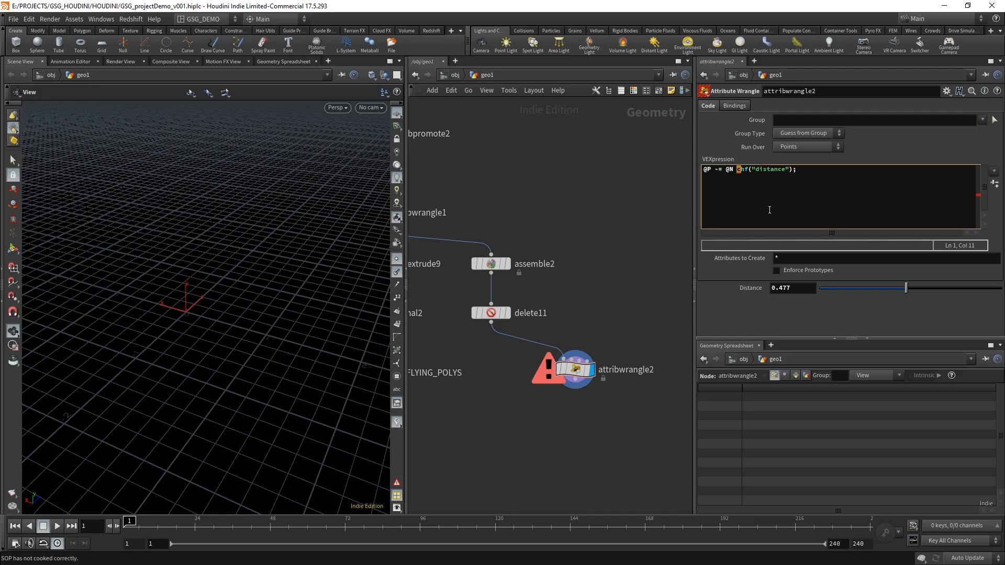
key(Left)
text(*)
click(597, 263)
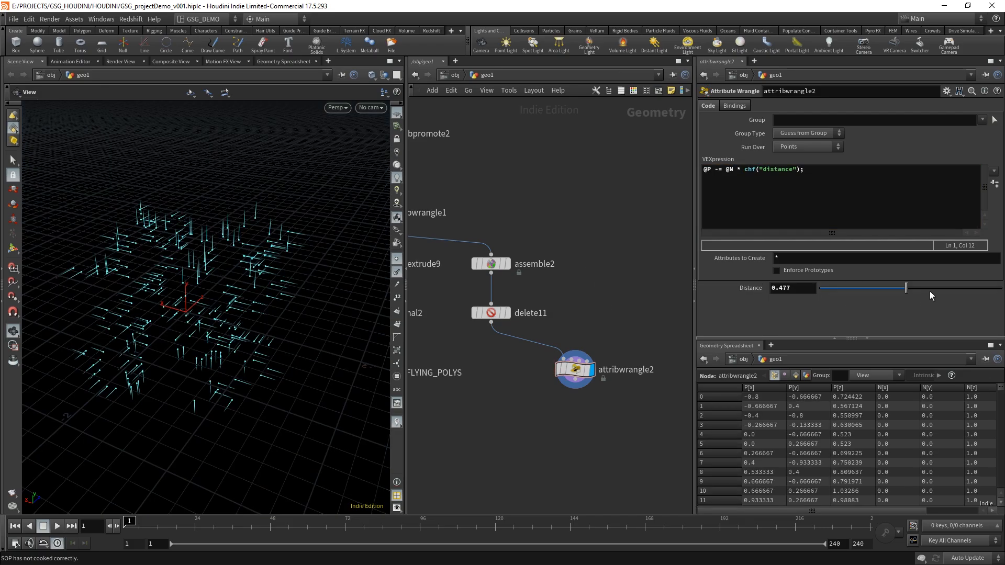
- Set attribwrangle2's Distance to about 0.595 and display delete11 to compare the original point positions
mouse_move(930, 291)
mouse_down()
mouse_move(940, 289)
mouse_move(803, 297)
mouse_move(928, 293)
mouse_up()
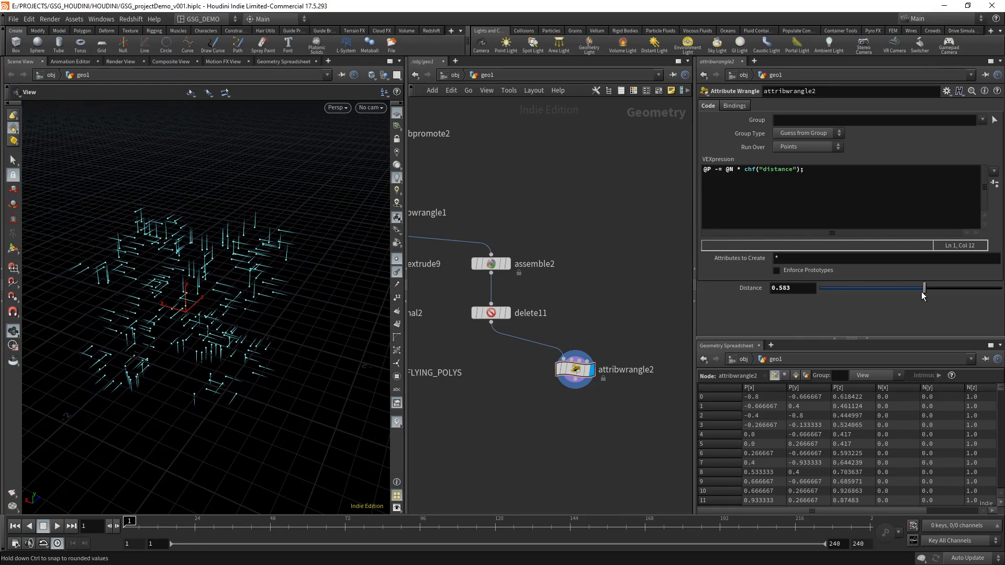
click(509, 313)
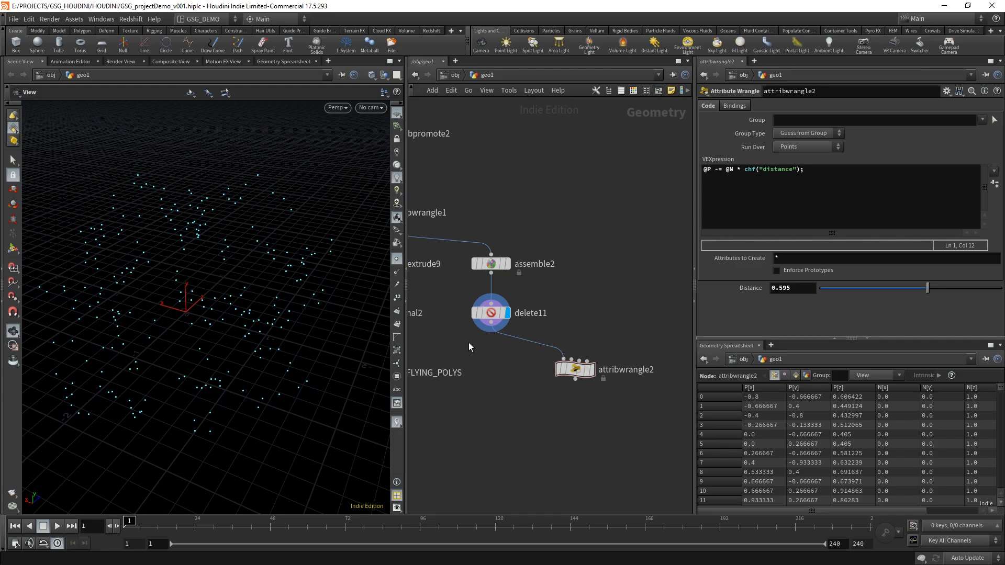
- Display attribwrangle2 again and place an Add node below the delete11 and attribwrangle2 nodes
click(594, 372)
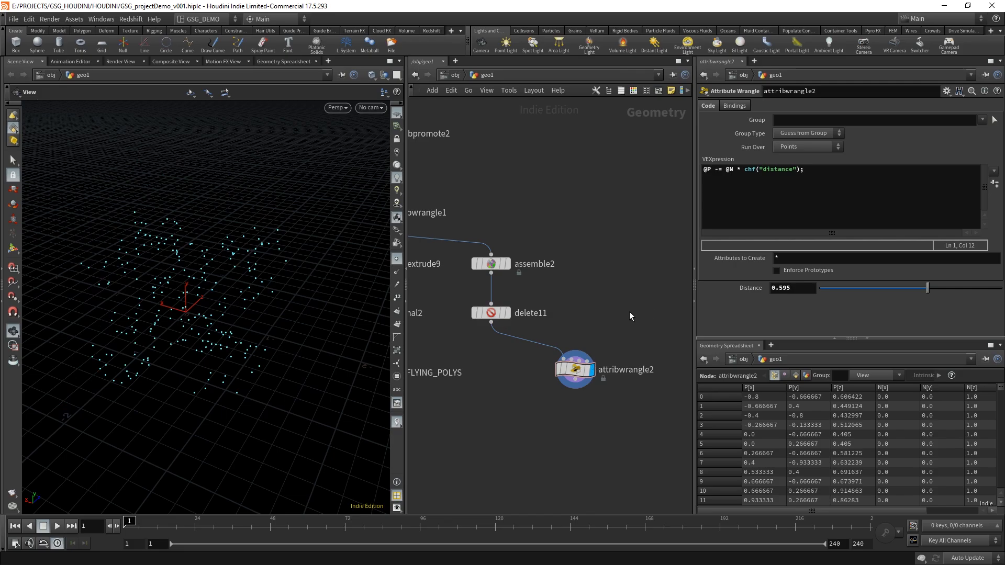
middle_drag(538, 417, 568, 399)
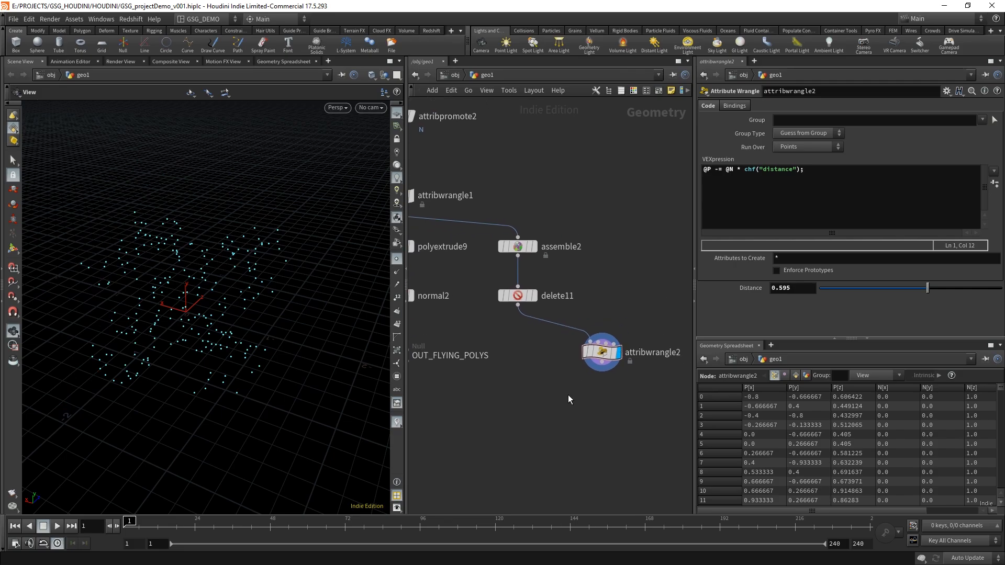
middle_drag(591, 279, 591, 255)
middle_drag(581, 396, 580, 381)
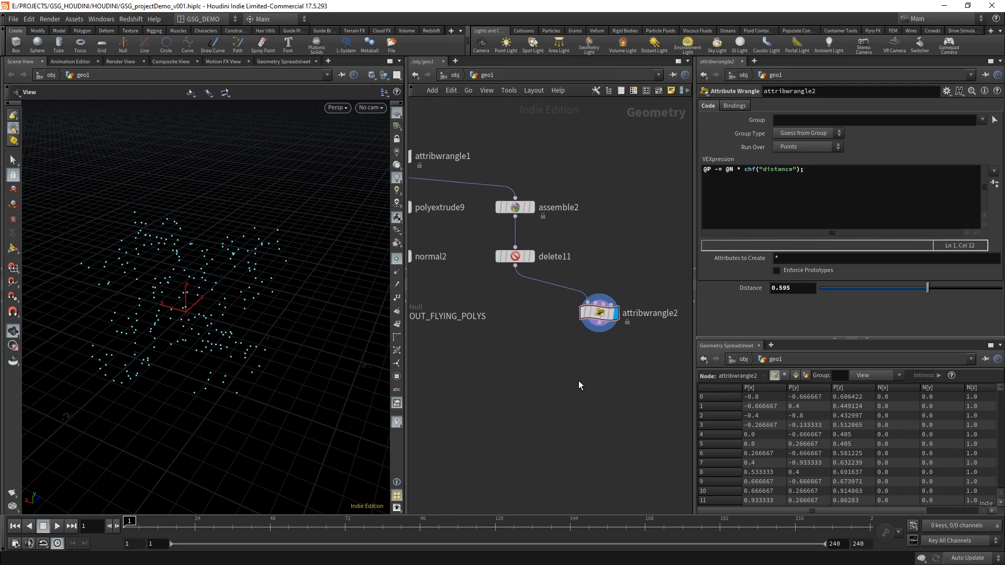
key(Tab)
text(add)
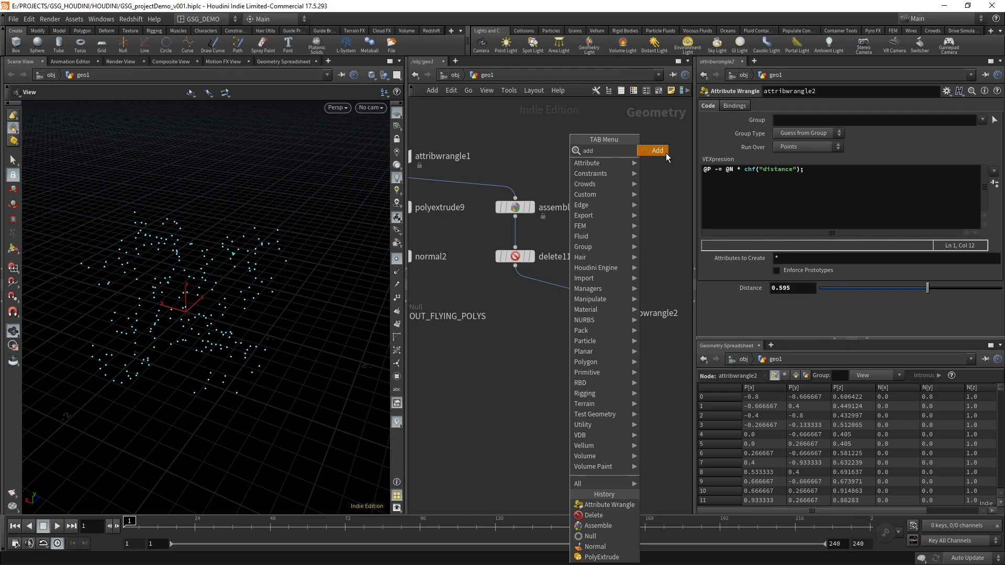
click(665, 153)
click(524, 415)
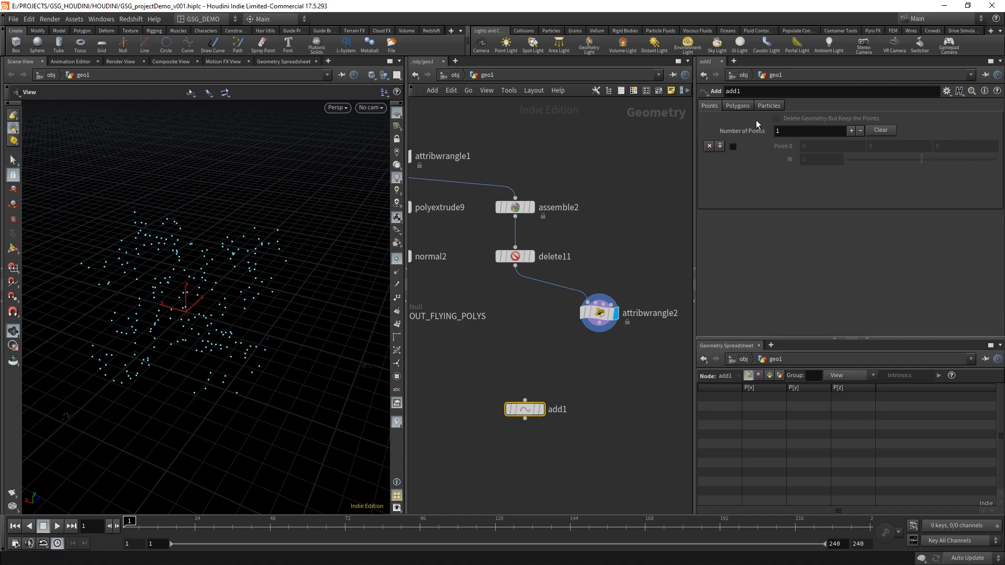
- Configure add1 to create polygons By Group, with its Add mode set to By Attribute
click(738, 106)
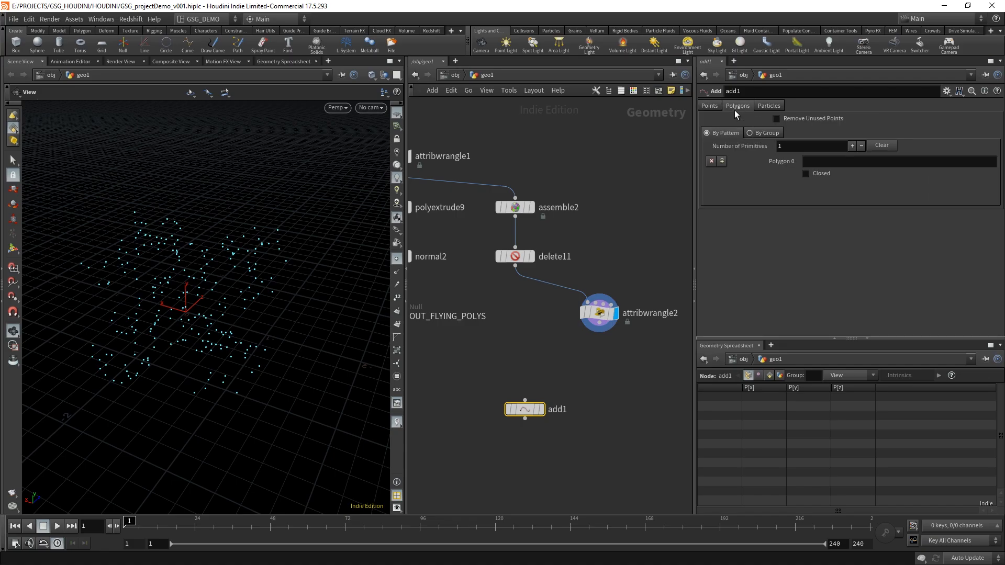
click(772, 132)
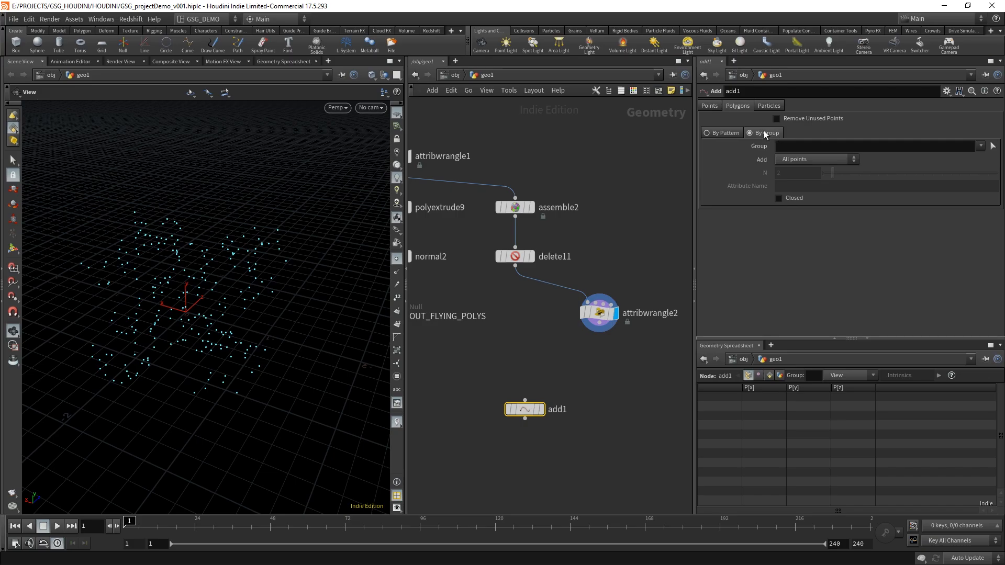
click(820, 161)
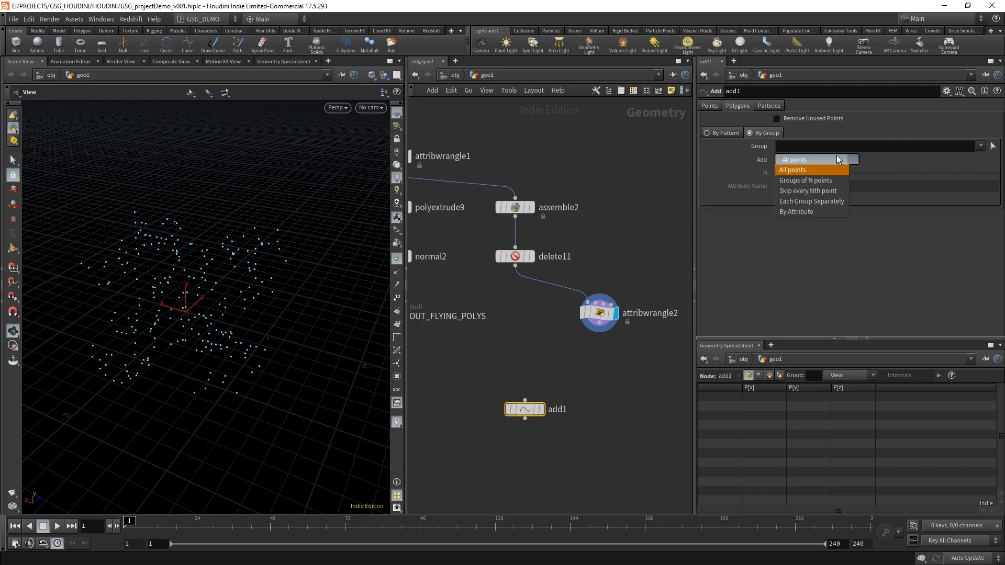
click(820, 211)
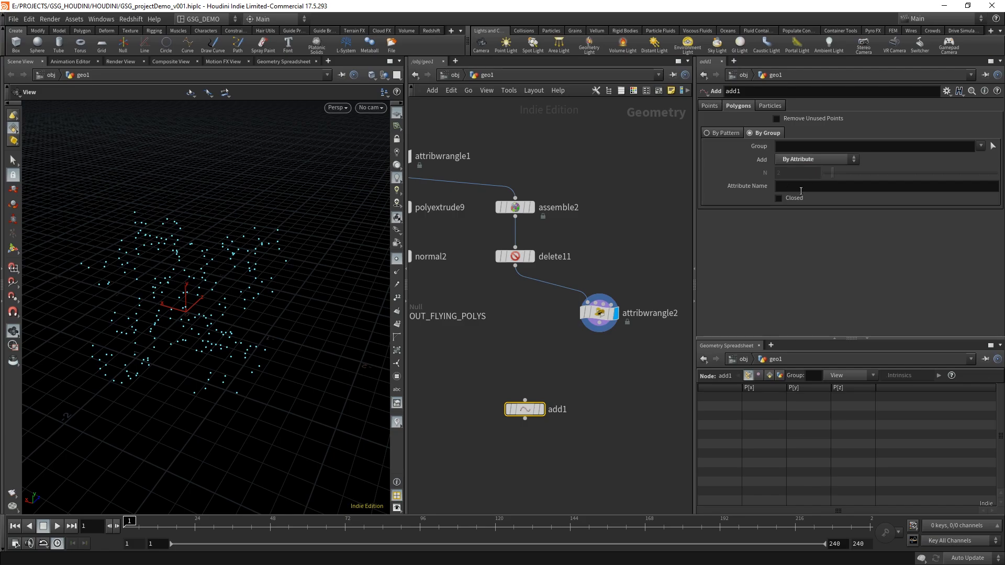
- Display delete11 and attribwrangle2 in turn to compare the original points with the offset points
click(530, 254)
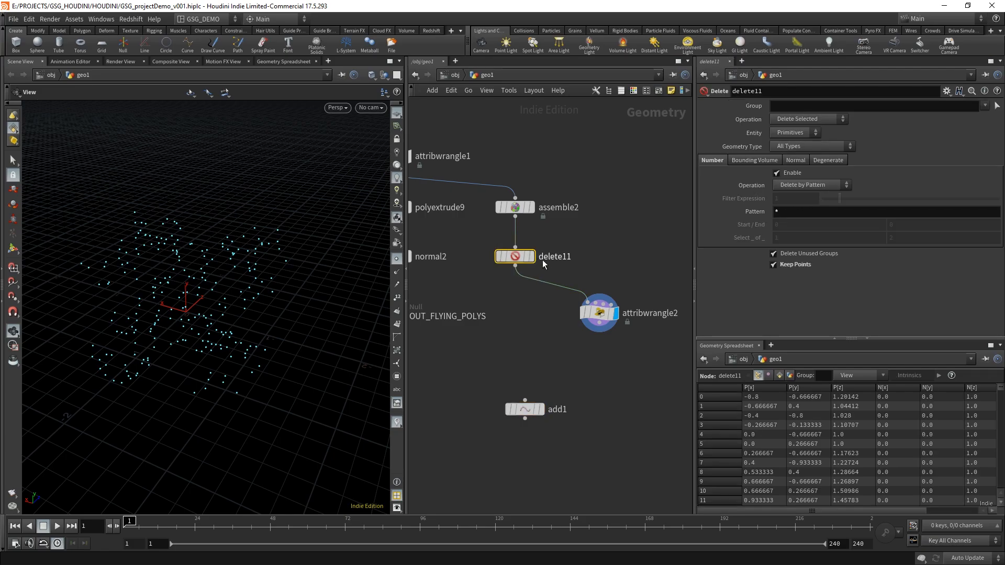
click(532, 257)
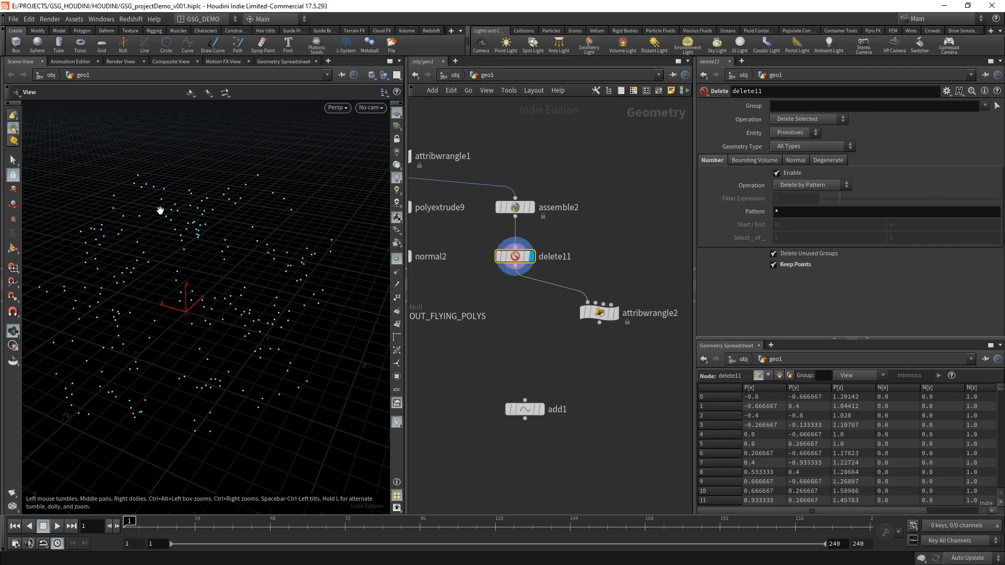
click(617, 314)
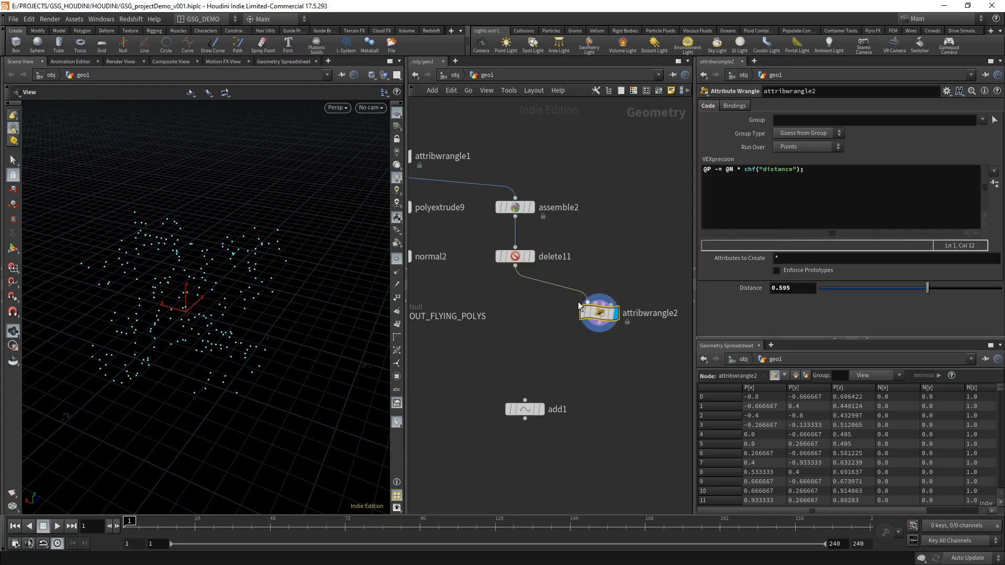
click(592, 312)
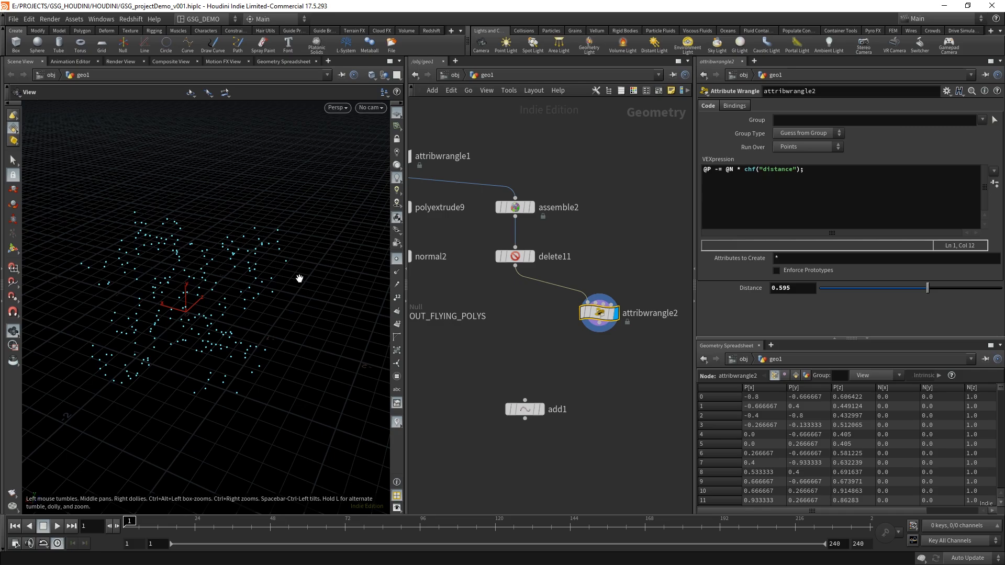
- Move add1 lower and place a new, unconnected Attribute Wrangle below delete11, keeping delete11 directly under assemble2
click(525, 409)
drag(525, 410, 524, 443)
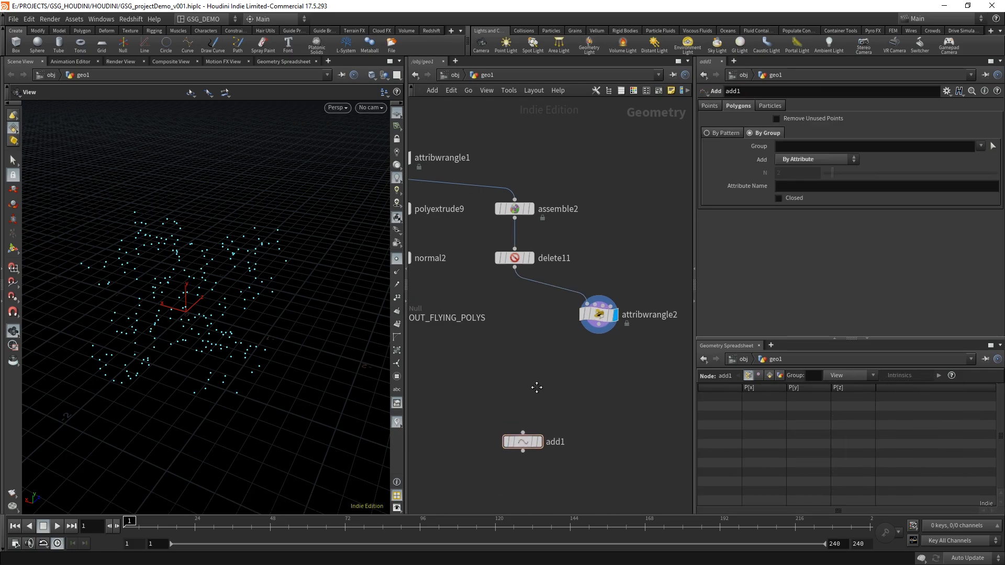
key(Tab)
mouse_move(607, 149)
click(649, 150)
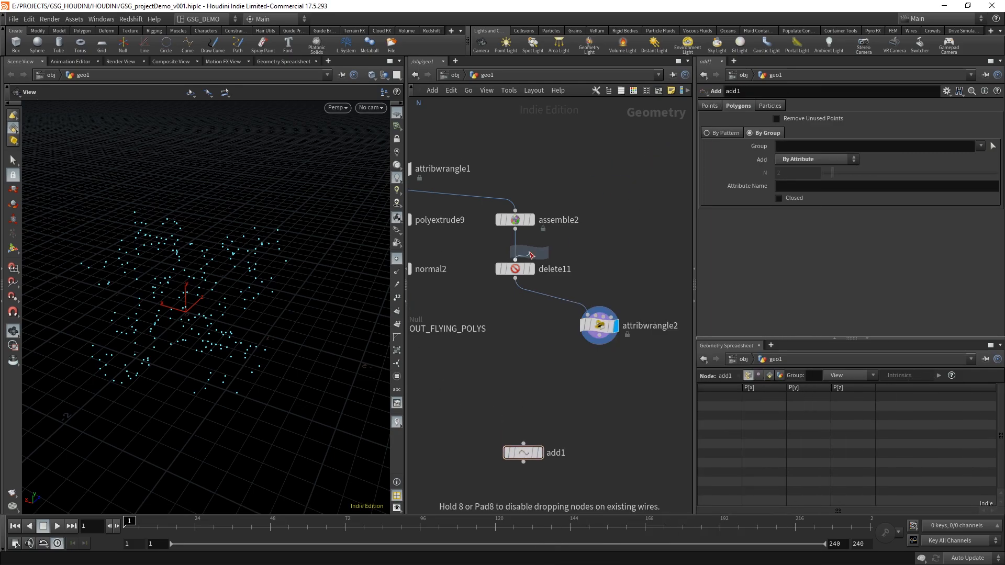
click(517, 247)
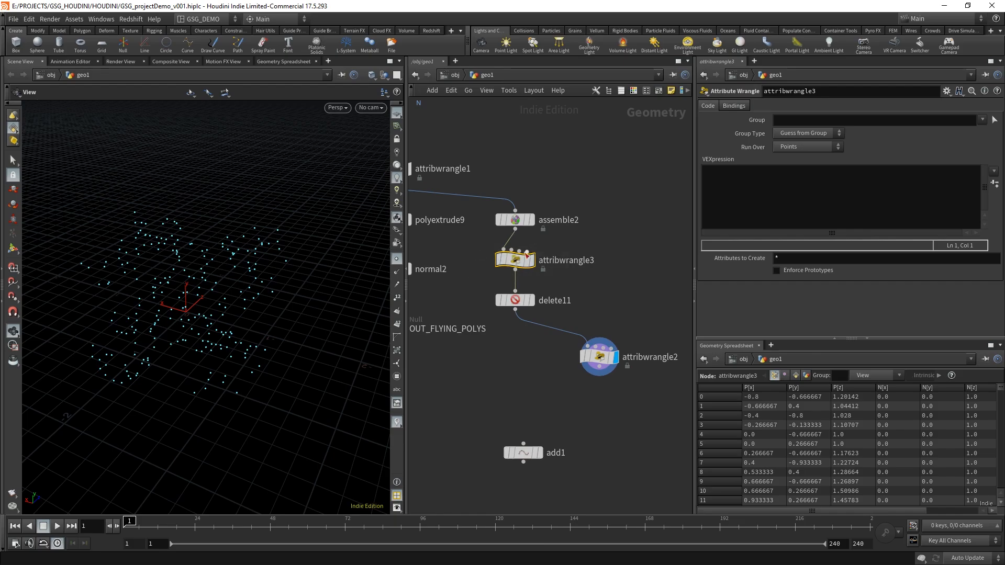
drag(527, 255, 528, 364)
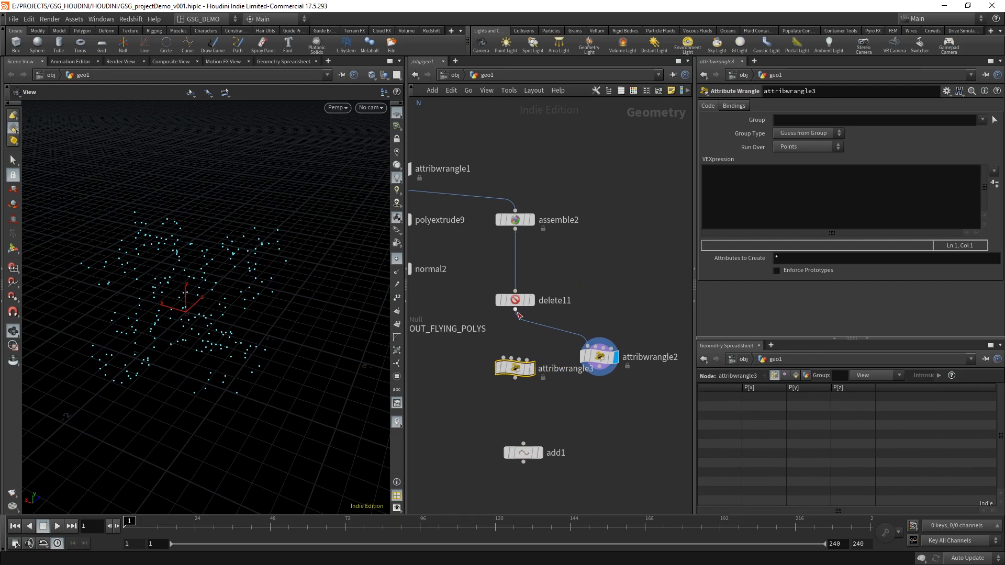
drag(519, 300, 520, 269)
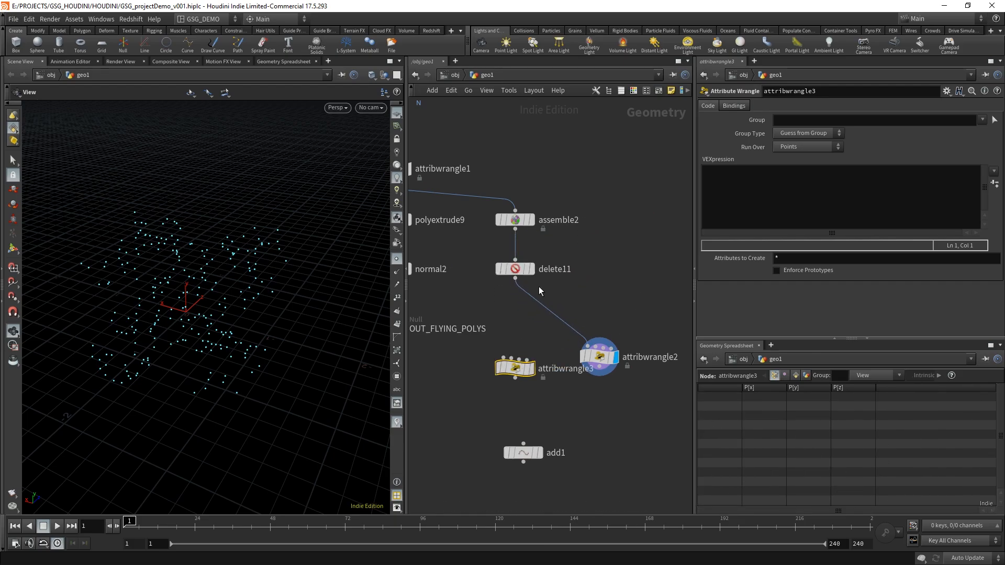
- Insert attribwrangle3 into the connection between delete11 and attribwrangle2, and display it
click(531, 269)
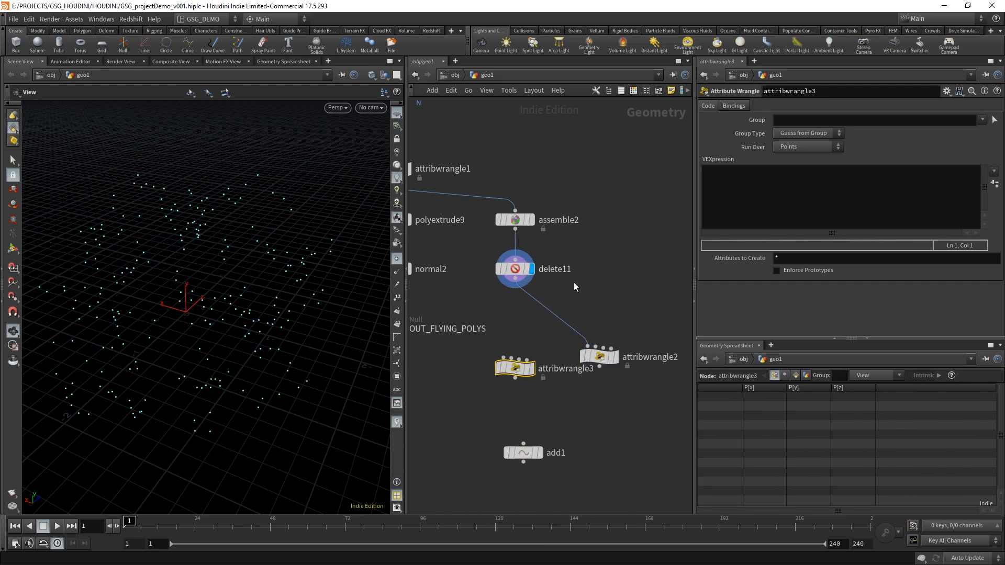
click(532, 219)
click(531, 269)
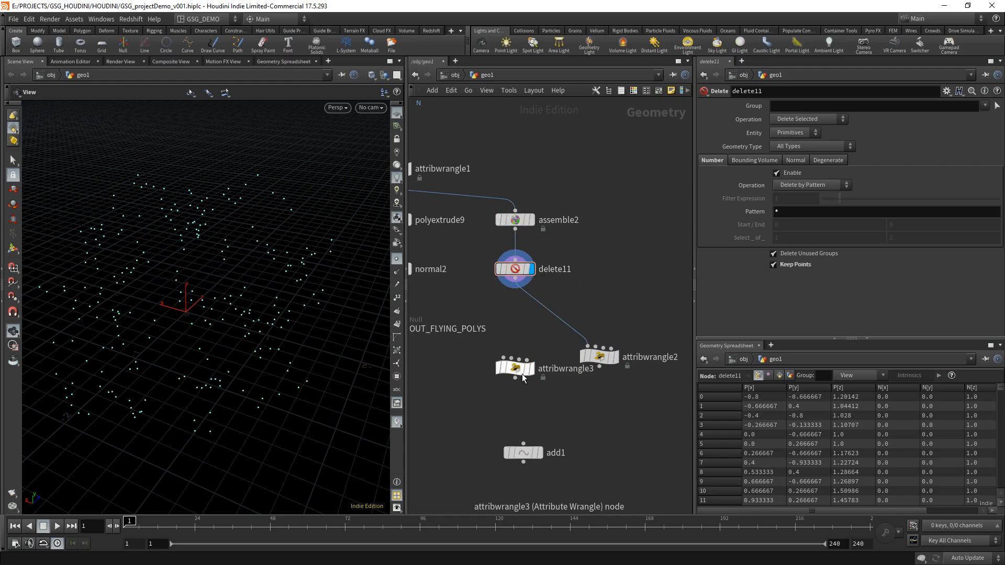
drag(523, 373, 588, 346)
drag(667, 396, 612, 357)
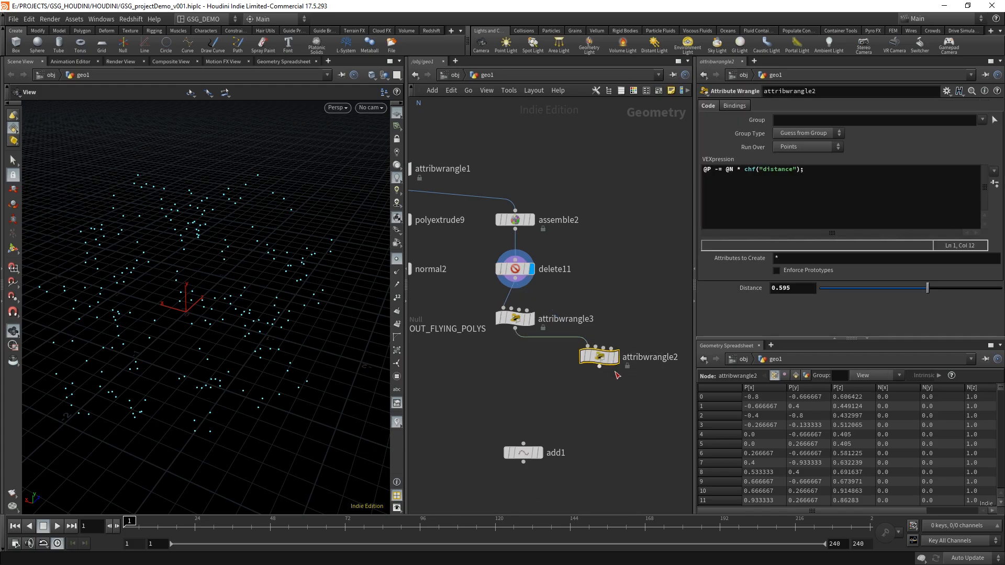
drag(539, 322, 494, 338)
click(532, 314)
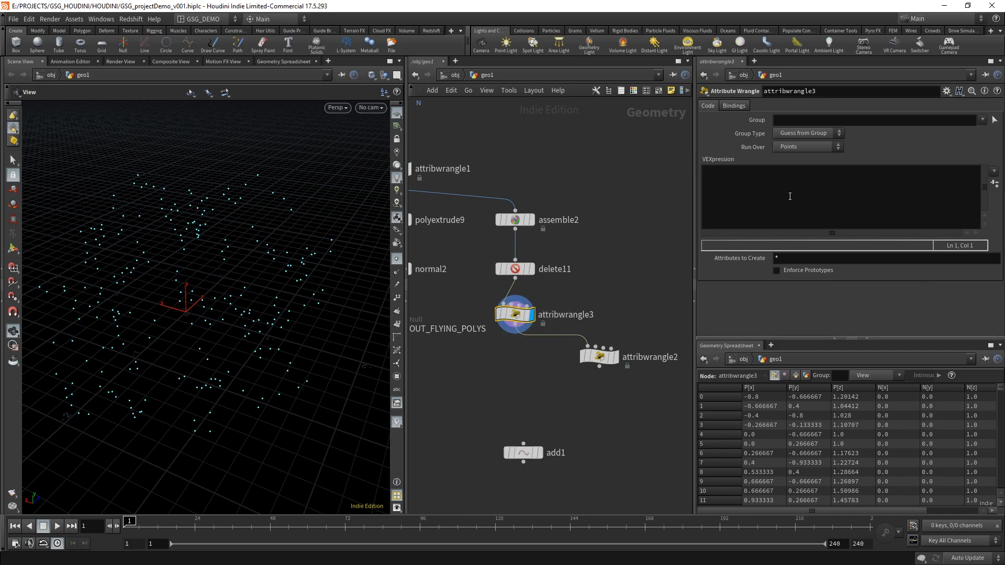
click(791, 197)
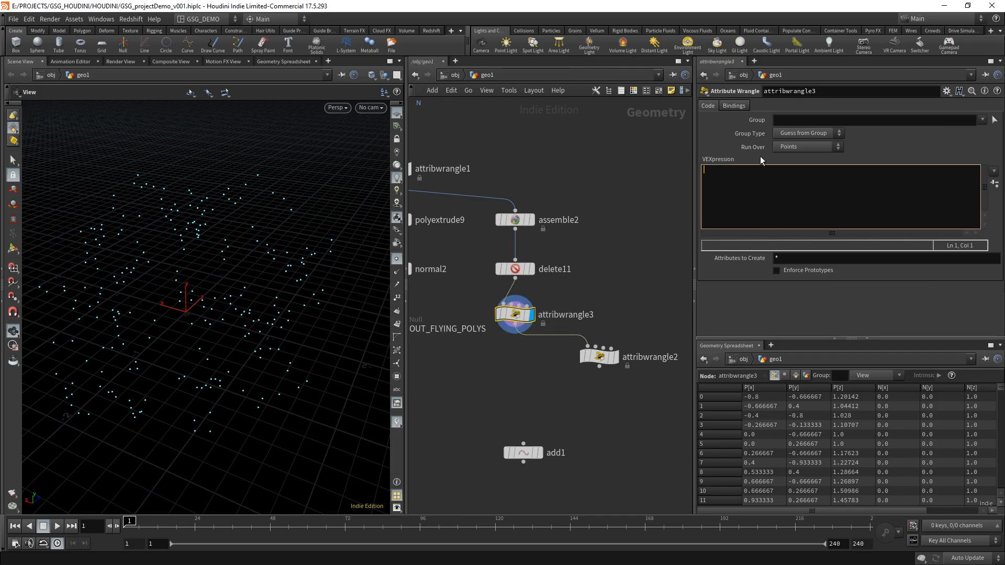
text(@id)
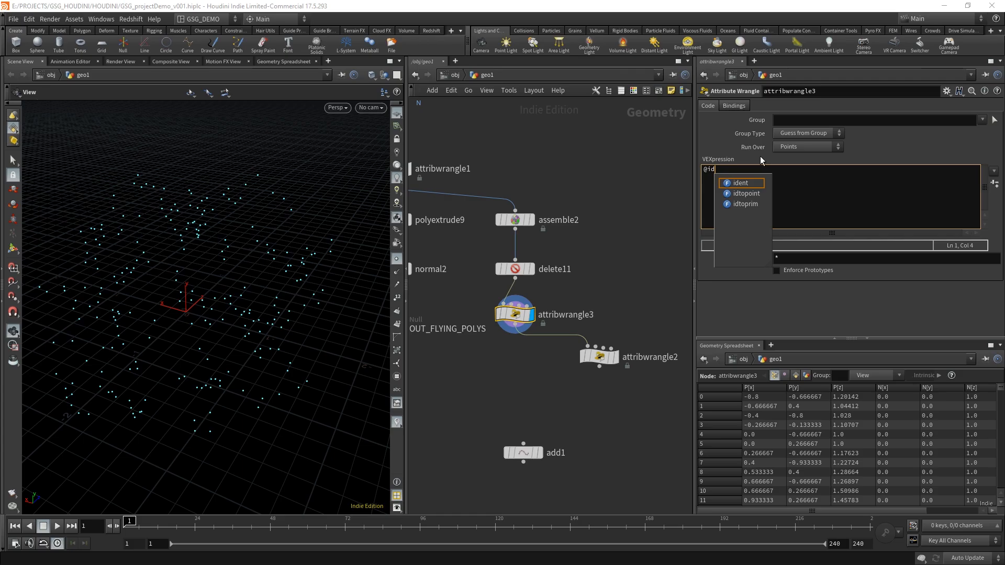
text( = @)
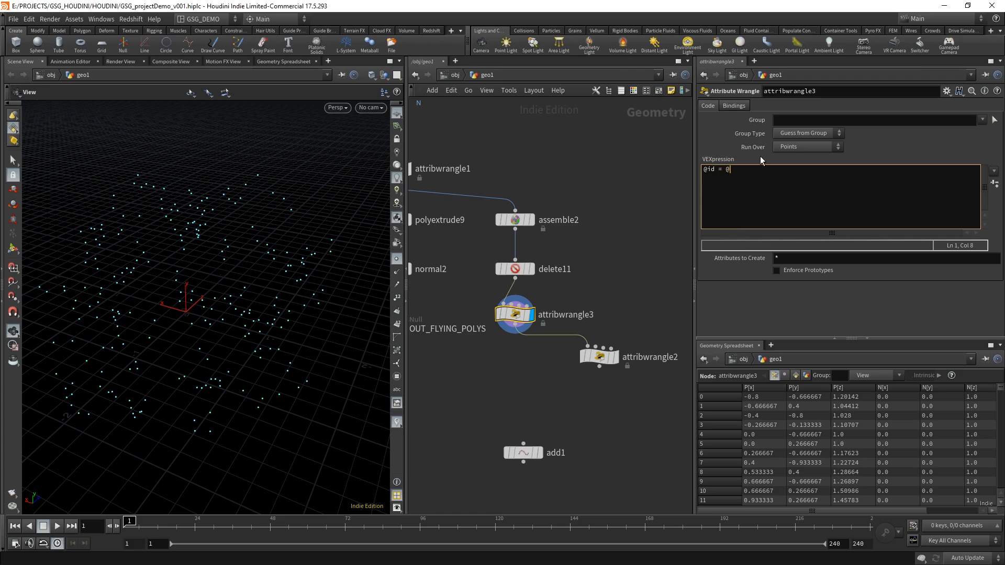
text(ptnum;)
drag(814, 340, 807, 201)
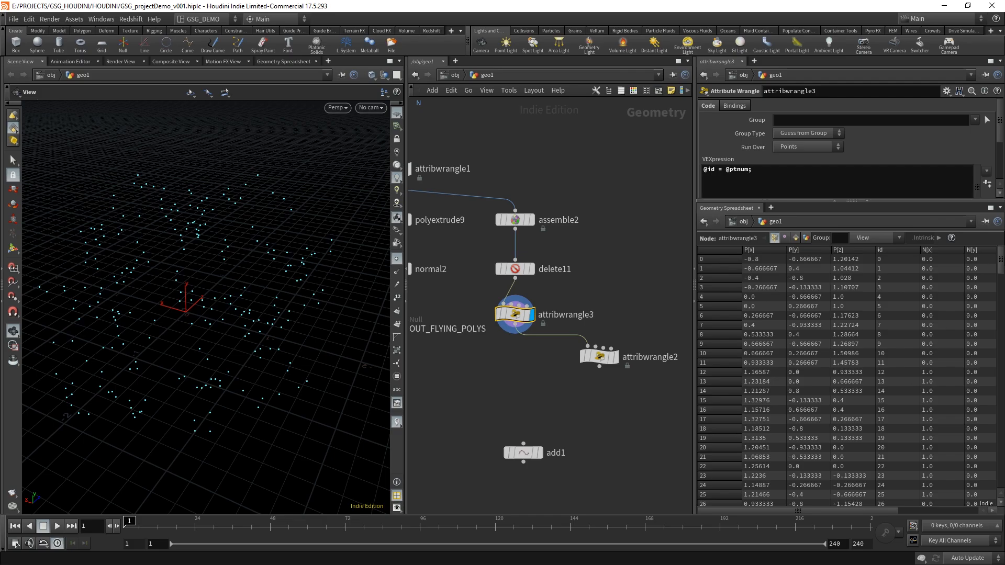
drag(1000, 264, 1000, 471)
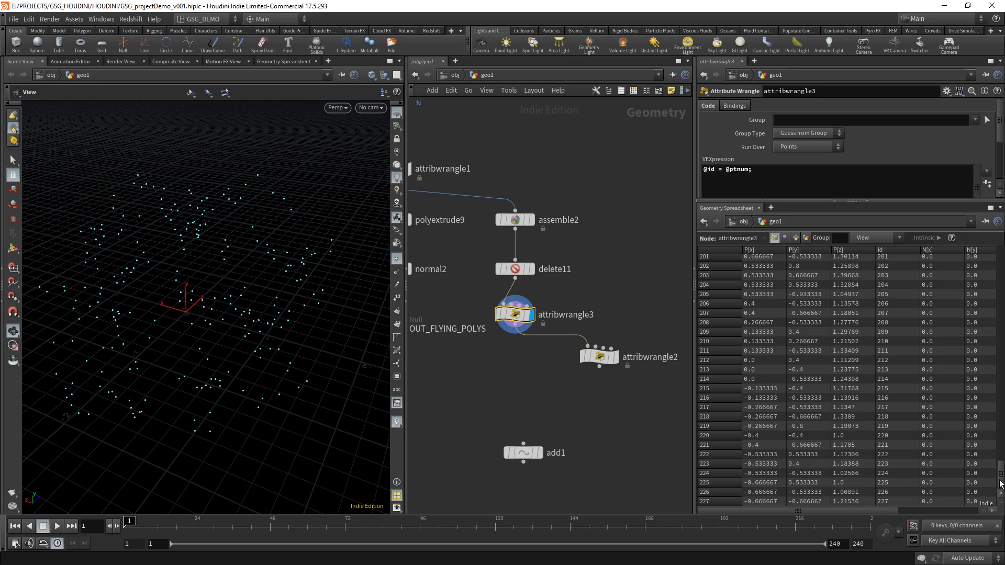
drag(1002, 479, 970, 277)
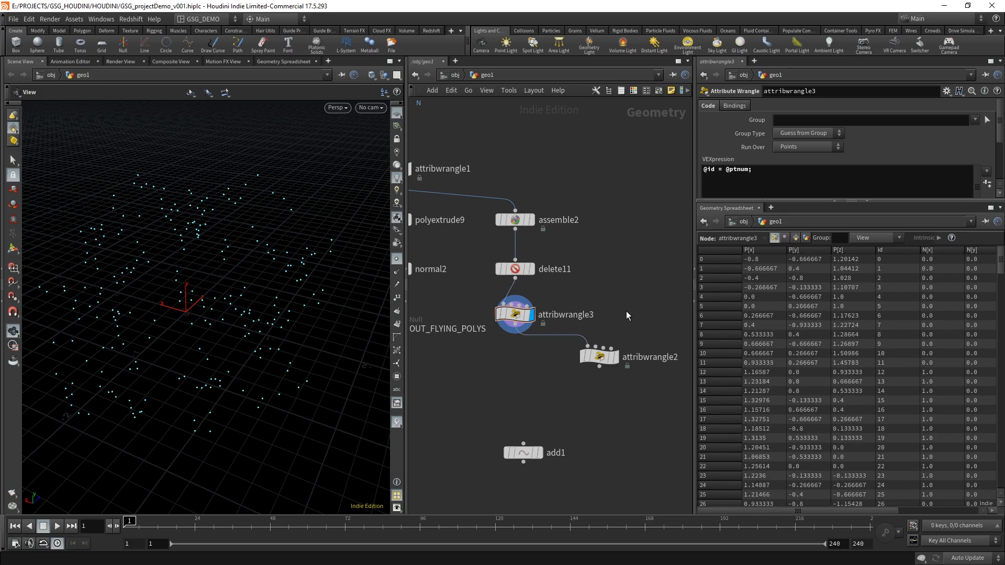
- Display attribwrangle2, move add1 further down to make room, and enlarge the parameter area over the spreadsheet
click(610, 358)
click(615, 357)
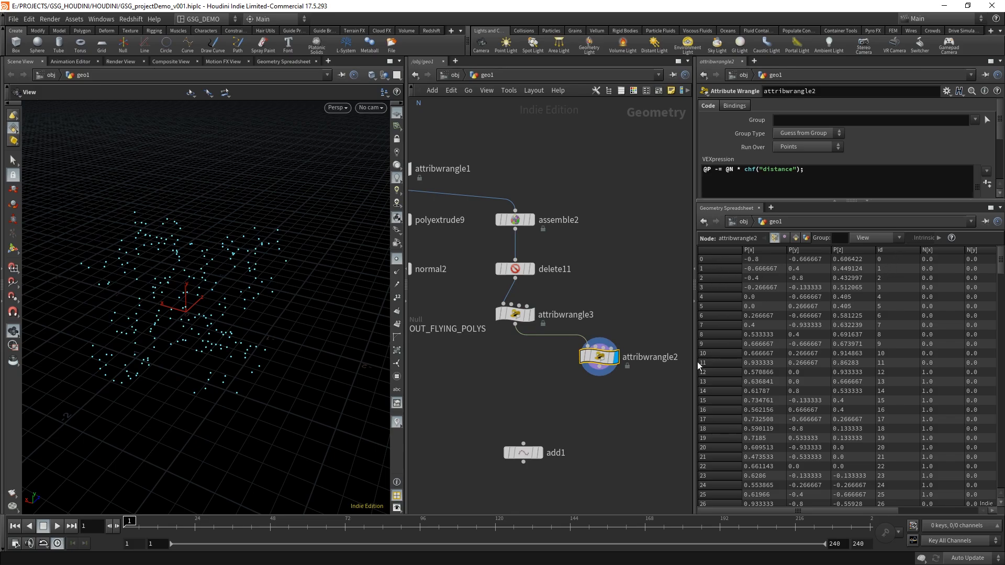
middle_drag(615, 406, 612, 382)
drag(525, 434, 528, 480)
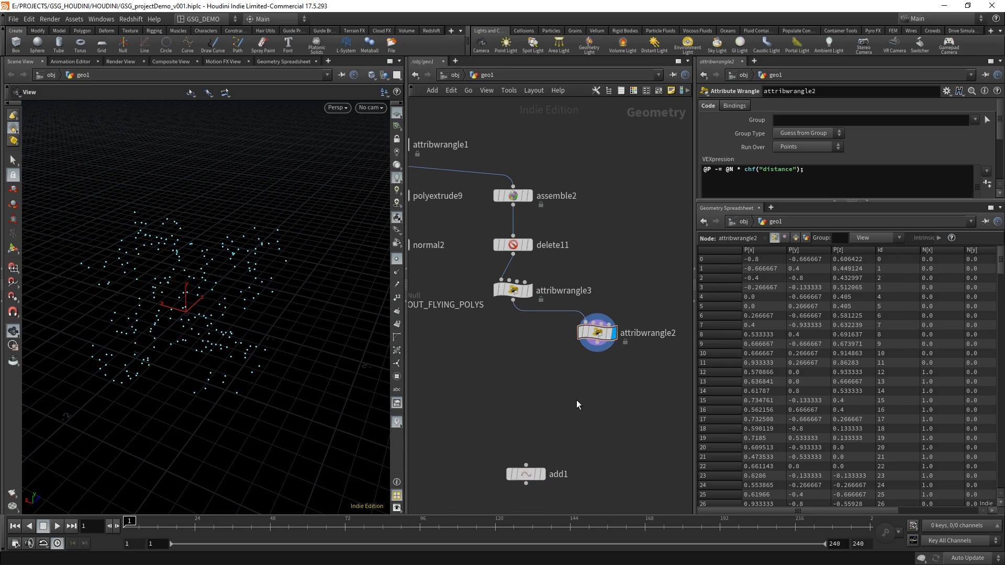
middle_drag(560, 407, 563, 407)
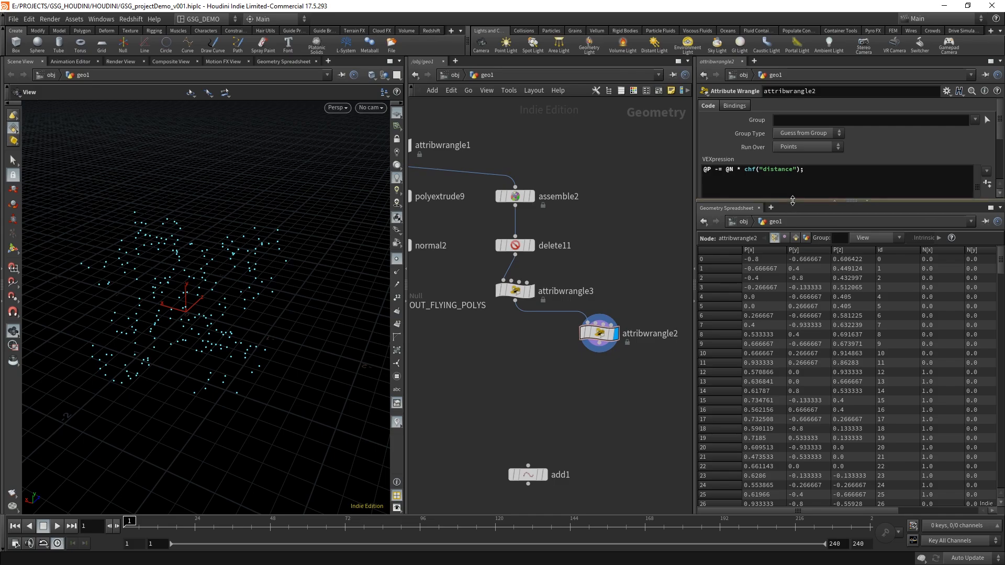
drag(793, 201, 792, 262)
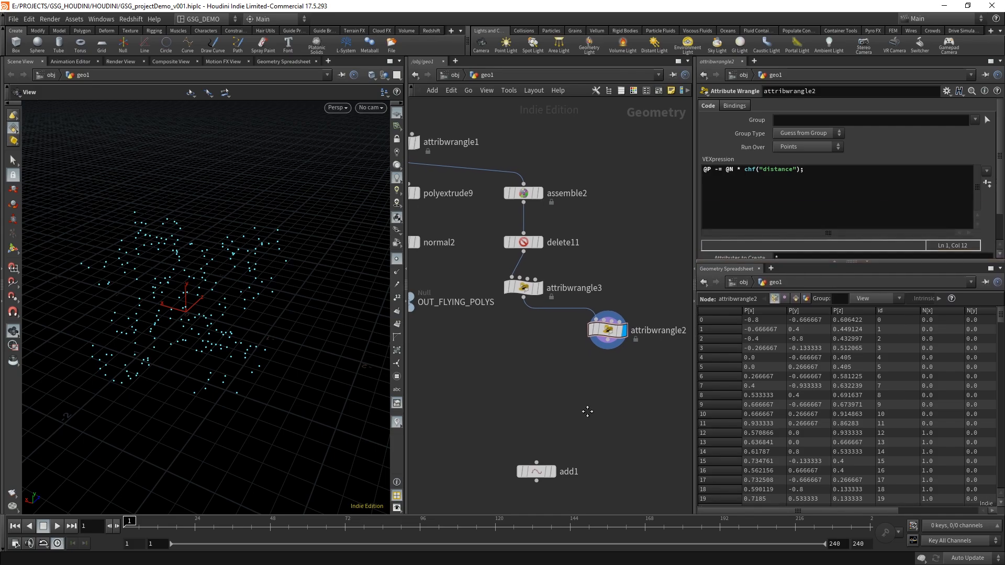
middle_drag(585, 408, 572, 407)
- Add a Merge node above add1 and connect attribwrangle3's output to it
key(Tab)
text(me)
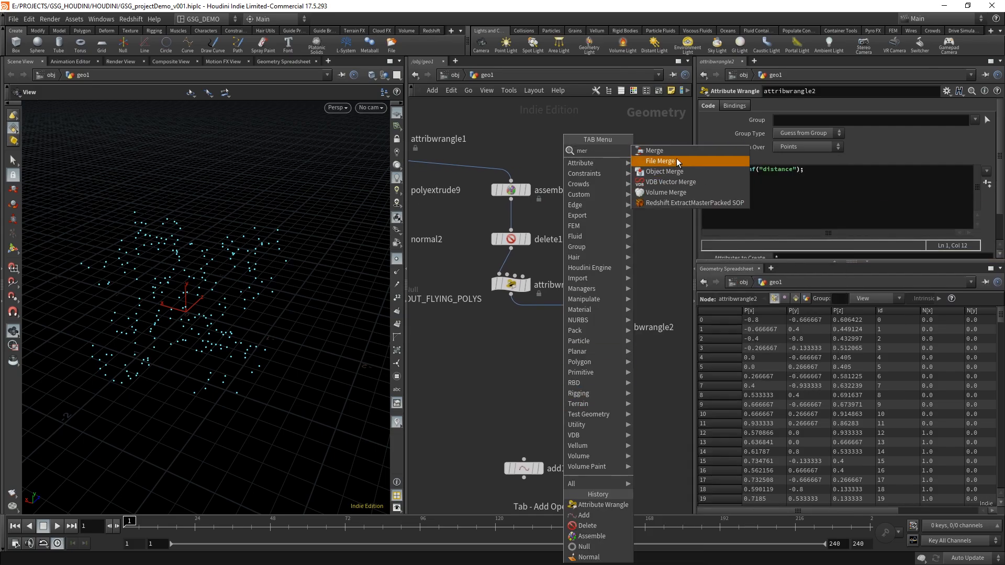
click(677, 160)
click(550, 378)
drag(511, 295, 533, 401)
- Connect attribwrangle2 to merge3 as its second input, and display attribwrangle3 and attribwrangle2 in turn to compare their points
click(528, 284)
click(503, 284)
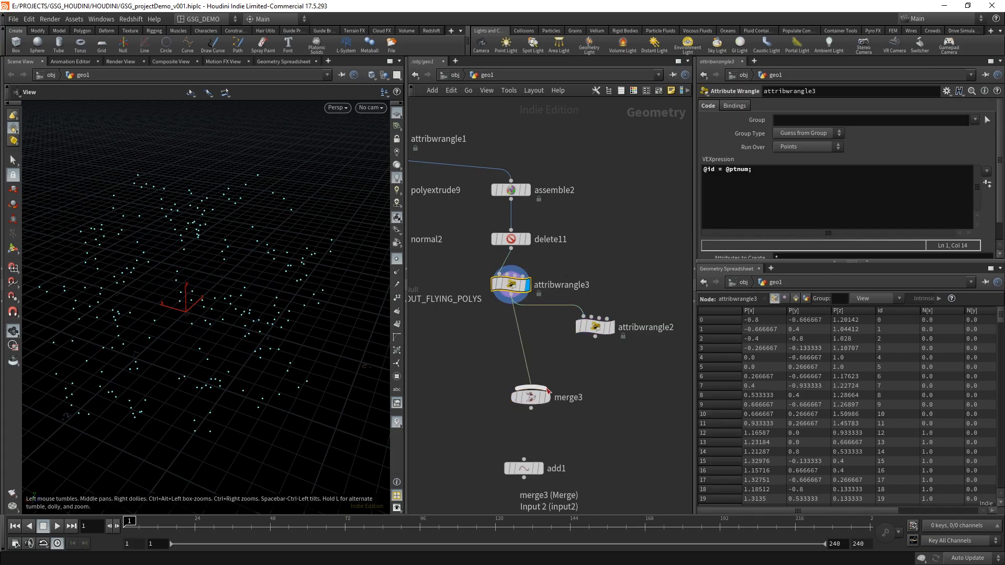
drag(536, 387, 583, 312)
click(616, 332)
click(613, 328)
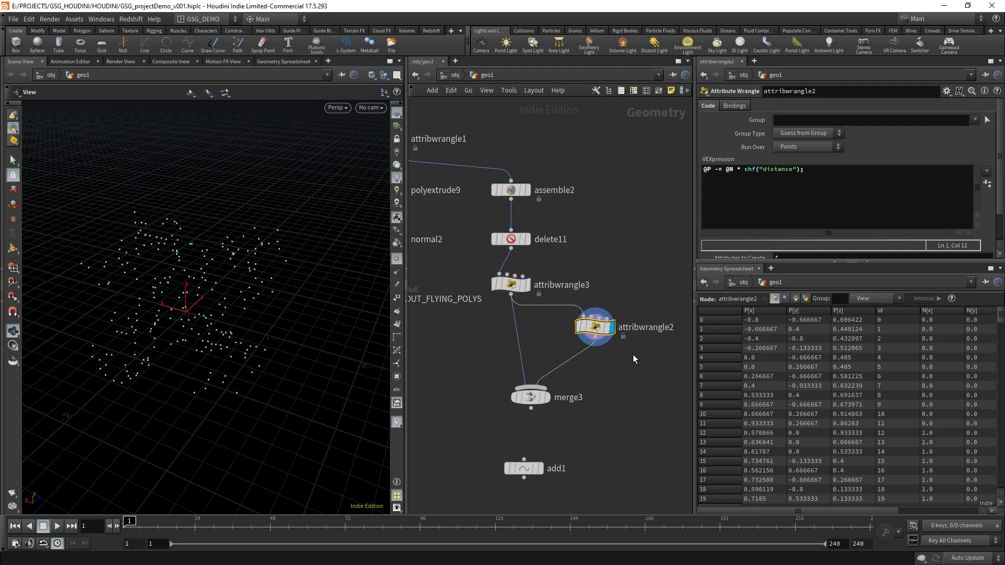
- Display merge3 and sort its points by id in the Geometry Spreadsheet to compare the matching pairs, then reselect attribwrangle2
click(548, 402)
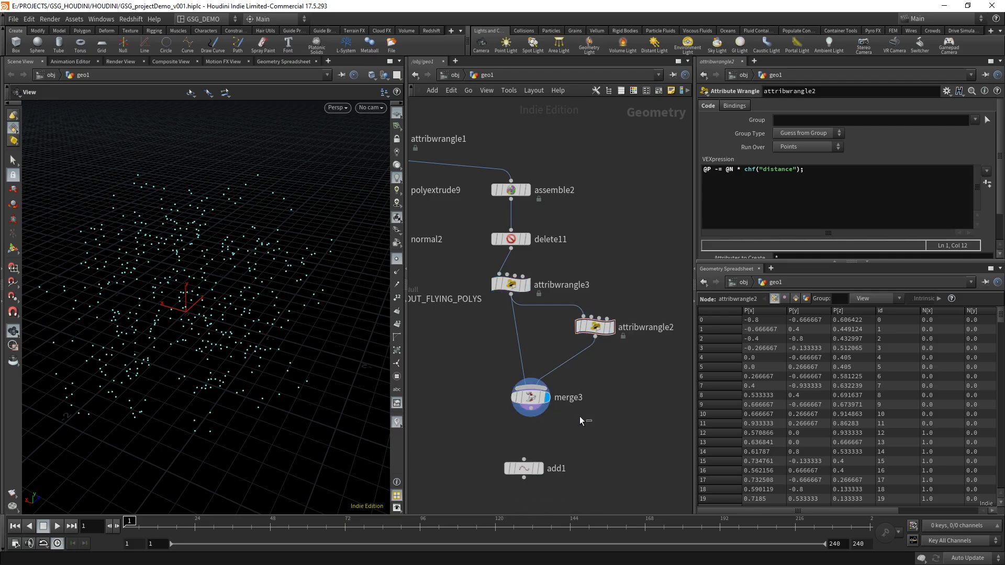
click(539, 404)
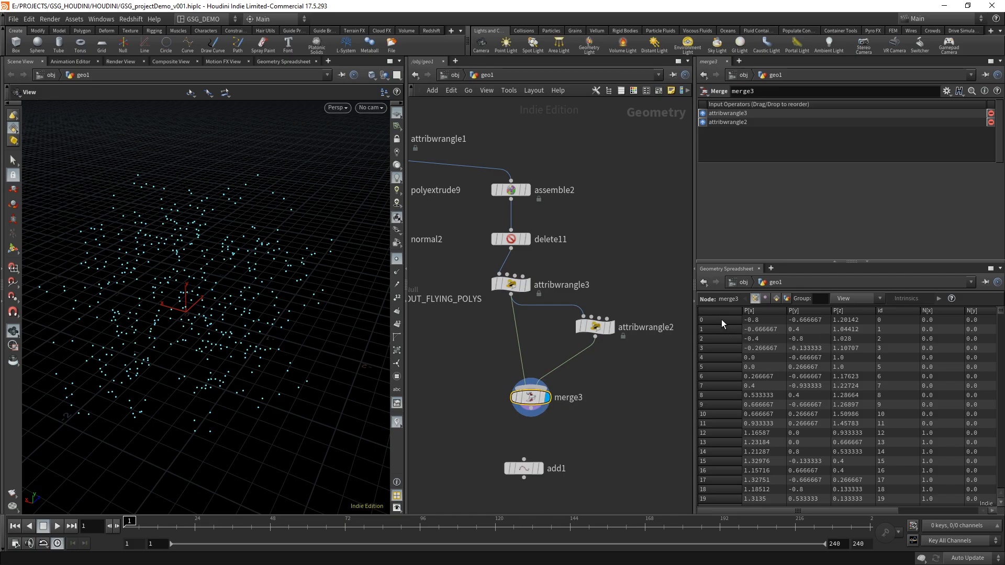
click(902, 311)
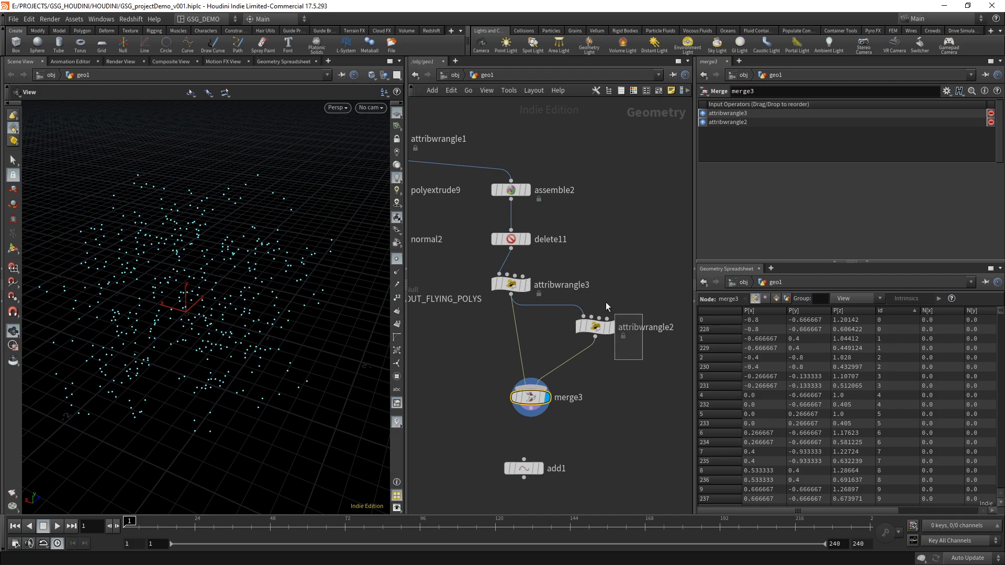
click(595, 325)
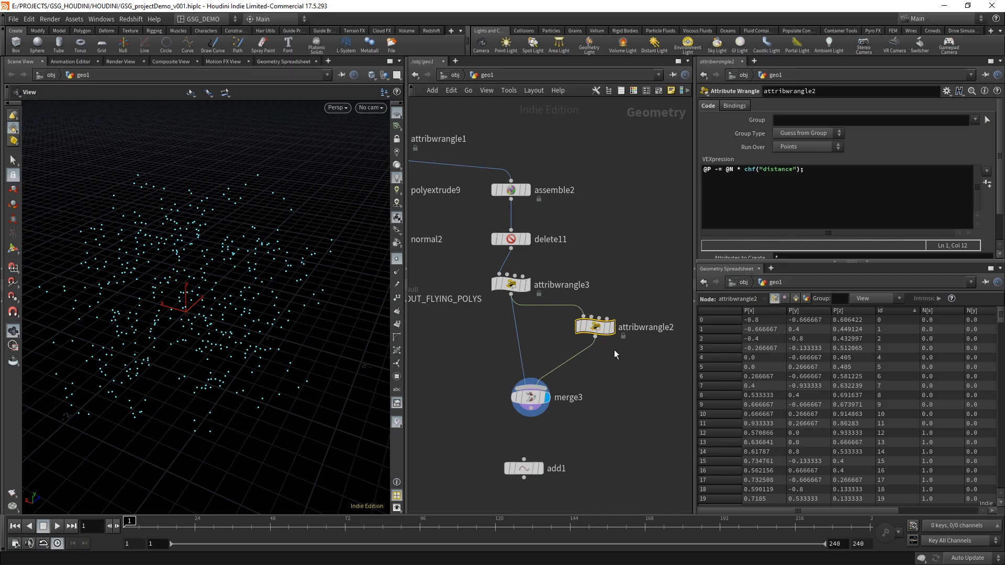
- Align merge3 below attribwrangle3, connect its output to add1, and place and display add1 directly beneath it
drag(530, 399, 516, 398)
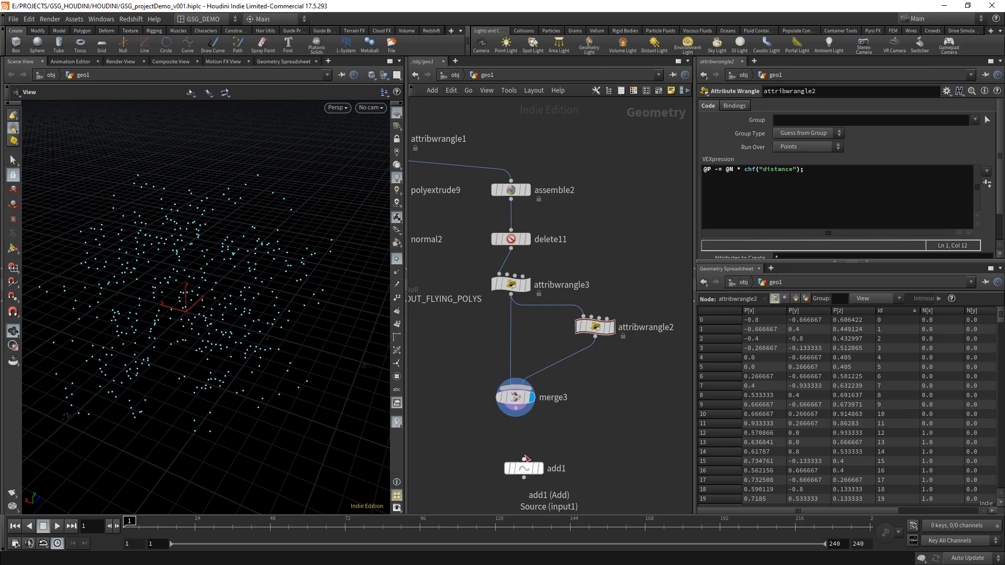
drag(524, 459, 555, 433)
click(552, 441)
drag(542, 471, 534, 459)
click(533, 456)
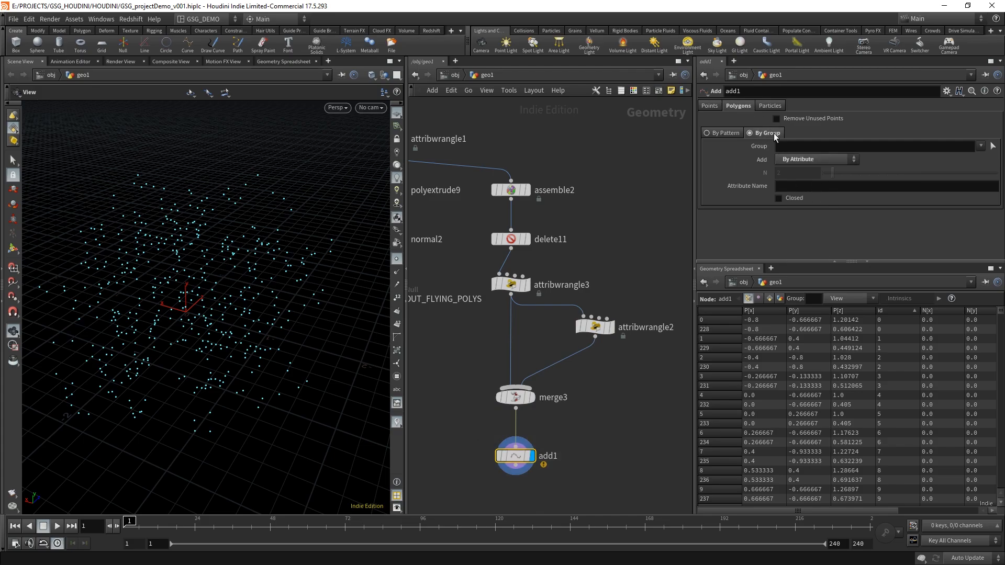
- Set add1 to build polygons By Attribute using the attribute name id, and turn off the point display in the viewport
click(825, 159)
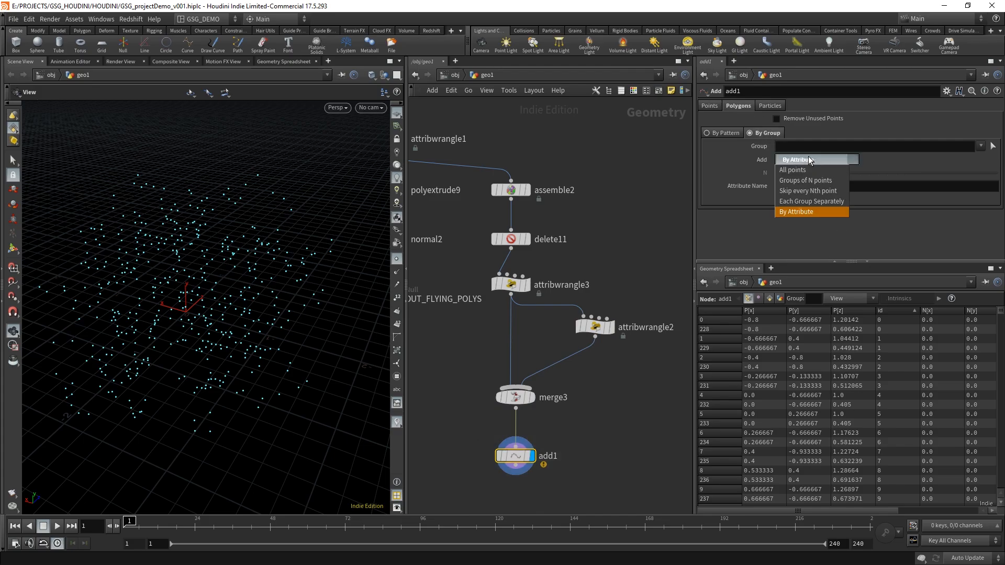
click(818, 212)
click(823, 187)
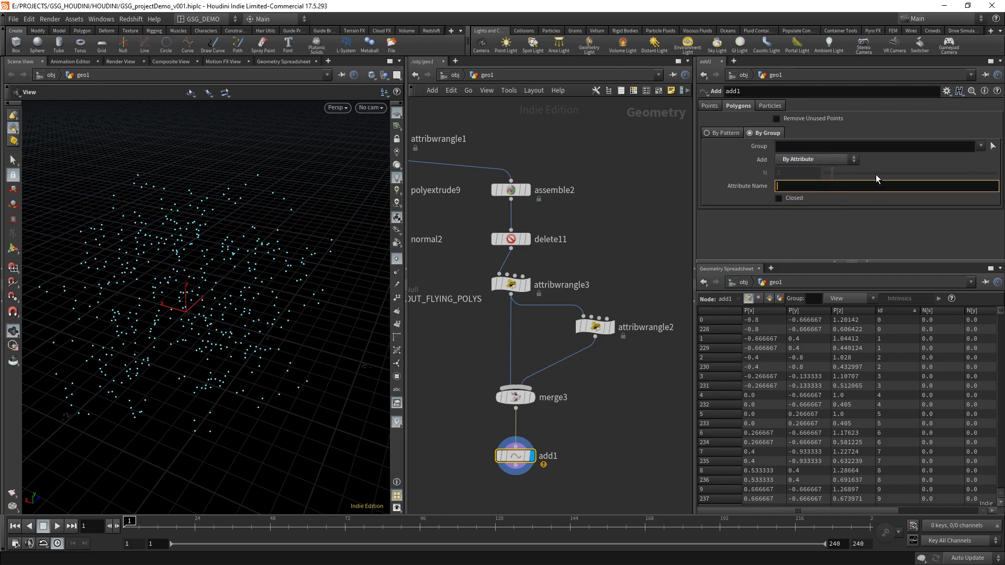
text(id)
key(Return)
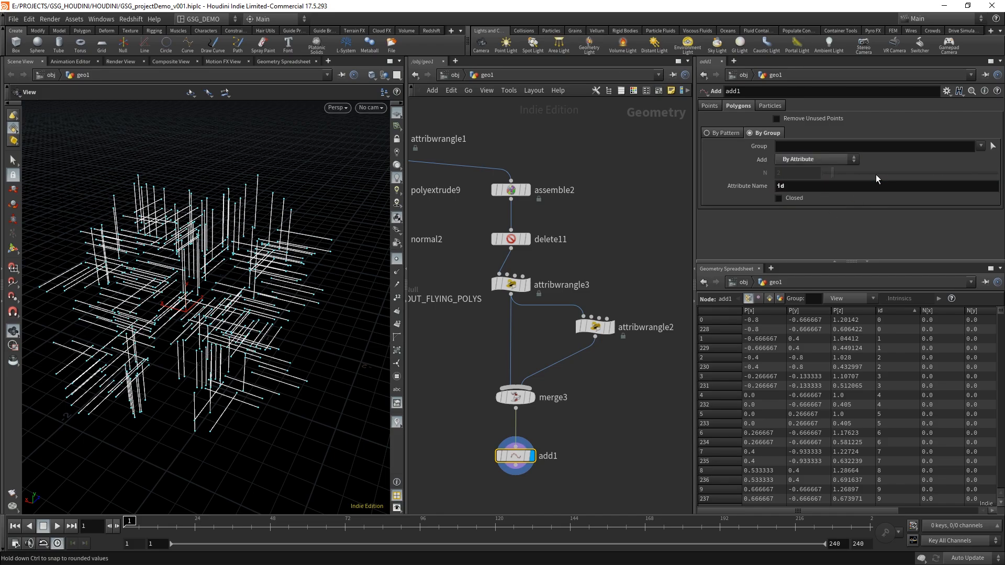
click(397, 259)
drag(233, 309, 201, 304)
- Enlarge the parameter area for attribwrangle2 and set its Distance to 0.741
drag(648, 292, 567, 368)
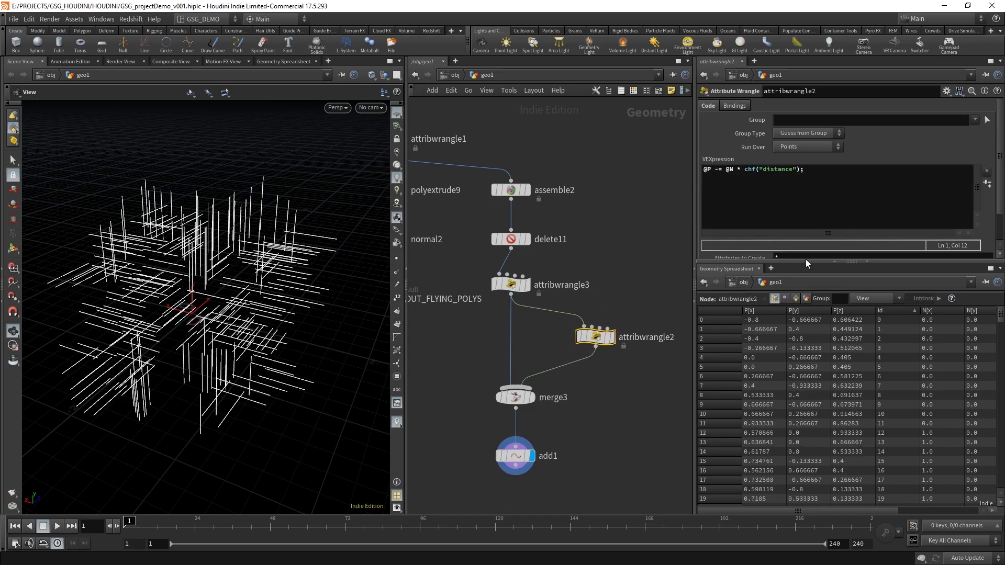
drag(806, 260, 858, 344)
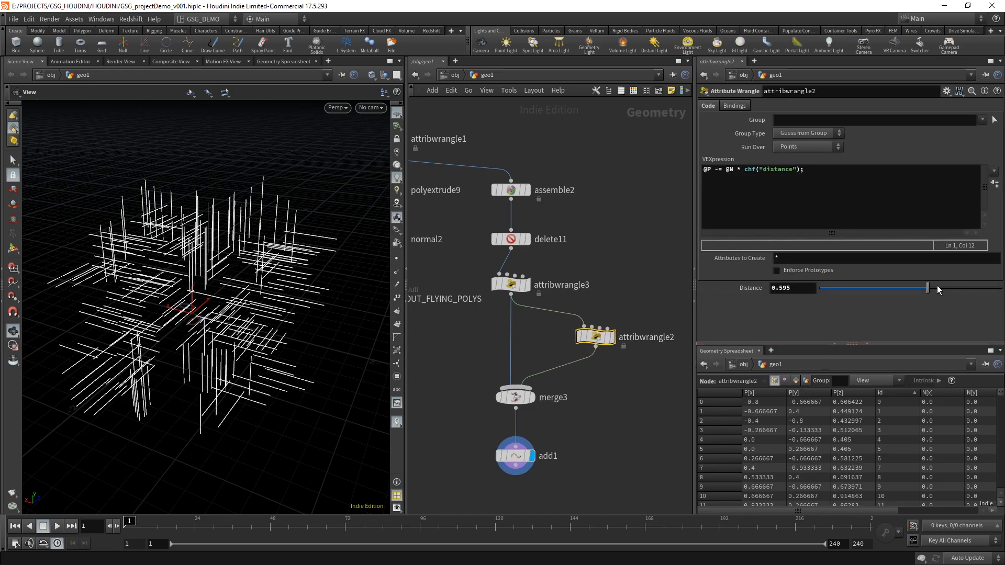
mouse_move(937, 286)
mouse_down()
mouse_move(977, 287)
mouse_move(842, 296)
mouse_move(957, 298)
mouse_move(830, 293)
mouse_move(954, 296)
mouse_up()
key(h)
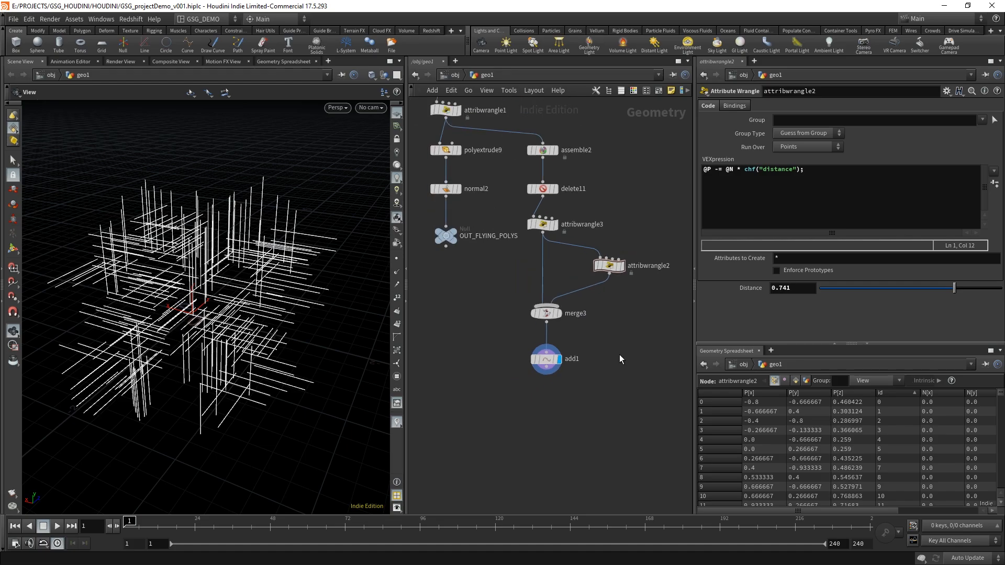
- Add and display a Null below add1 and name it OUT_FLYING_LINES
key(Tab)
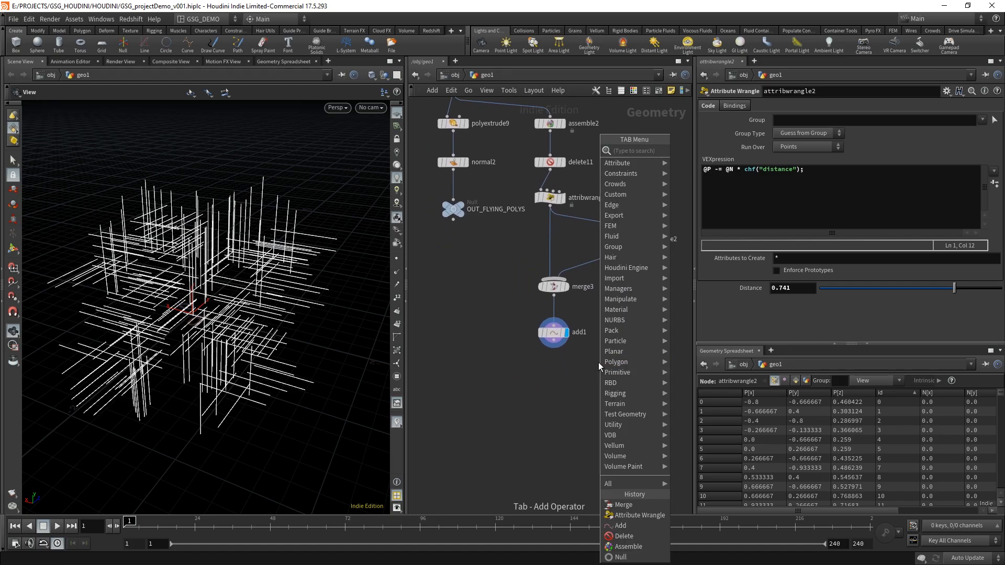
text(nul)
click(685, 151)
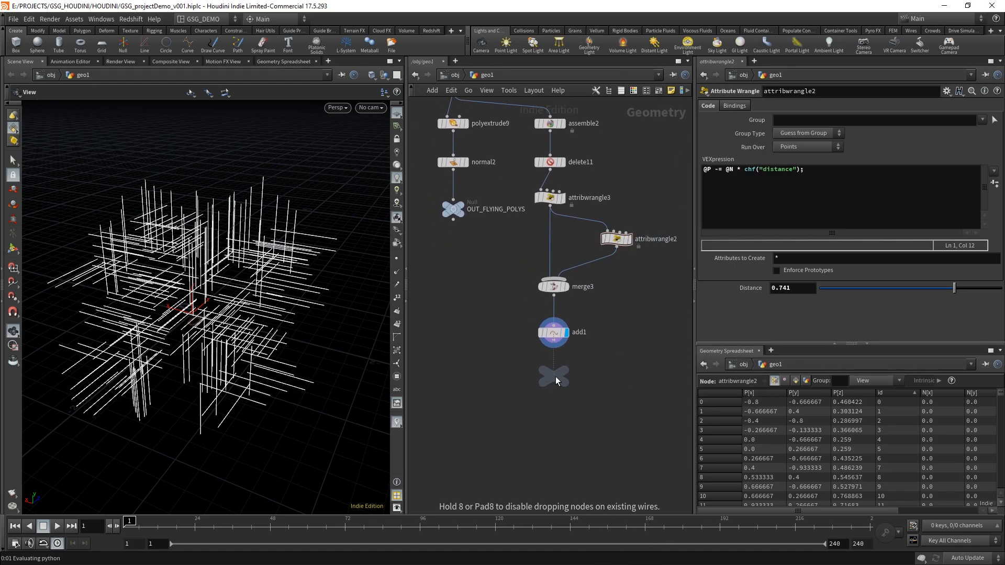
click(555, 376)
click(567, 378)
double_click(576, 376)
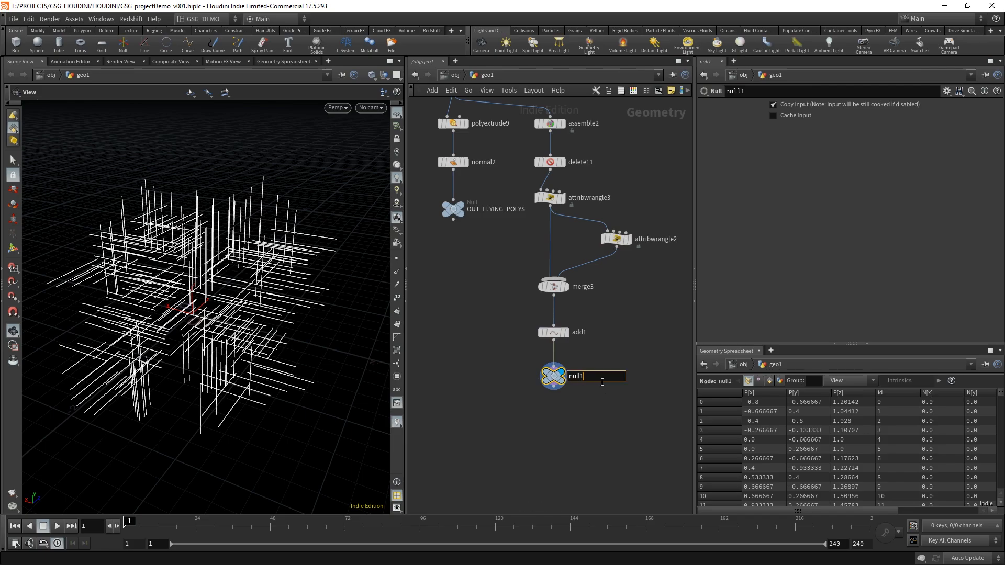
text(OUT_FLYING_LINES)
key(Return)
- Connect both the OUT_FLYING_POLYS and OUT_FLYING_LINES nulls to merge2
scroll(500, 298, down, 5)
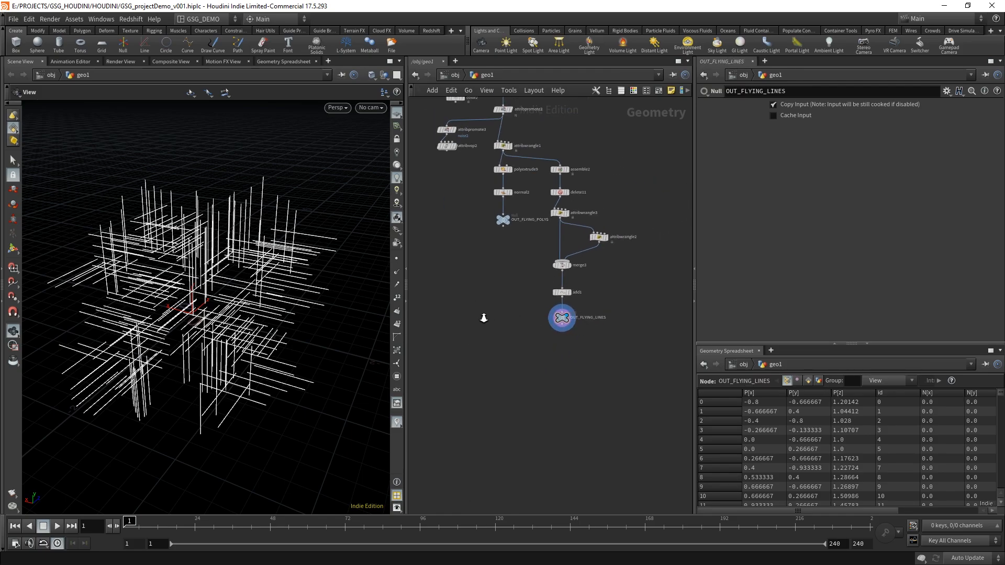
scroll(548, 366, up, 1)
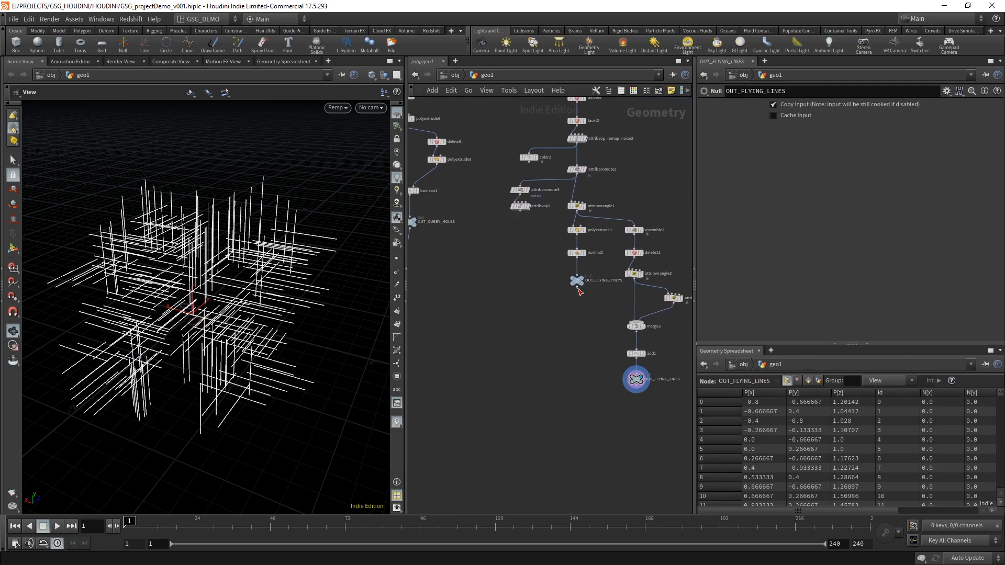
shift+drag(595, 303, 597, 306)
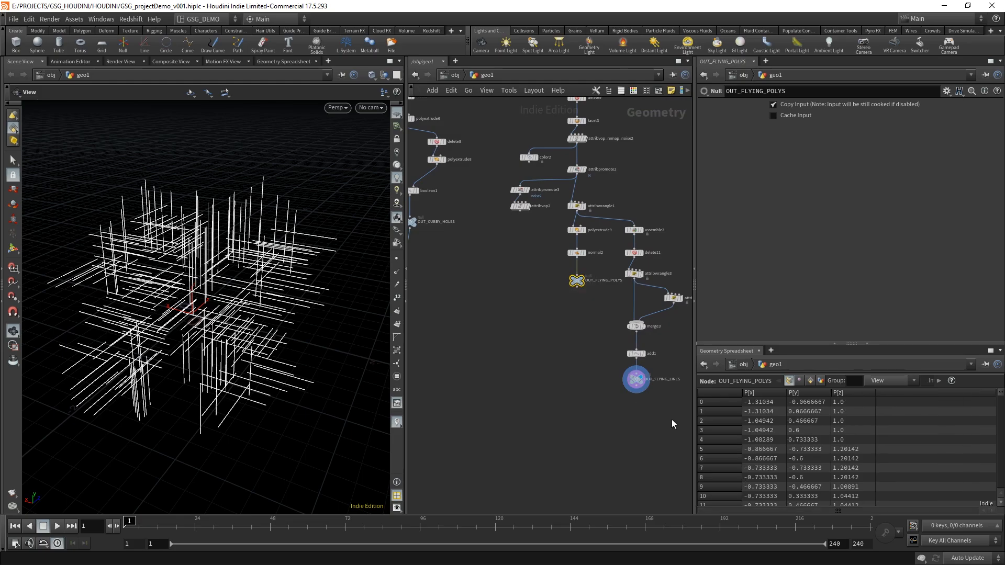
click(577, 288)
middle_drag(510, 462, 581, 283)
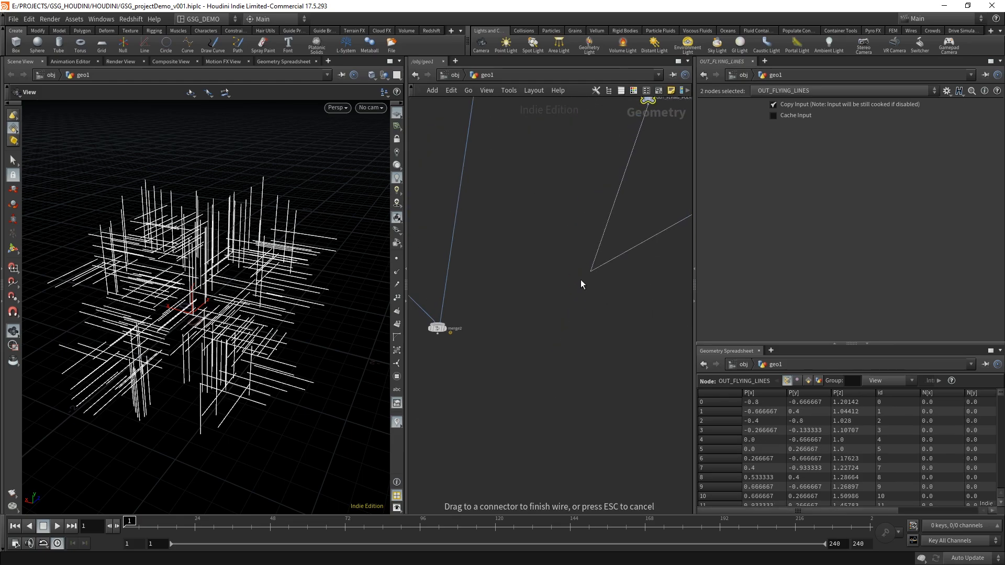
middle_drag(534, 395, 618, 406)
click(530, 333)
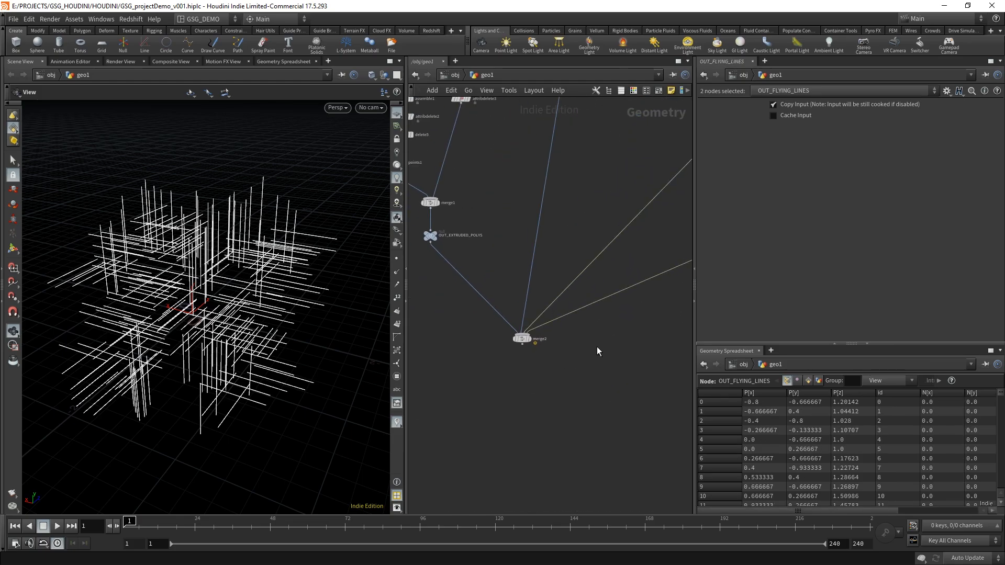
- Connect the output of delete10, branching off delete7, to merge2 as another input
middle_drag(678, 291, 479, 398)
middle_drag(681, 317, 534, 514)
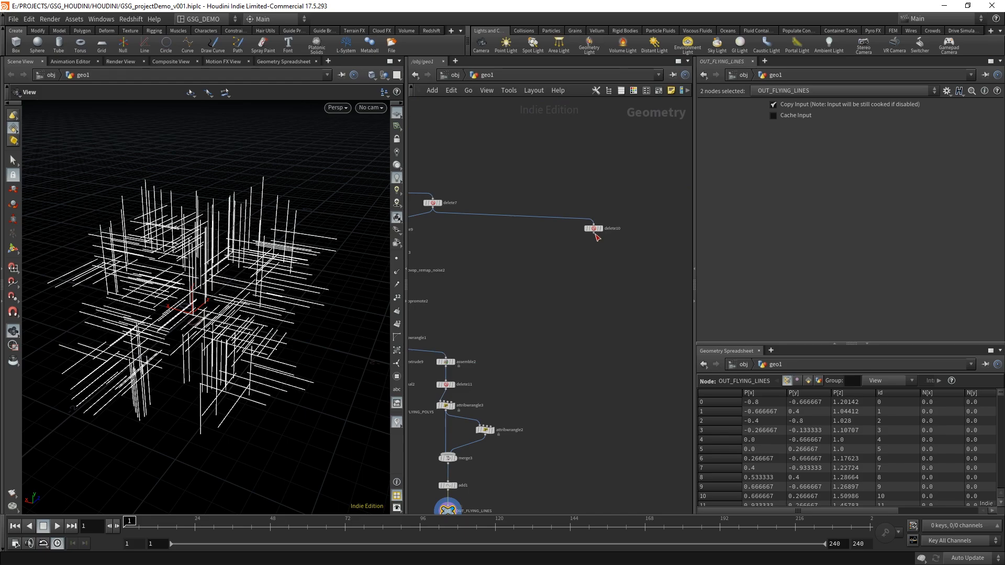
click(594, 234)
middle_drag(575, 399, 646, 249)
middle_drag(519, 442, 673, 351)
middle_drag(487, 429, 629, 375)
click(547, 337)
- Display merge2 and inspect the combined cube, flying tiles and connecting lines up close from several angles
scroll(571, 398, up, 2)
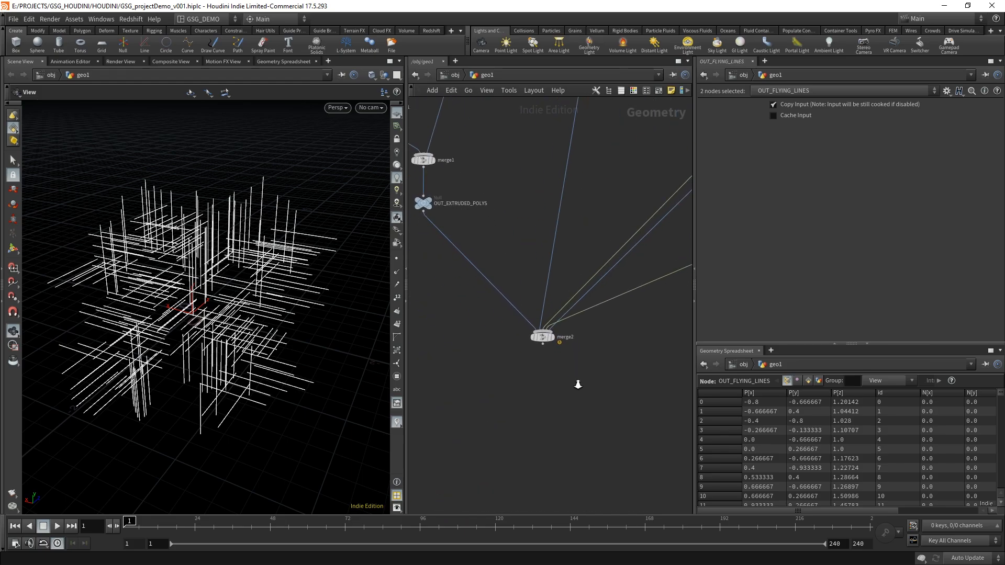
scroll(578, 385, up, 2)
click(552, 318)
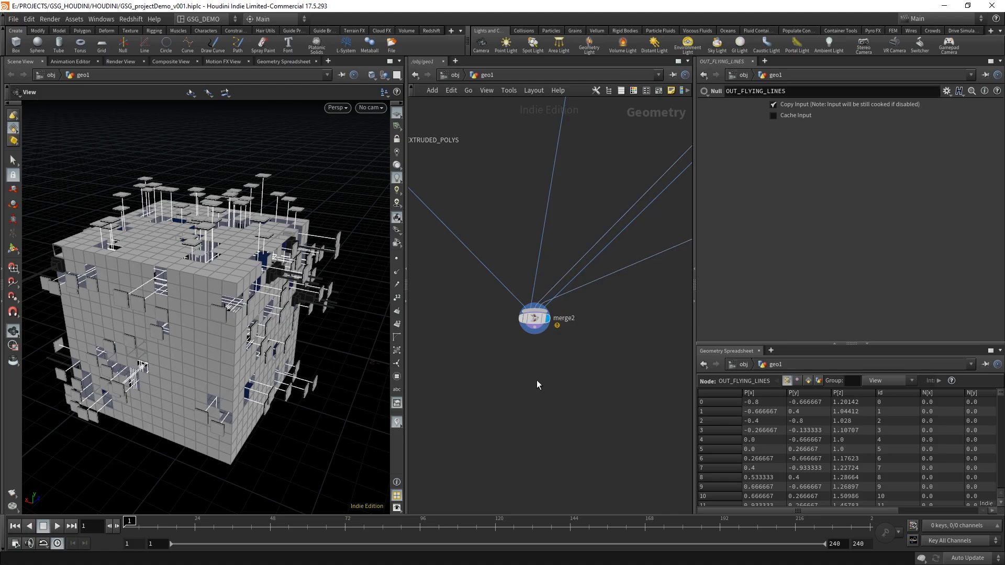
middle_drag(273, 326, 269, 346)
drag(269, 346, 256, 315)
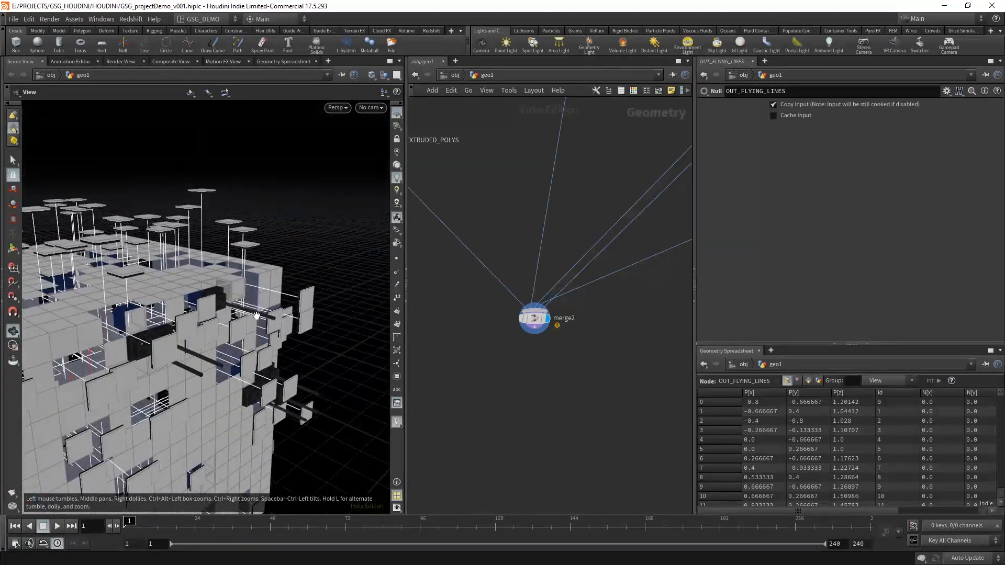
right_drag(208, 334, 245, 325)
drag(253, 316, 222, 326)
- Show the Scale parameter of attribwrangle1 above polyextrude9 in the flying tiles branch
middle_drag(617, 189, 456, 390)
middle_drag(472, 284, 520, 332)
middle_drag(534, 249, 577, 350)
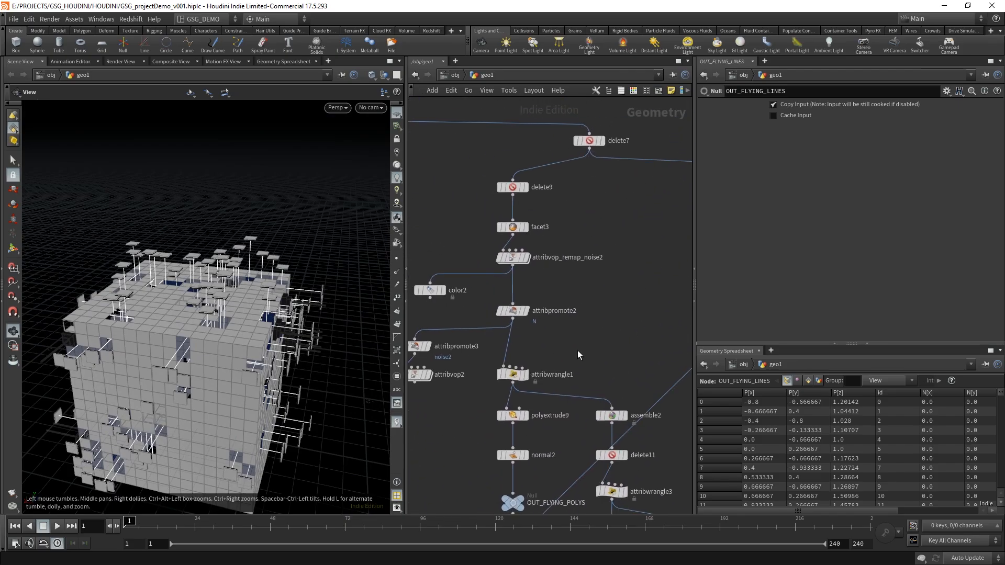
middle_drag(563, 305, 564, 240)
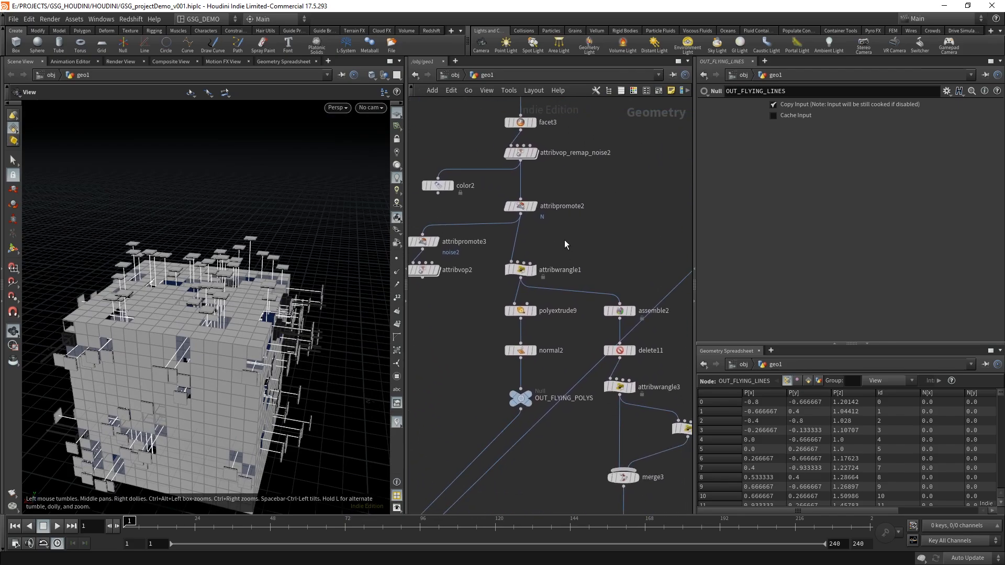
click(560, 269)
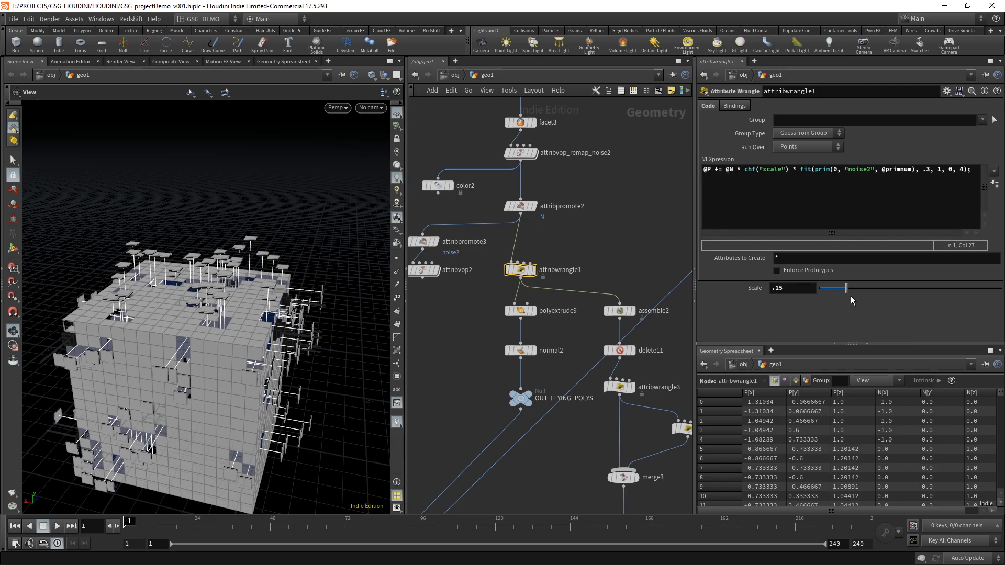